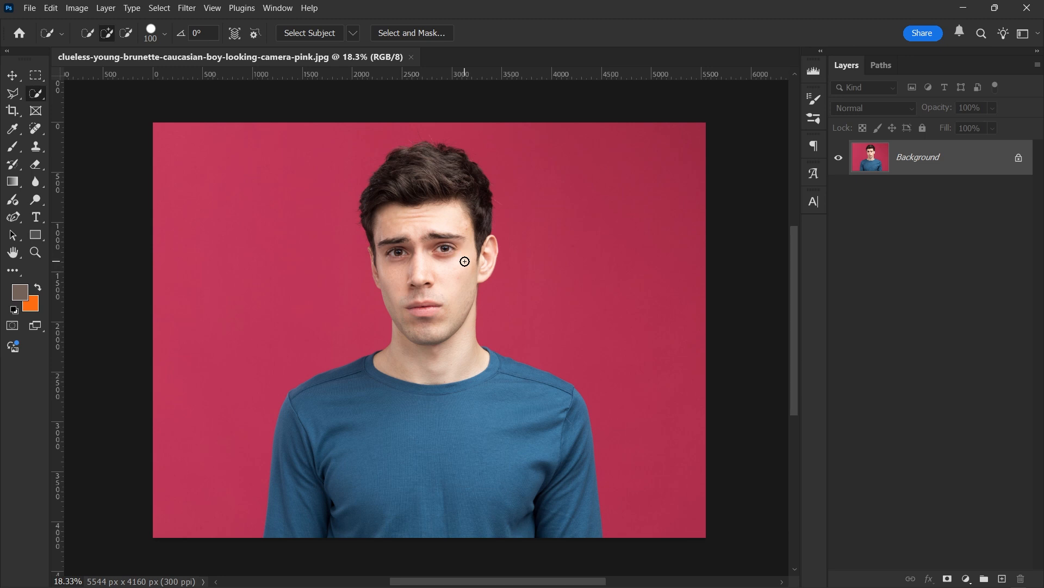
# - Check the photo's pixel dimensions and resolution in the Image Size dialog
pyautogui.click(77, 7)
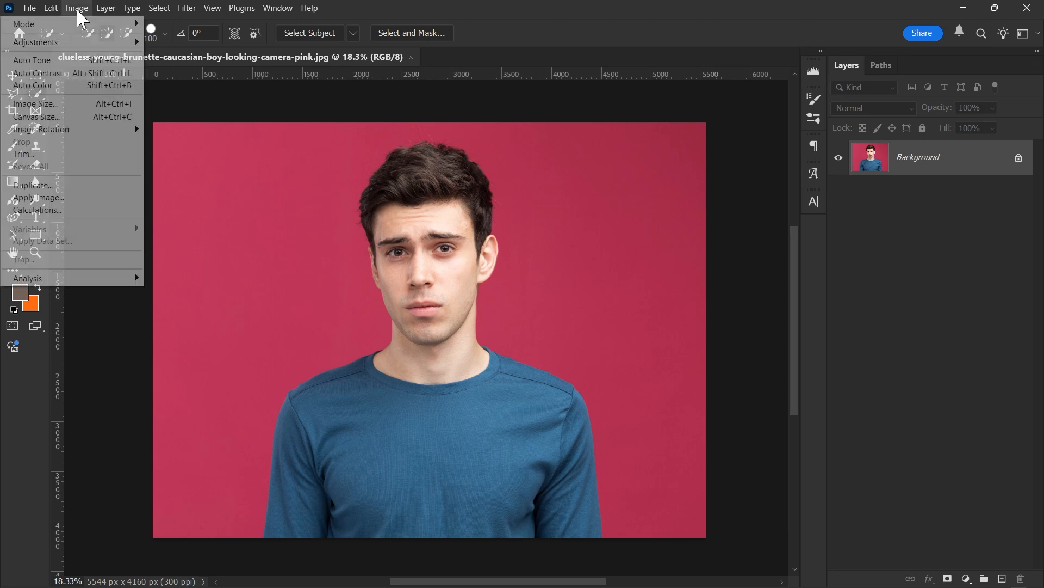
pyautogui.click(77, 102)
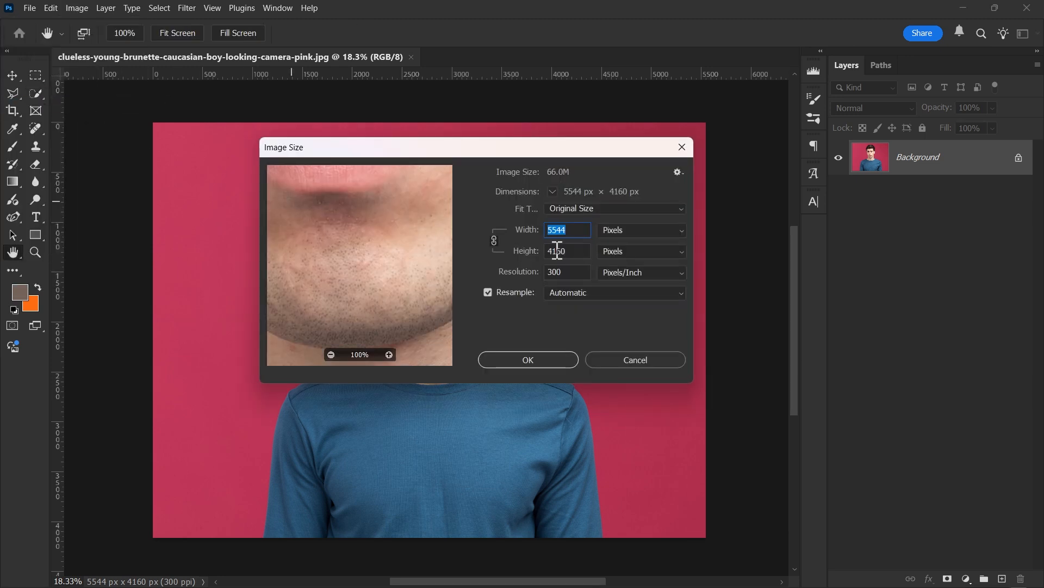
pyautogui.click(608, 364)
# - Select the man in the photo automatically using the Object Selection tool's Select Subject
pyautogui.press('w')
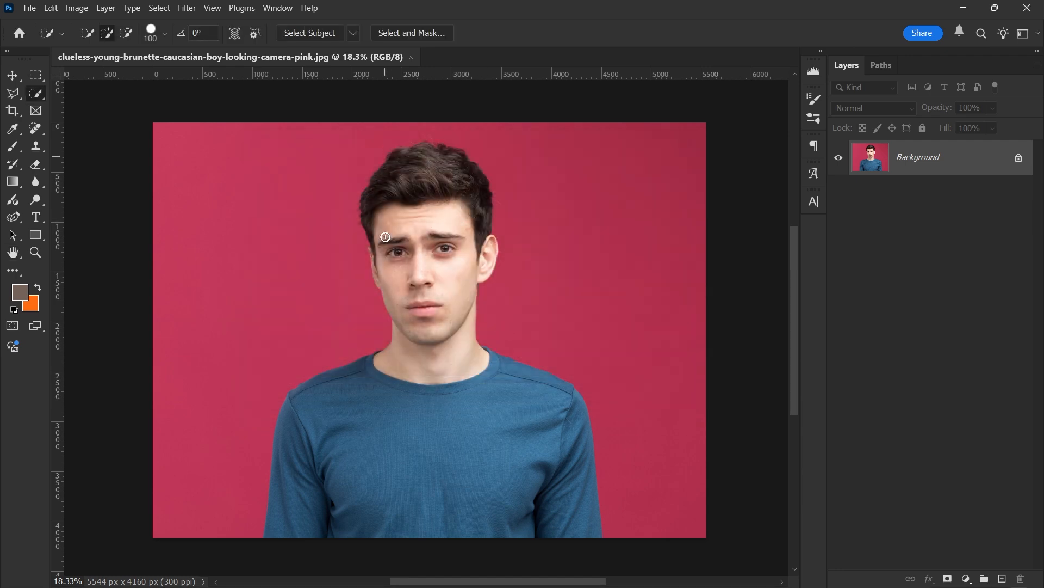
pyautogui.scroll(6, 430, 326)
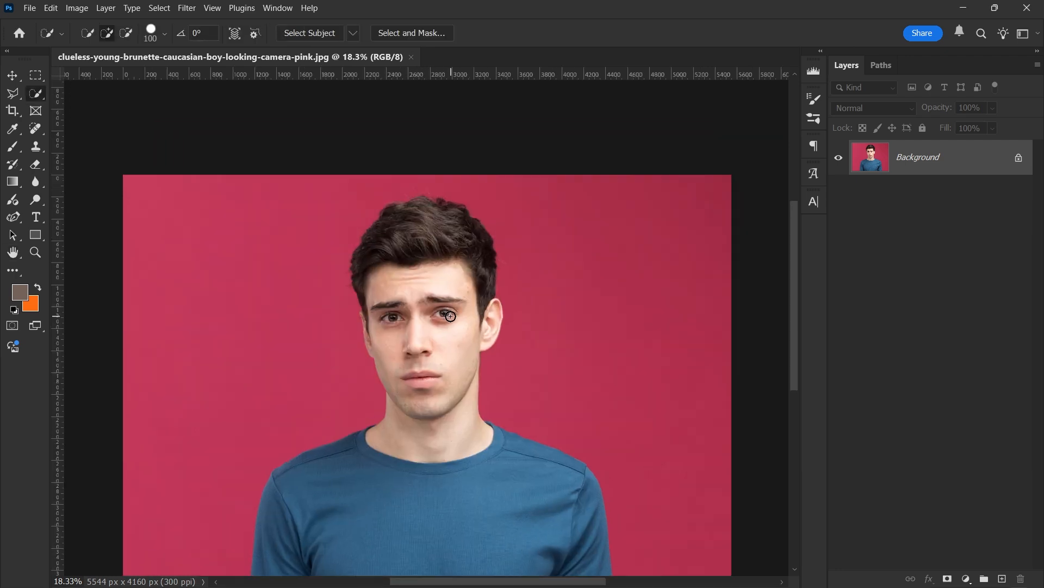
pyautogui.scroll(-6, 418, 244)
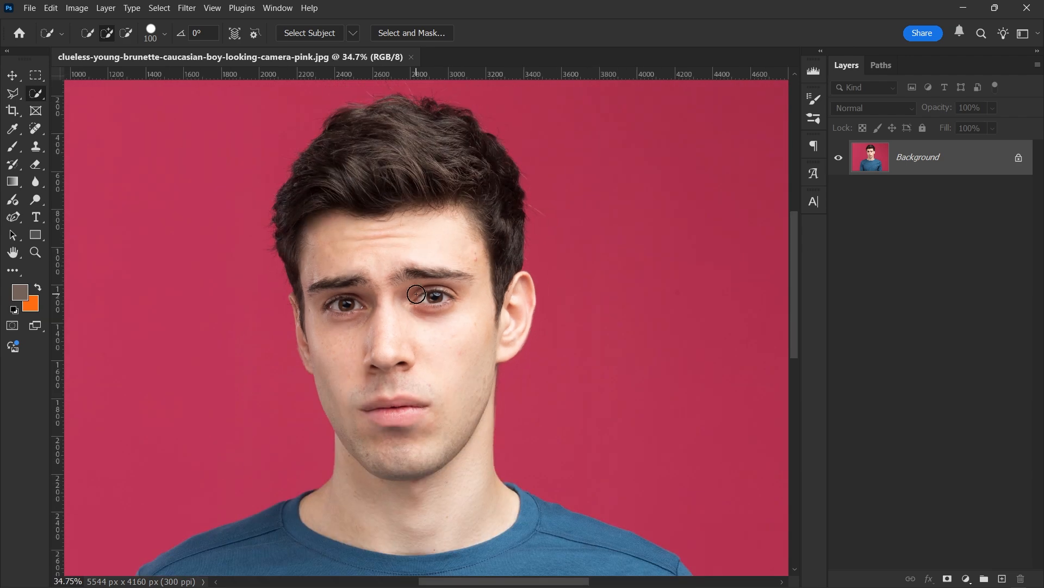
pyautogui.scroll(2, 397, 171)
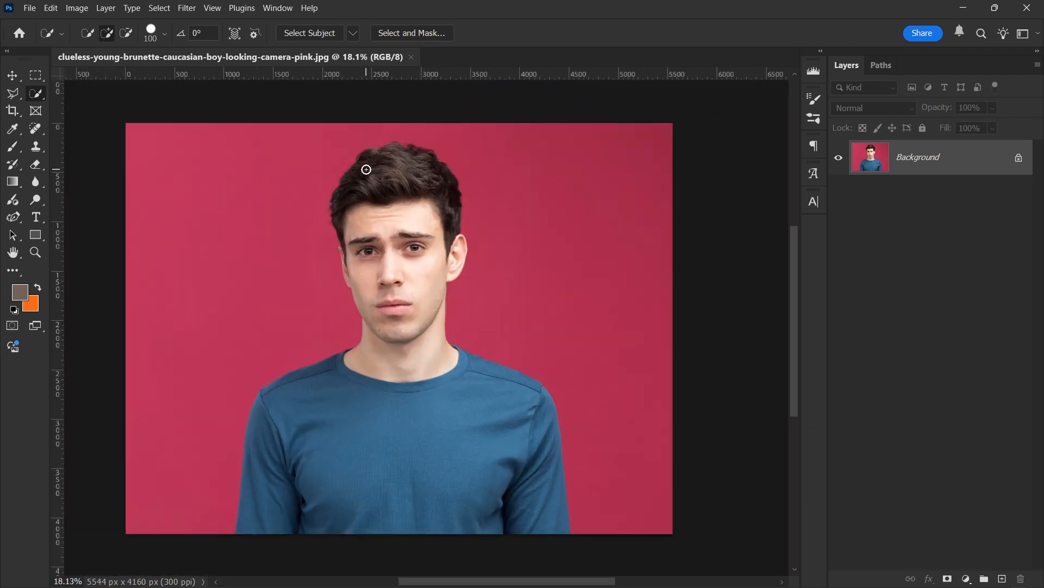
pyautogui.scroll(2, 389, 220)
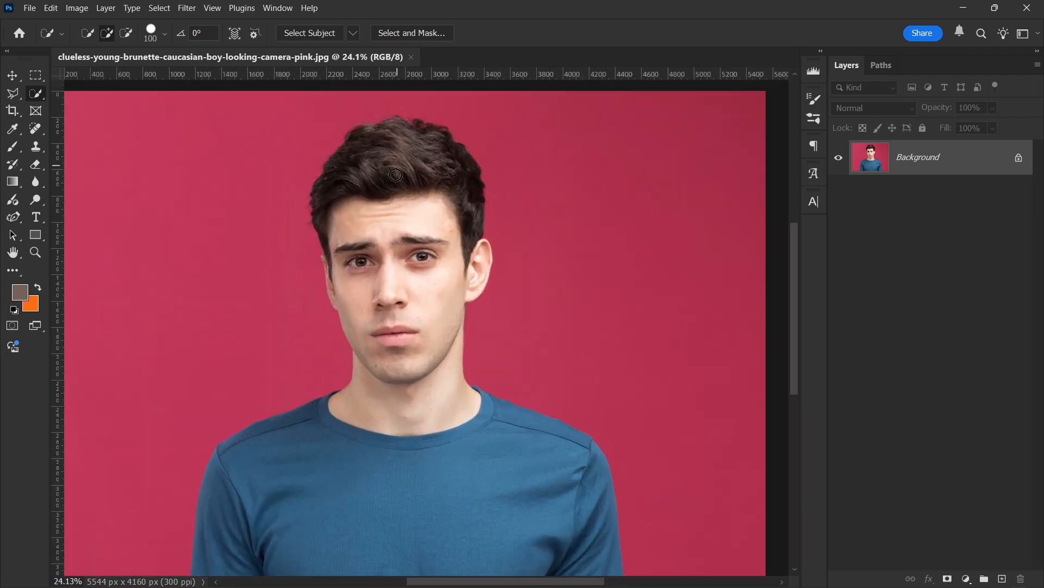
pyautogui.rightClick(32, 95)
pyautogui.click(90, 94)
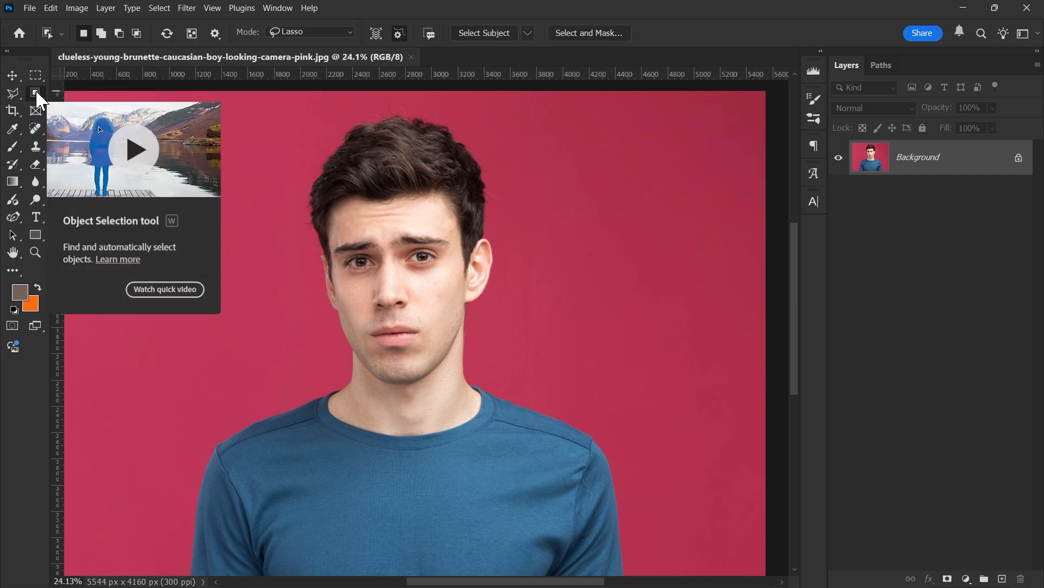
pyautogui.click(484, 32)
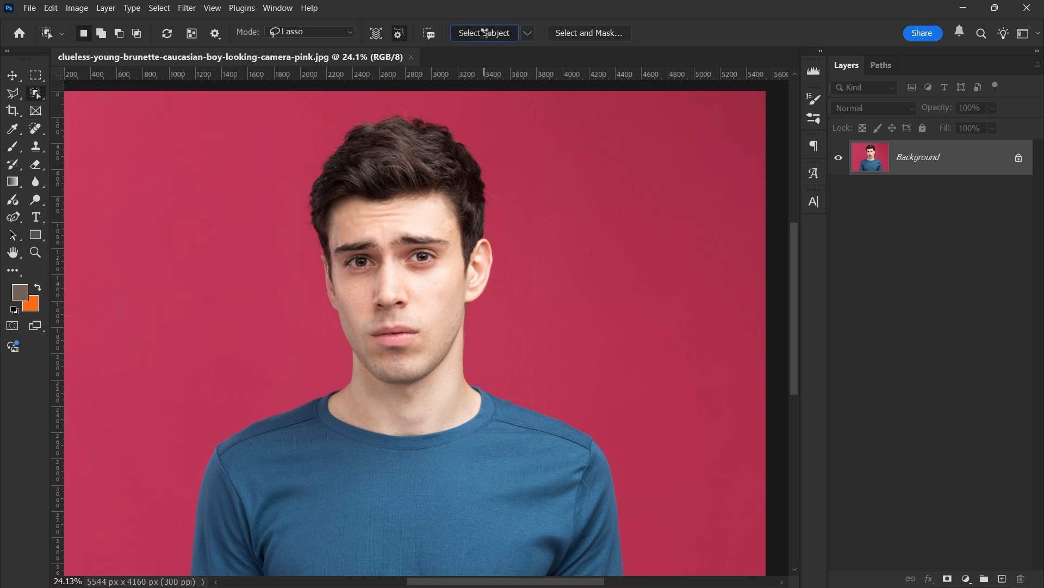
# - Open the man's selection in Select and Mask and set the Overlay view's opacity to 100%
pyautogui.click(596, 36)
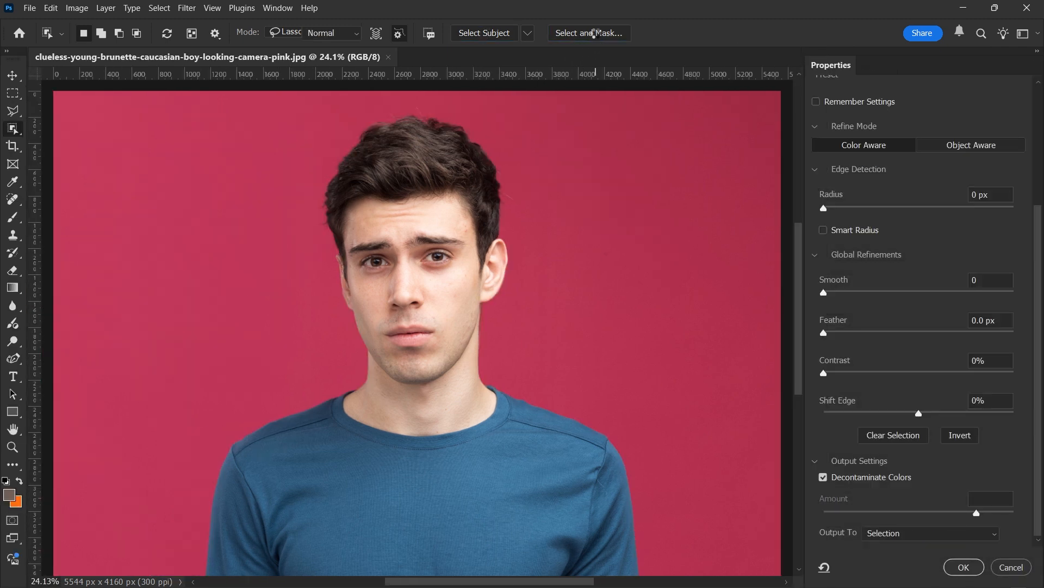
pyautogui.scroll(3, 362, 144)
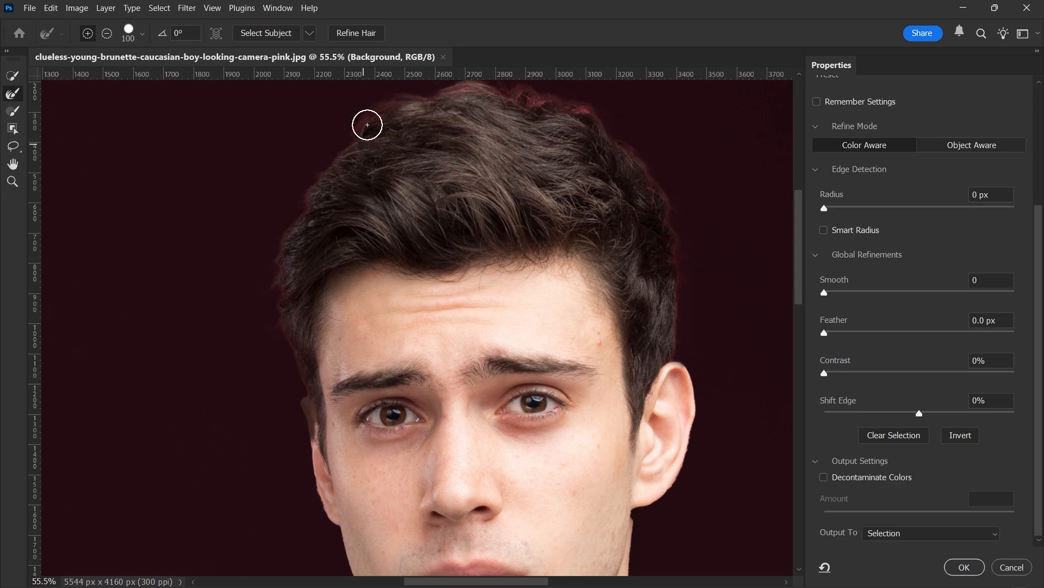
pyautogui.scroll(-3, 303, 166)
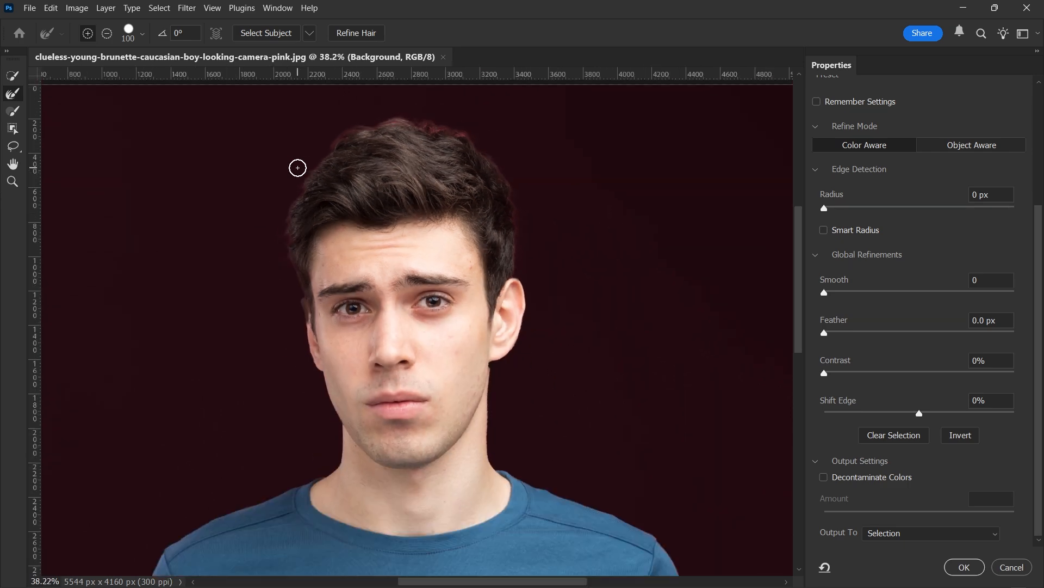
pyautogui.moveTo(1041, 245); pyautogui.dragTo(1041, 117)
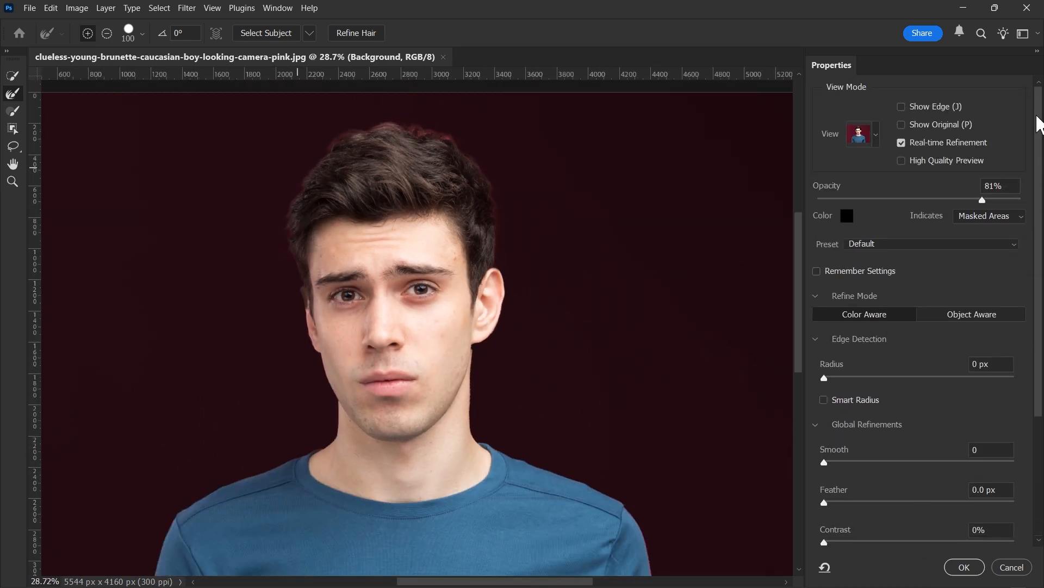
pyautogui.click(875, 136)
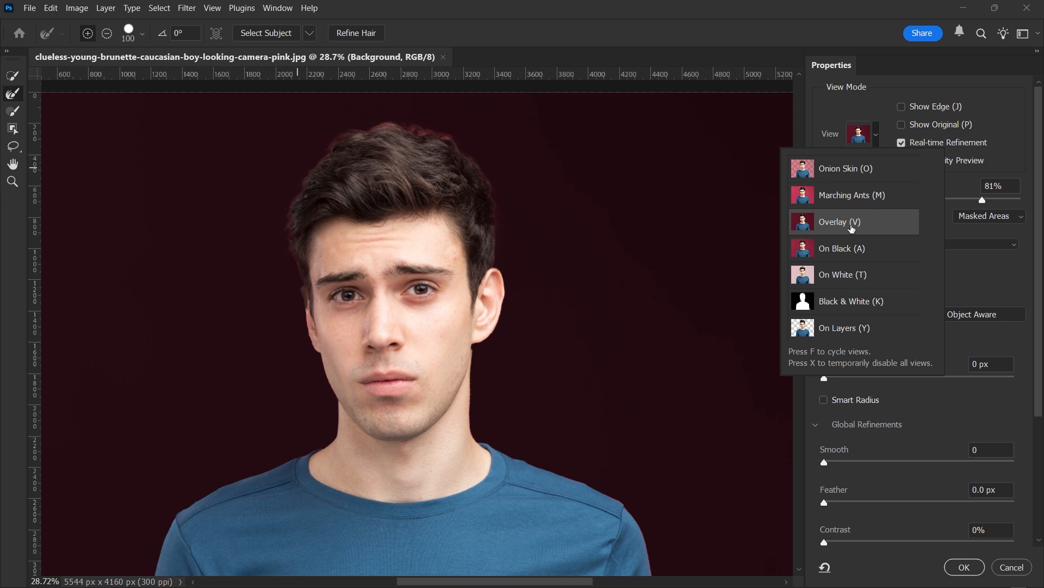
pyautogui.click(866, 140)
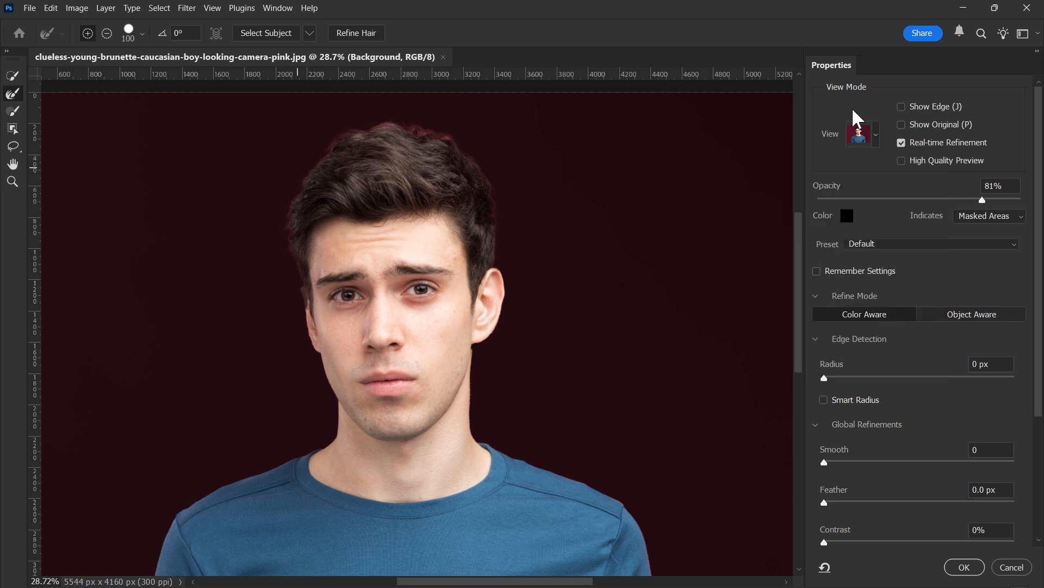
pyautogui.moveTo(983, 199); pyautogui.dragTo(1021, 200)
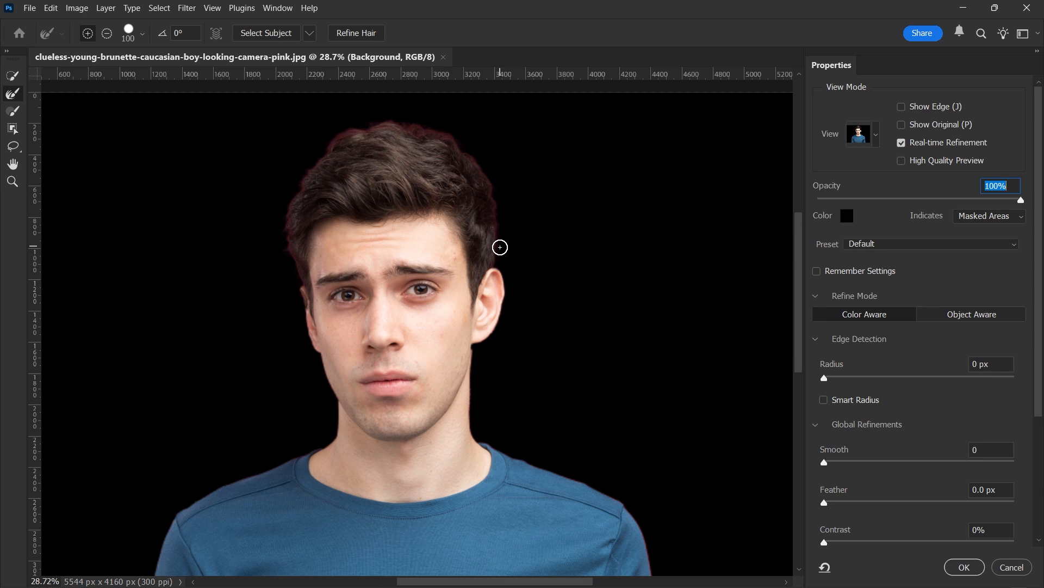
# - Decontaminate the selection's edge colors by 74% and output the cutout to a new layer with a layer mask
pyautogui.moveTo(1040, 296); pyautogui.dragTo(1040, 461)
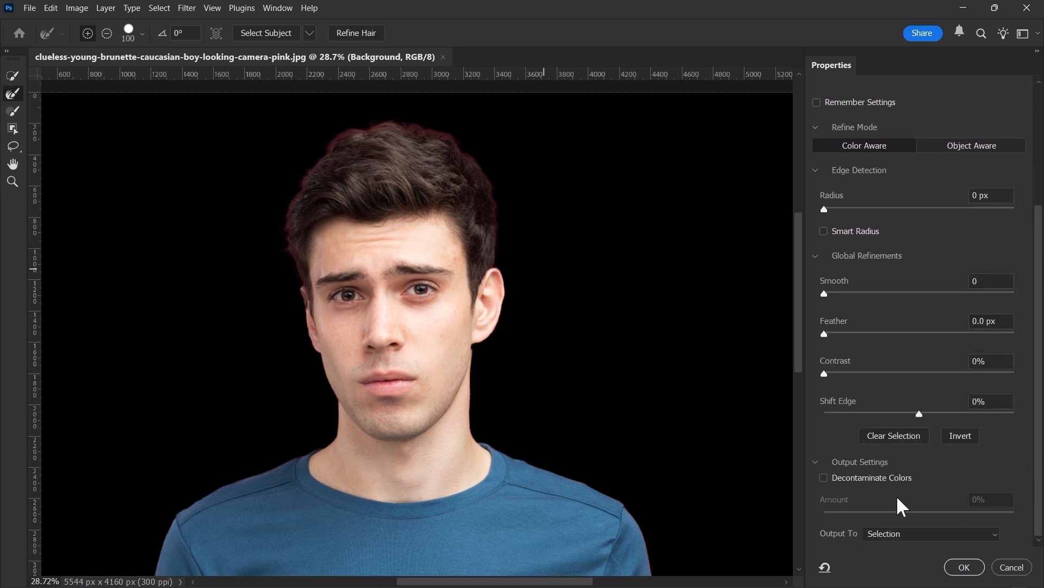
pyautogui.click(824, 478)
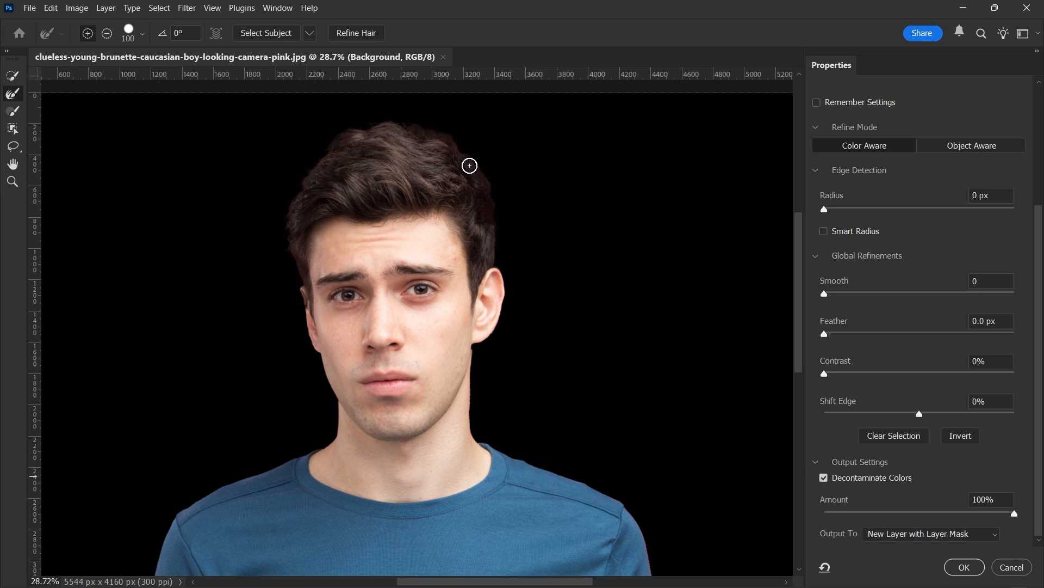
pyautogui.moveTo(1014, 513); pyautogui.dragTo(964, 514)
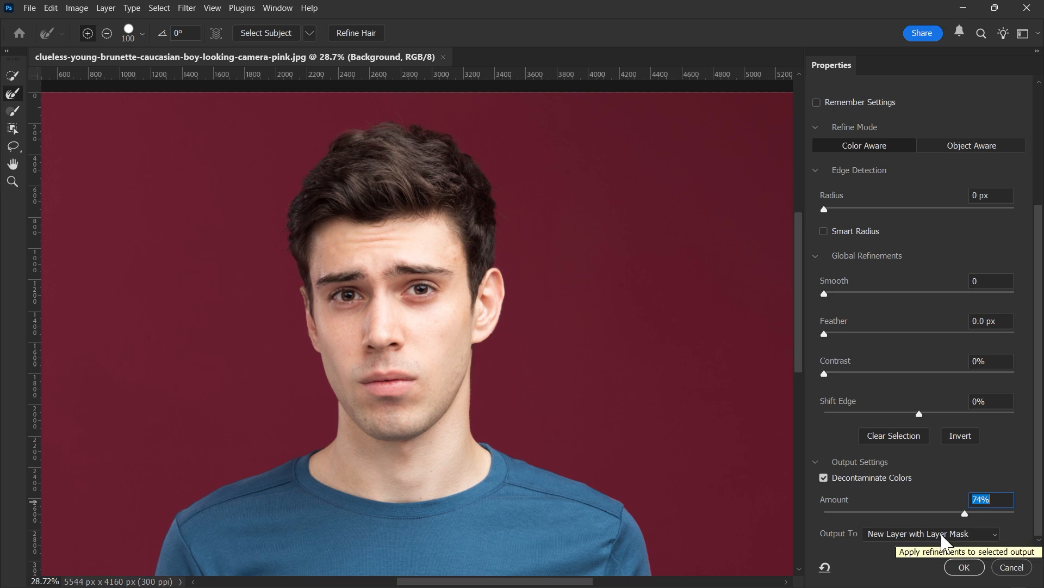
pyautogui.click(964, 567)
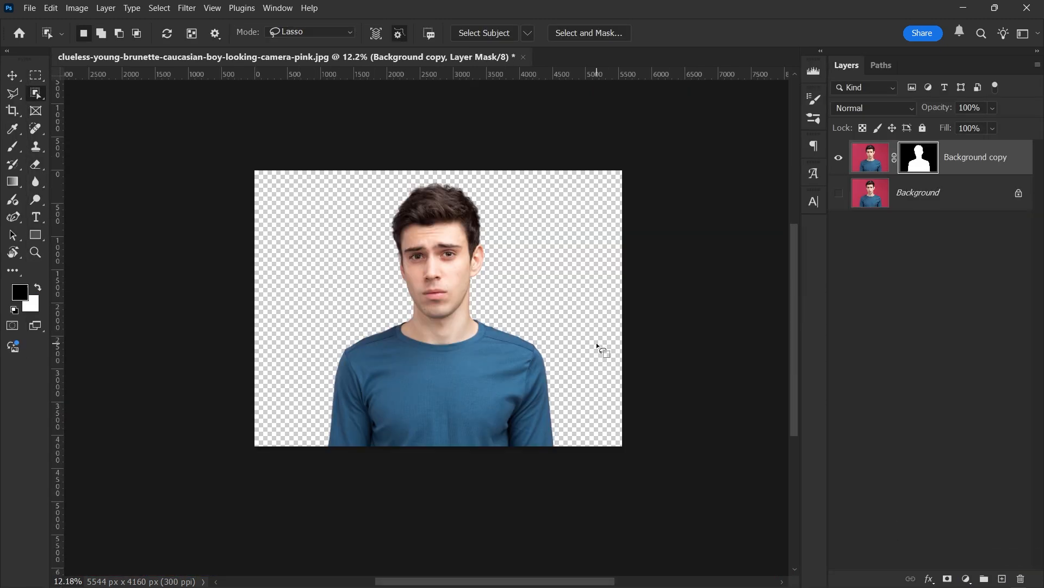
# - Extend the canvas above and on both sides of the man to about 9074 x 6809 px with the Crop tool
pyautogui.scroll(-2, 435, 296)
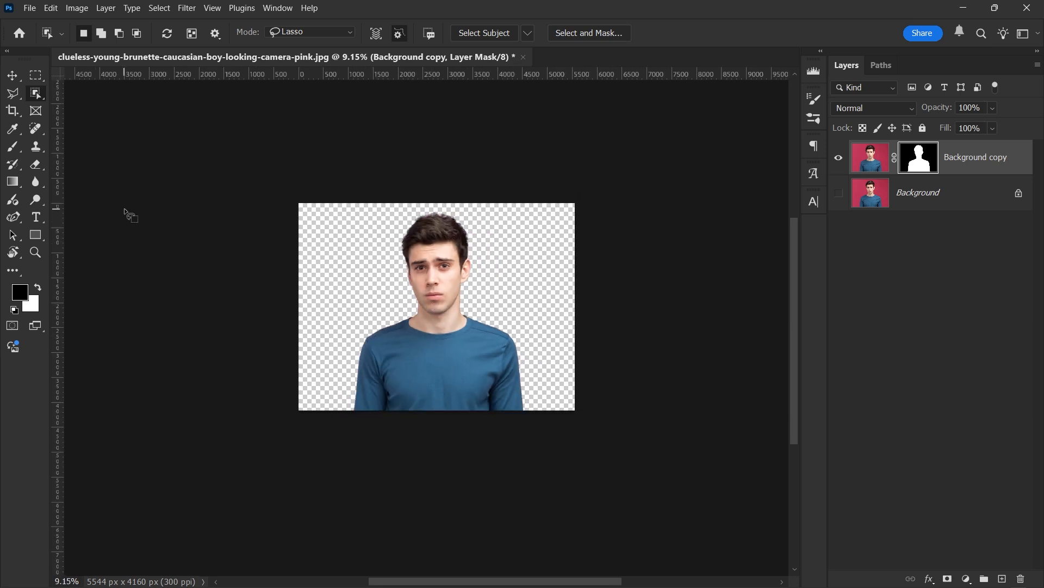
pyautogui.click(14, 78)
pyautogui.click(14, 113)
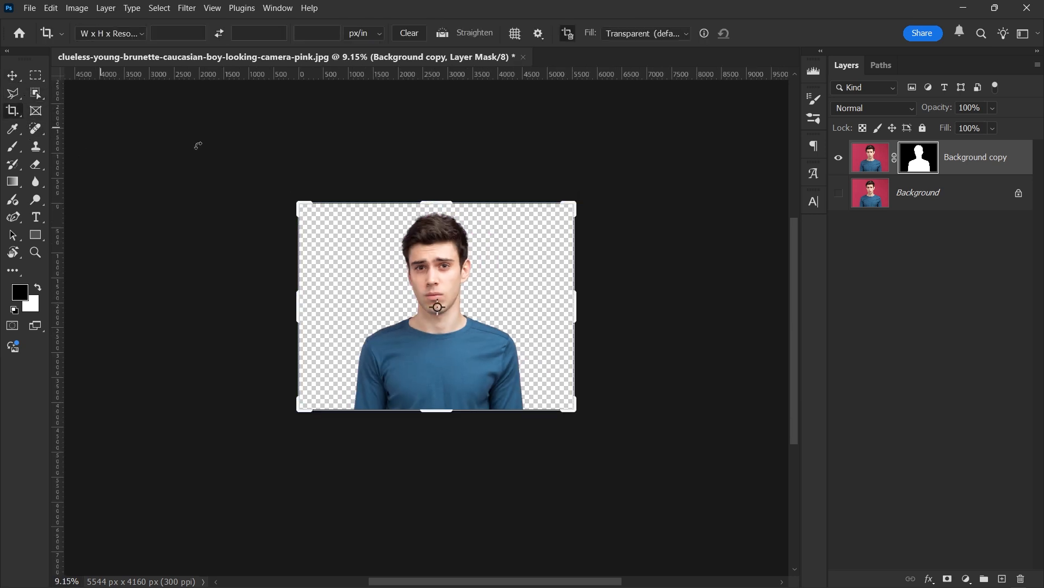
pyautogui.scroll(-1, 568, 376)
pyautogui.scroll(-1, 573, 382)
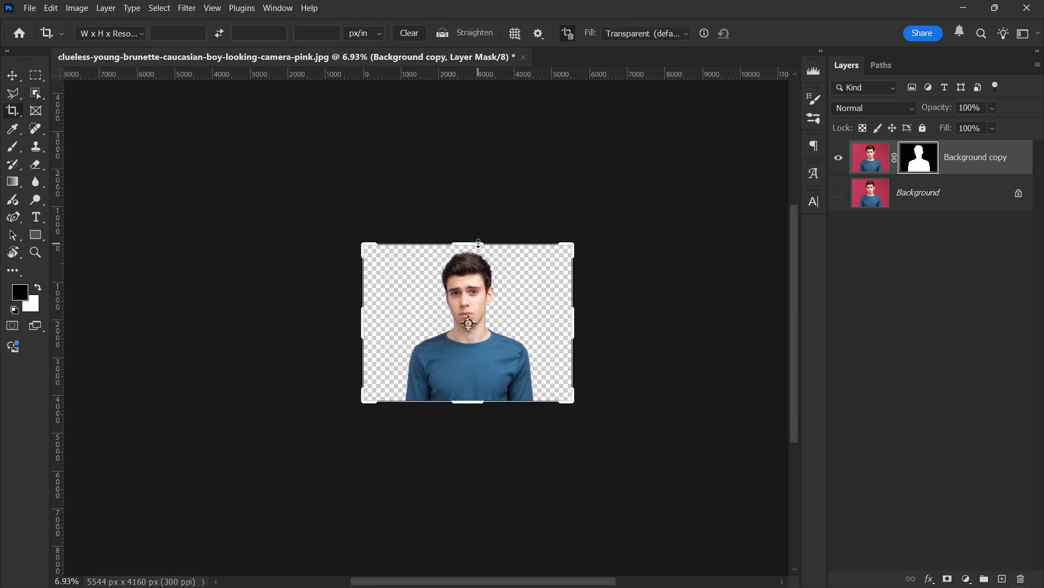
pyautogui.moveTo(479, 243); pyautogui.dragTo(493, 195)
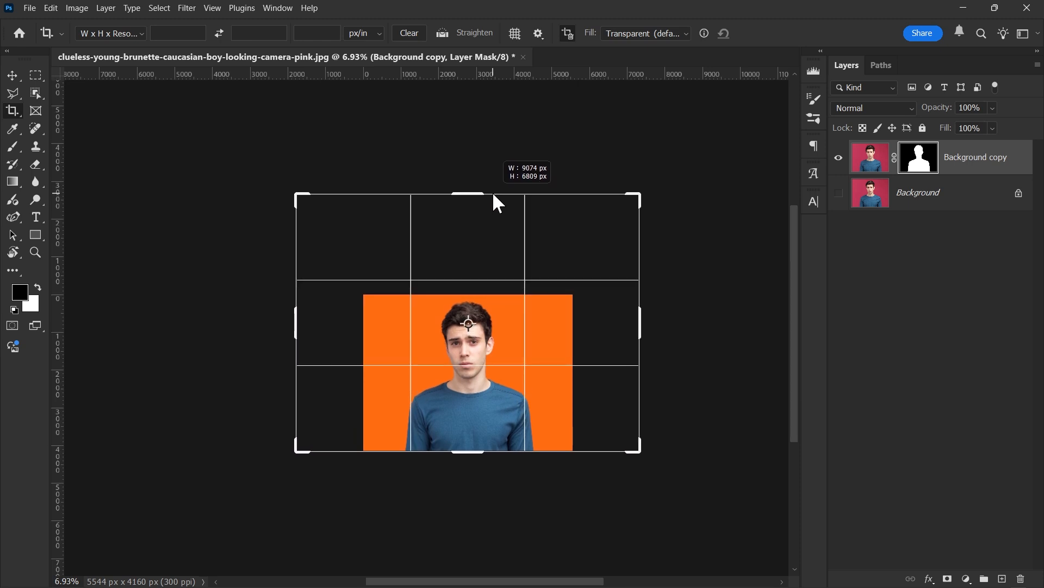
pyautogui.scroll(2, 472, 399)
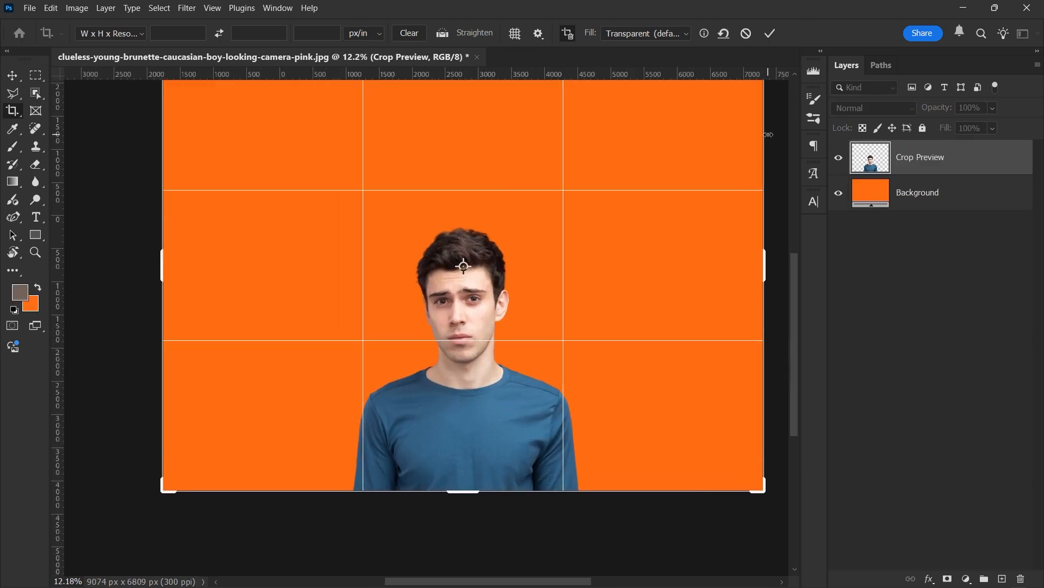
pyautogui.click(770, 33)
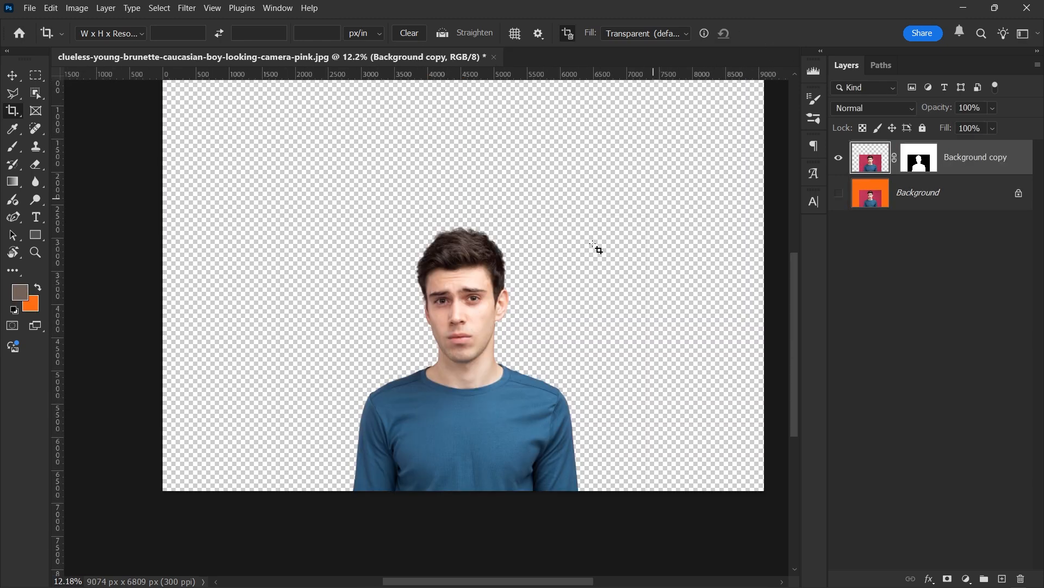
# - Add a light blue Solid Color fill layer between the cutout and the original Background layer
pyautogui.scroll(-1, 405, 489)
pyautogui.scroll(3, 446, 337)
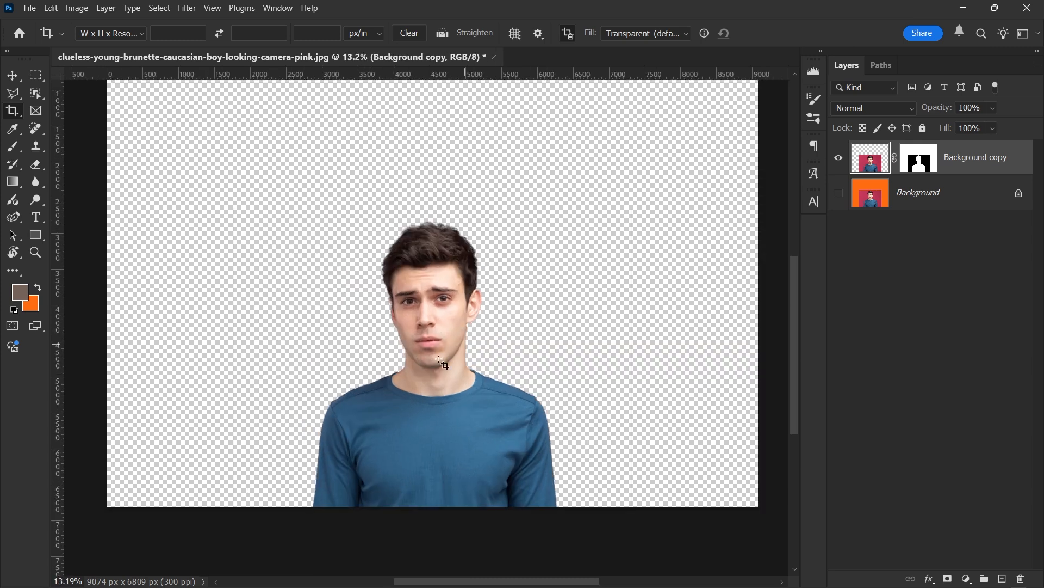
pyautogui.click(957, 205)
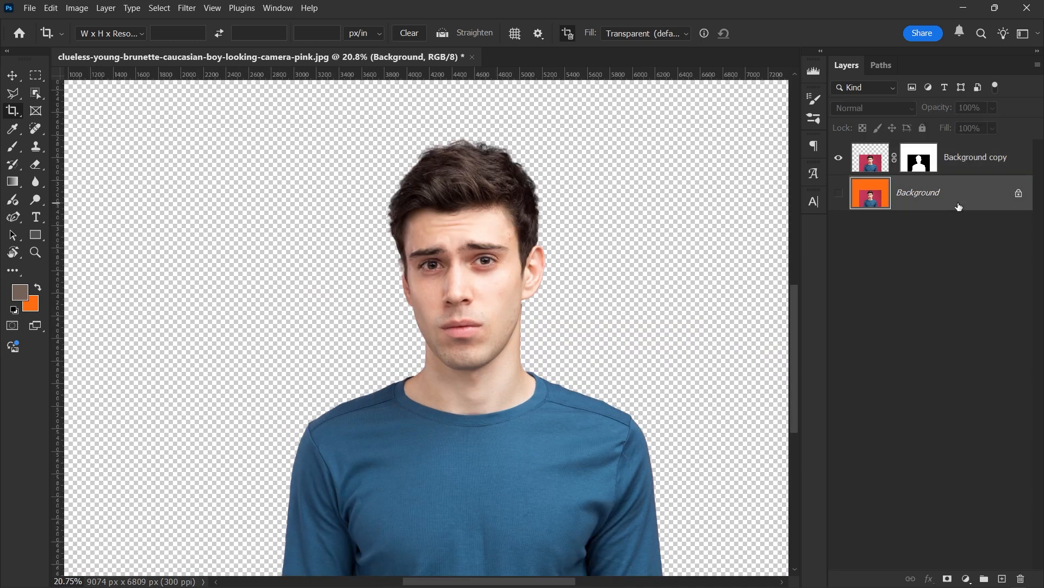
pyautogui.click(967, 578)
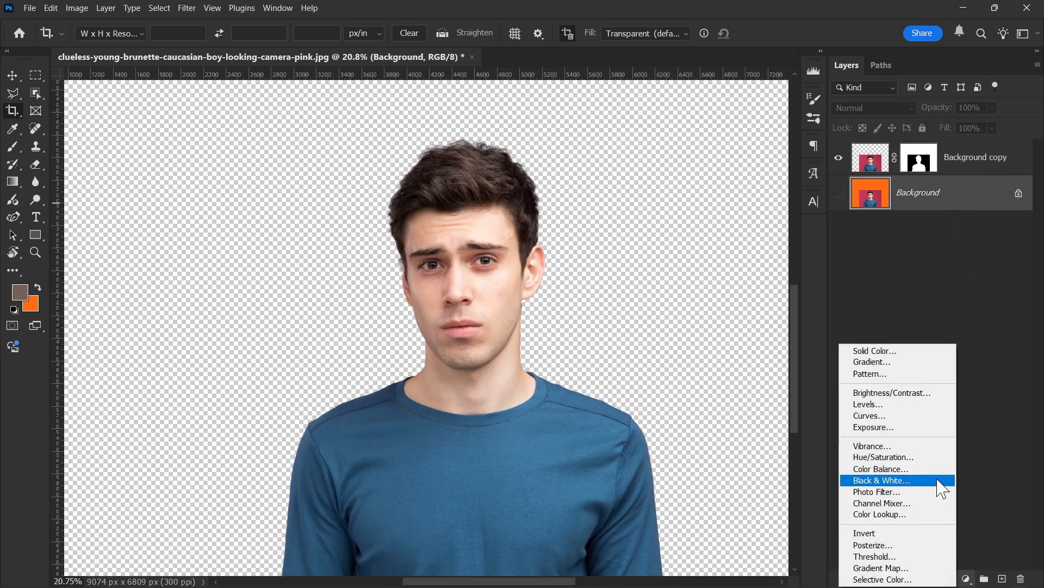
pyautogui.click(892, 352)
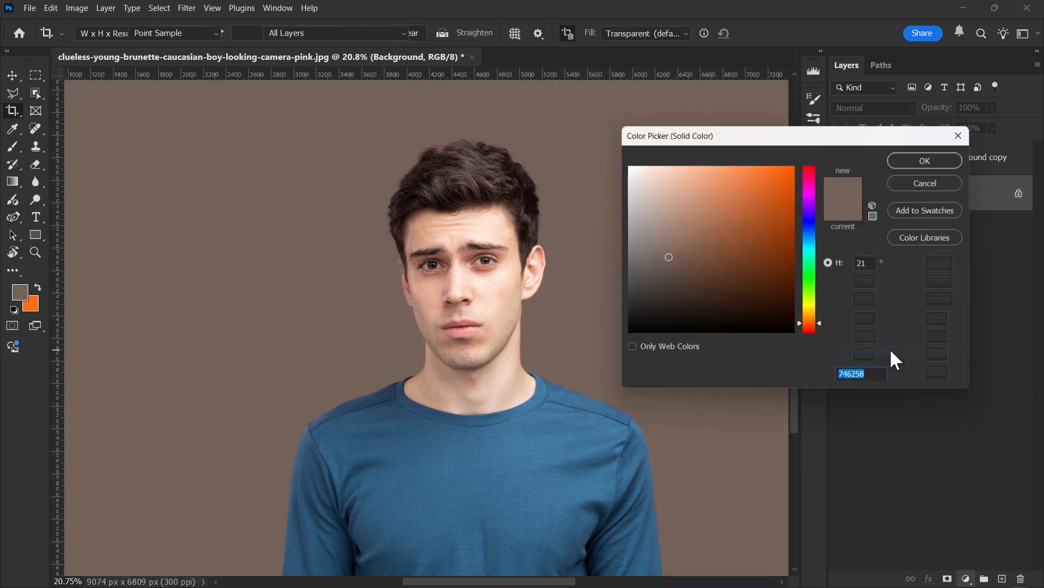
pyautogui.click(536, 423)
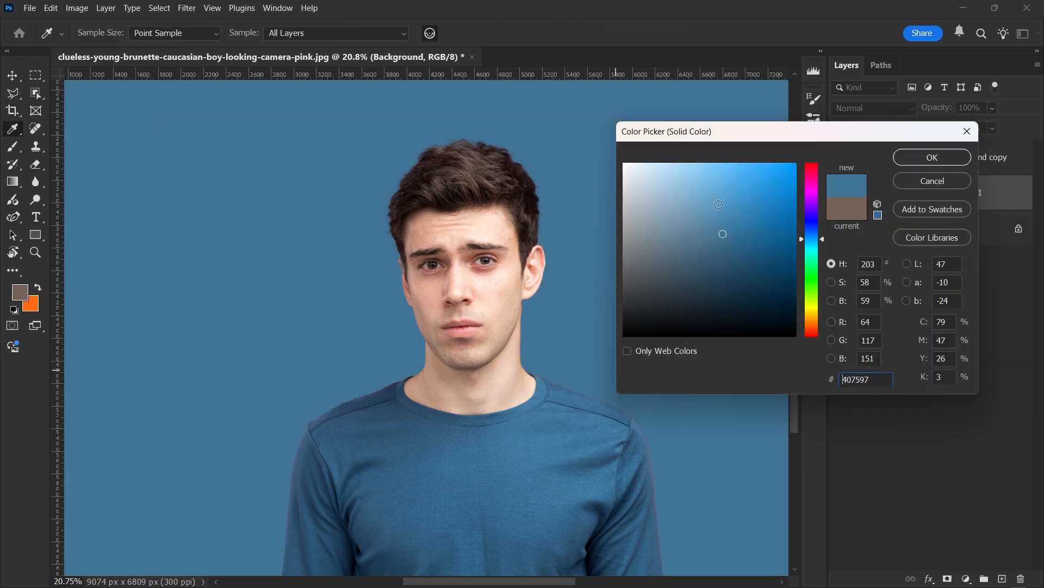
pyautogui.moveTo(719, 204); pyautogui.dragTo(695, 159)
pyautogui.click(927, 160)
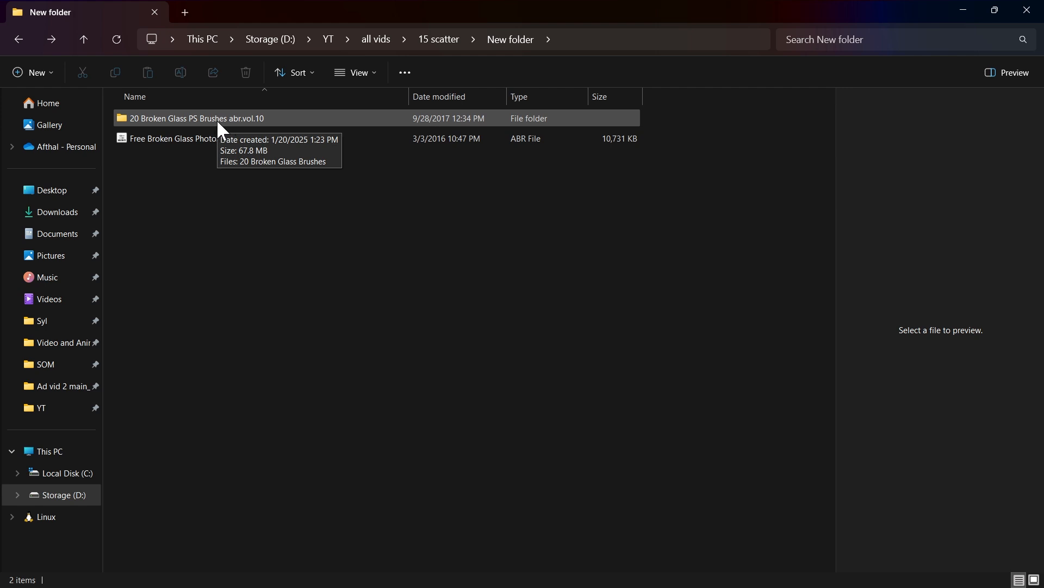
# - In File Explorer, open the folder "20 Broken Glass PS Brushes abr.vol.10" and load the "20 Broken Glass Brushes" ABR file into Photoshop
pyautogui.doubleClick(218, 117)
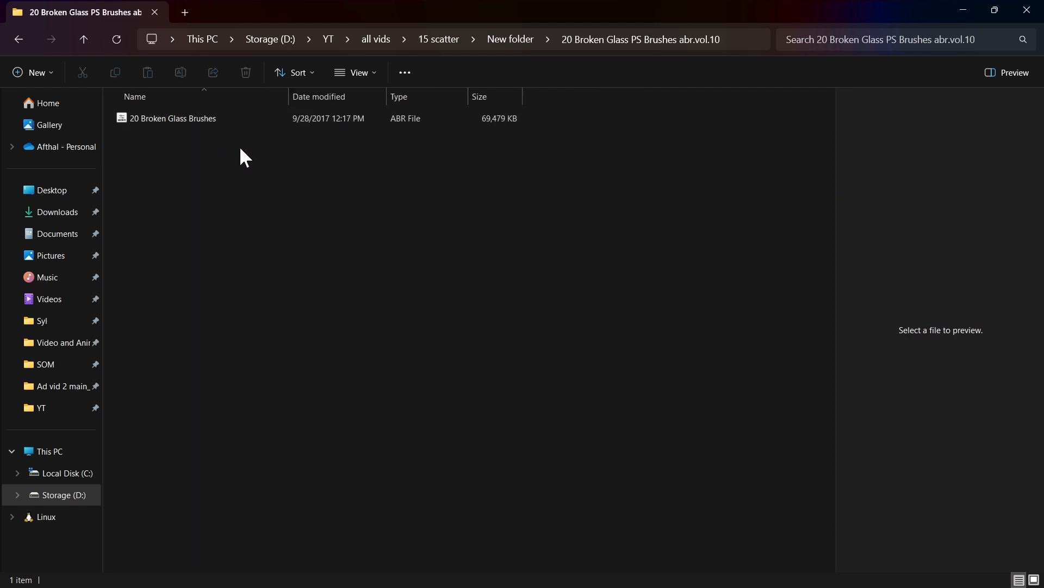
pyautogui.click(201, 124)
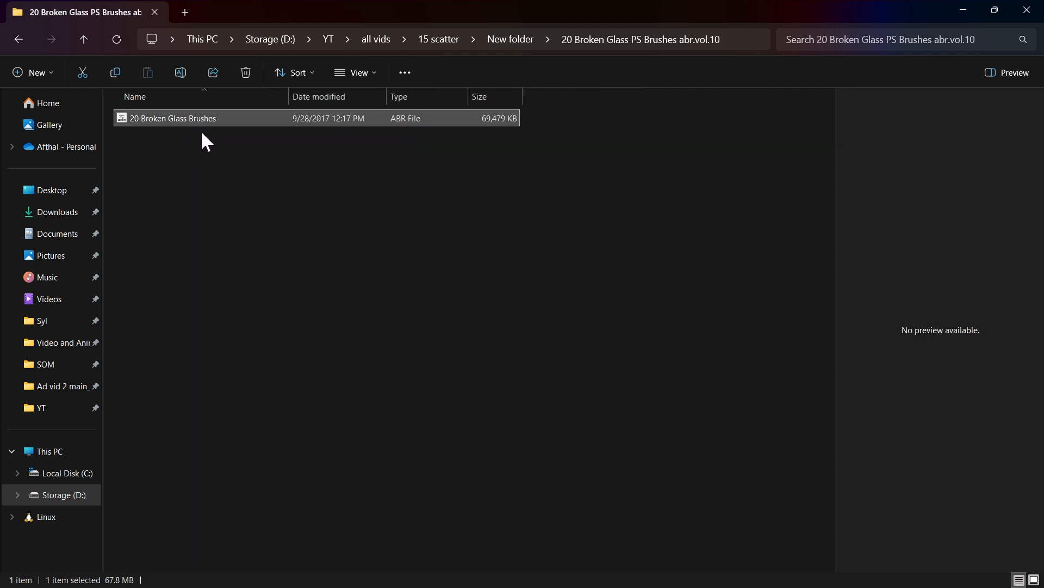
pyautogui.doubleClick(192, 118)
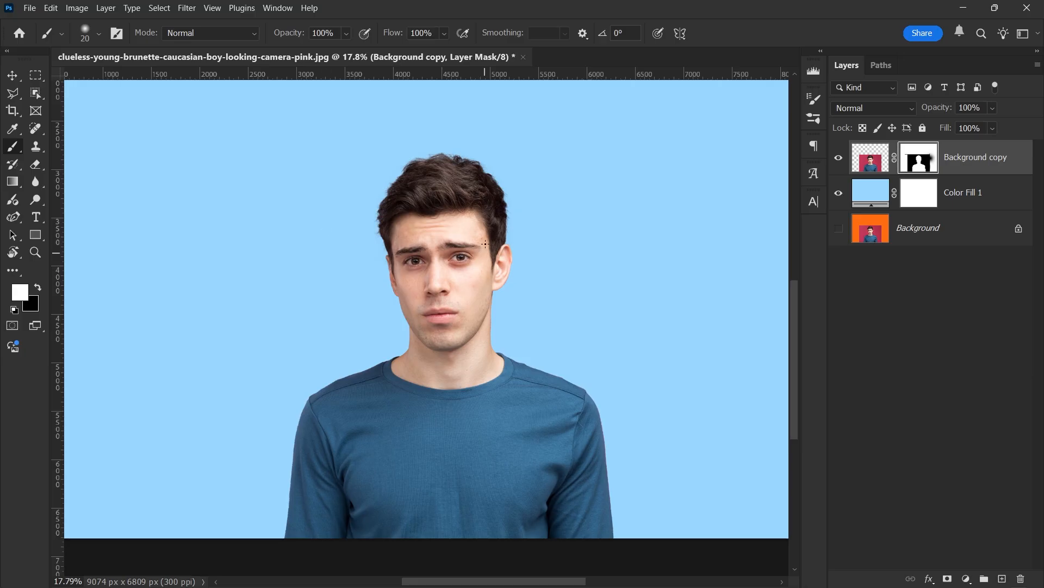
# - Try the Broken Glass 2 brush from the 20 Broken Glass Brushes group with test stamps on both sides of the man
pyautogui.rightClick(389, 158)
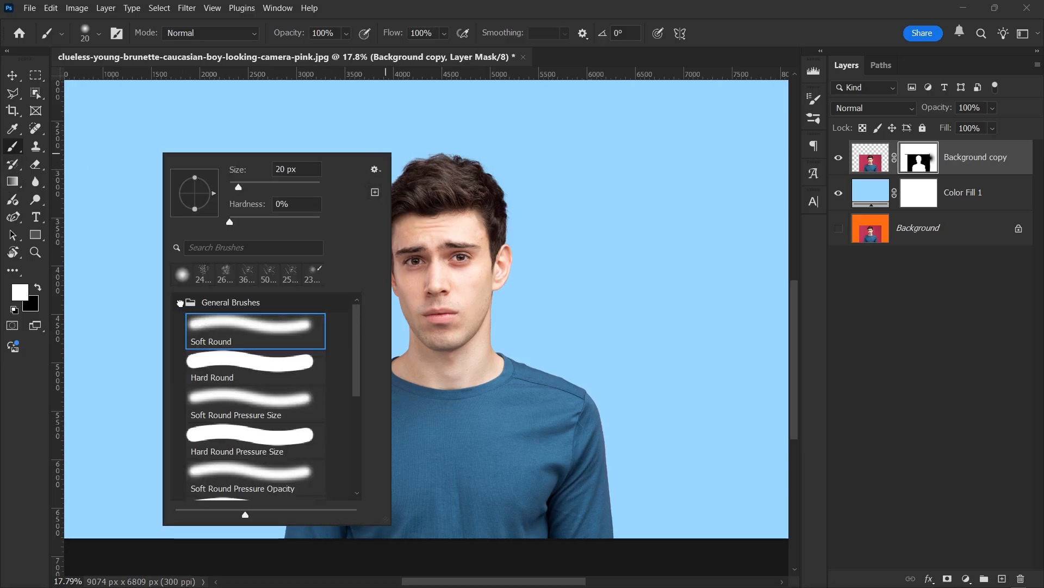
pyautogui.click(180, 303)
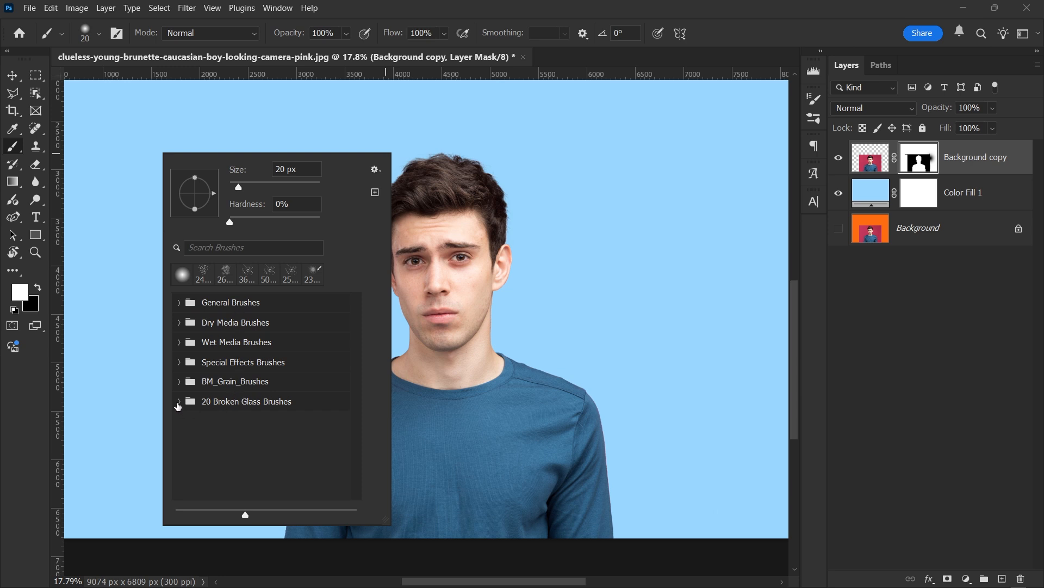
pyautogui.click(178, 402)
pyautogui.click(270, 430)
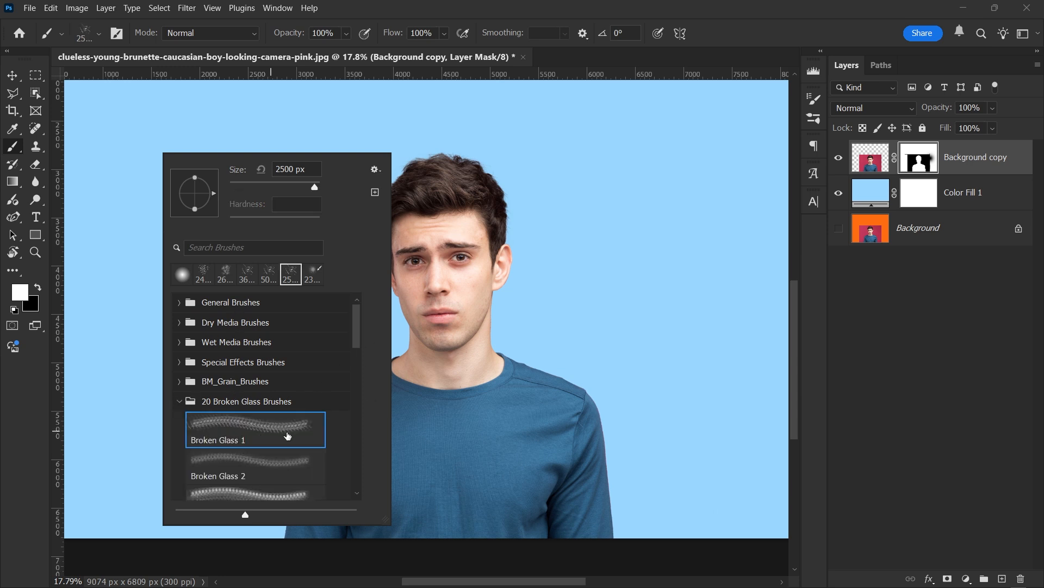
pyautogui.click(287, 465)
pyautogui.click(636, 266)
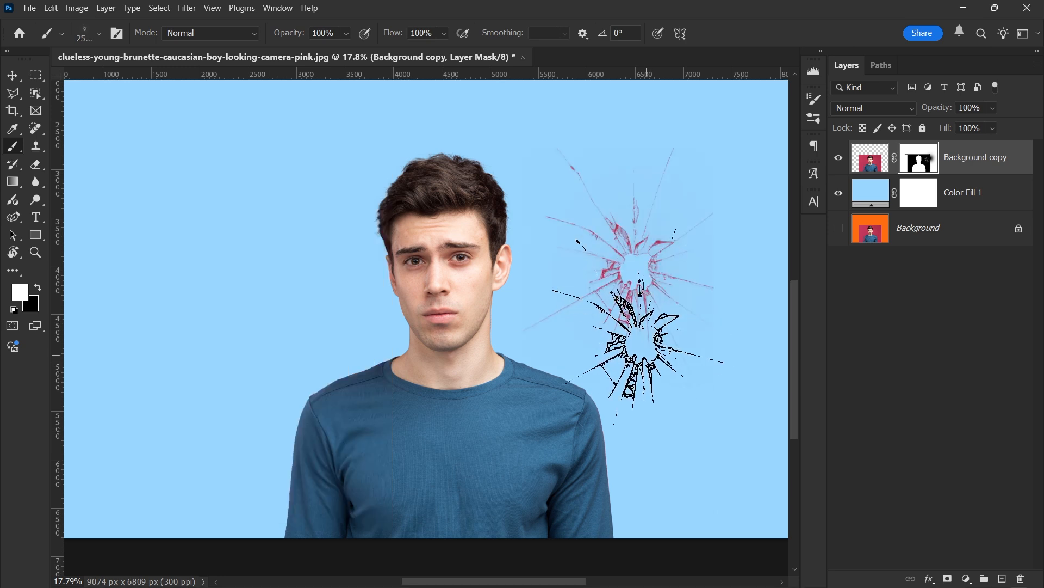
pyautogui.hotkey('ctrl', 'z')
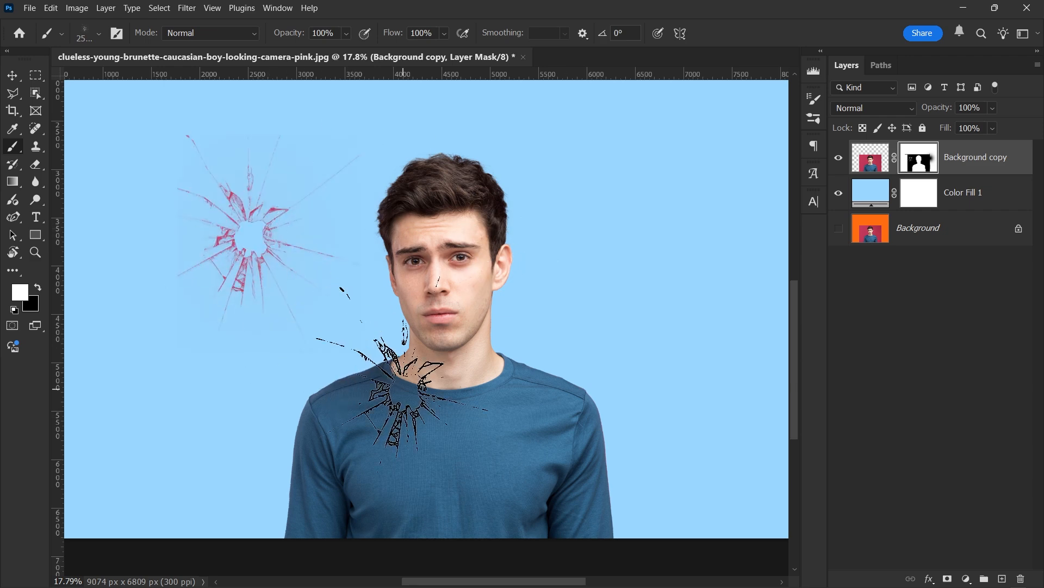
pyautogui.click(250, 204)
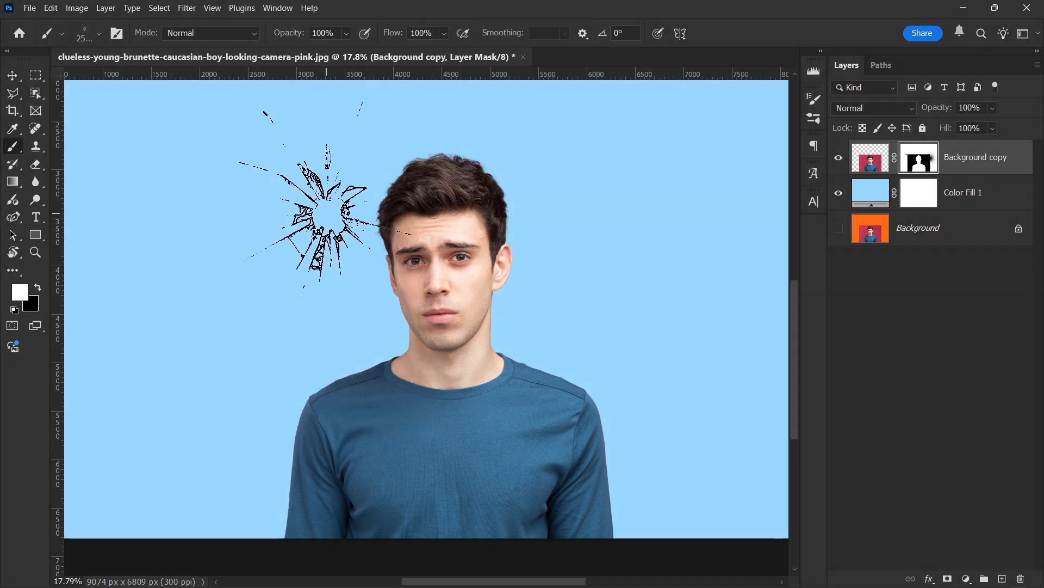
# - Switch to the Broken Glass 1 brush, trying one stamp beside the man and undoing it
pyautogui.rightClick(319, 327)
pyautogui.click(210, 486)
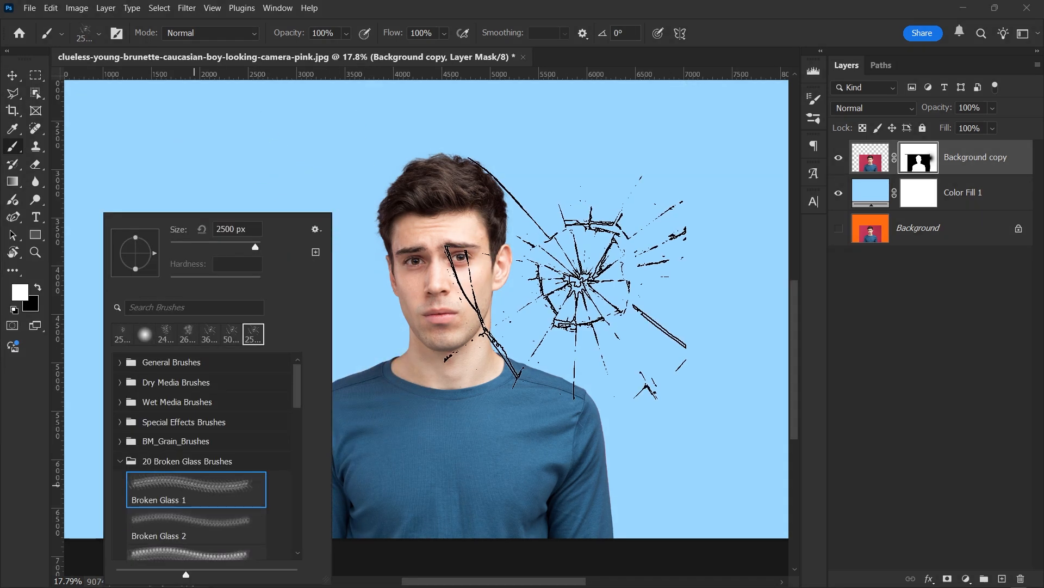
pyautogui.click(566, 279)
pyautogui.hotkey('ctrl', 'z')
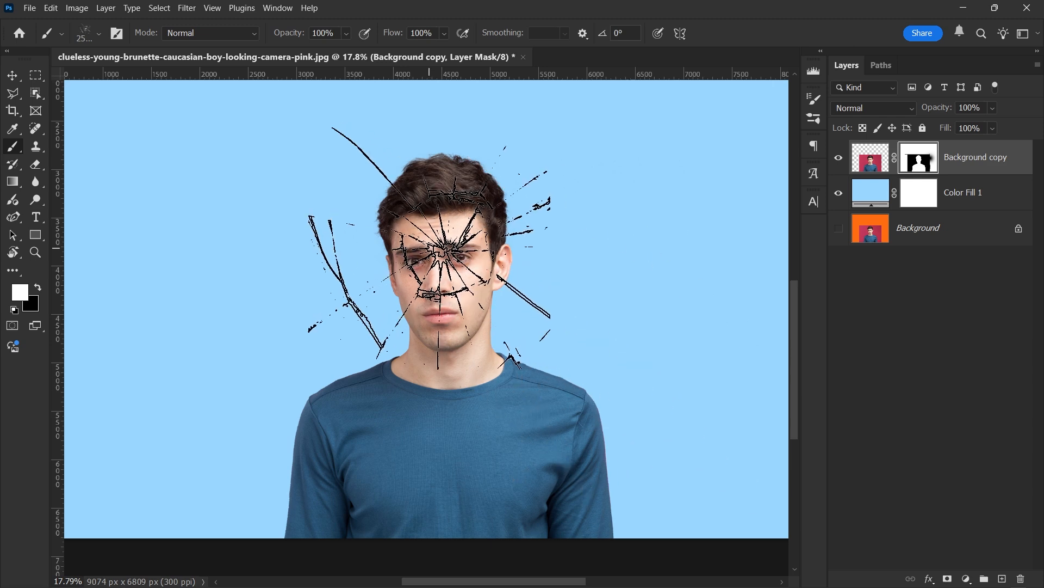
# - Enlarge the Broken Glass 1 brush tip until its cracks span the man's head and shoulders
pyautogui.scroll(-3, 438, 265)
pyautogui.scroll(-3, 438, 265)
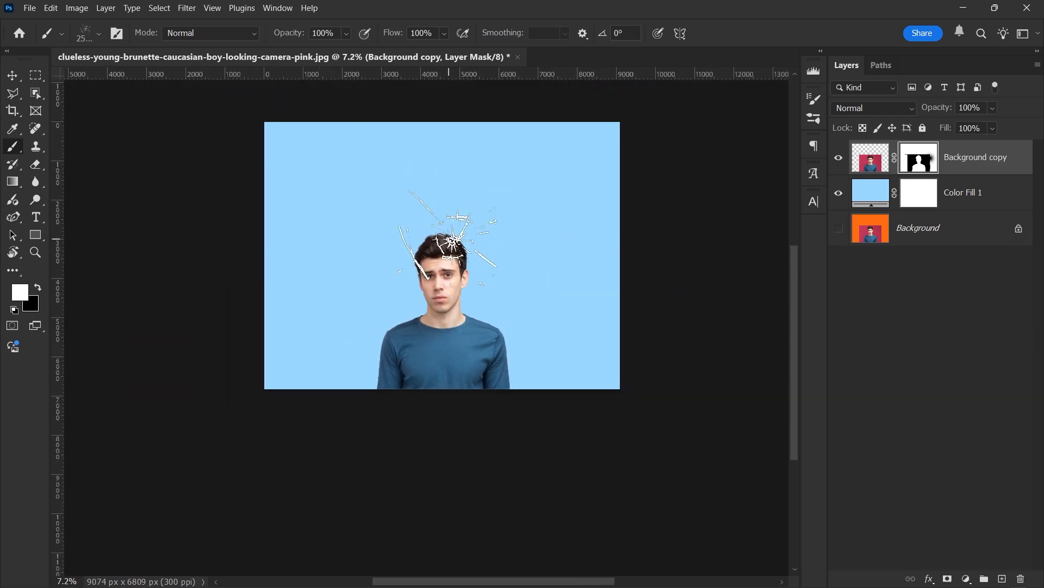
pyautogui.press(']')
pyautogui.press(']')
pyautogui.press(']')
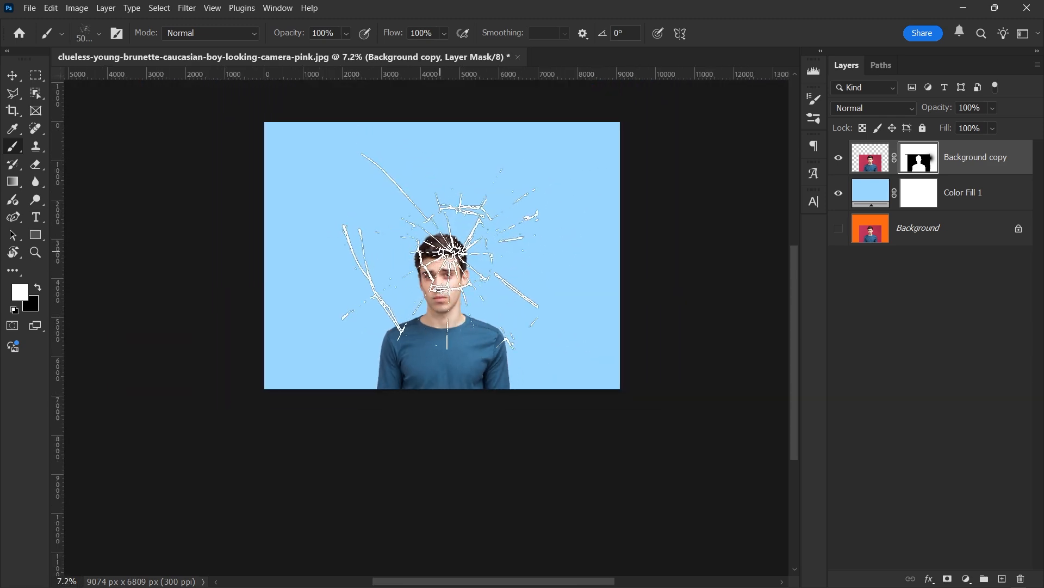
pyautogui.scroll(3, 441, 266)
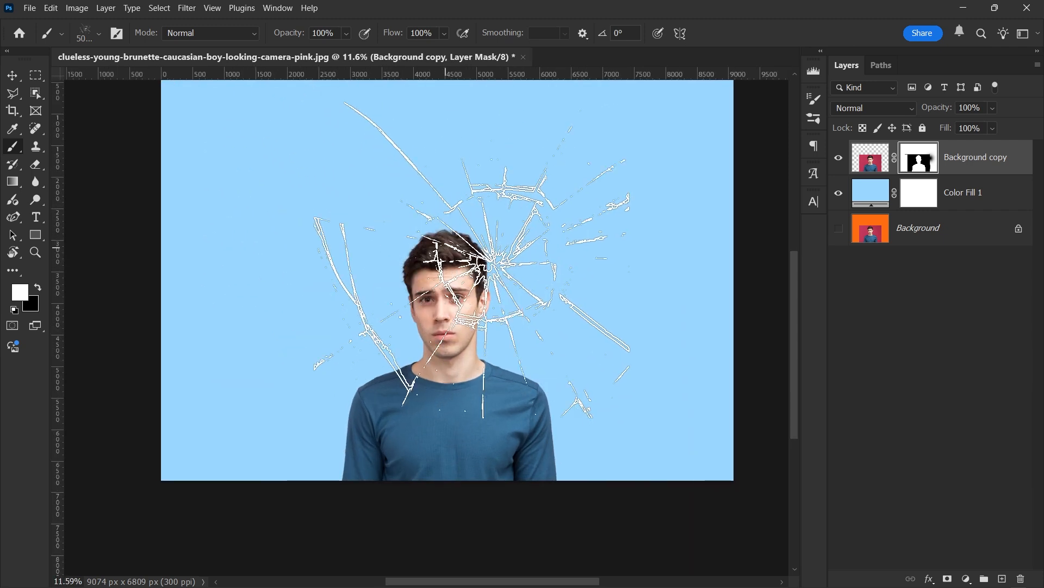
pyautogui.scroll(-1, 442, 288)
pyautogui.scroll(-1, 430, 287)
pyautogui.scroll(2, 438, 280)
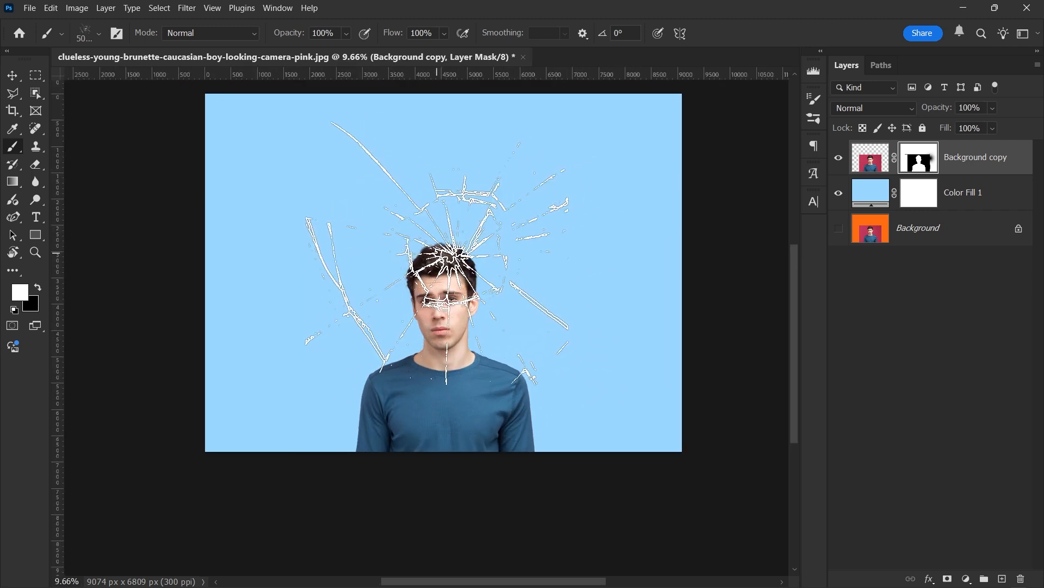
# - On a new layer above the cutout, stamp the broken glass cracks once over the man's head in white (#ffffff)
pyautogui.click(1002, 578)
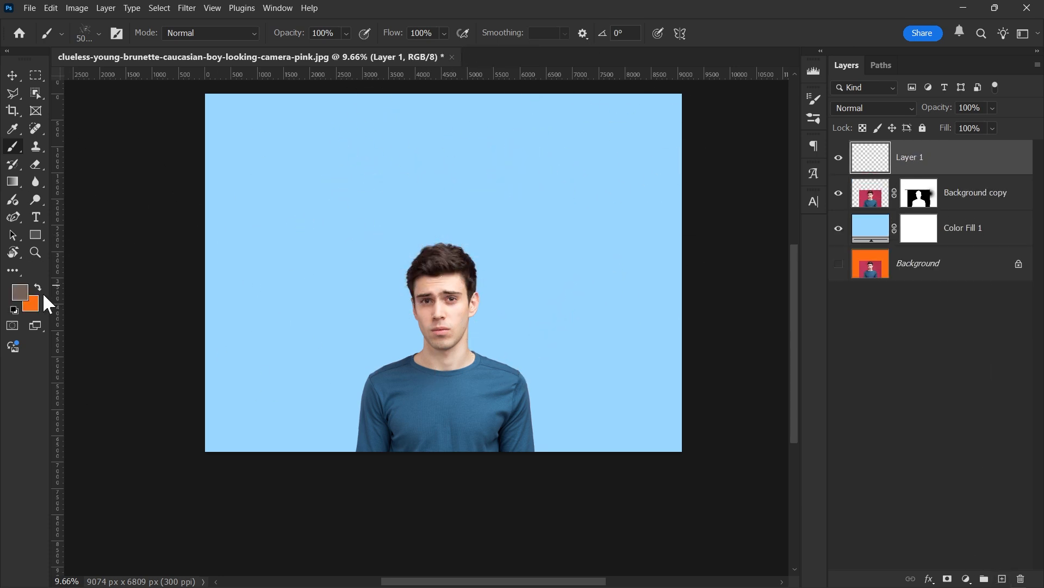
pyautogui.click(19, 292)
pyautogui.write('ffffff')
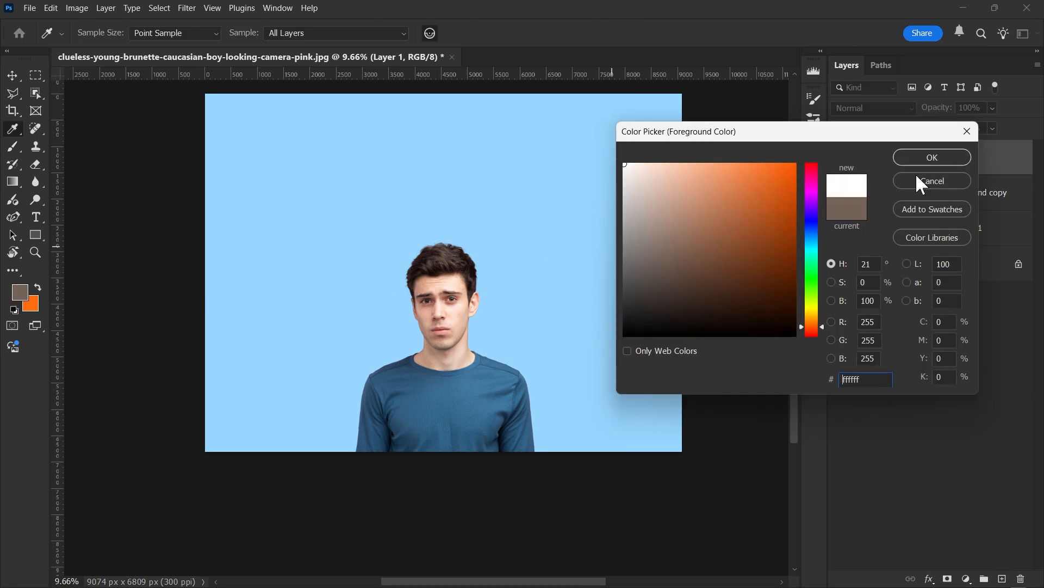
pyautogui.click(938, 159)
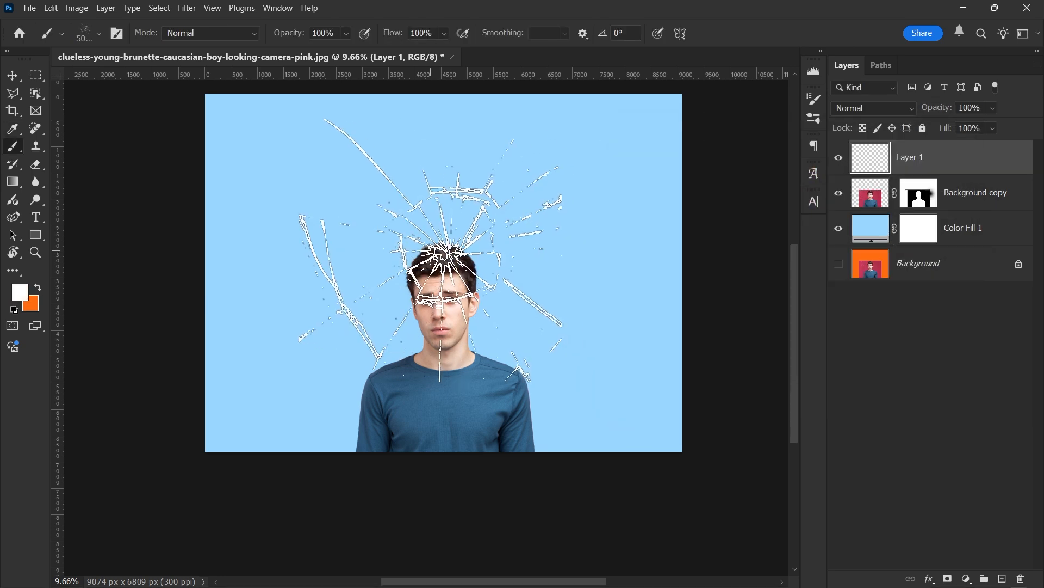
pyautogui.click(444, 252)
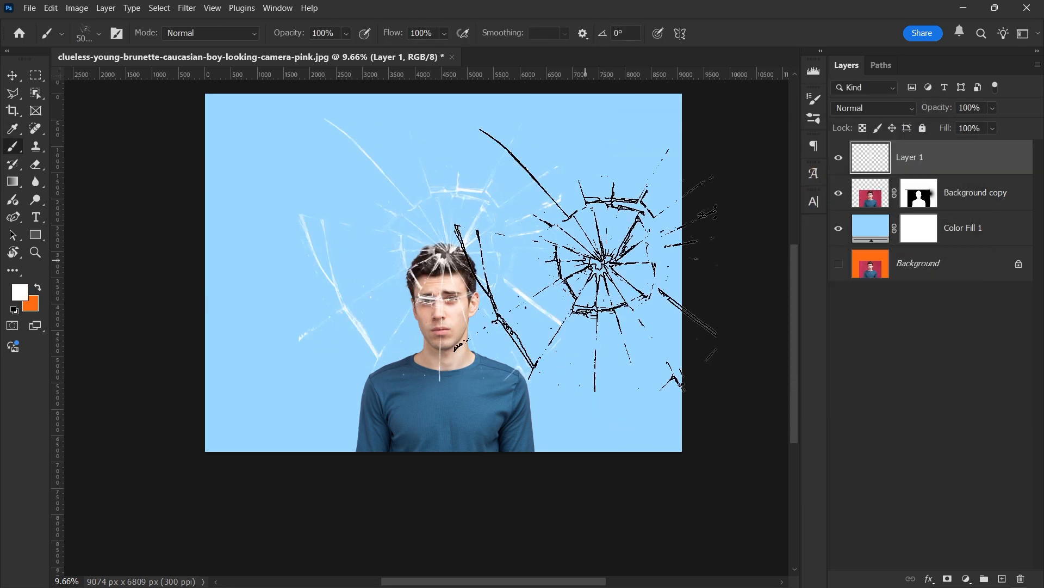
pyautogui.click(12, 75)
# - Rename the cracks layer as "glas"
pyautogui.doubleClick(910, 158)
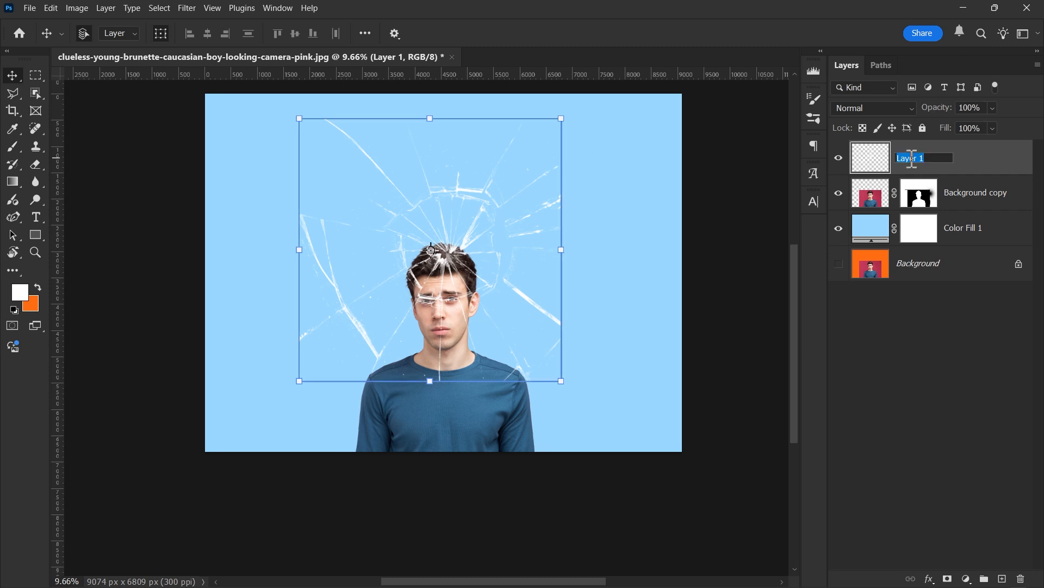
pyautogui.write('glas')
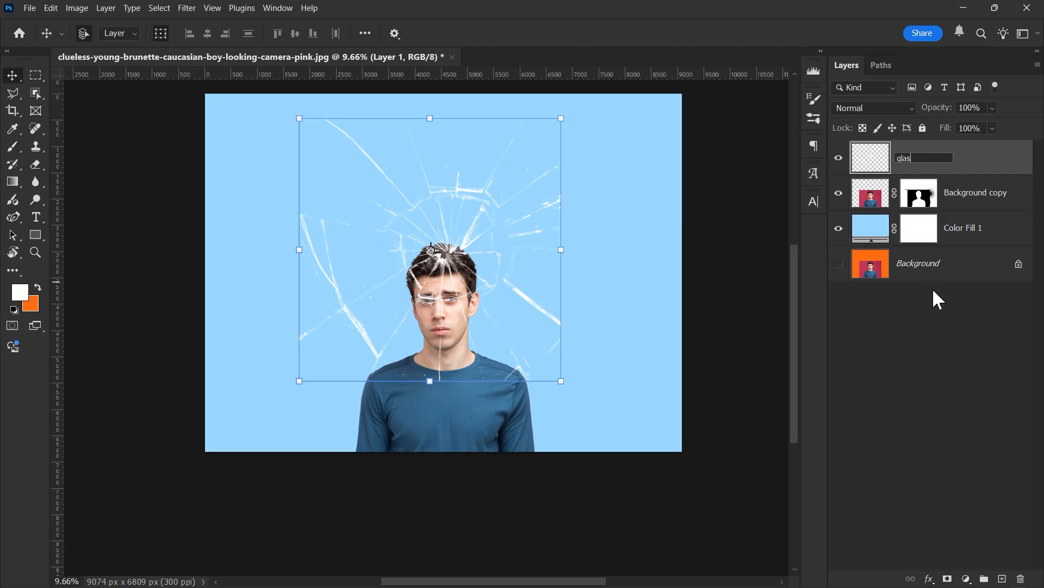
pyautogui.click(966, 230)
# - Convert the original Background layer to a regular layer and delete it
pyautogui.click(968, 269)
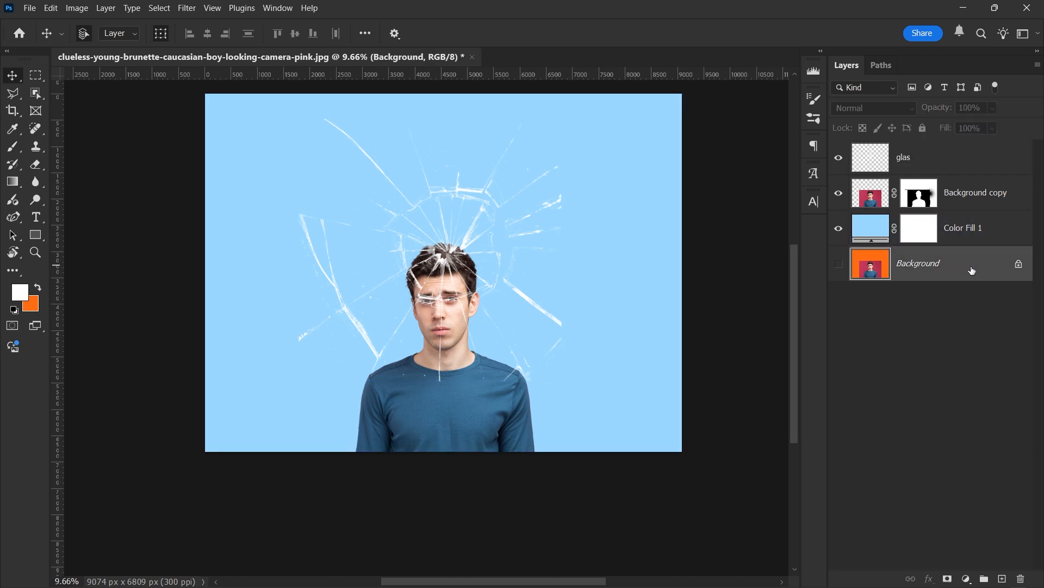
pyautogui.doubleClick(975, 271)
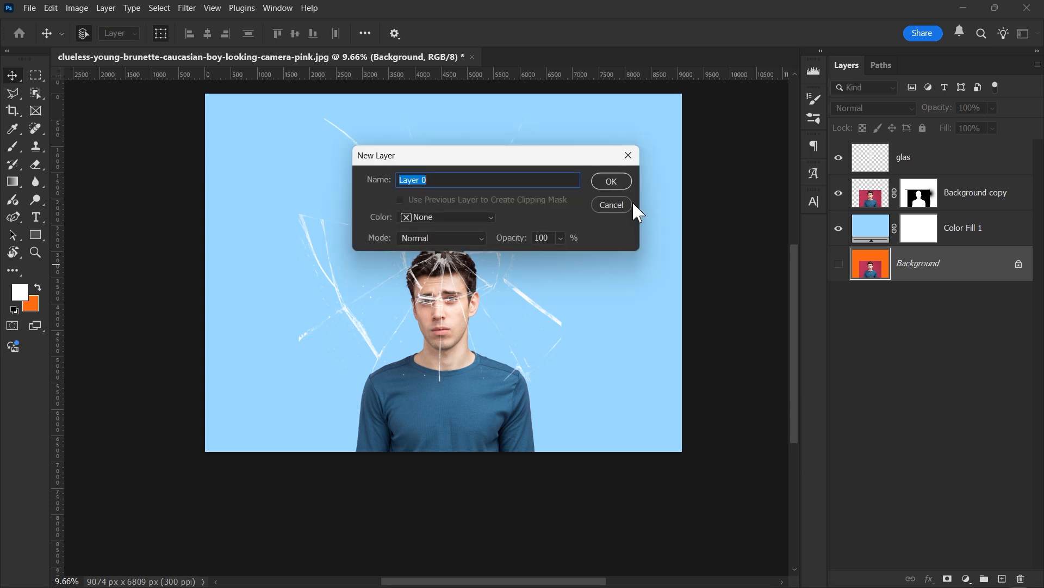
pyautogui.click(612, 181)
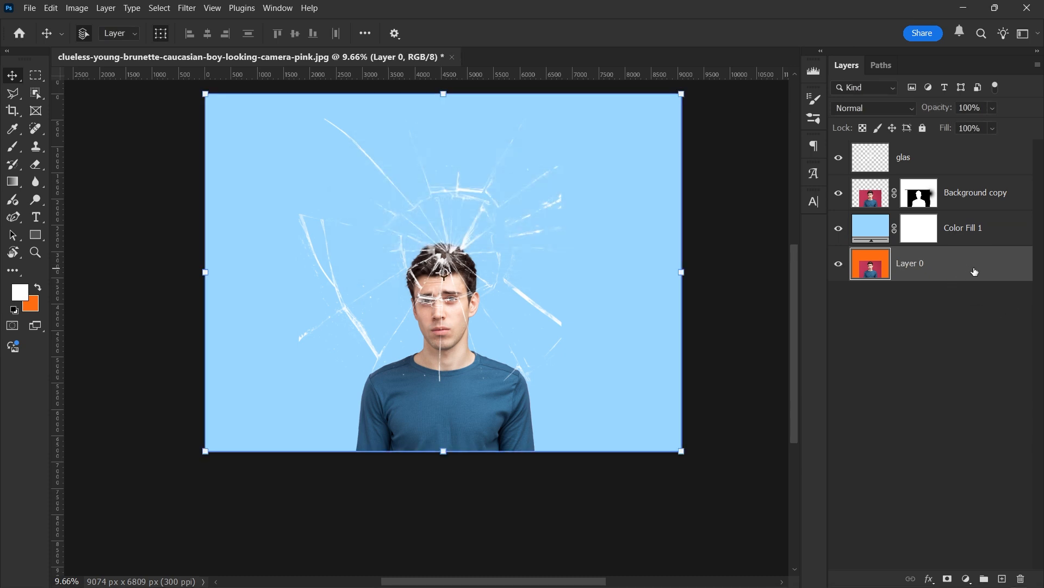
pyautogui.press('Delete')
# - Rename the man's masked cutout layer as "Main subject"
pyautogui.doubleClick(974, 194)
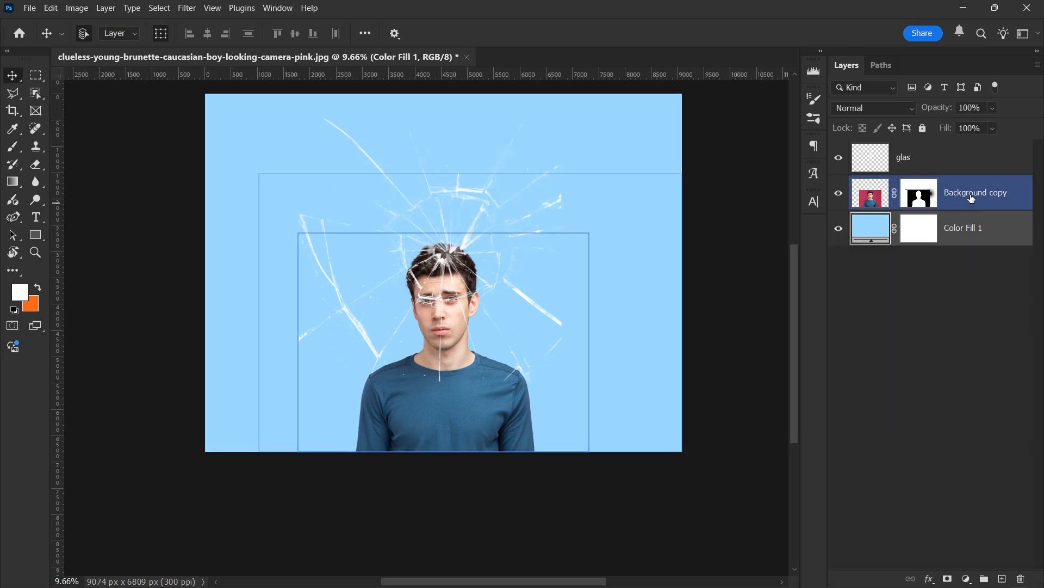
pyautogui.write('Main subj')
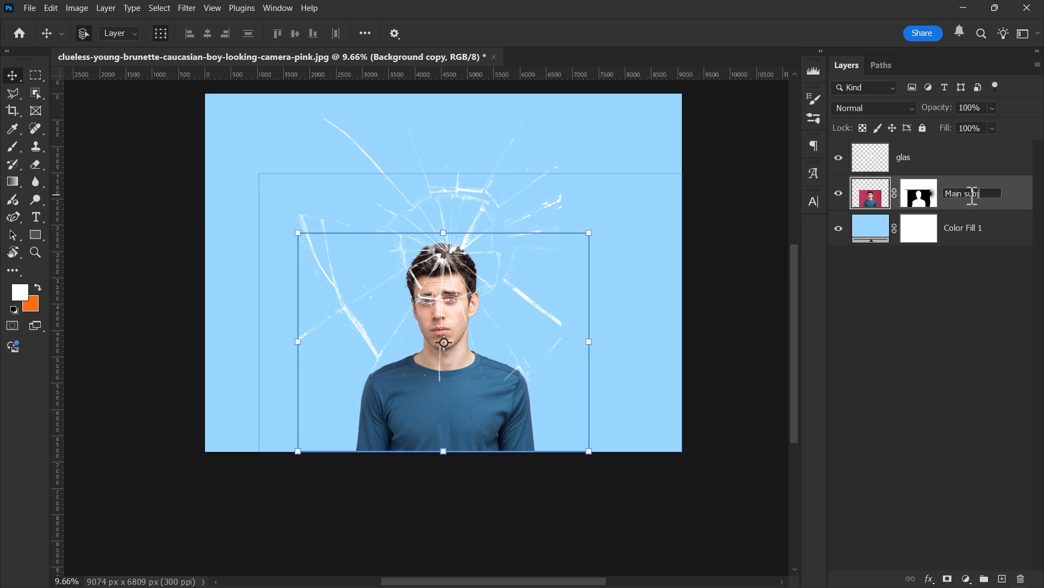
pyautogui.write('ect')
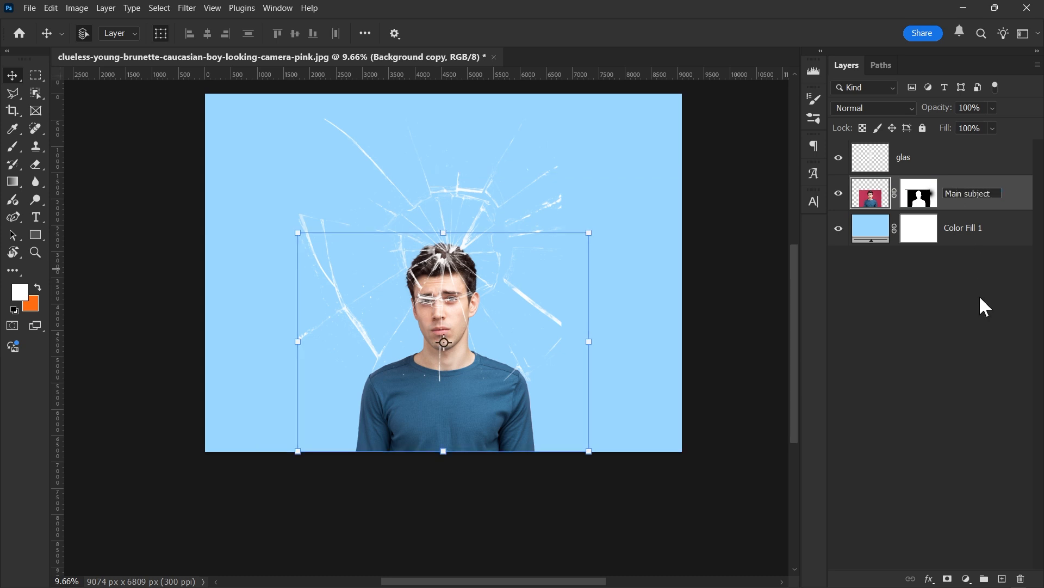
pyautogui.press('Return')
# - Correct the name of the cracks layer to "glass"
pyautogui.doubleClick(906, 158)
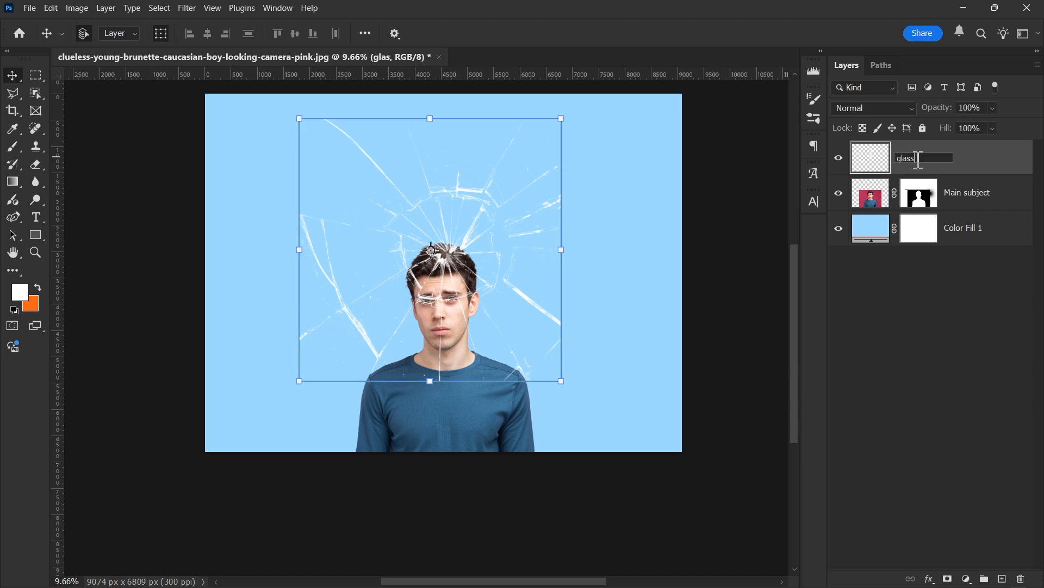
pyautogui.write('glass')
pyautogui.click(962, 295)
pyautogui.click(951, 145)
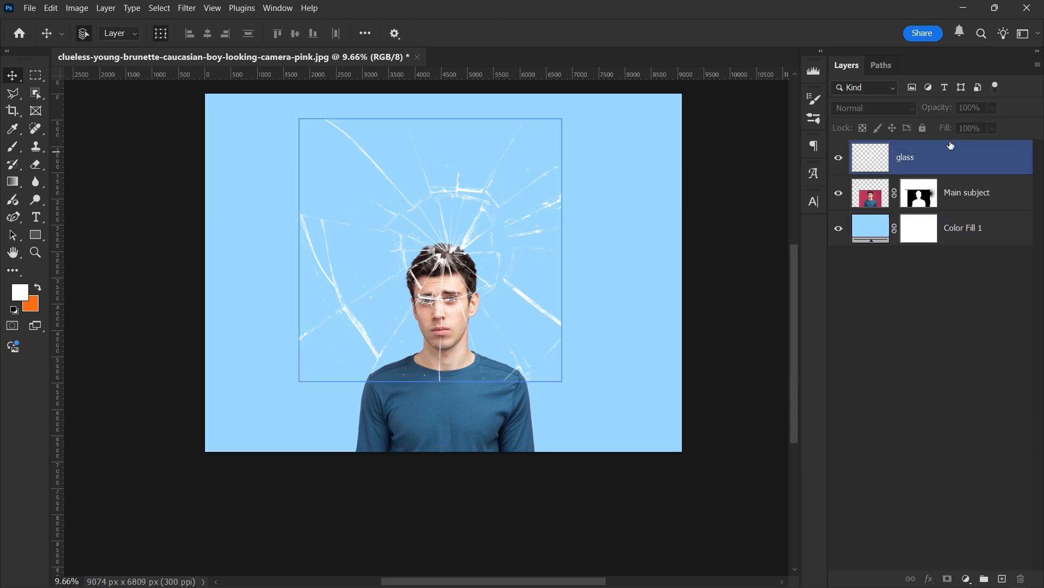
# - Color-label the Main subject layer green and the glass layer orange
pyautogui.click(984, 201)
pyautogui.hotkey('ctrl', 't')
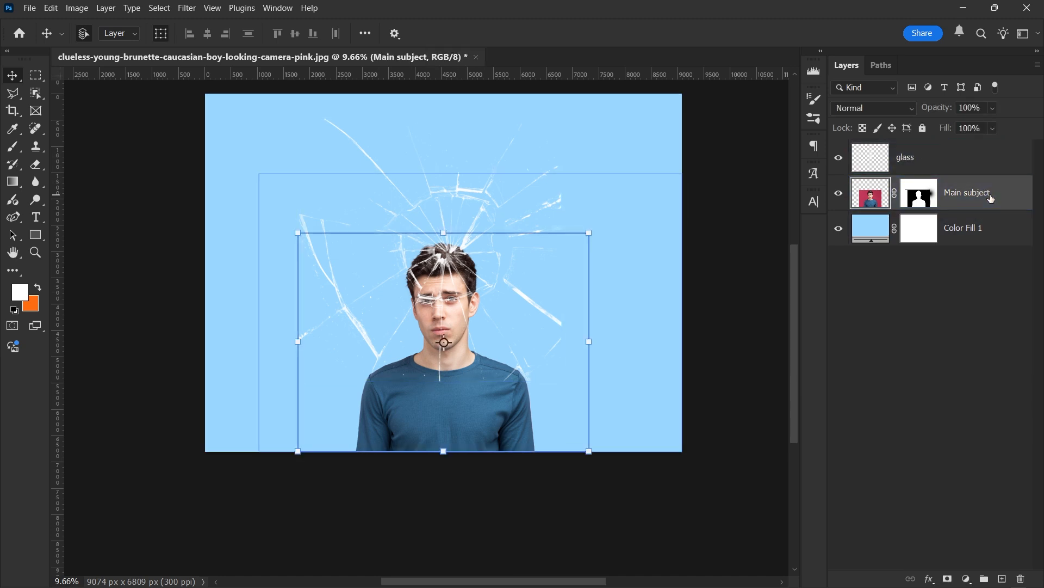
pyautogui.rightClick(852, 190)
pyautogui.click(762, 280)
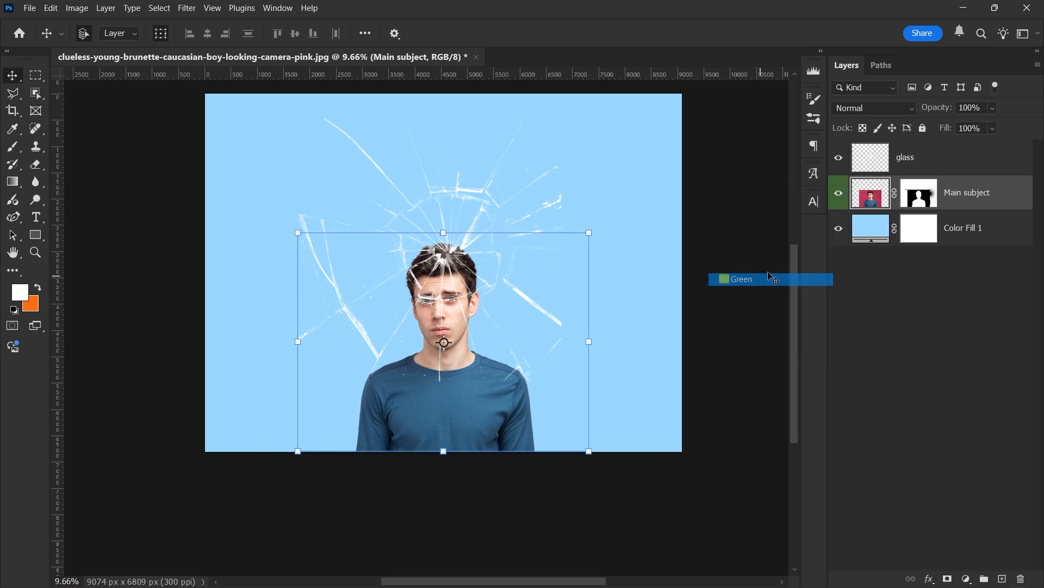
pyautogui.rightClick(843, 156)
pyautogui.click(776, 224)
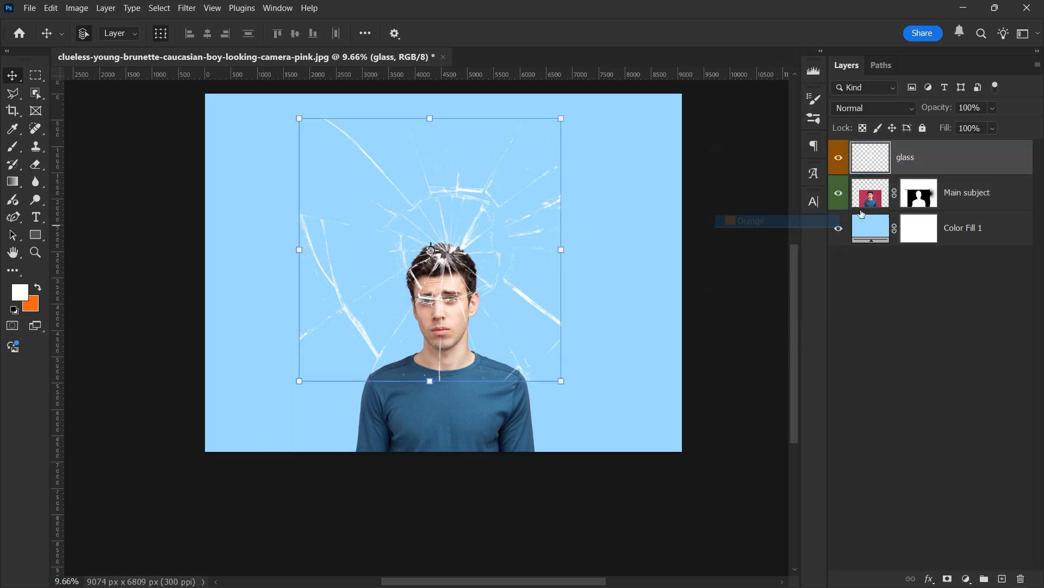
# - Examine the man's face and the glass cracks separately by hiding the glass and Main subject layers in turn
pyautogui.click(859, 192)
pyautogui.click(884, 163)
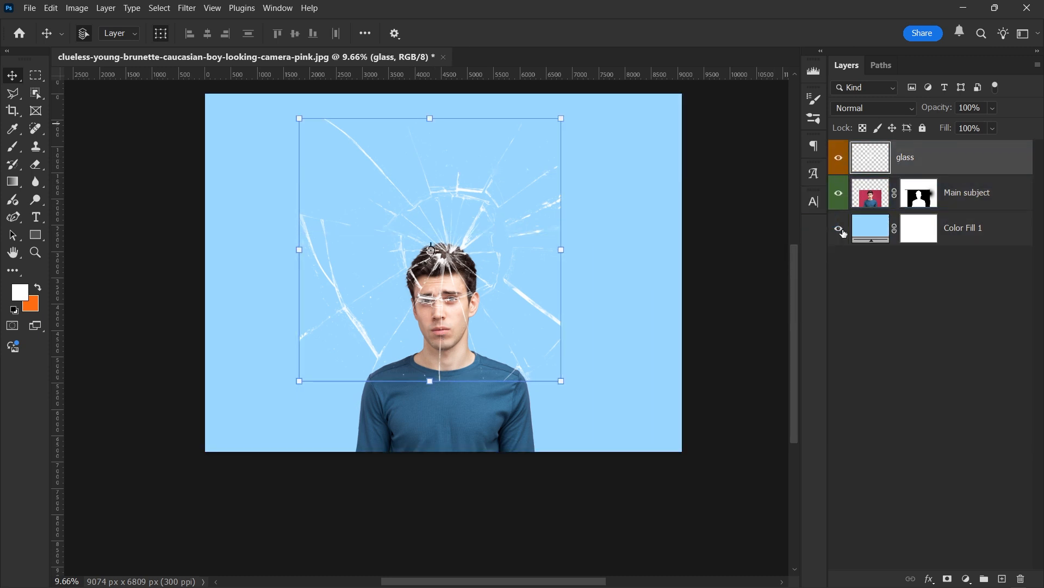
pyautogui.click(867, 190)
pyautogui.click(873, 163)
pyautogui.click(839, 196)
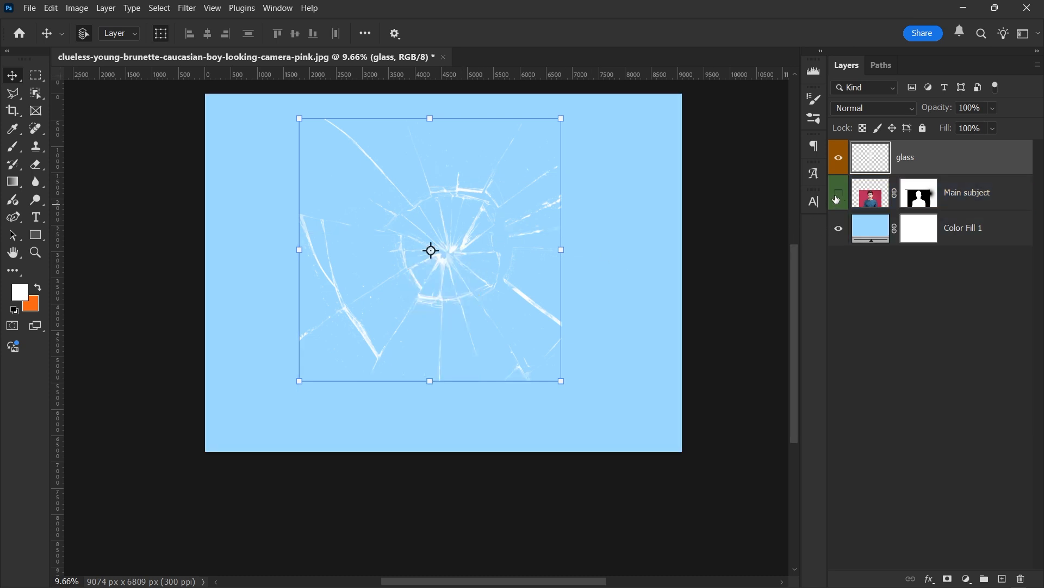
pyautogui.click(840, 161)
pyautogui.scroll(15, 447, 348)
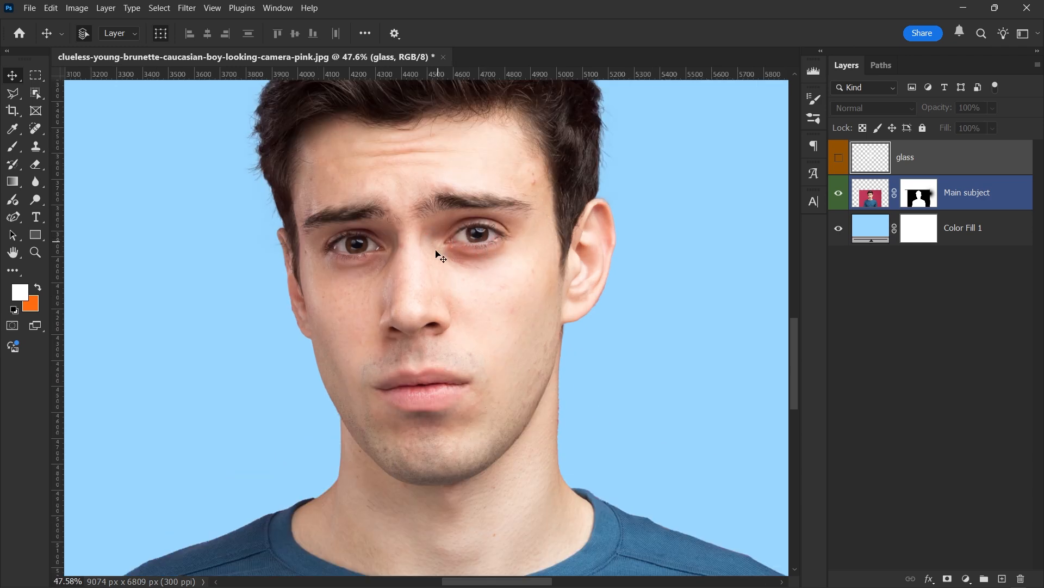
pyautogui.scroll(-4, 438, 261)
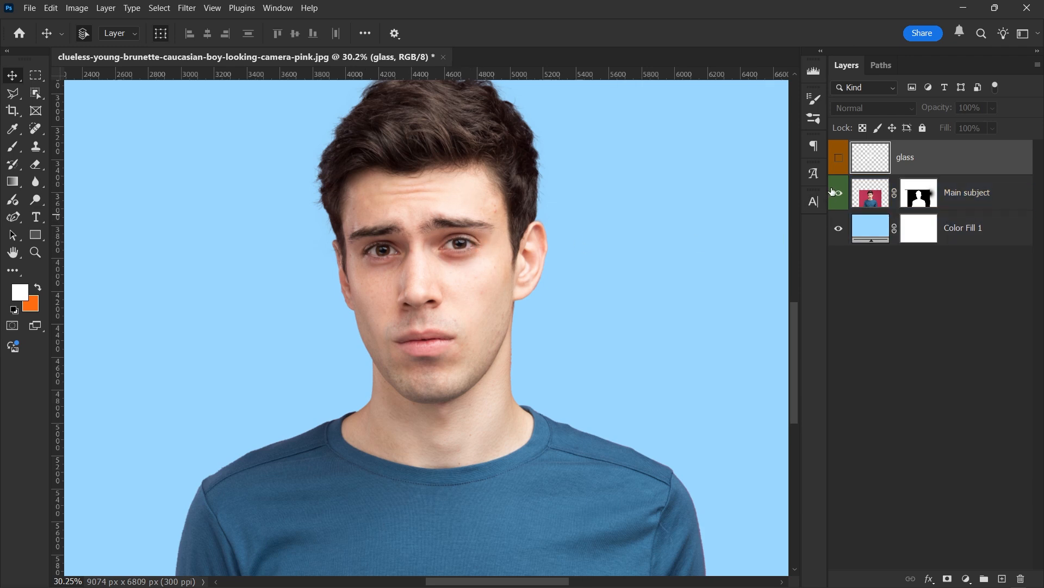
pyautogui.click(840, 166)
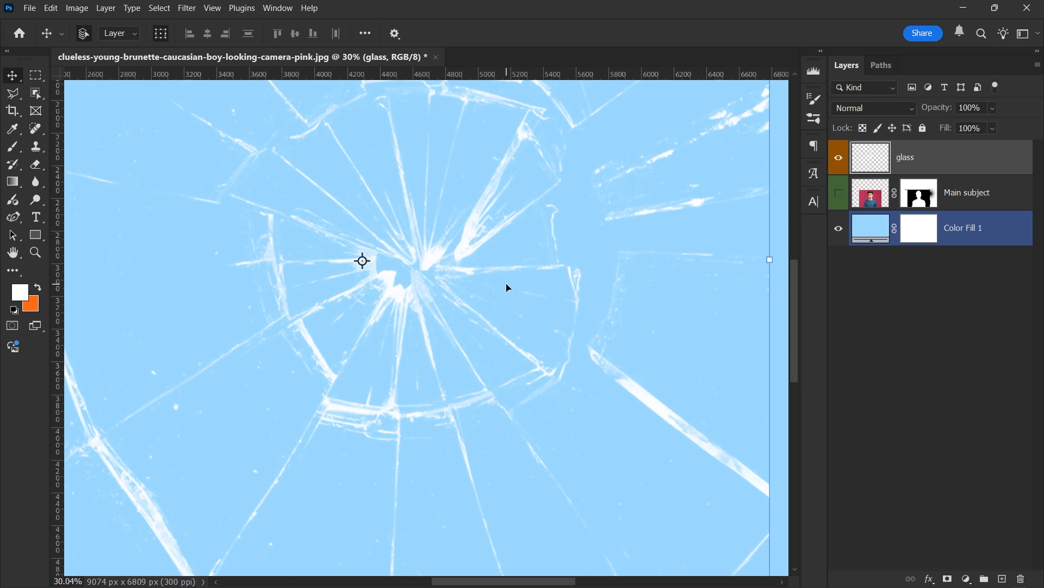
pyautogui.scroll(3, 508, 287)
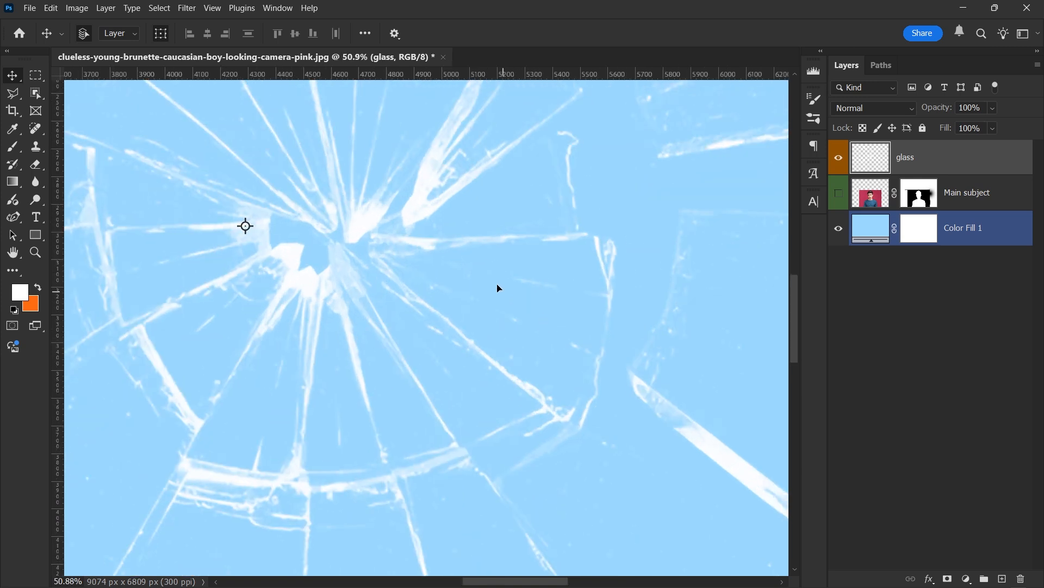
# - Outline the wedge-shaped glass piece just right of the cracks' impact point with the Polygonal Lasso
pyautogui.scroll(-3, 495, 290)
pyautogui.scroll(3, 550, 328)
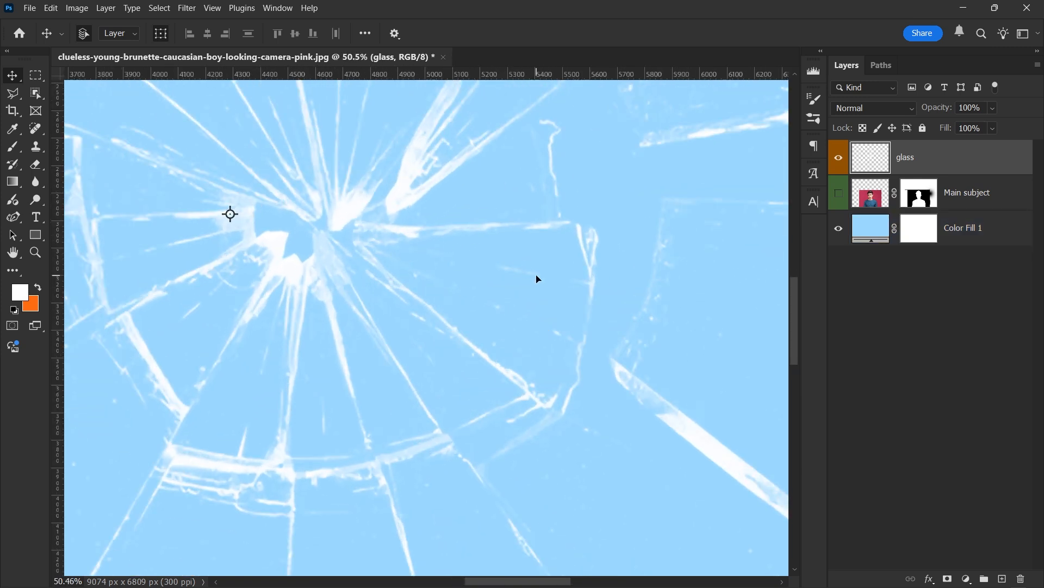
pyautogui.rightClick(15, 92)
pyautogui.click(93, 118)
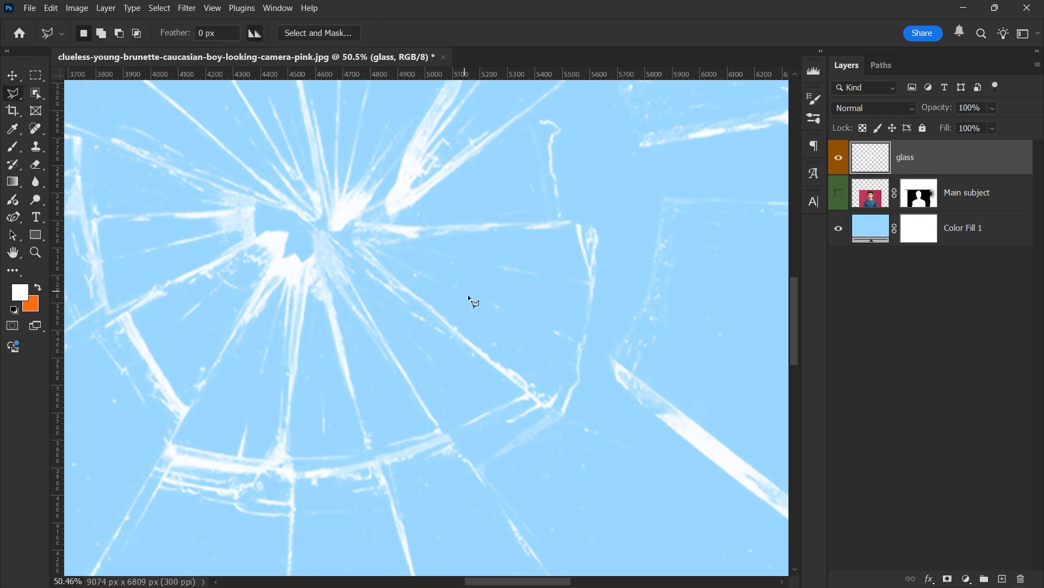
pyautogui.click(355, 224)
pyautogui.click(393, 281)
pyautogui.click(563, 415)
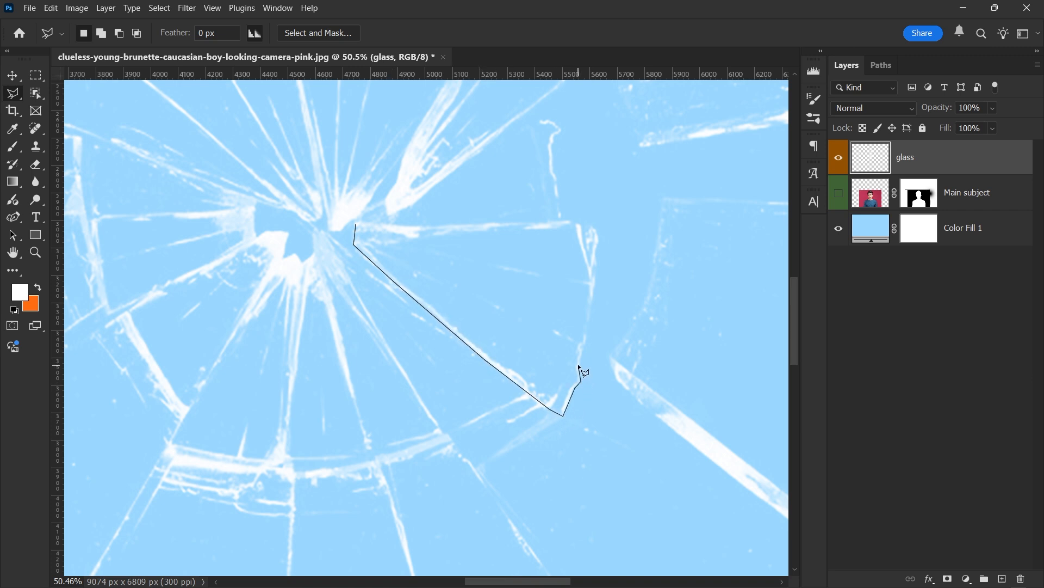
pyautogui.click(585, 343)
pyautogui.click(596, 281)
pyautogui.click(572, 220)
pyautogui.click(359, 225)
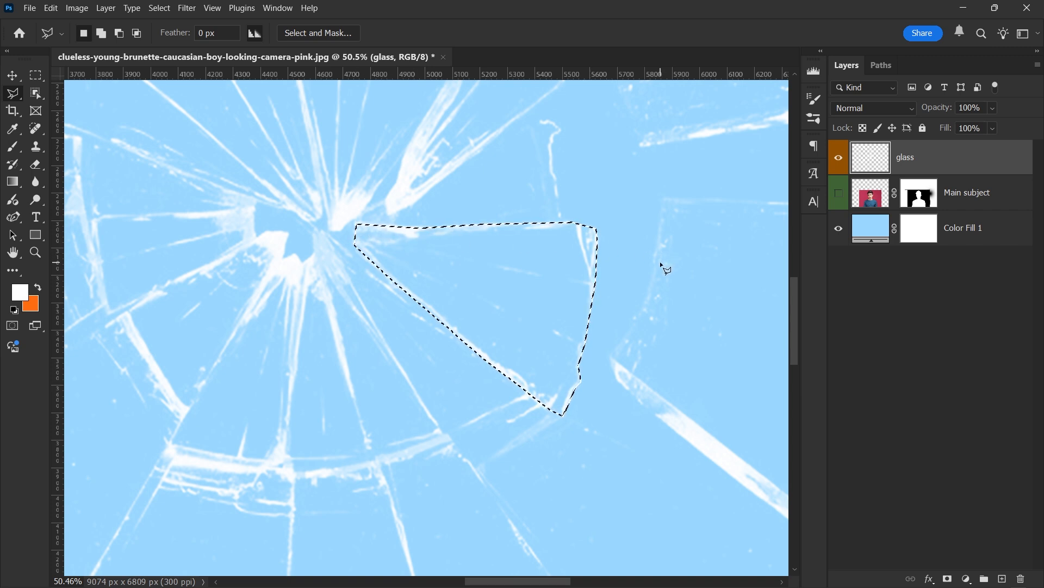
# - Add a new layer above the glass layer and switch the brush to the soft round tip at 133 px
pyautogui.click(1002, 579)
pyautogui.press('b')
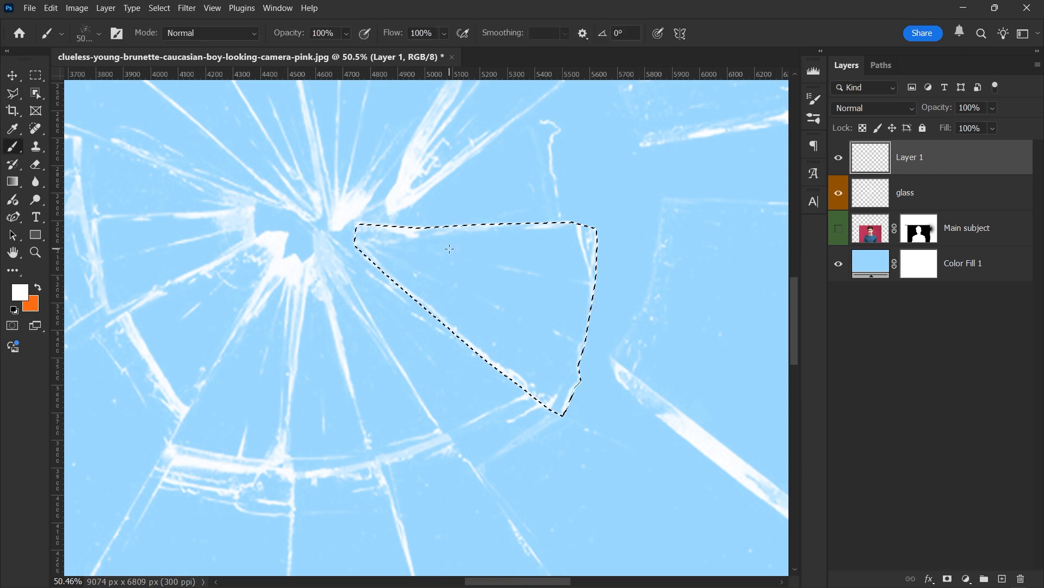
pyautogui.rightClick(453, 262)
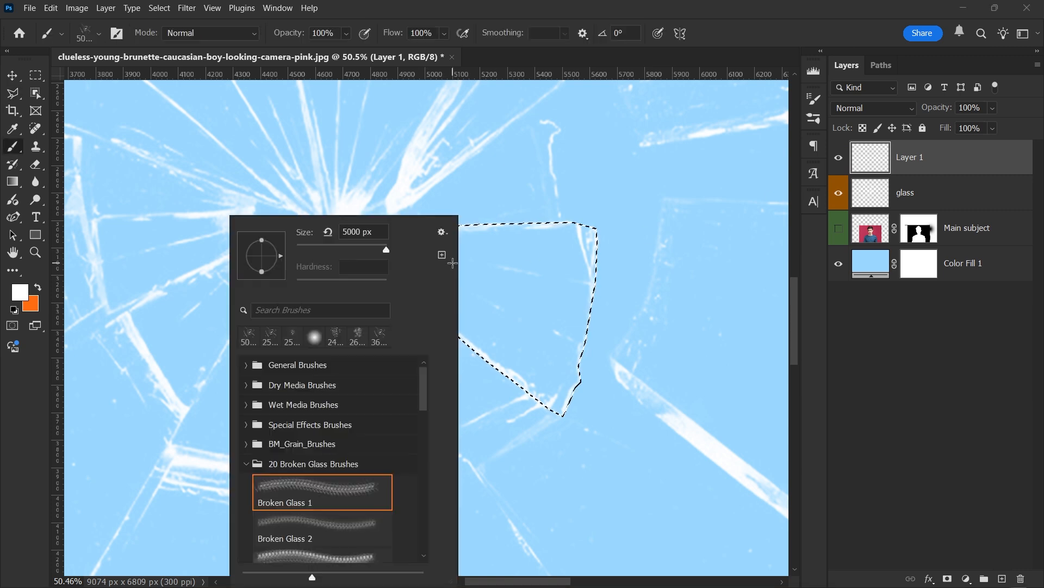
pyautogui.click(319, 246)
pyautogui.click(349, 246)
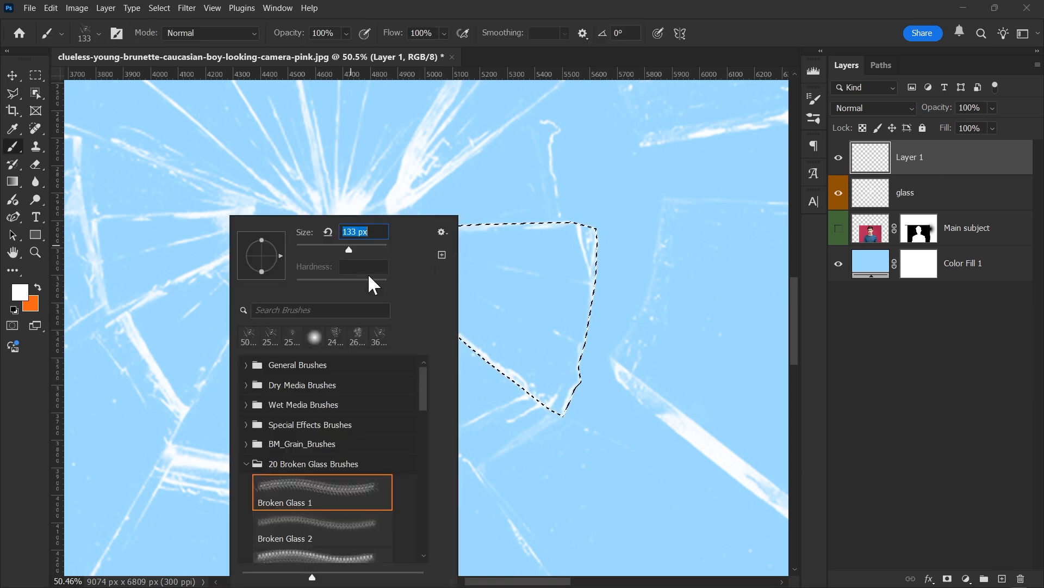
pyautogui.click(315, 336)
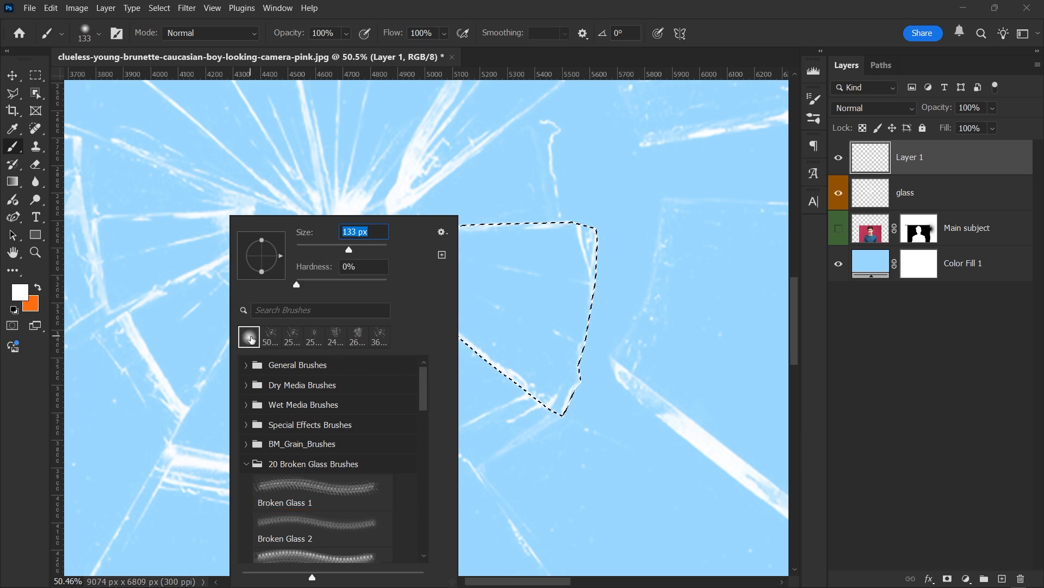
# - Enlarge the round brush to 1300 px with 100% hardness and fill the selected wedge with white
pyautogui.click(547, 257)
pyautogui.press(']')
pyautogui.press(']')
pyautogui.press(']')
pyautogui.press(']')
pyautogui.press(']')
pyautogui.press(']')
pyautogui.press(']')
pyautogui.press(']')
pyautogui.press(']')
pyautogui.press(']')
pyautogui.press(']')
pyautogui.press(']')
pyautogui.press(']')
pyautogui.press(']')
pyautogui.press(']')
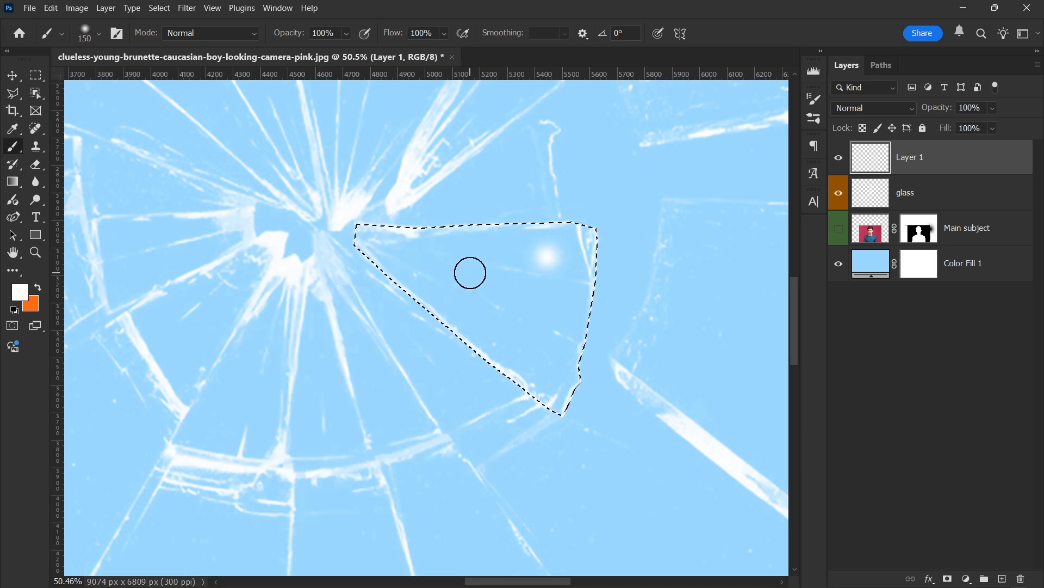
pyautogui.rightClick(459, 269)
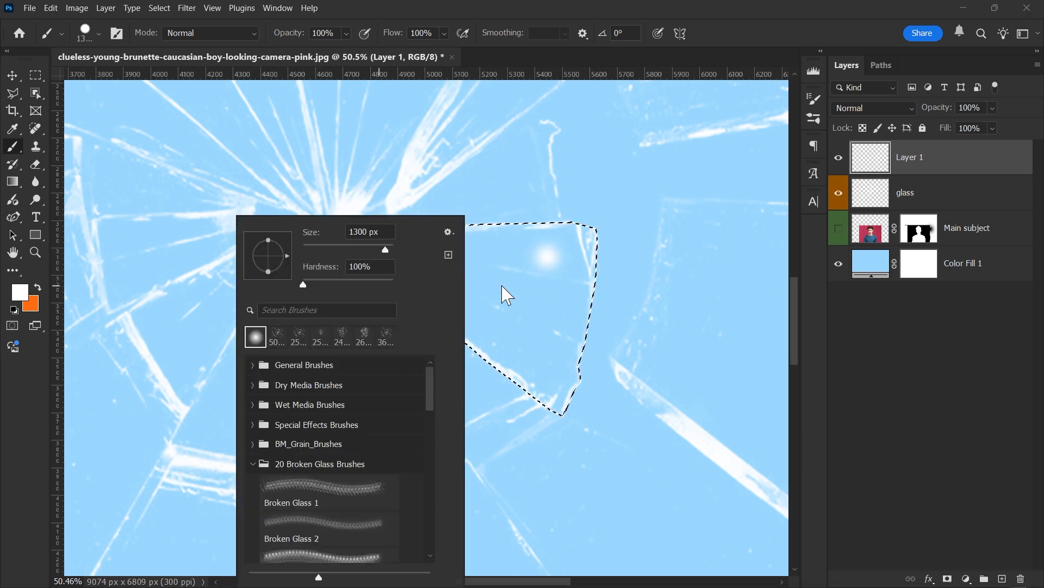
pyautogui.click(495, 277)
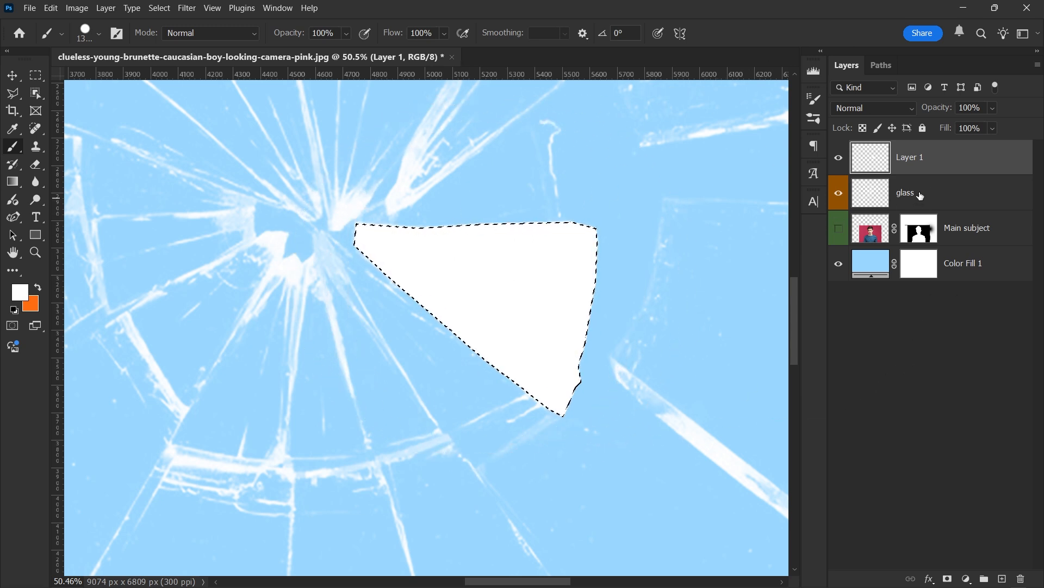
# - Copy the cracks inside the wedge selection from the glass layer to a new layer and hide the glass layer
pyautogui.click(881, 197)
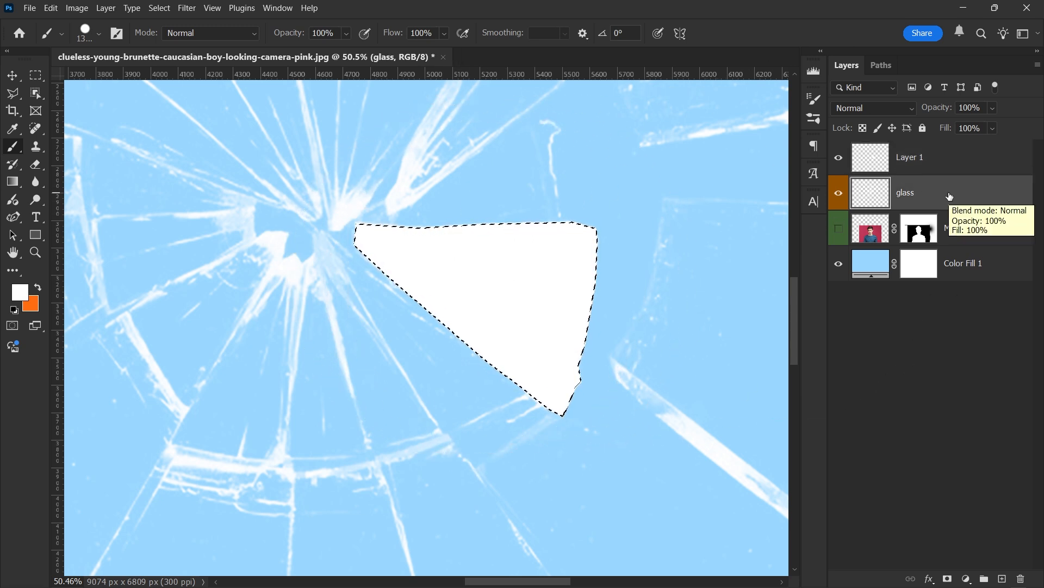
pyautogui.hotkey('ctrl', 'j')
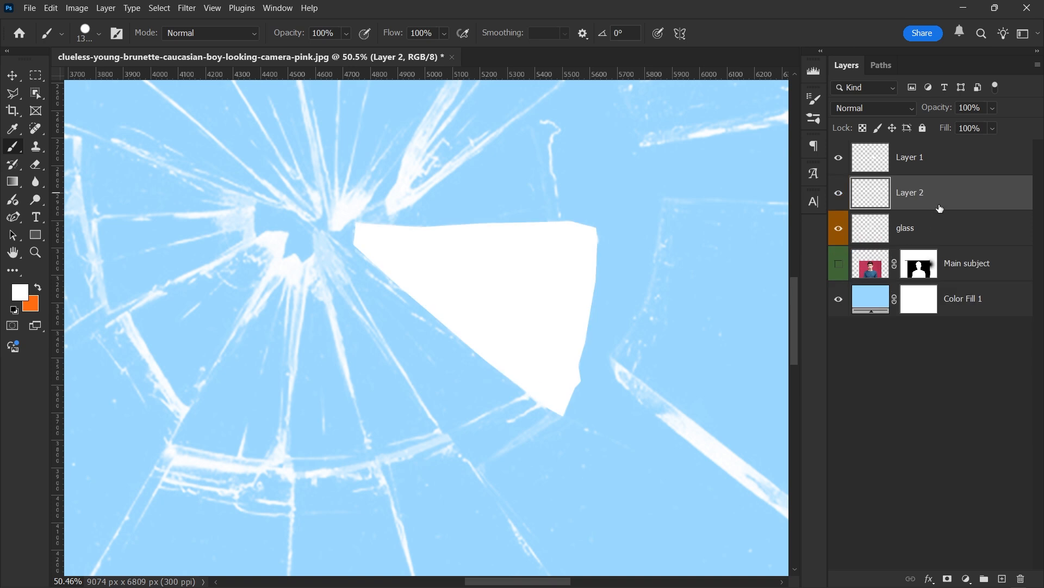
pyautogui.click(838, 233)
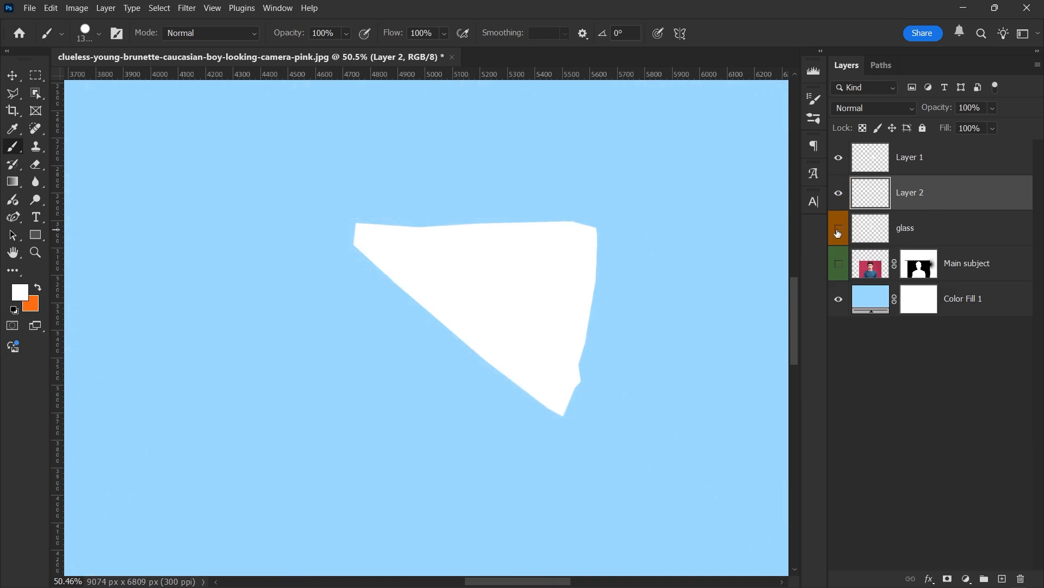
pyautogui.click(13, 76)
pyautogui.moveTo(548, 286); pyautogui.dragTo(384, 178)
pyautogui.moveTo(552, 233); pyautogui.dragTo(297, 315)
pyautogui.moveTo(361, 188); pyautogui.dragTo(499, 242)
pyautogui.hotkey('ctrl', 'z')
pyautogui.hotkey('ctrl', 'z')
pyautogui.hotkey('ctrl', 'z')
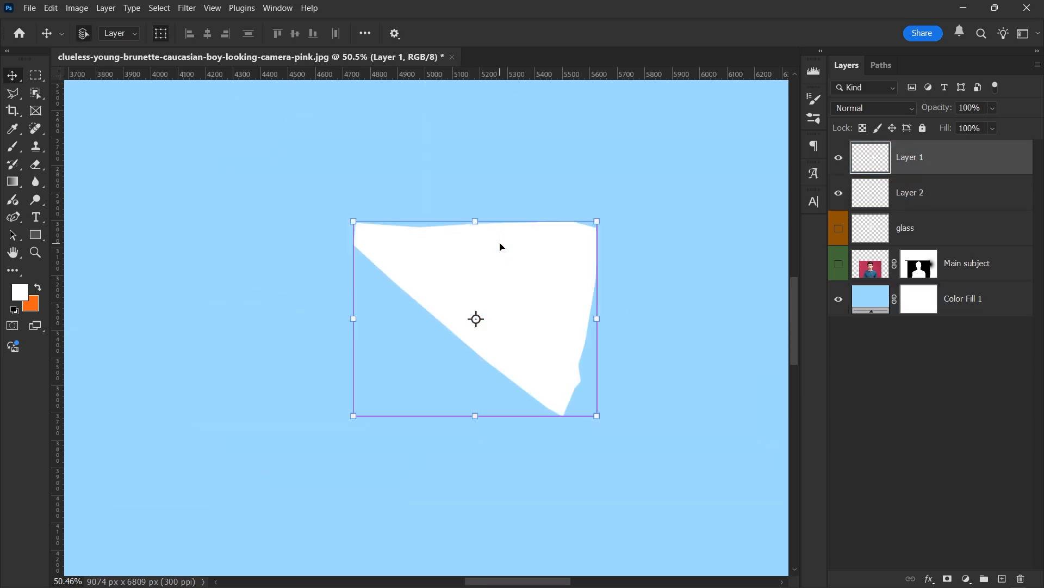
# - Color-label both wedge layers, Layer 1 and Layer 2, yellow
pyautogui.click(921, 194)
pyautogui.keyDown('shift'); pyautogui.click(931, 158); pyautogui.keyUp('shift')
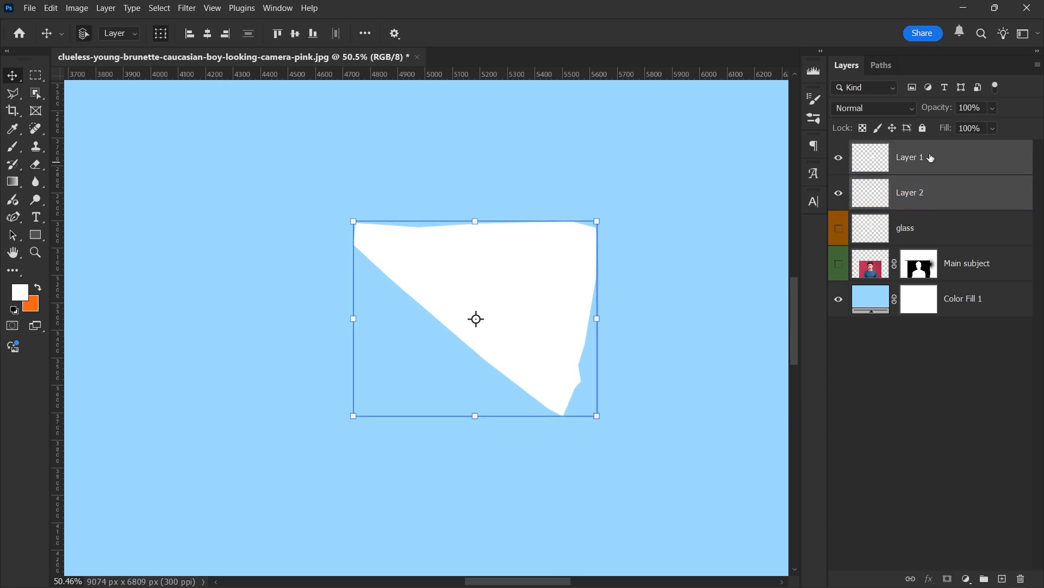
pyautogui.rightClick(841, 148)
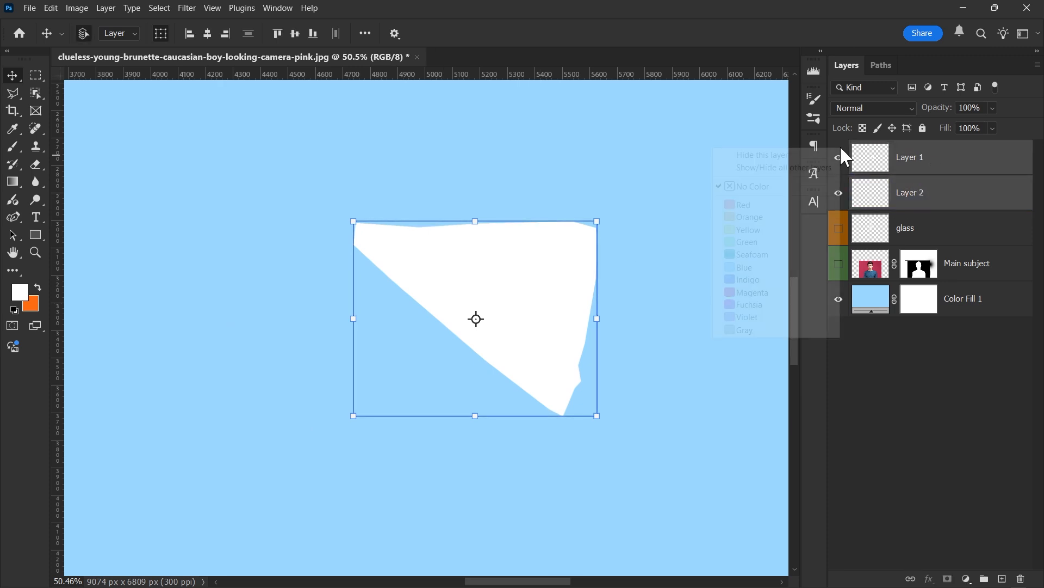
pyautogui.click(773, 229)
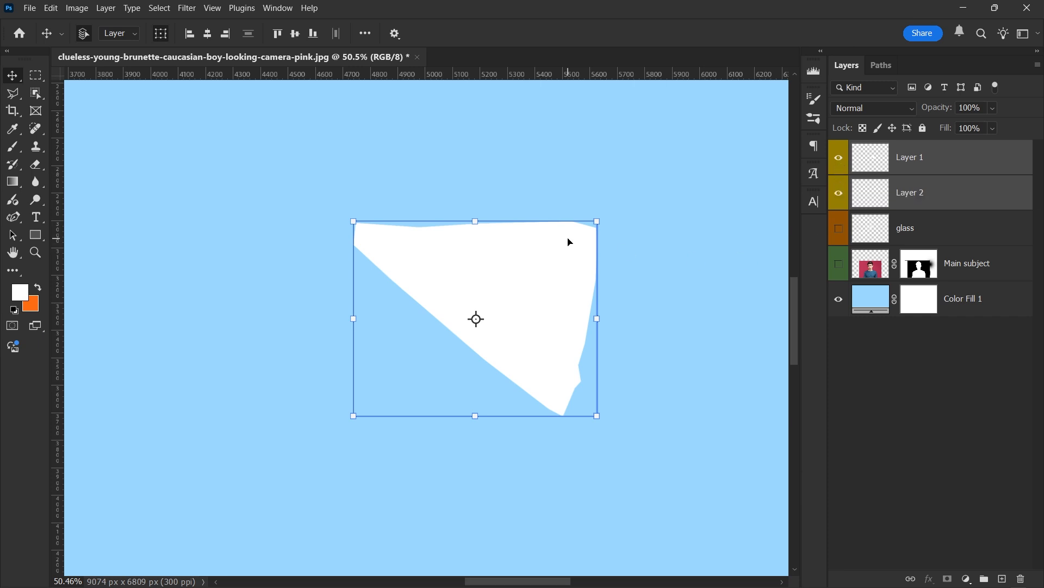
# - Show the Main subject layer and move the two wedge layers together to the outer end of the man's eyebrow beside his ear
pyautogui.scroll(-5, 569, 239)
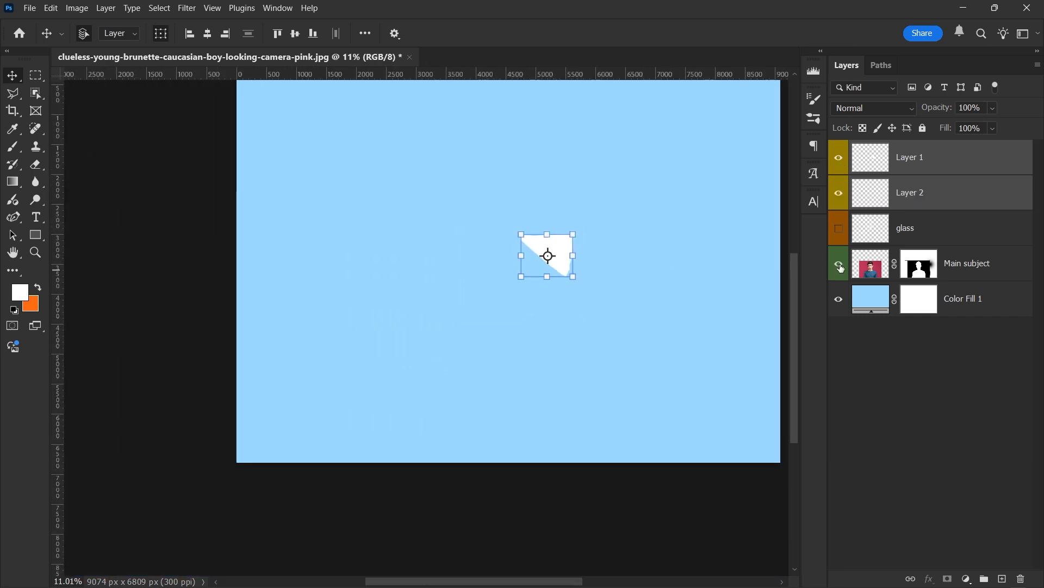
pyautogui.click(839, 266)
pyautogui.scroll(5, 560, 316)
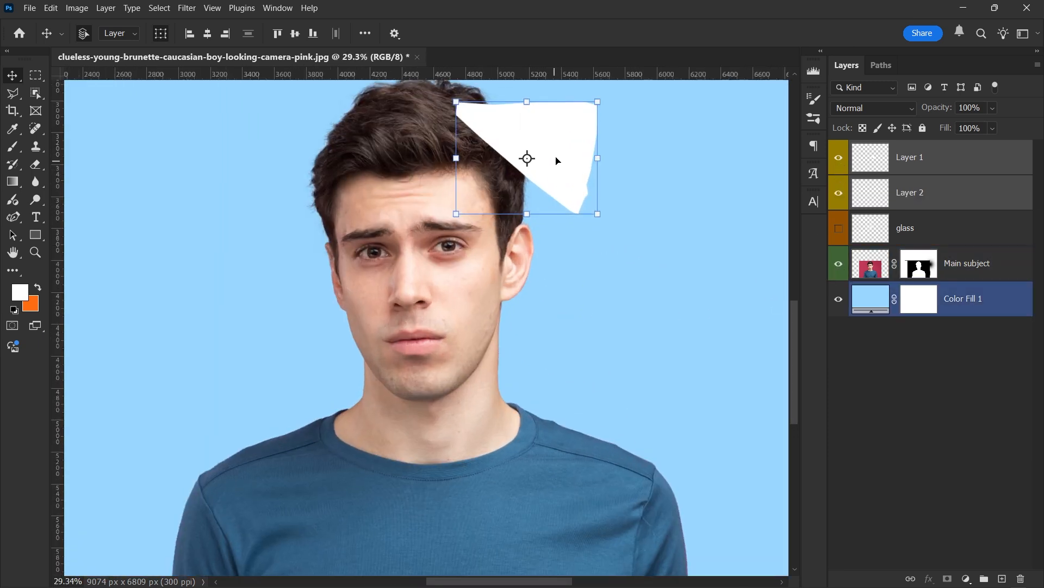
pyautogui.moveTo(557, 160); pyautogui.dragTo(480, 233)
# - Transform the wedge layers around their narrow tip, rotating them to -31.81° and scaling to 79.95%, with the tip beside the man's eye
pyautogui.hotkey('ctrl', 't')
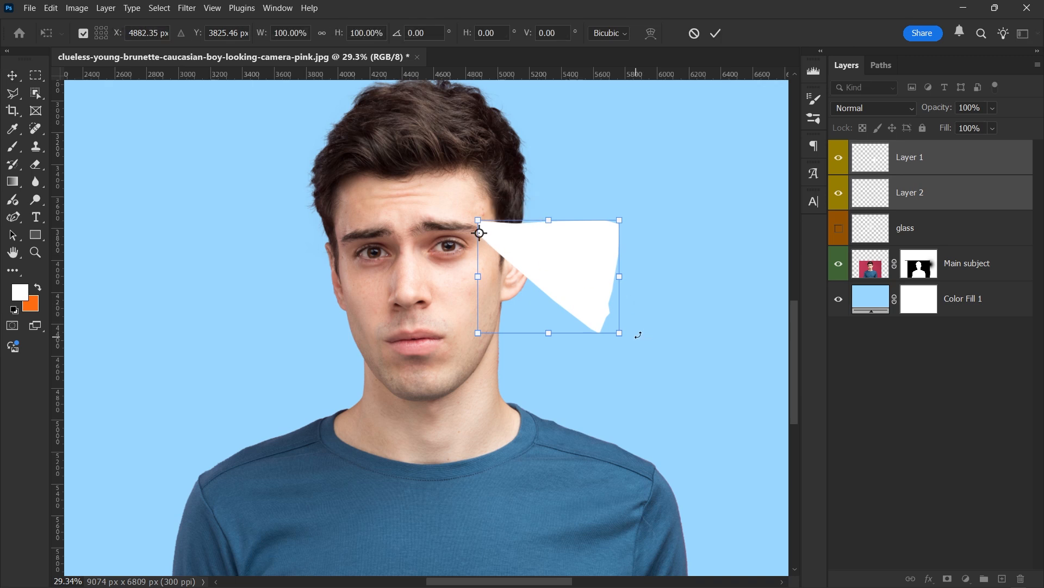
pyautogui.moveTo(638, 335); pyautogui.dragTo(632, 241)
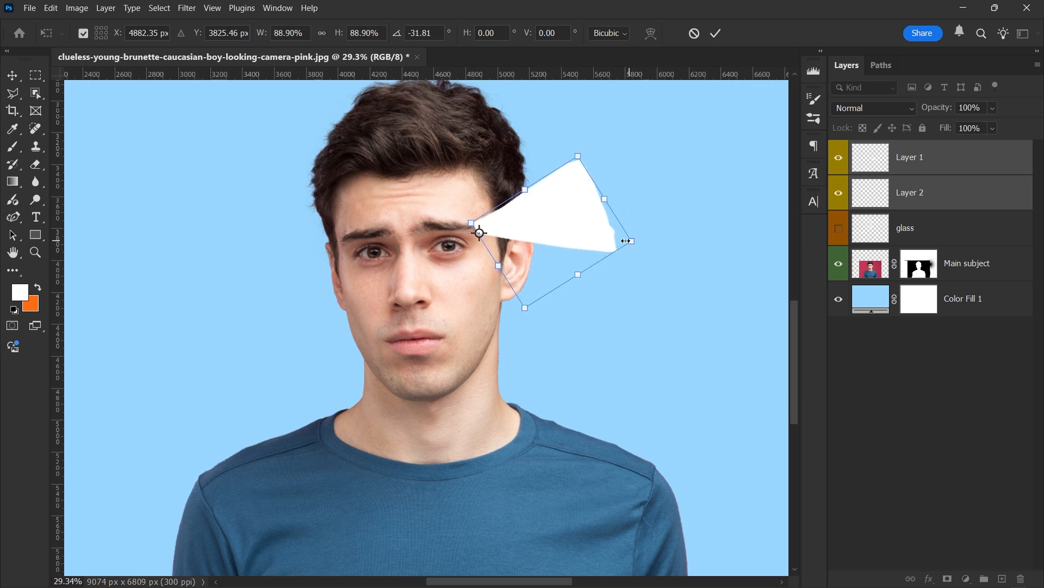
pyautogui.moveTo(562, 216); pyautogui.dragTo(562, 225)
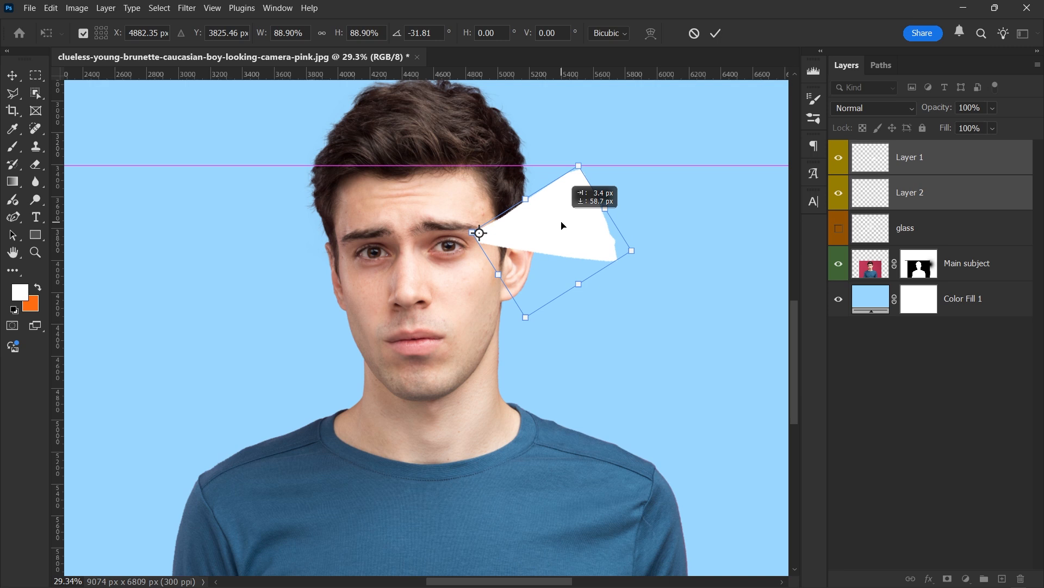
pyautogui.moveTo(562, 225); pyautogui.dragTo(562, 225)
pyautogui.moveTo(631, 250); pyautogui.dragTo(616, 248)
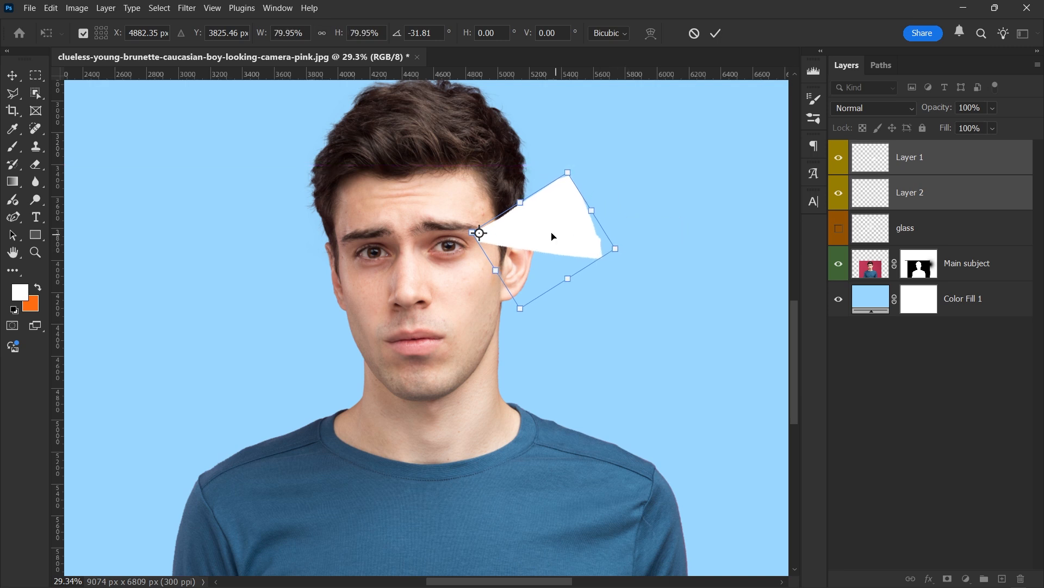
pyautogui.moveTo(549, 235); pyautogui.dragTo(547, 236)
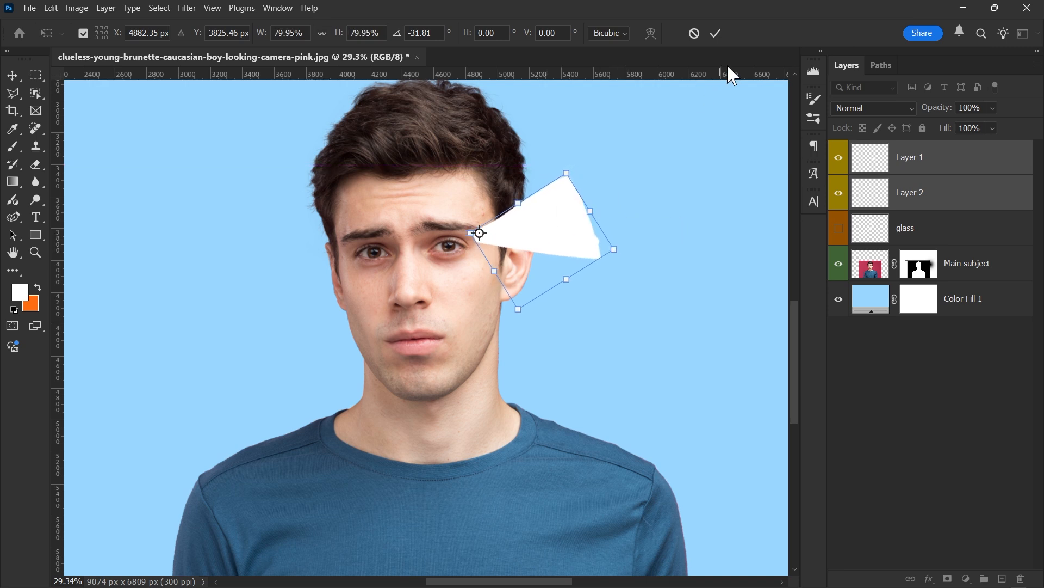
pyautogui.click(717, 33)
# - Show the glass layer again and hide the Main subject layer so only the cracks and shard appear
pyautogui.scroll(-3, 643, 296)
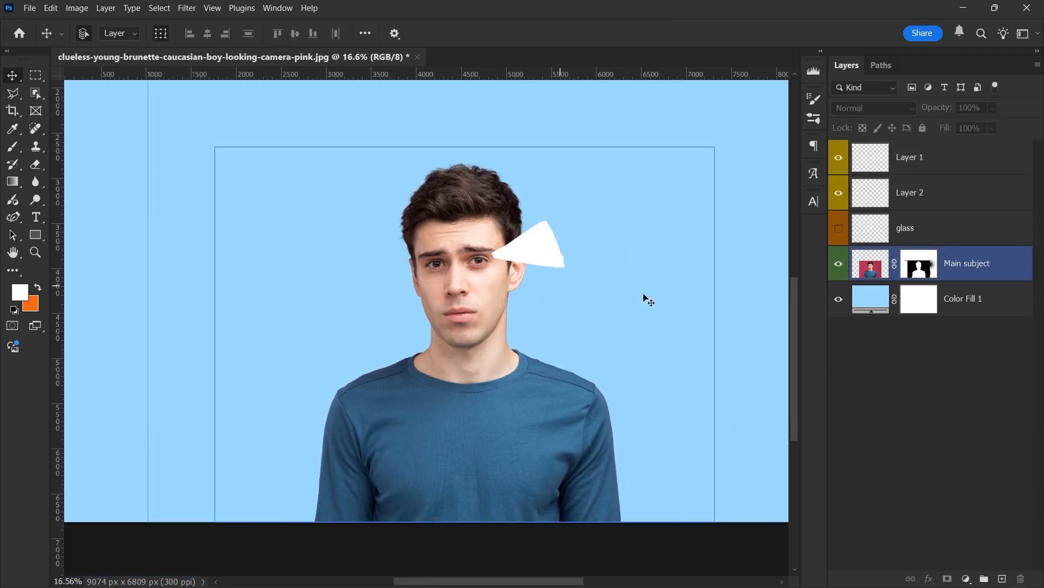
pyautogui.click(841, 231)
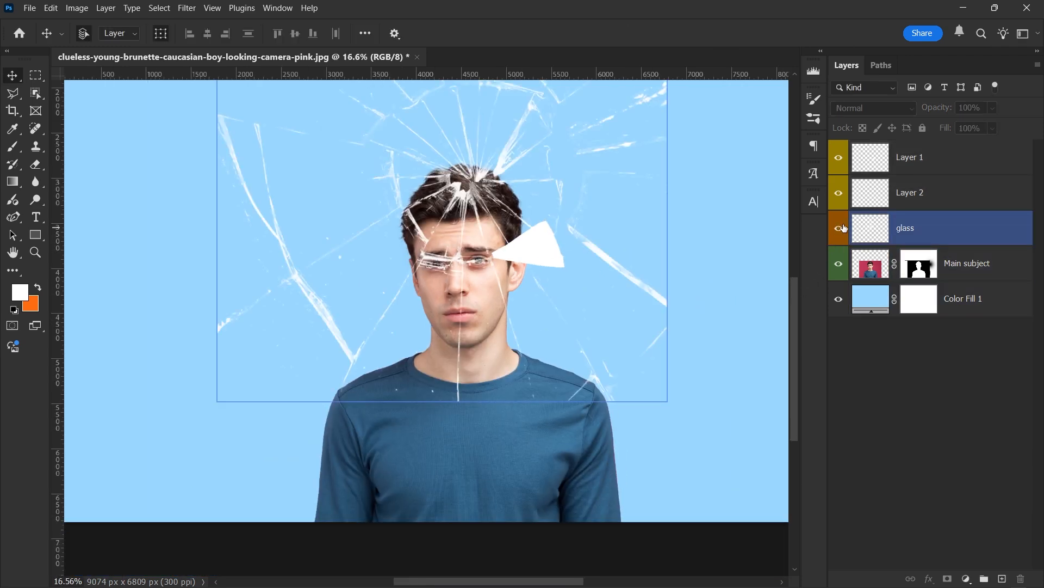
pyautogui.scroll(2, 530, 102)
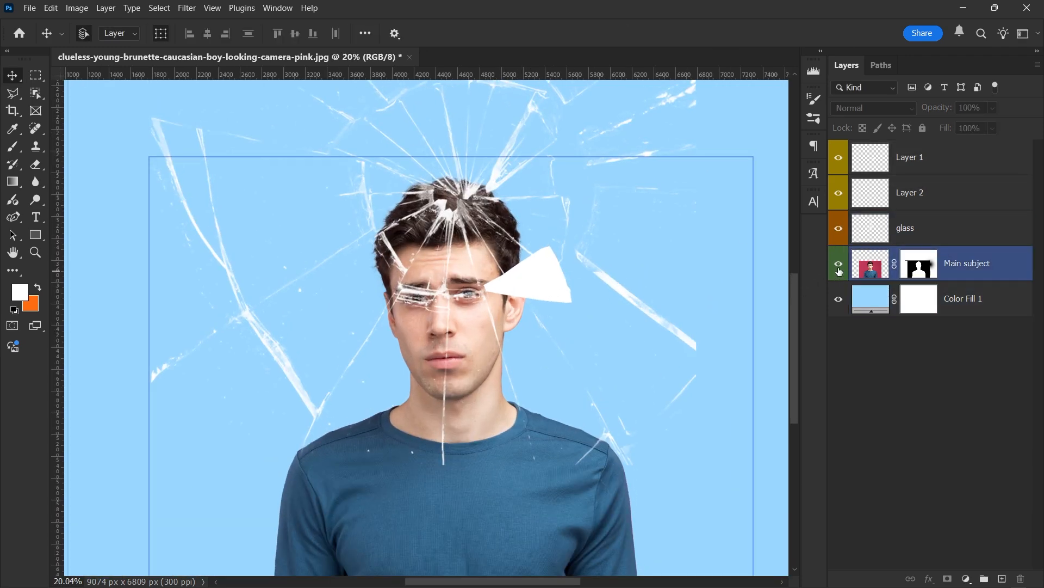
pyautogui.click(840, 264)
pyautogui.scroll(5, 555, 104)
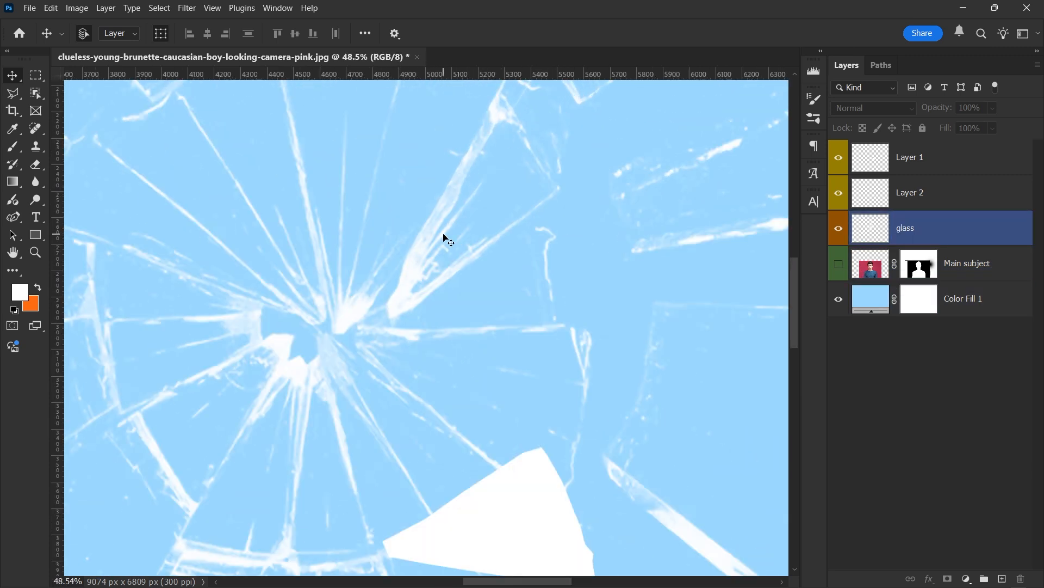
# - Outline the narrow glass piece running up and right from the impact point with the Polygonal Lasso
pyautogui.click(13, 91)
pyautogui.click(411, 309)
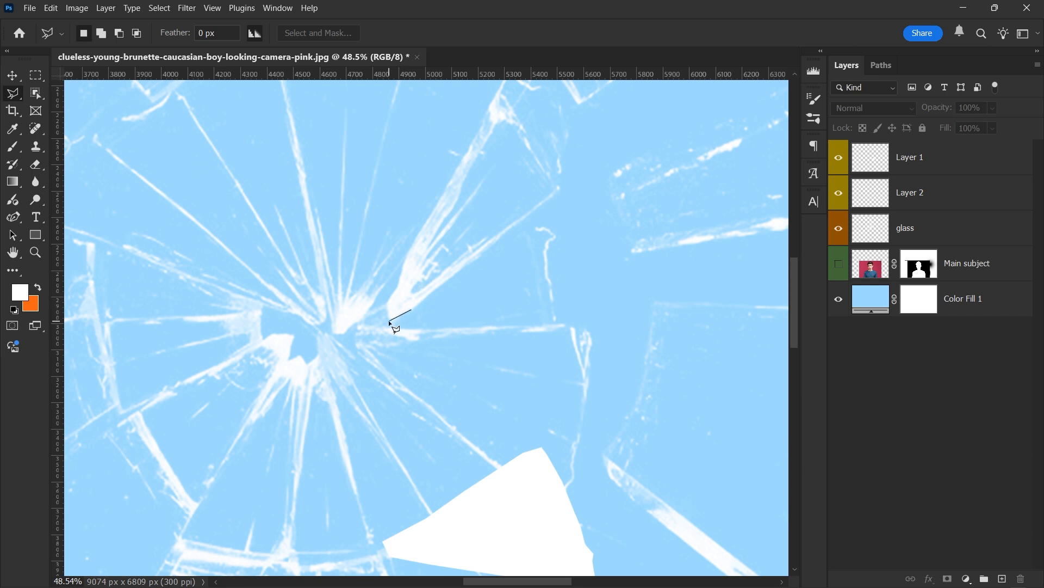
pyautogui.click(400, 288)
pyautogui.click(402, 262)
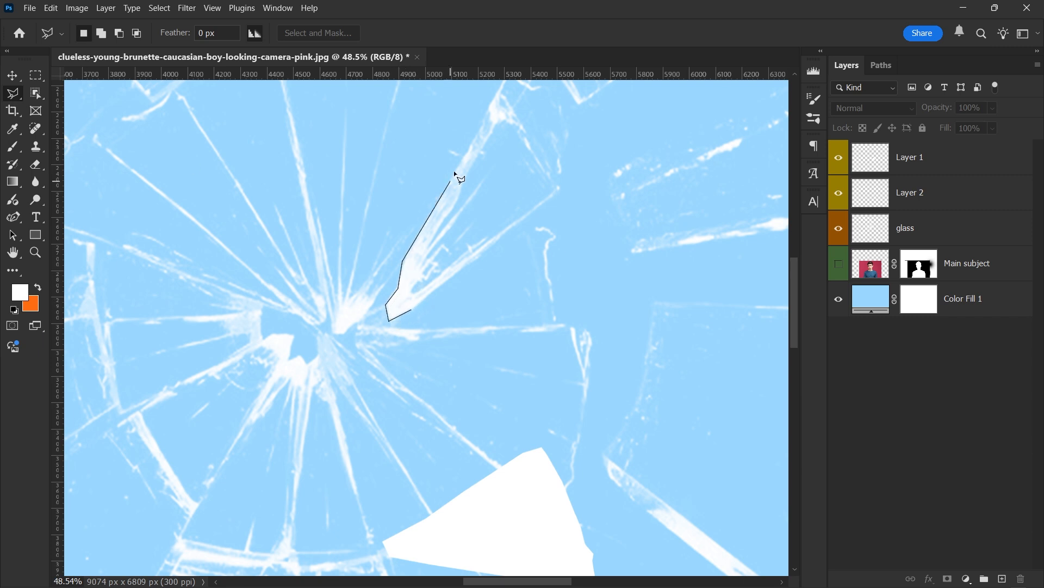
pyautogui.click(499, 93)
pyautogui.doubleClick(412, 309)
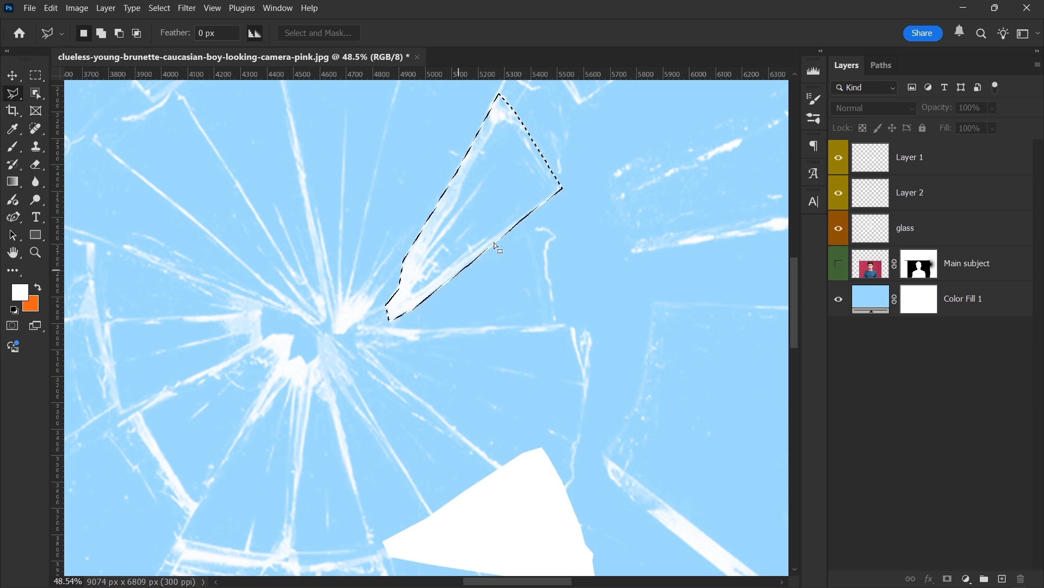
# - Fill the narrow shard selection with white on a new layer and make the glass layer active
pyautogui.click(1003, 578)
pyautogui.press('b')
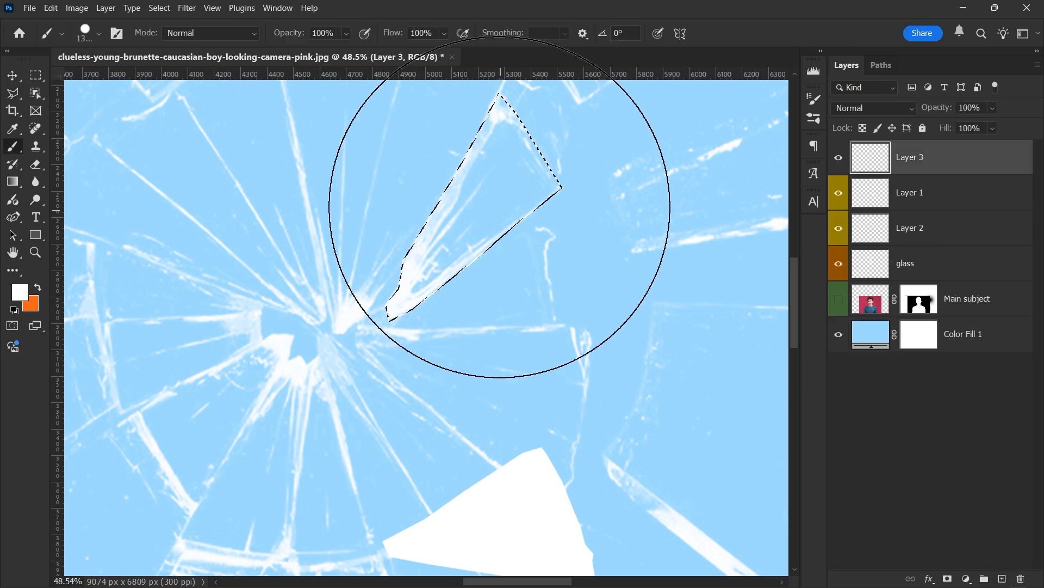
pyautogui.click(480, 211)
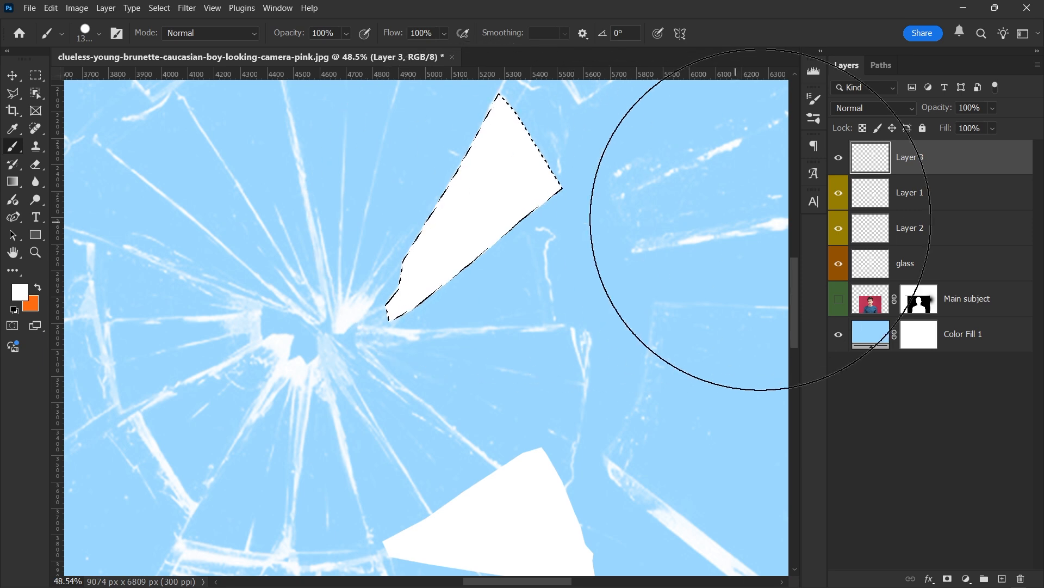
pyautogui.click(925, 267)
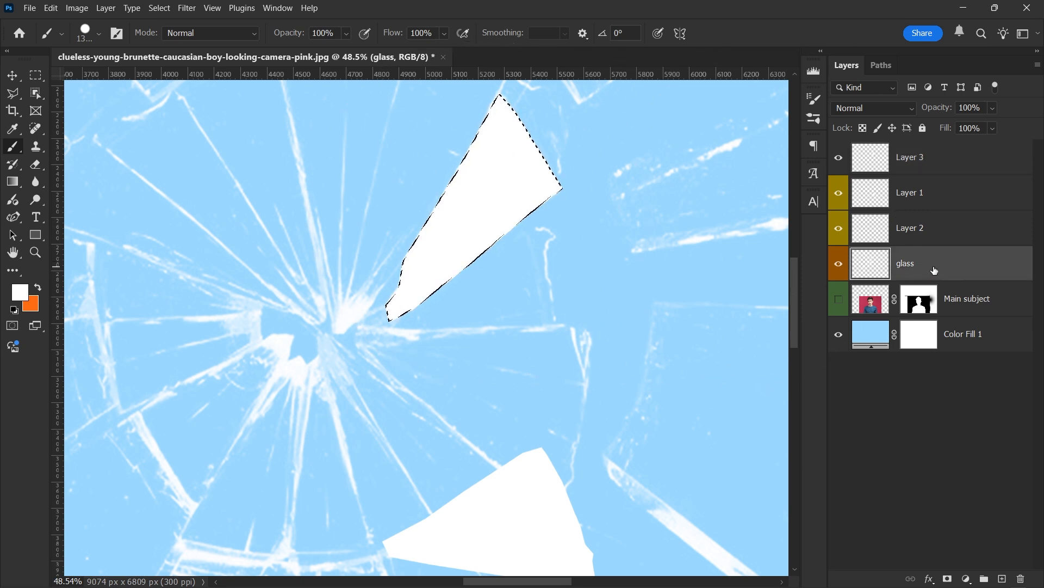
# - Copy the selected narrow glass piece onto its own layer and place that layer directly below Layer 3
pyautogui.hotkey('ctrl', 'd')
pyautogui.hotkey('ctrl', 'shift', 'alt', 'n')
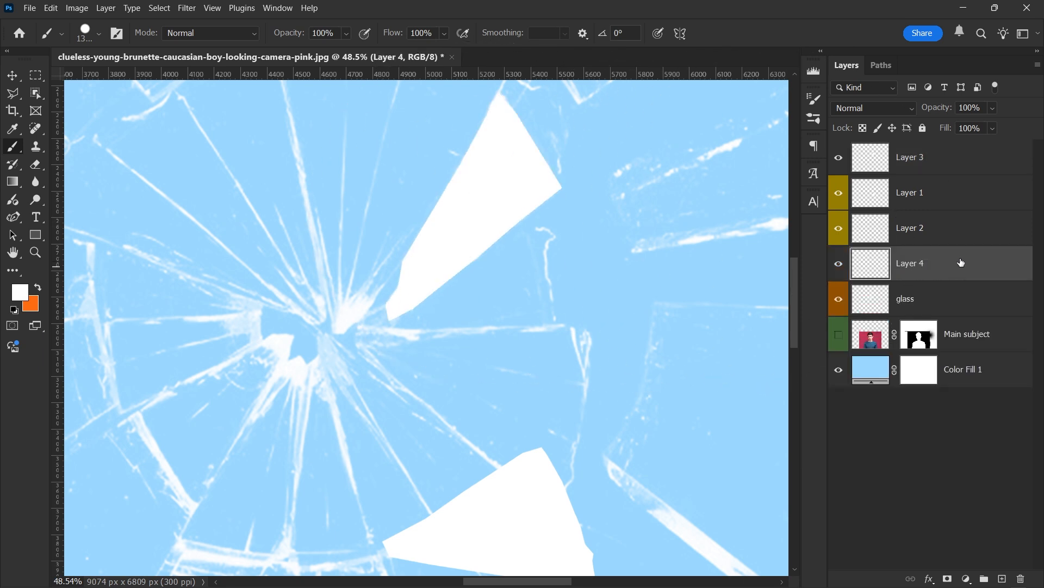
pyautogui.moveTo(954, 265); pyautogui.dragTo(949, 184)
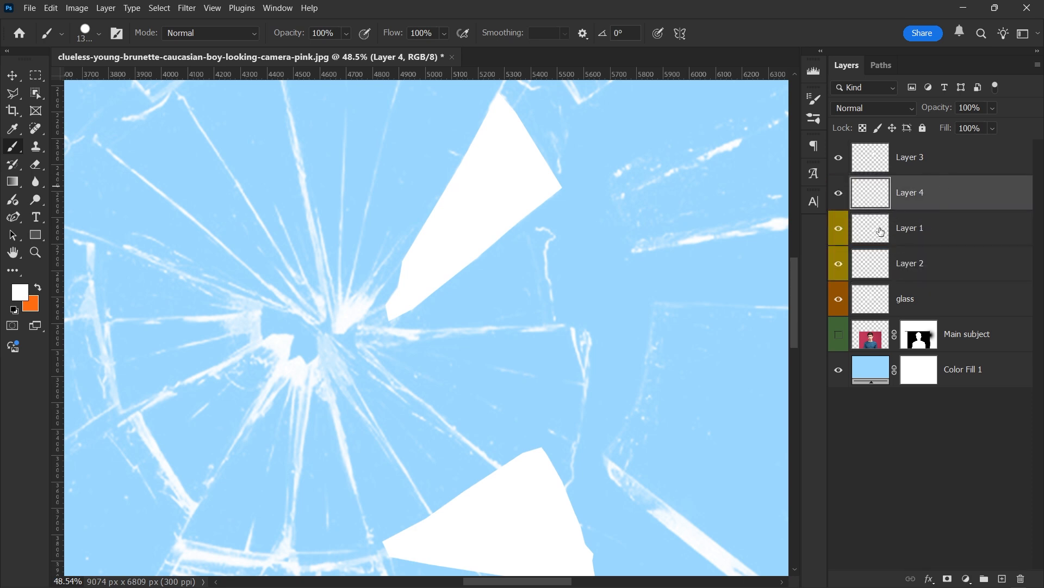
# - Tag Layer 3 and Layer 4 red, with the glass layer hidden and the Main subject layer shown
pyautogui.click(839, 299)
pyautogui.keyDown('shift'); pyautogui.click(930, 160); pyautogui.keyUp('shift')
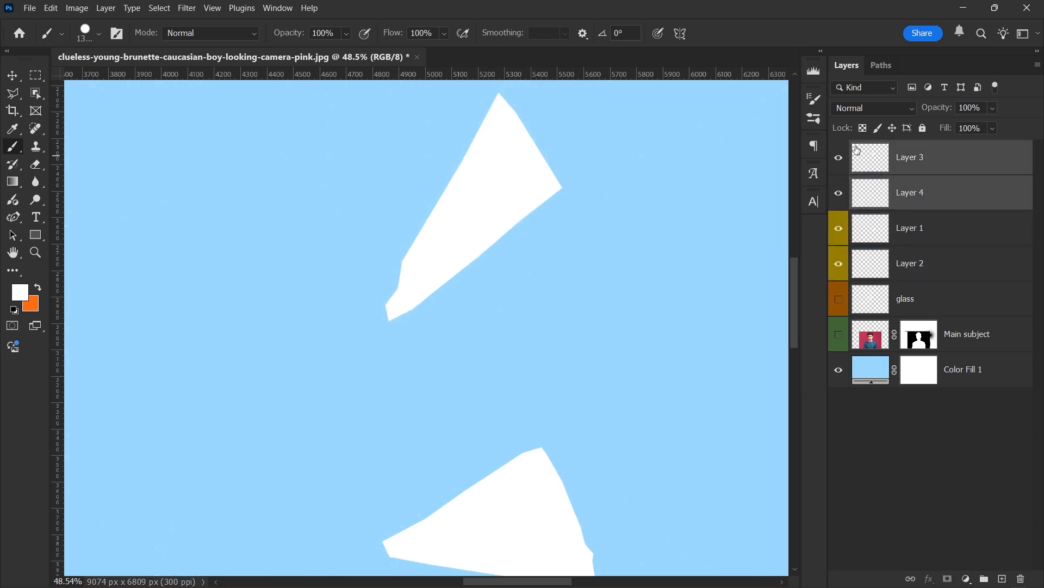
pyautogui.rightClick(841, 157)
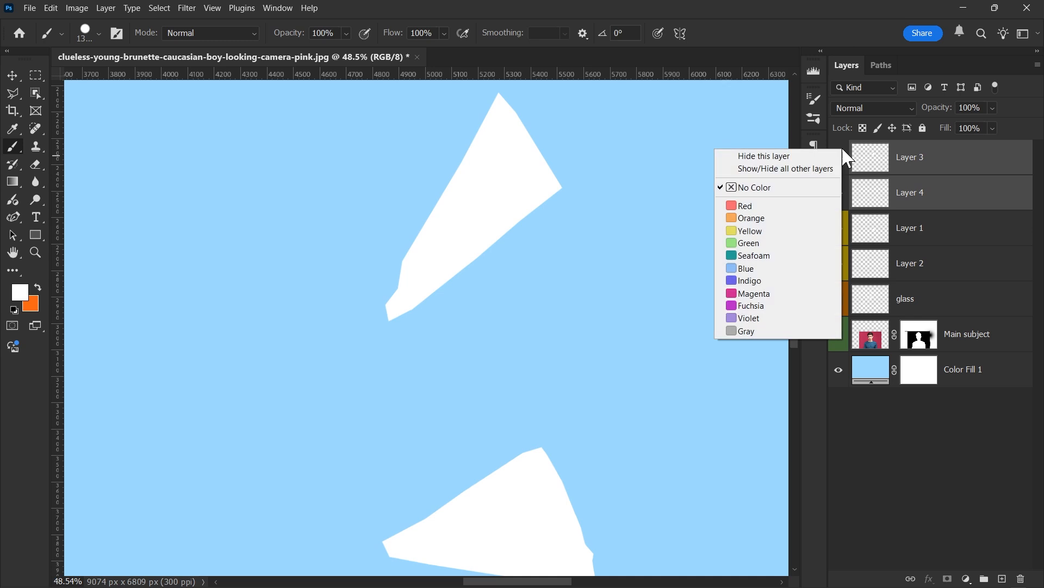
pyautogui.click(779, 209)
pyautogui.scroll(-5, 268, 170)
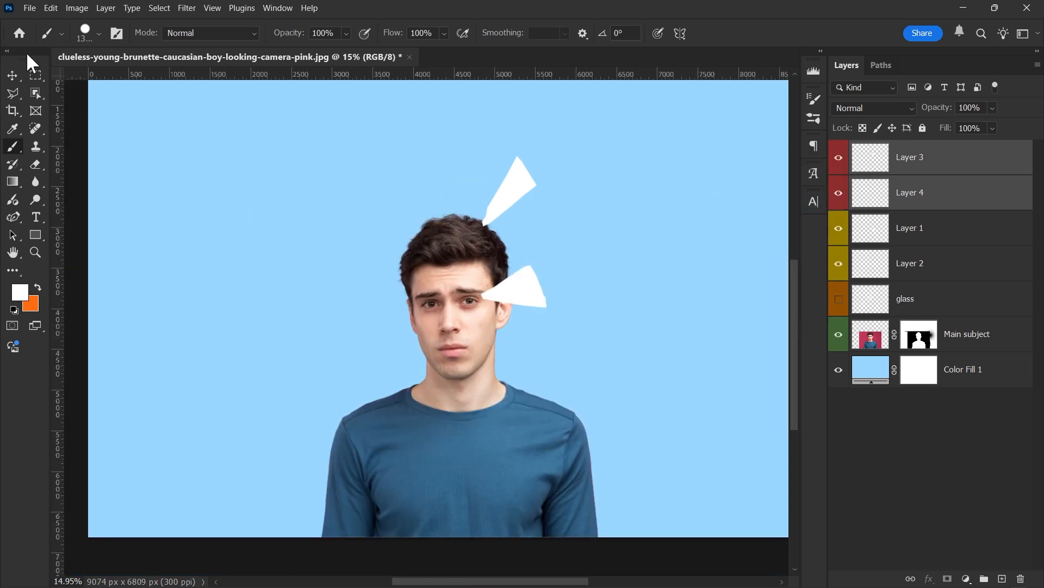
# - Move Layer 3 and Layer 4 together so the narrow shard's tip rests on the man's forehead above the wedge
pyautogui.click(13, 76)
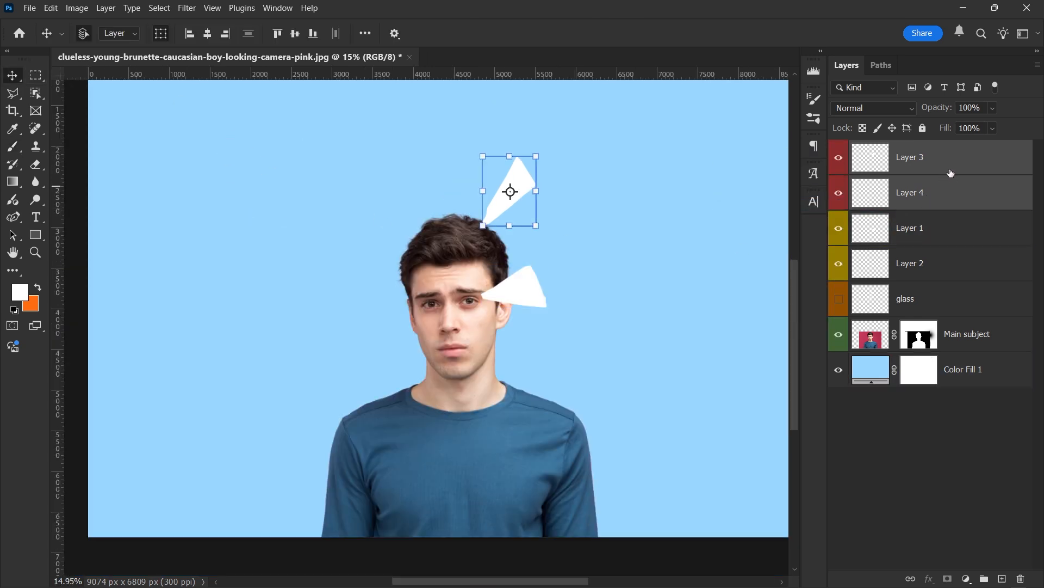
pyautogui.click(951, 419)
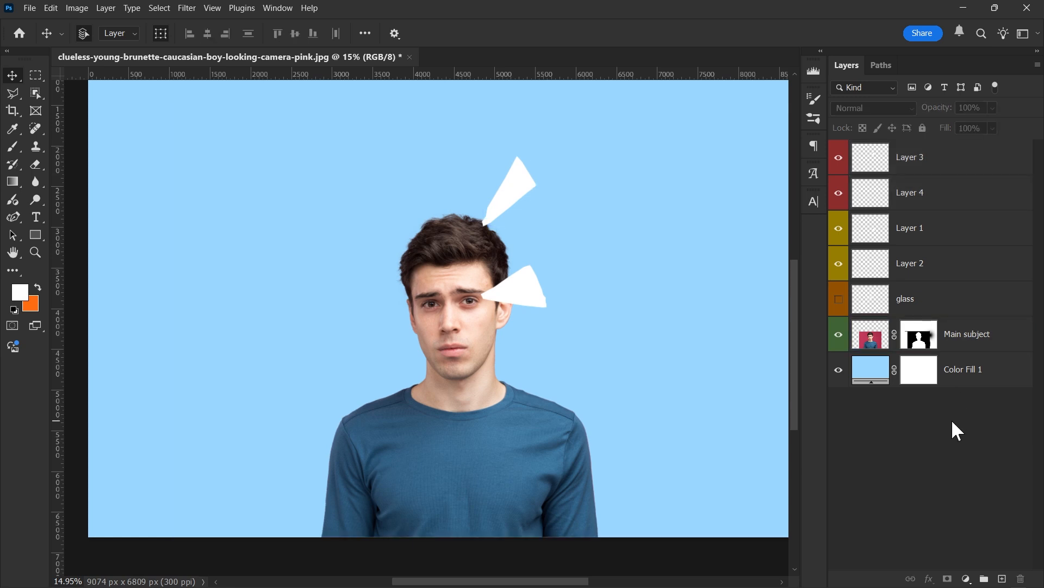
pyautogui.click(931, 376)
pyautogui.click(915, 249)
pyautogui.click(928, 198)
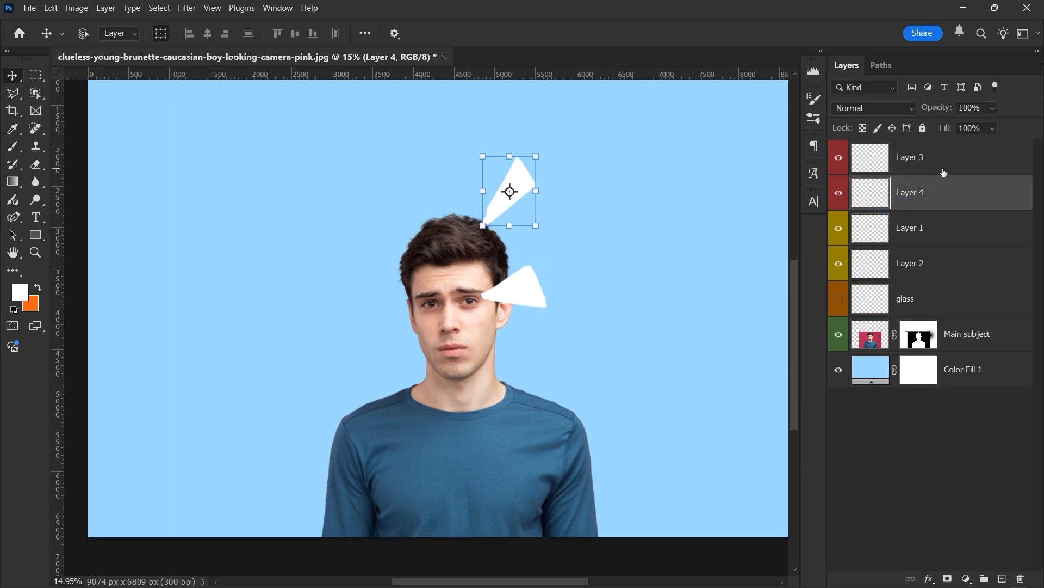
pyautogui.keyDown('shift'); pyautogui.click(943, 170); pyautogui.keyUp('shift')
pyautogui.click(644, 296)
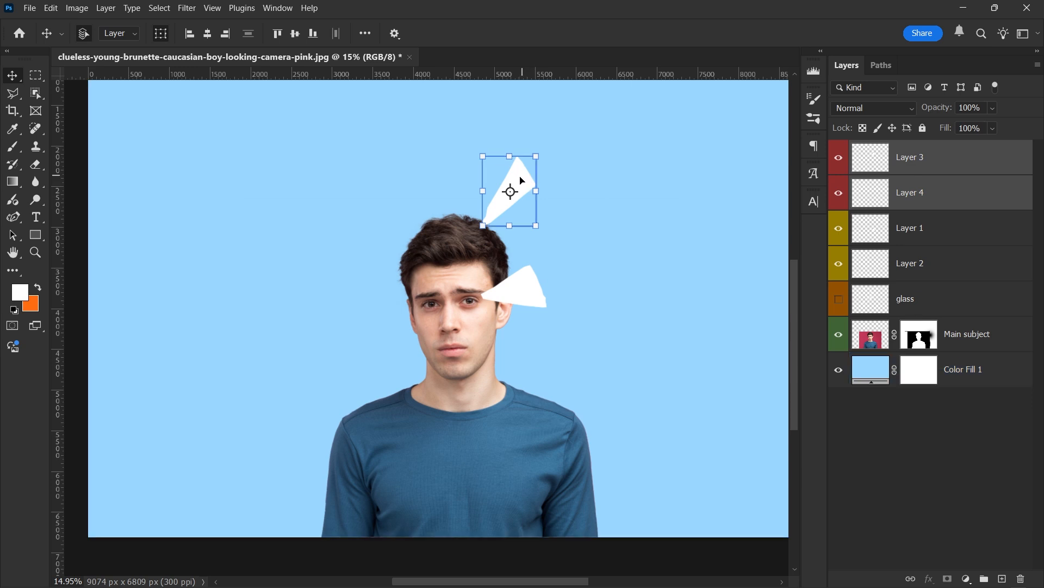
pyautogui.moveTo(520, 179); pyautogui.dragTo(516, 232)
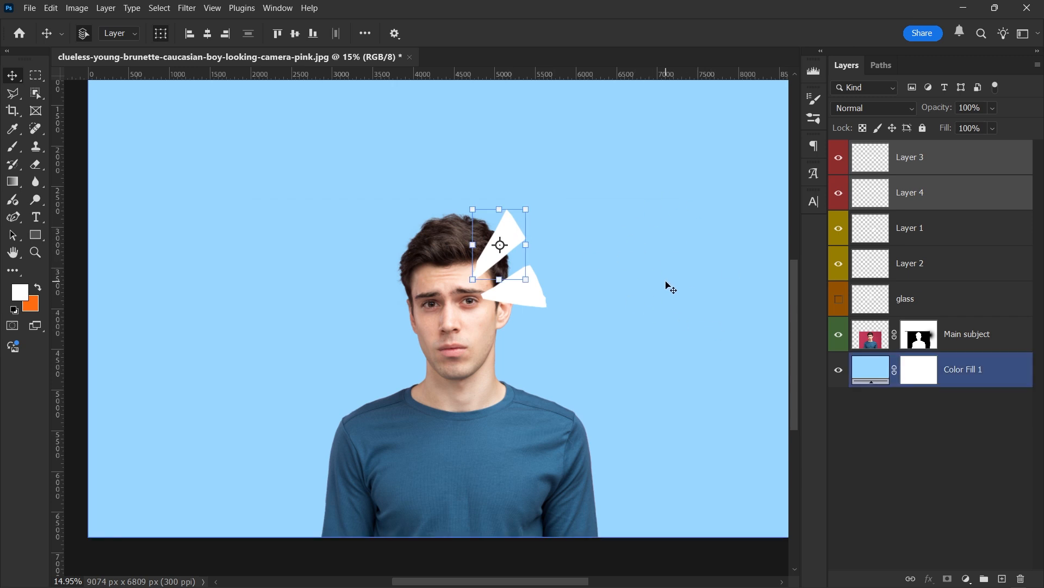
pyautogui.moveTo(648, 333); pyautogui.dragTo(630, 302)
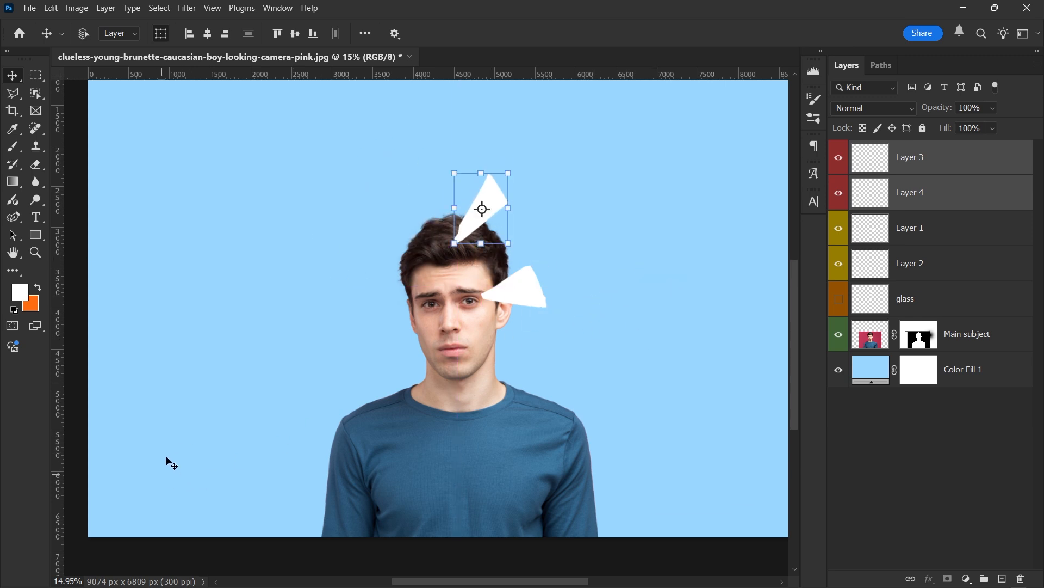
pyautogui.moveTo(212, 460); pyautogui.dragTo(183, 411)
pyautogui.click(522, 250)
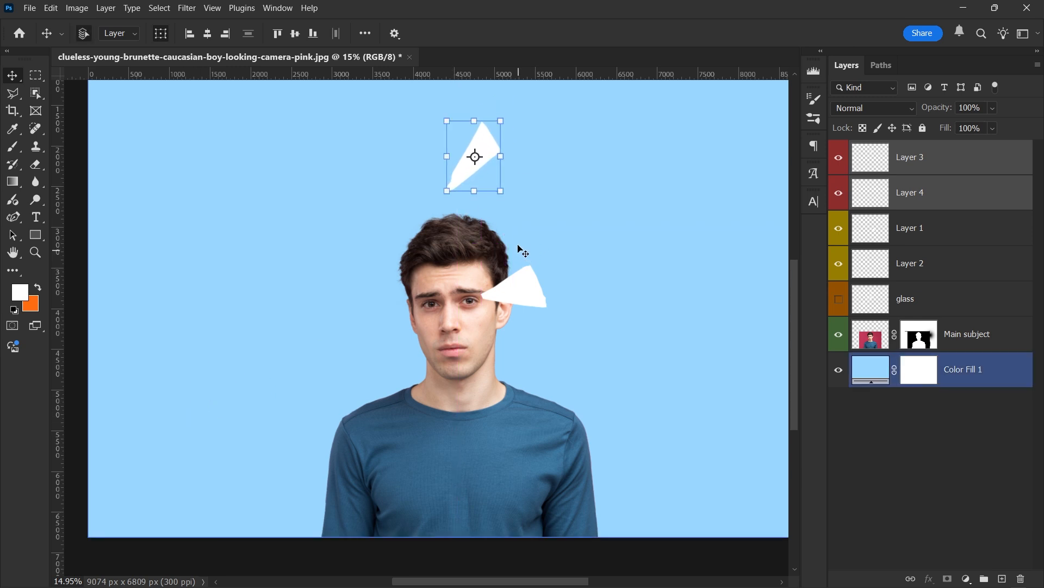
pyautogui.scroll(3, 538, 234)
pyautogui.moveTo(563, 167); pyautogui.dragTo(608, 315)
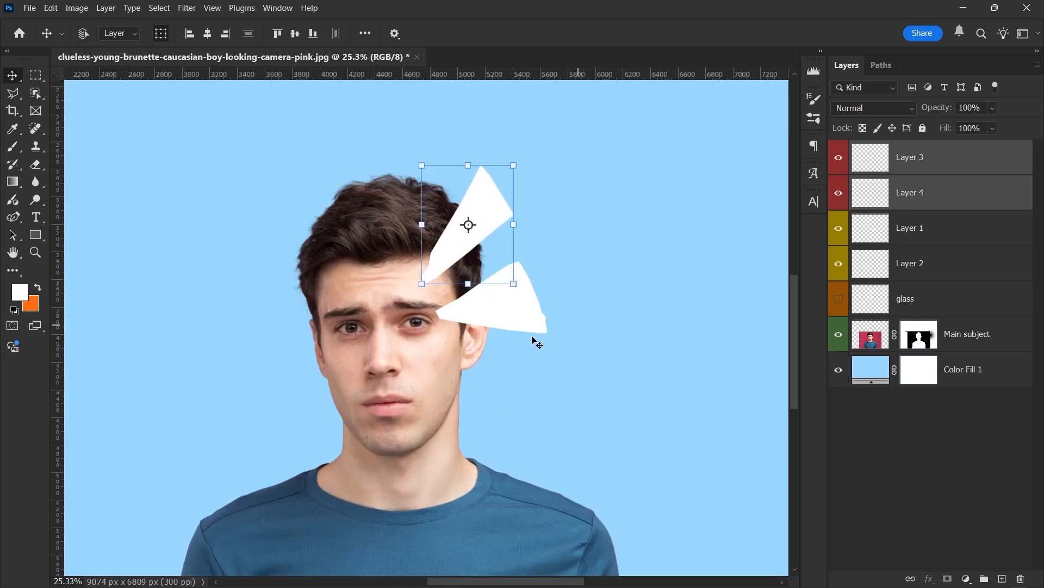
# - Rotate the narrow shard layers to -20.33° around their pointed tip on the forehead
pyautogui.scroll(3, 456, 325)
pyautogui.click(629, 196)
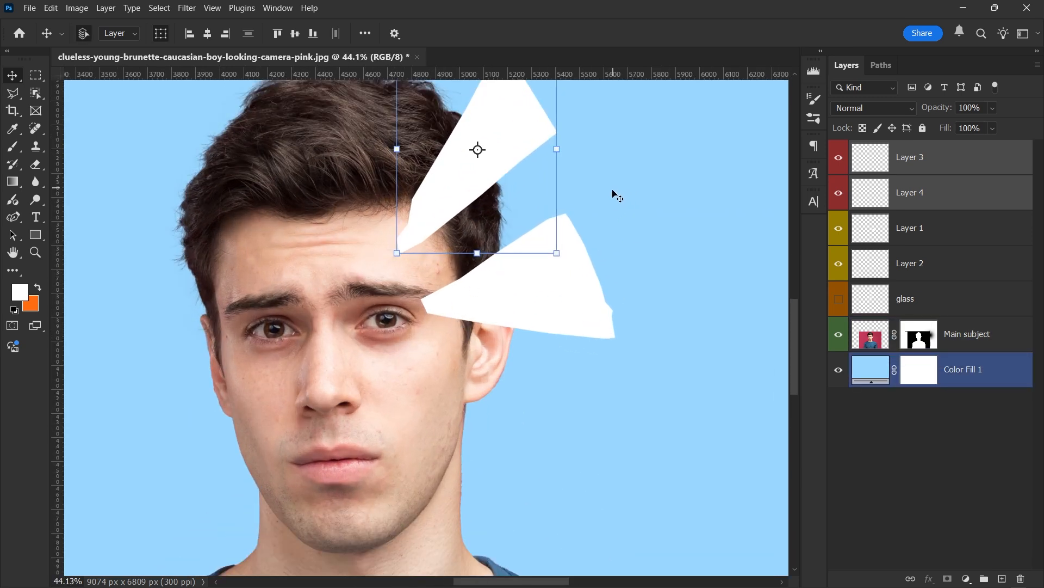
pyautogui.moveTo(627, 187); pyautogui.dragTo(631, 202)
pyautogui.moveTo(480, 164); pyautogui.dragTo(407, 270)
pyautogui.scroll(-2, 467, 294)
pyautogui.moveTo(534, 308); pyautogui.dragTo(553, 258)
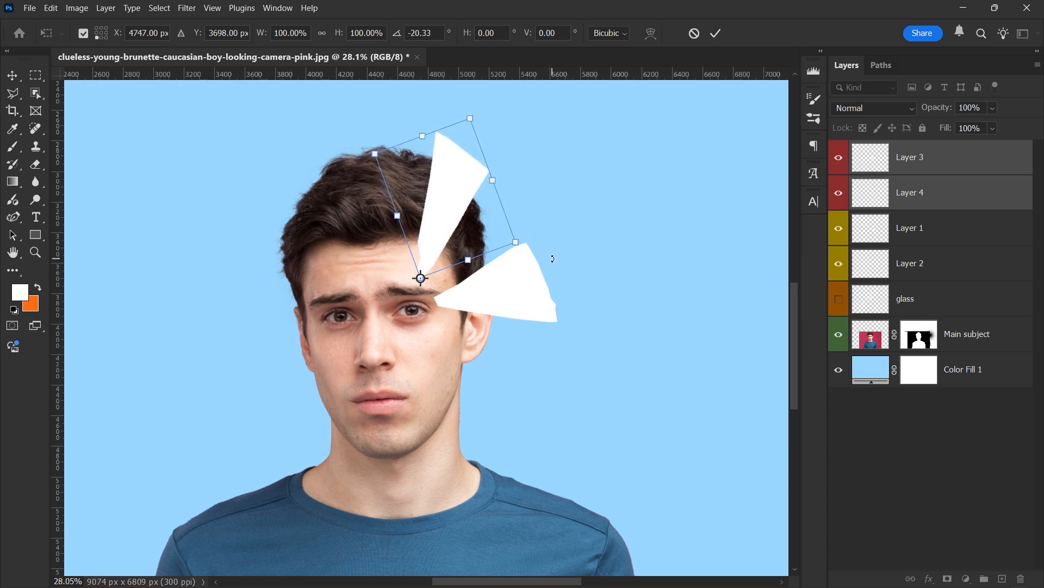
pyautogui.click(716, 33)
# - Show the glass layer again and move it about 1260 px to the left, away from the man's face
pyautogui.click(842, 300)
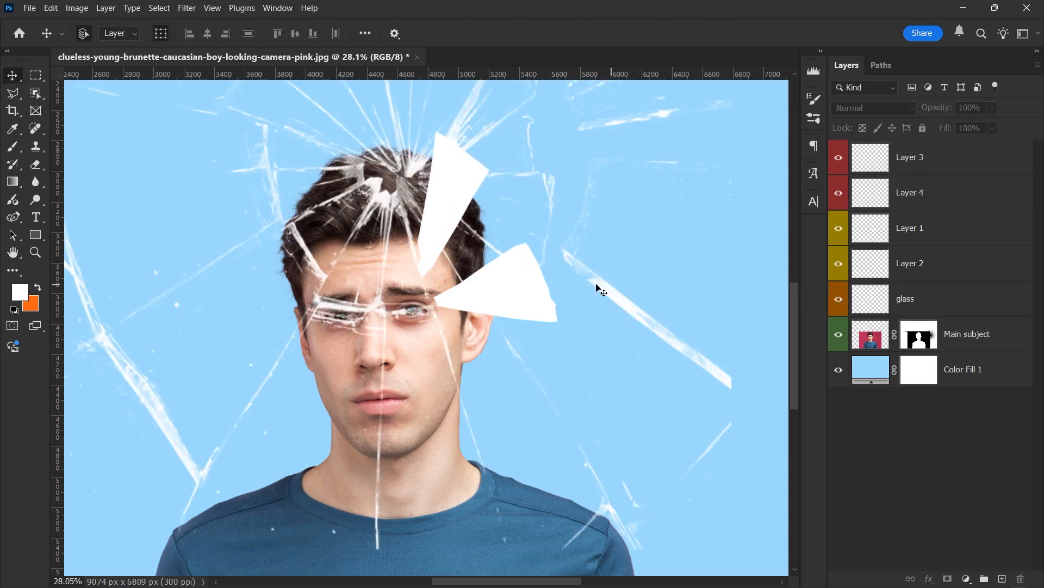
pyautogui.scroll(-4, 602, 299)
pyautogui.moveTo(619, 310); pyautogui.dragTo(537, 311)
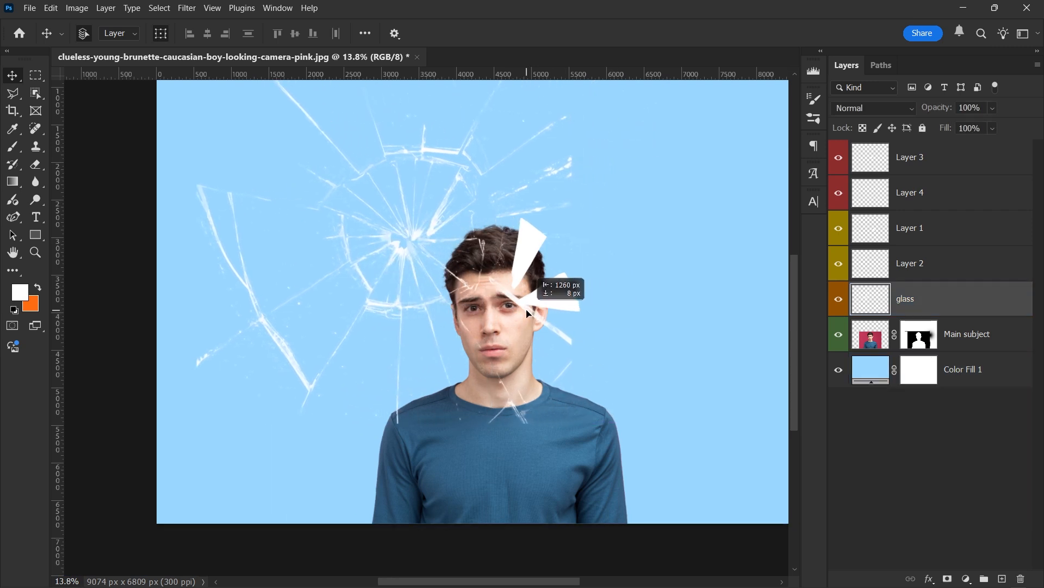
pyautogui.hotkey('ctrl', 't')
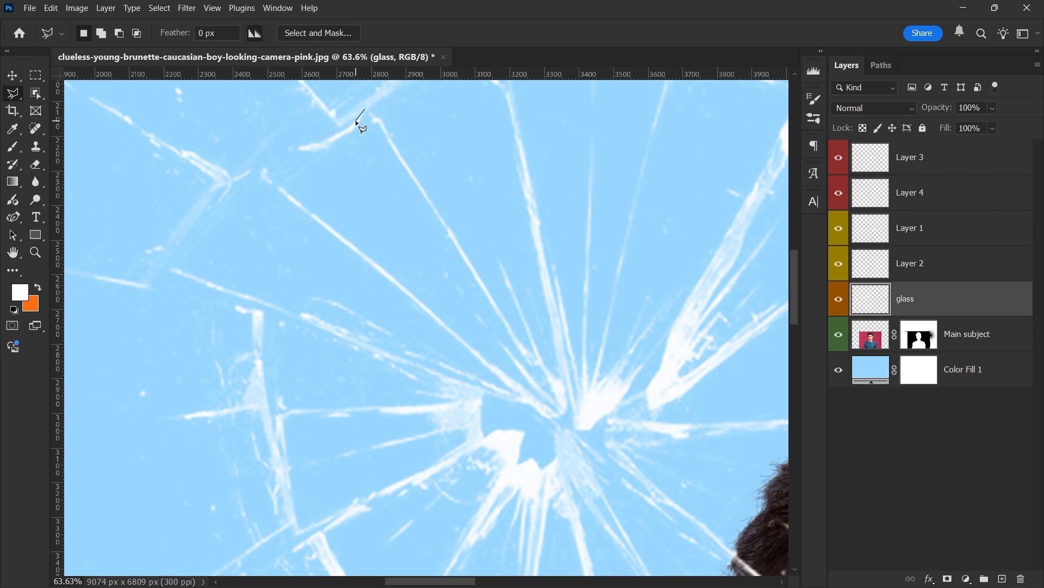
# - Outline the narrow glass piece running up and left from the impact point with the Polygonal Lasso
pyautogui.click(367, 109)
pyautogui.click(294, 146)
pyautogui.click(261, 174)
pyautogui.click(558, 417)
pyautogui.click(565, 412)
pyautogui.click(542, 363)
pyautogui.click(534, 361)
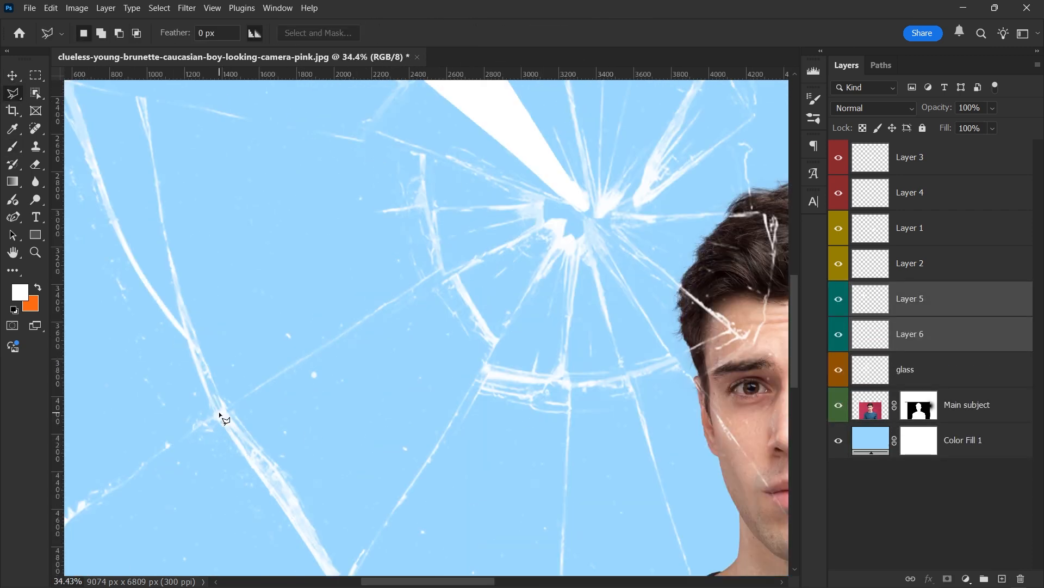
# - Outline the broad glass piece below and left of the impact point with the Polygonal Lasso, following its cracks
pyautogui.click(215, 416)
pyautogui.click(443, 269)
pyautogui.click(447, 273)
pyautogui.click(457, 275)
pyautogui.click(498, 341)
pyautogui.click(462, 406)
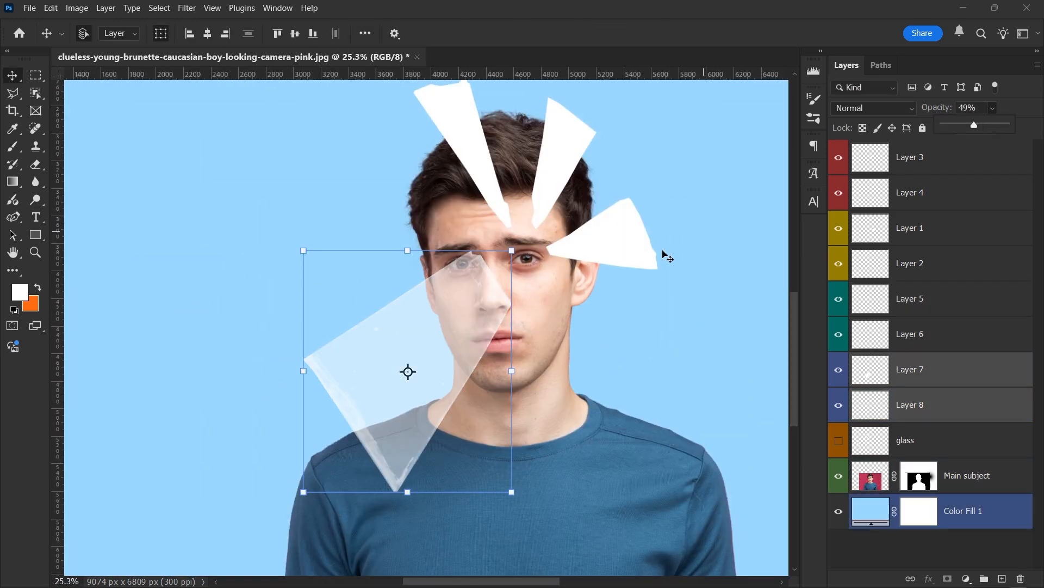
# - Reposition the broad shard on Layer 7 and Layer 8 over the man's cheek
pyautogui.moveTo(456, 279); pyautogui.dragTo(463, 310)
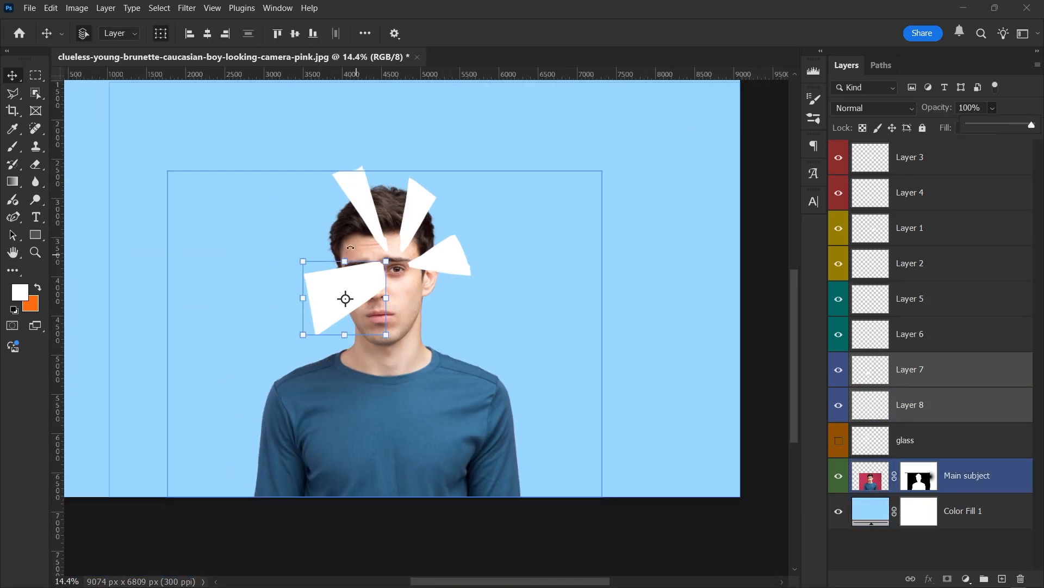
pyautogui.scroll(2, 194, 202)
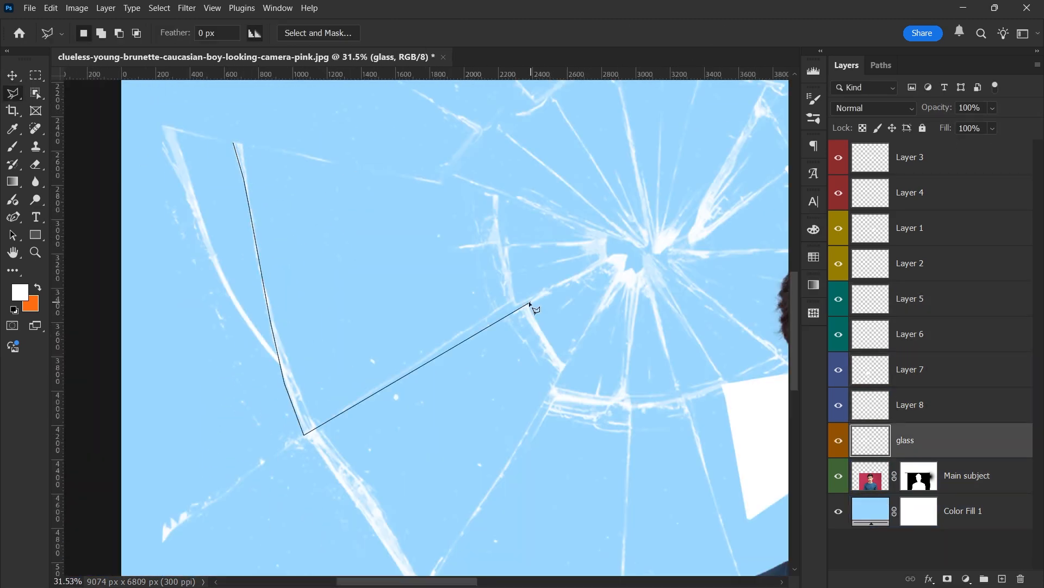
# - Close the lasso outline around the large glass piece at the far left of the cracks and fill it with white
pyautogui.click(509, 298)
pyautogui.click(490, 191)
pyautogui.click(240, 144)
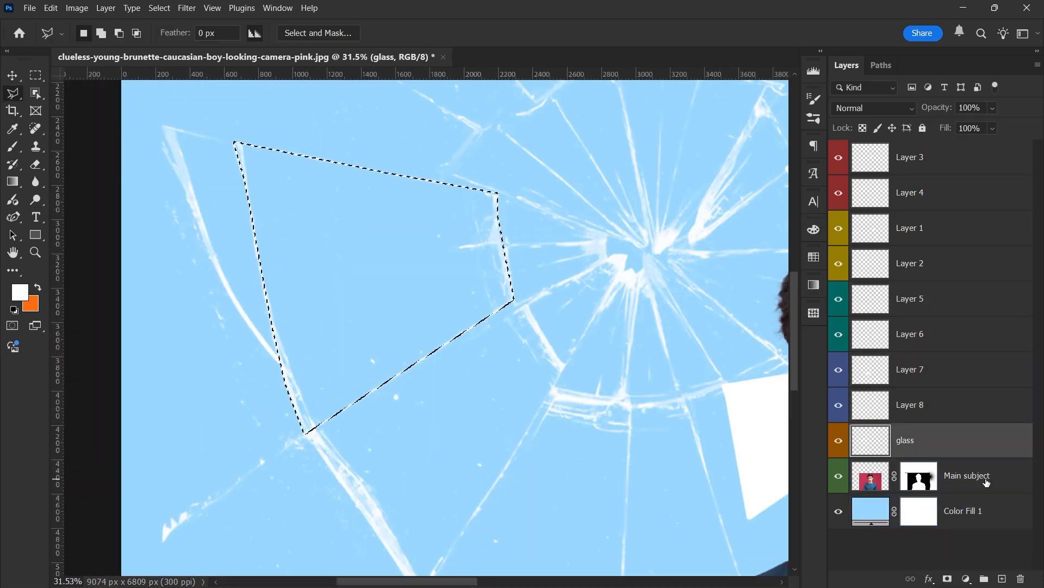
pyautogui.hotkey('alt', 'BackSpace')
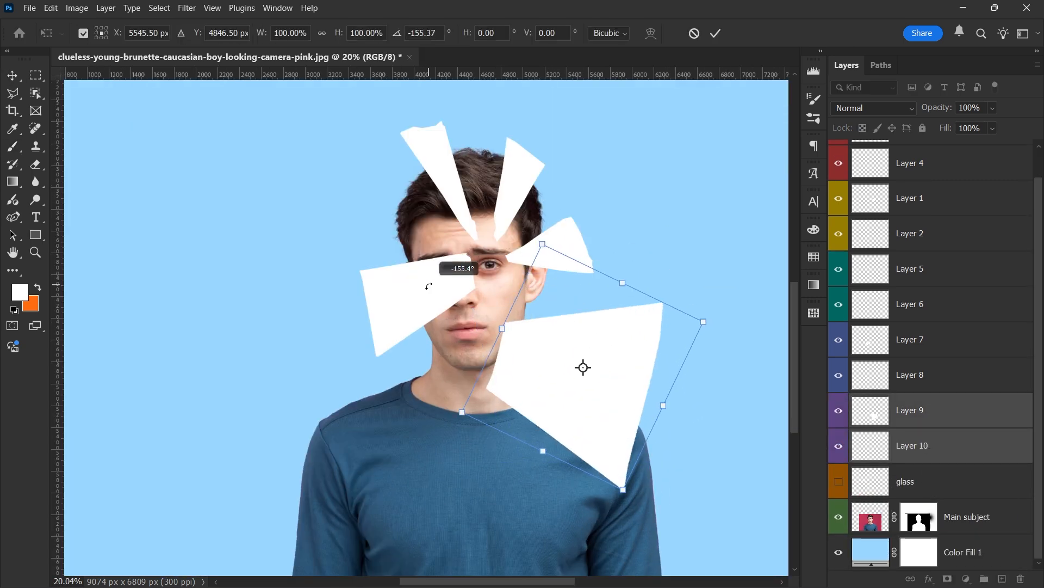
# - Apply the rotation of Layer 9 and Layer 10 and move the large shard beside the man's jaw and neck
pyautogui.click(718, 36)
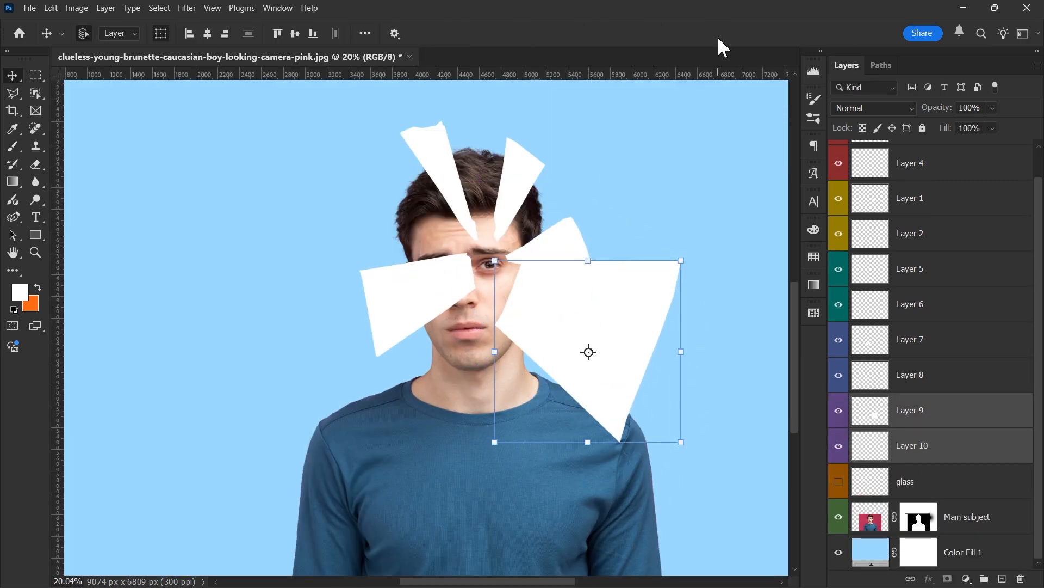
pyautogui.moveTo(580, 303); pyautogui.dragTo(600, 380)
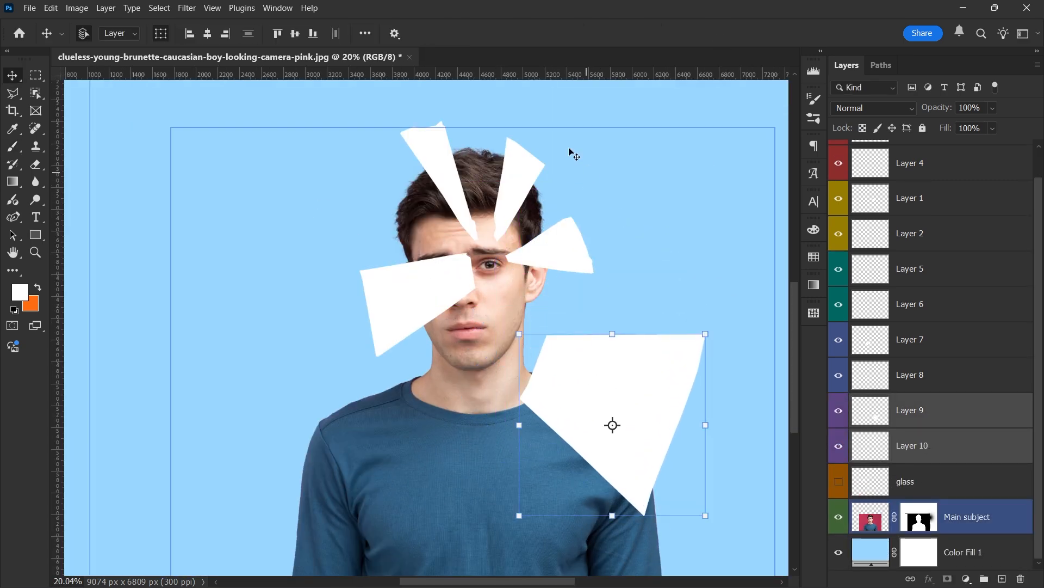
pyautogui.scroll(3, 606, 375)
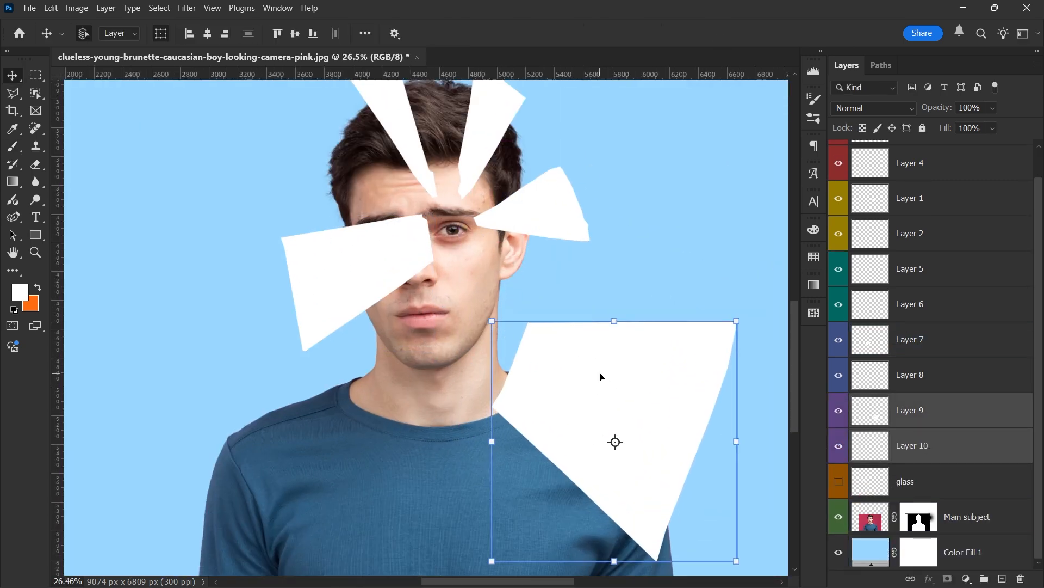
pyautogui.moveTo(601, 377); pyautogui.dragTo(573, 308)
# - Show the glass layer briefly to examine the remaining crack pieces and hide it again
pyautogui.click(839, 481)
pyautogui.scroll(-2, 559, 362)
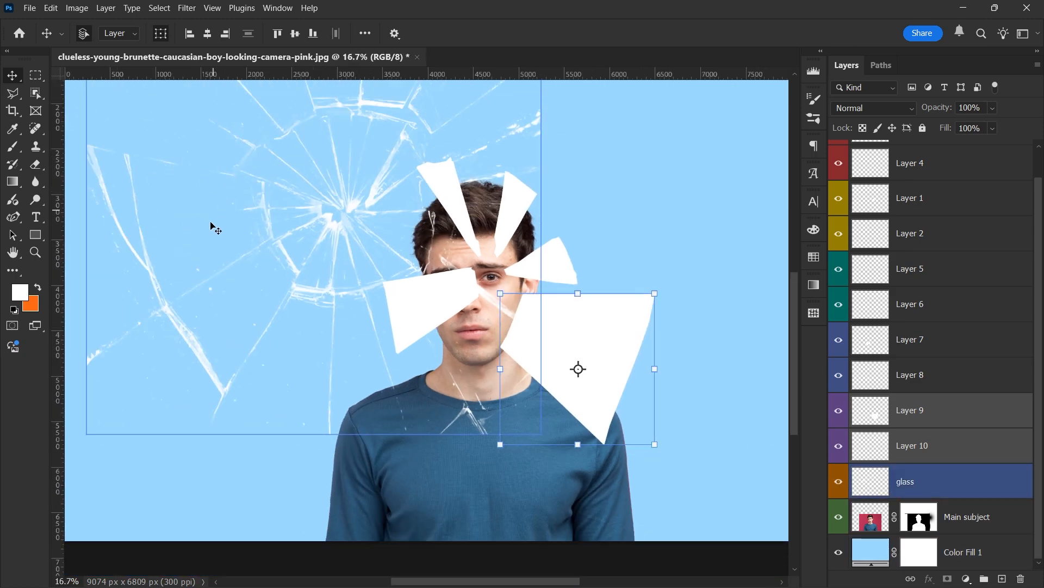
pyautogui.click(838, 483)
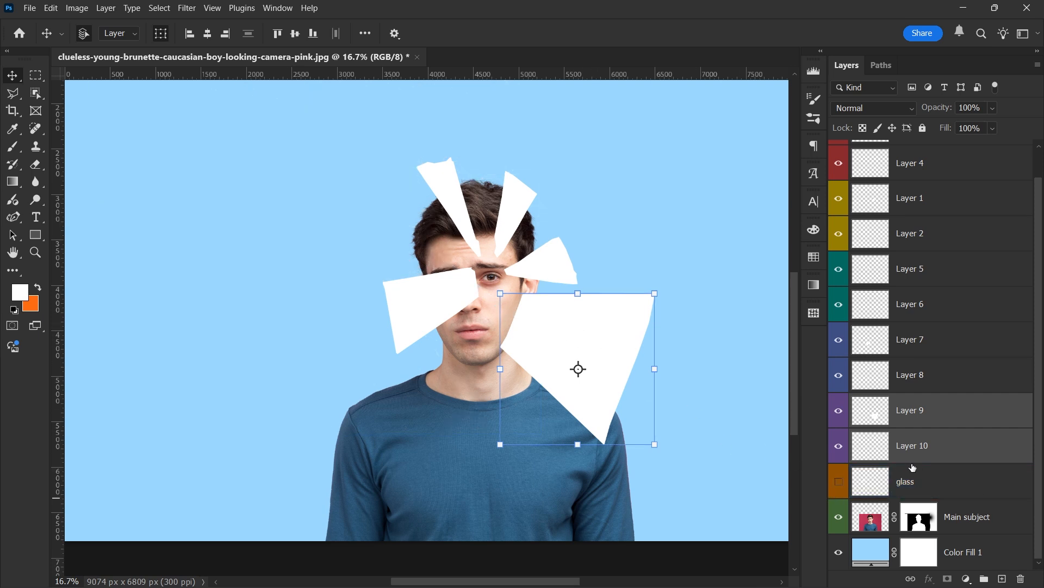
# - Move Layer 9 and Layer 10 below the Main subject layer and lower their opacity to 38%
pyautogui.moveTo(953, 419); pyautogui.dragTo(988, 520)
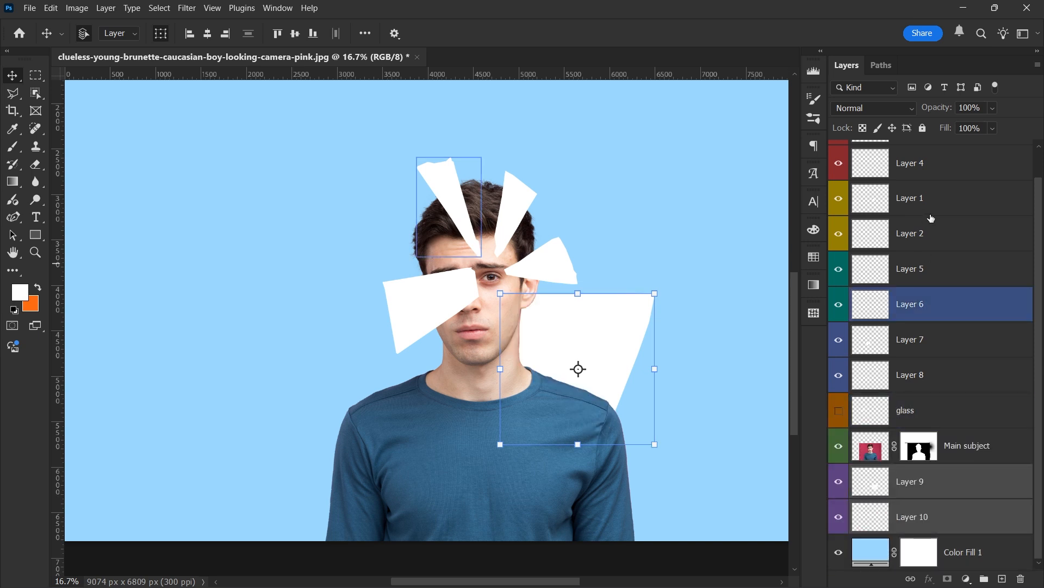
pyautogui.click(993, 108)
pyautogui.click(973, 123)
pyautogui.moveTo(972, 121); pyautogui.dragTo(967, 122)
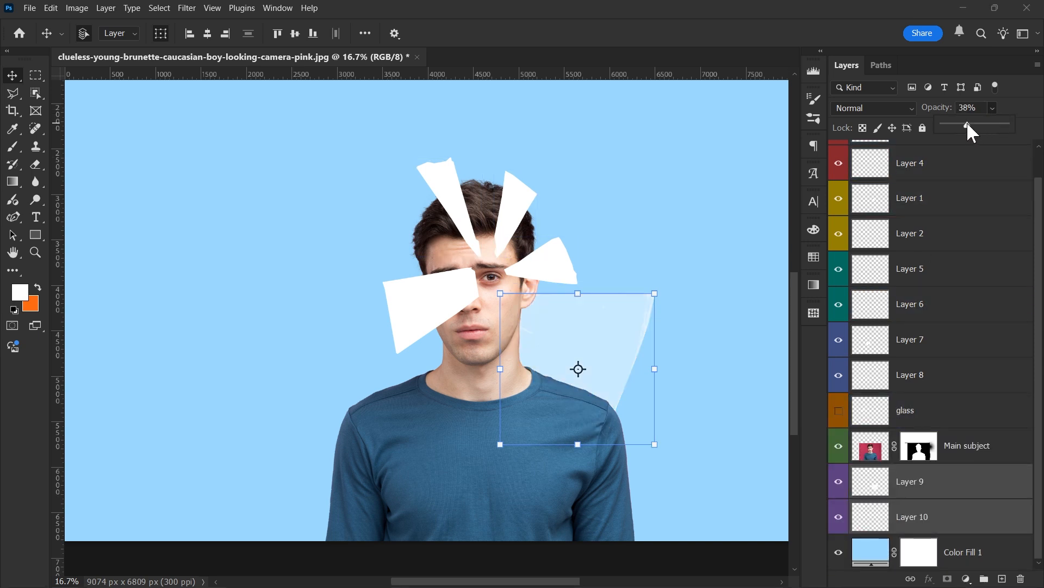
# - Scale the large shard layers to 84.08% and rotate them to -8.62° behind the man's ear, then restore their opacity to 100%
pyautogui.scroll(2, 697, 312)
pyautogui.moveTo(703, 334); pyautogui.dragTo(702, 370)
pyautogui.hotkey('ctrl', 't')
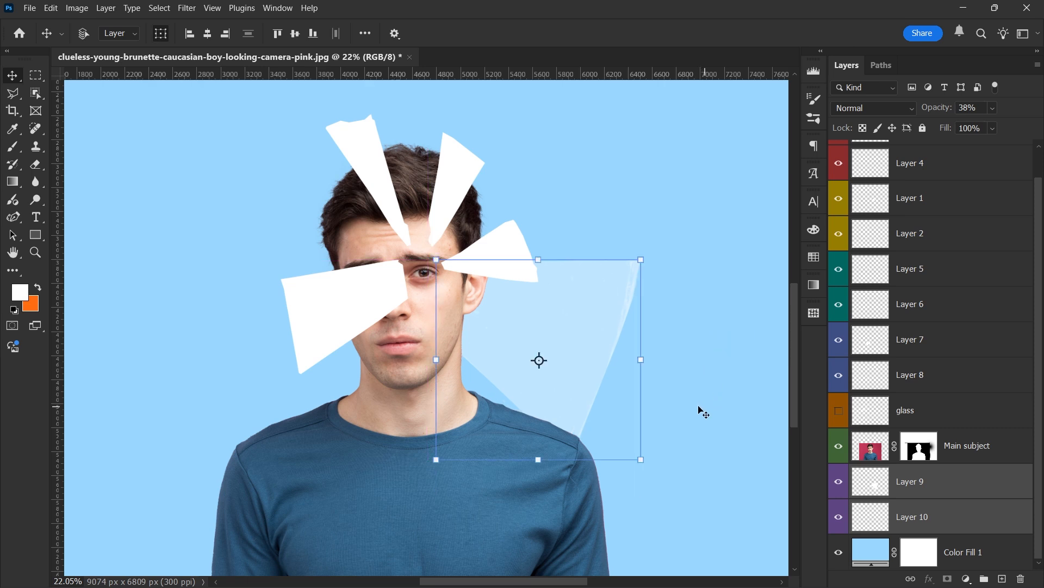
pyautogui.moveTo(642, 359); pyautogui.dragTo(659, 336)
pyautogui.moveTo(584, 320); pyautogui.dragTo(585, 301)
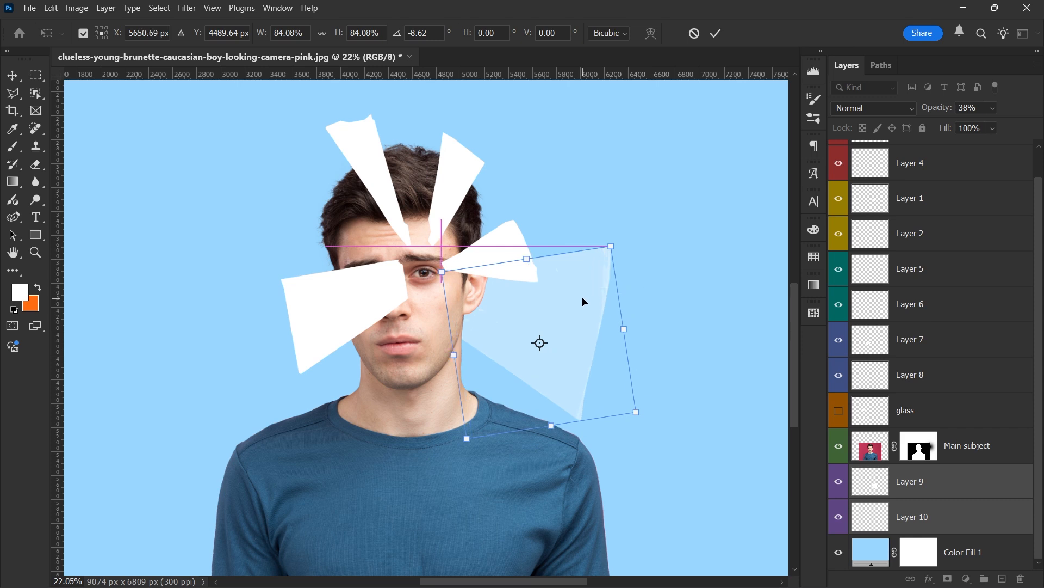
pyautogui.click(716, 34)
pyautogui.click(993, 108)
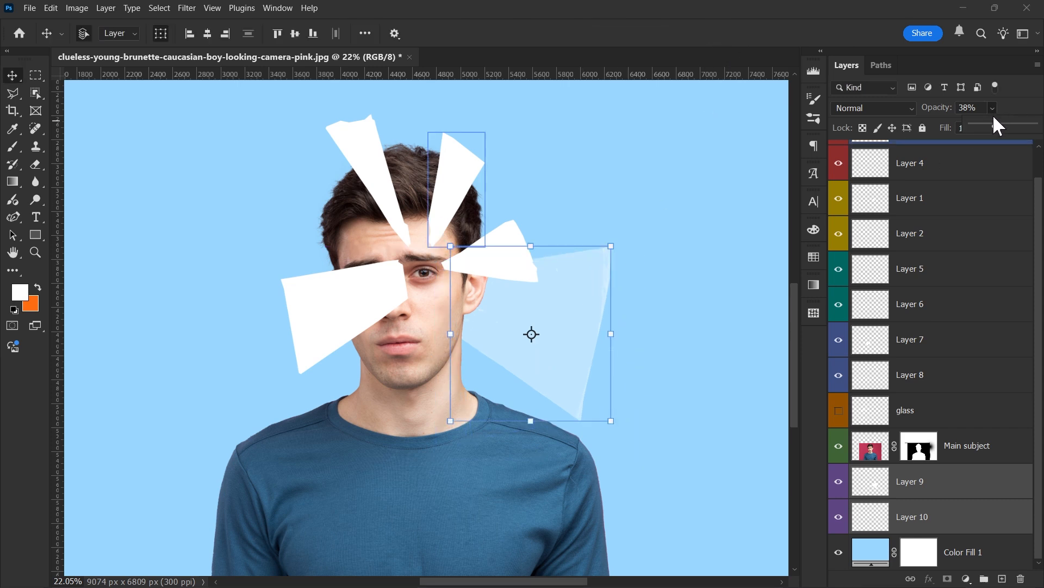
pyautogui.moveTo(994, 122); pyautogui.dragTo(1035, 125)
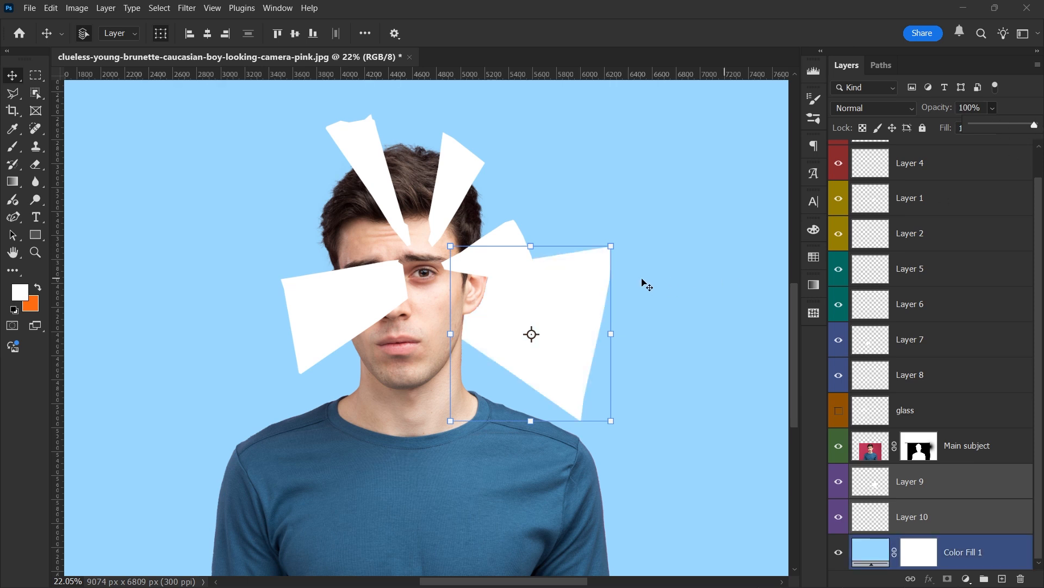
# - Duplicate the Layer 5 and Layer 6 shard beside the man's head and move the copies directly below the Main subject layer
pyautogui.scroll(-4, 682, 242)
pyautogui.scroll(3, 434, 223)
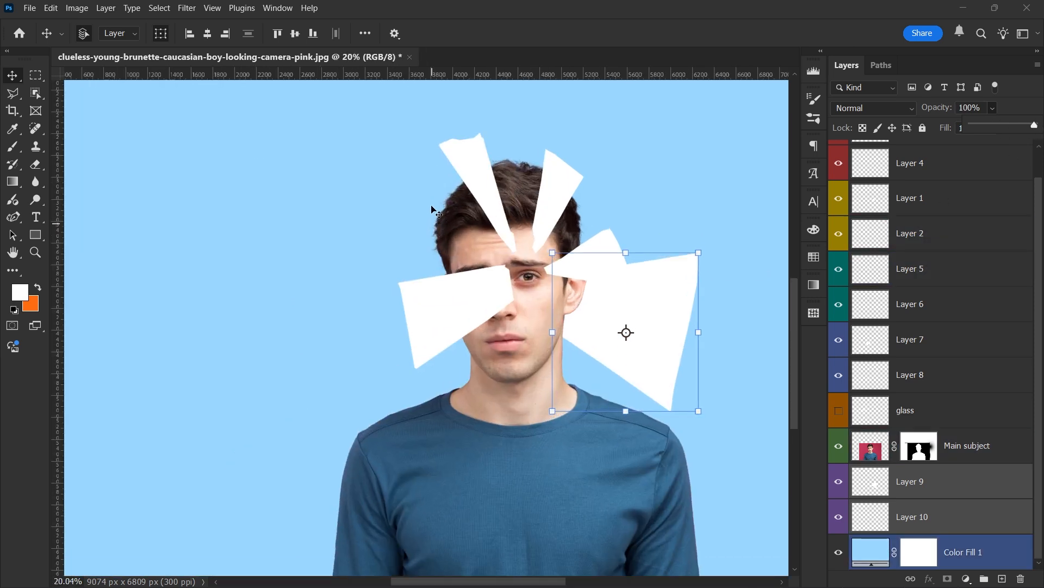
pyautogui.click(482, 174)
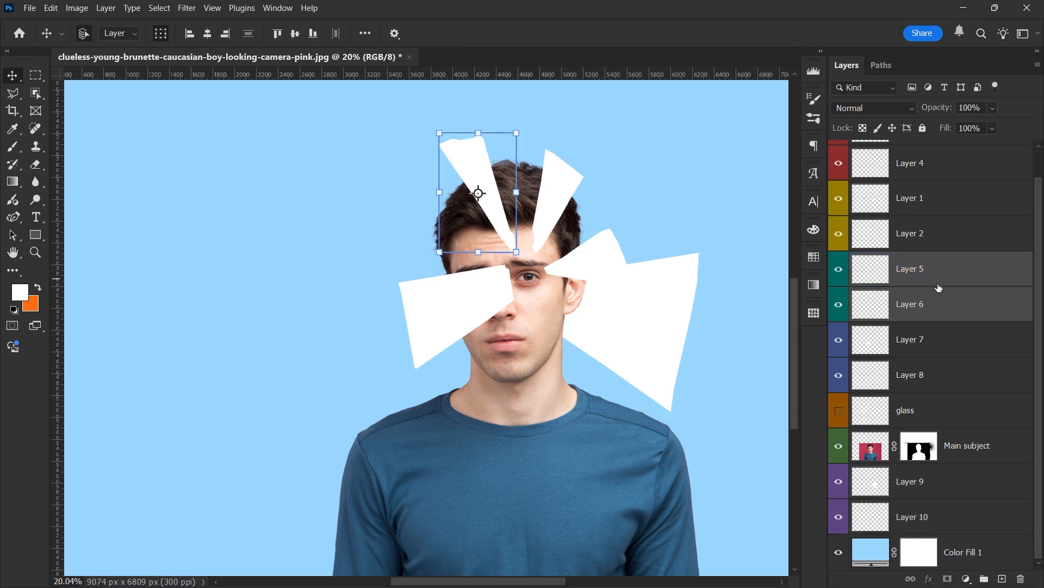
pyautogui.keyDown('alt'); pyautogui.moveTo(480, 161); pyautogui.dragTo(331, 194); pyautogui.keyUp('alt')
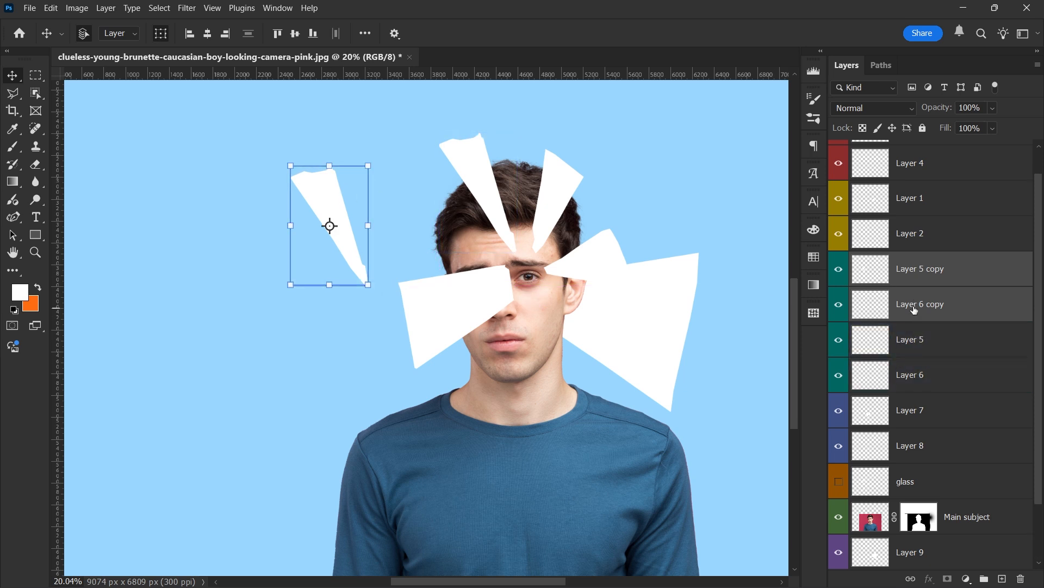
pyautogui.scroll(-2, 979, 345)
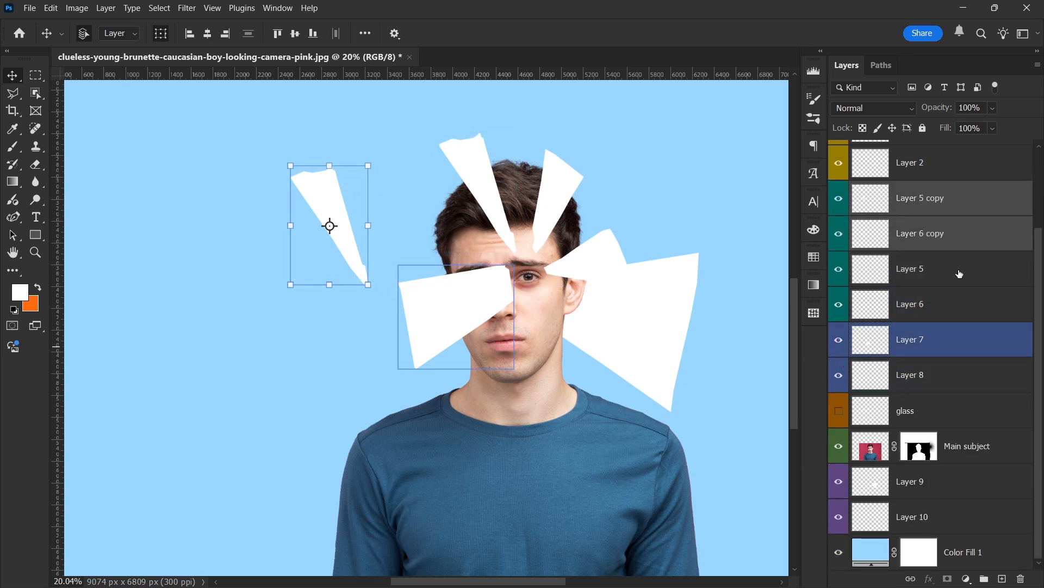
pyautogui.moveTo(985, 238); pyautogui.dragTo(989, 461)
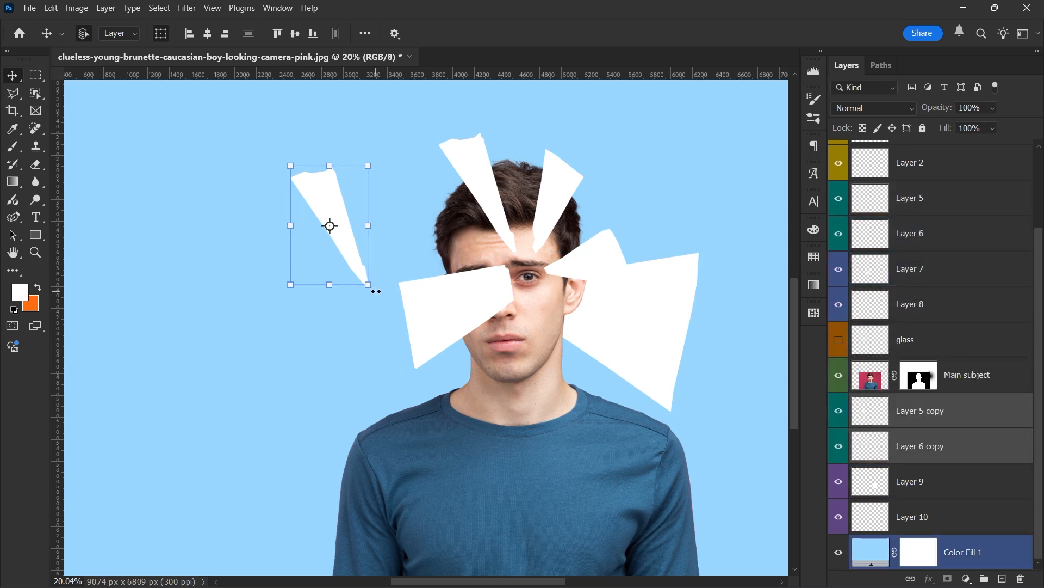
# - Scale the Layer 5 and Layer 6 copies to 152.68% and rotate them to -43.19° behind the man's head
pyautogui.moveTo(380, 294); pyautogui.dragTo(410, 235)
pyautogui.moveTo(400, 239); pyautogui.dragTo(458, 247)
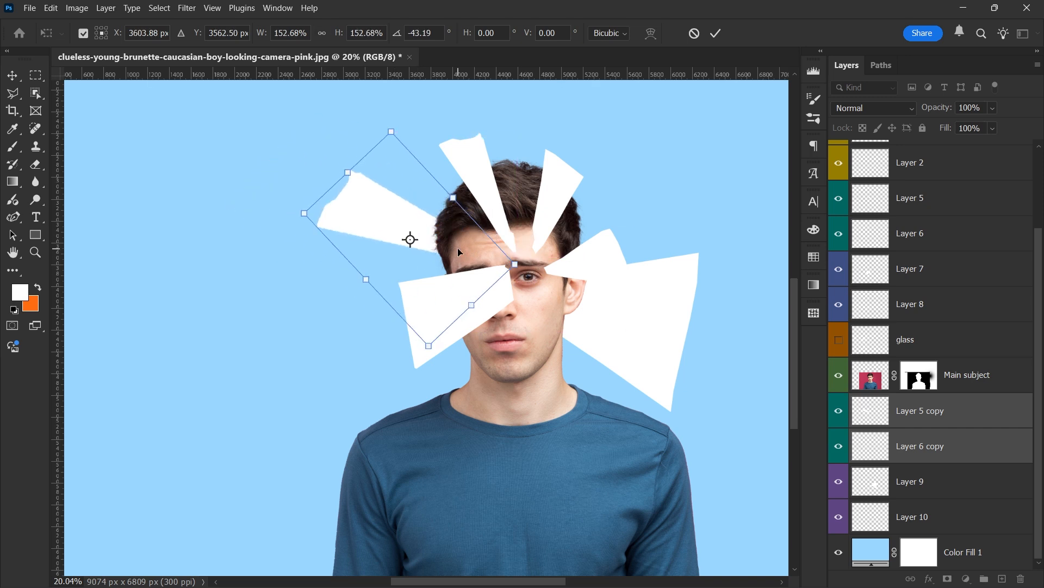
pyautogui.scroll(2, 479, 256)
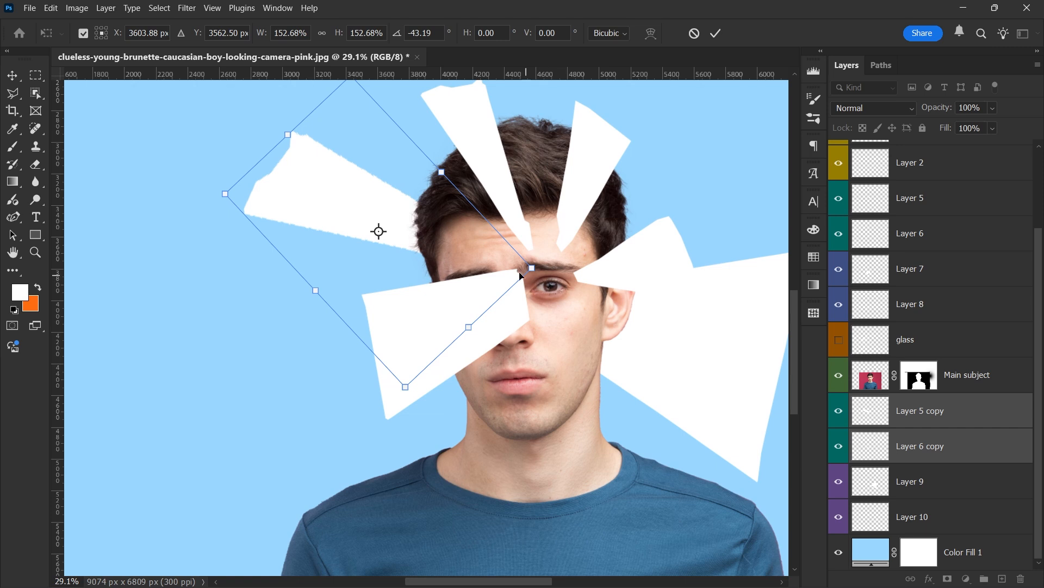
pyautogui.scroll(-2, 373, 213)
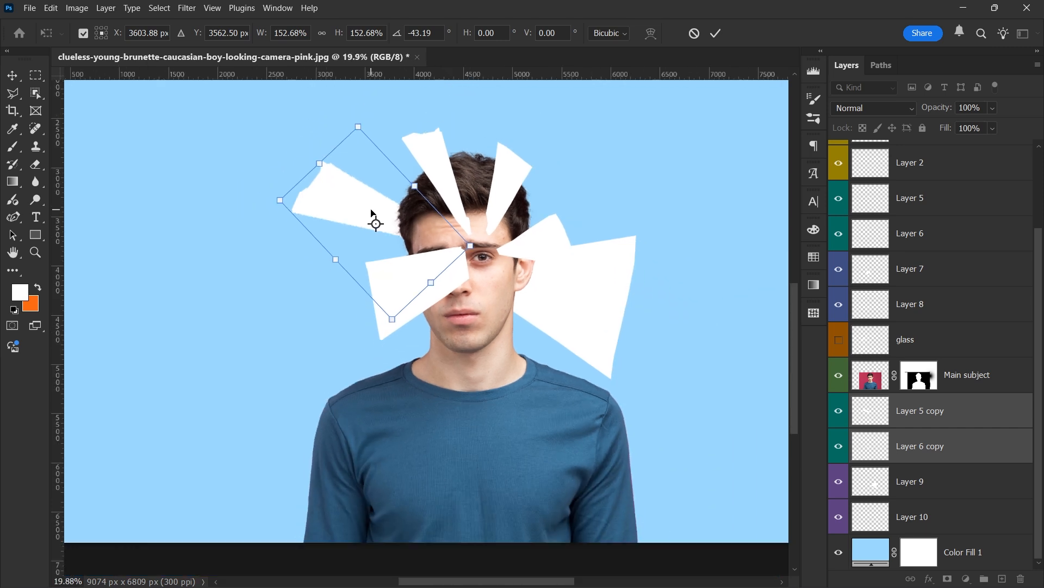
pyautogui.click(715, 33)
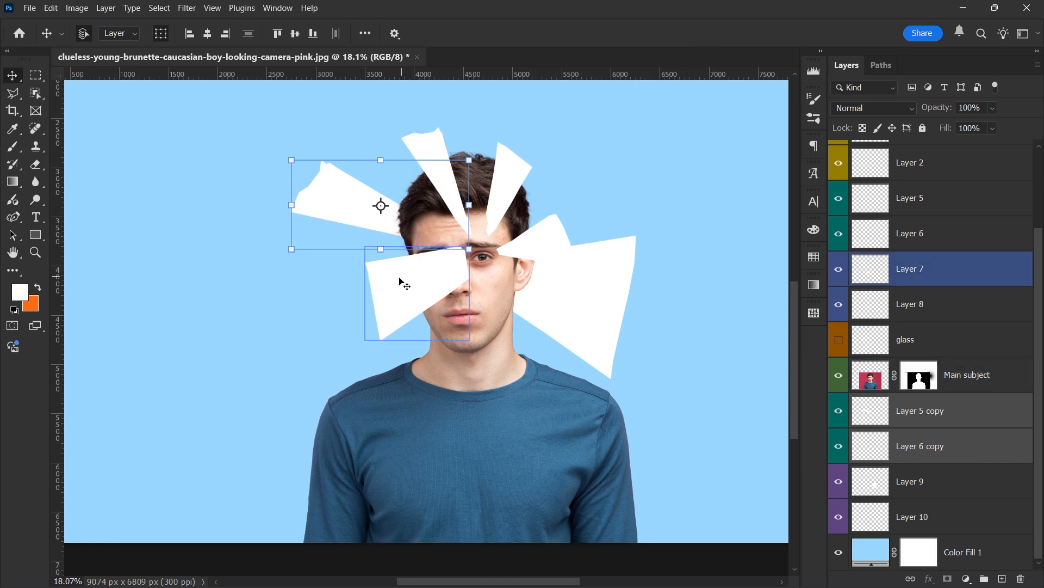
pyautogui.scroll(2, 356, 284)
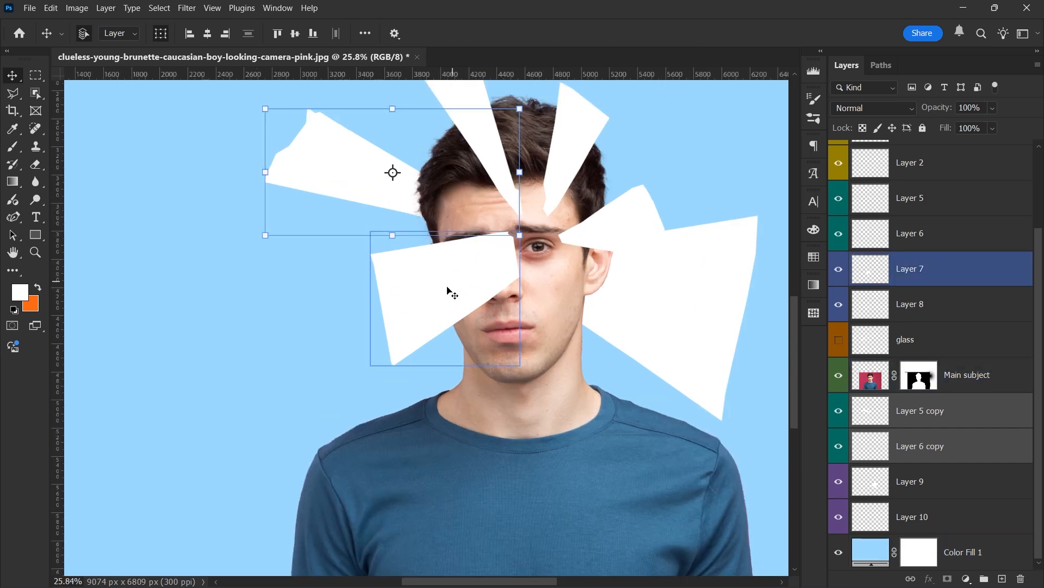
# - Duplicate the Layer 3 and Layer 4 shard beside the face, rotate the copies to -119.77° and lower their opacity to 35%
pyautogui.click(575, 144)
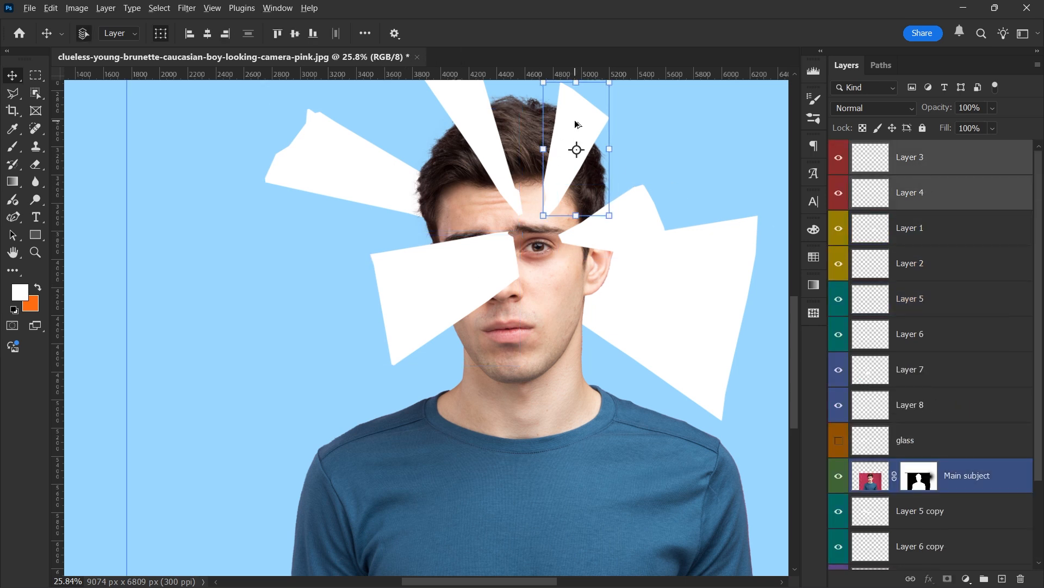
pyautogui.moveTo(575, 126); pyautogui.dragTo(332, 244)
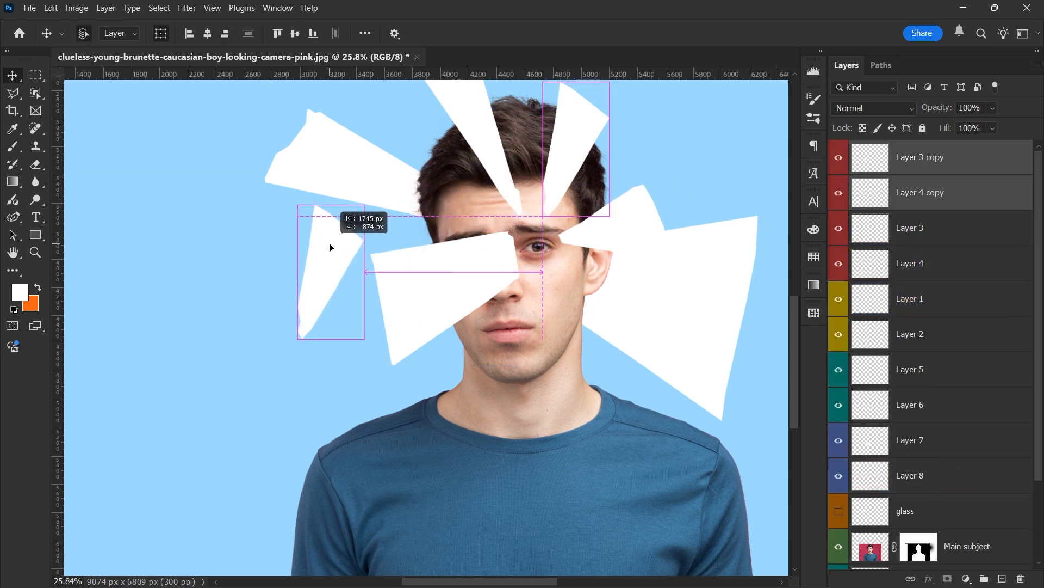
pyautogui.hotkey('ctrl', 't')
pyautogui.moveTo(374, 197); pyautogui.dragTo(190, 259)
pyautogui.moveTo(993, 108); pyautogui.dragTo(965, 123)
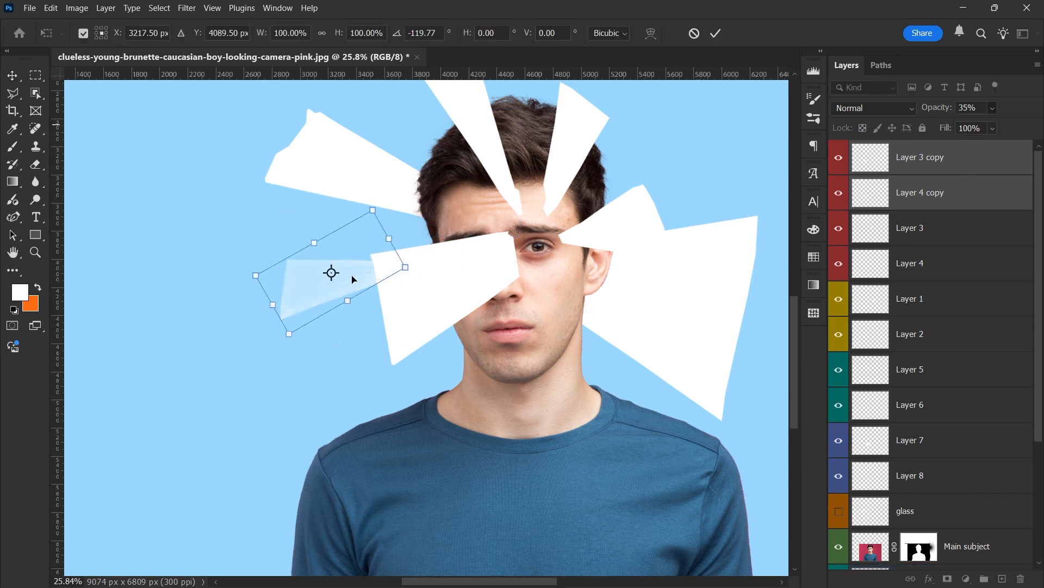
# - Move the Layer 3 and Layer 4 copies toward the covered eye and scale them to 143.41% from their narrow tip
pyautogui.moveTo(351, 278); pyautogui.dragTo(399, 253)
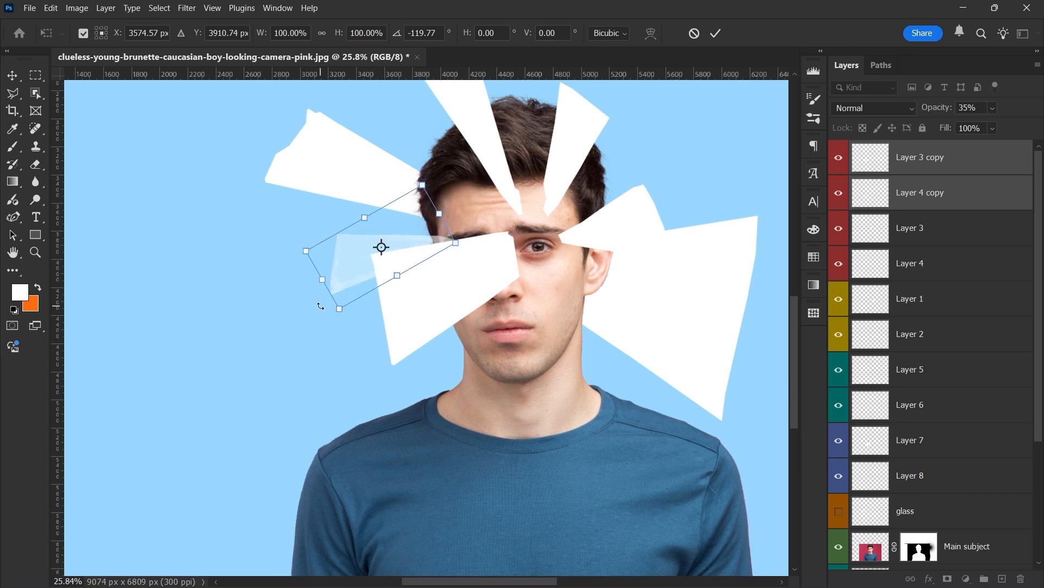
pyautogui.moveTo(382, 247); pyautogui.dragTo(445, 246)
pyautogui.moveTo(322, 280); pyautogui.dragTo(258, 287)
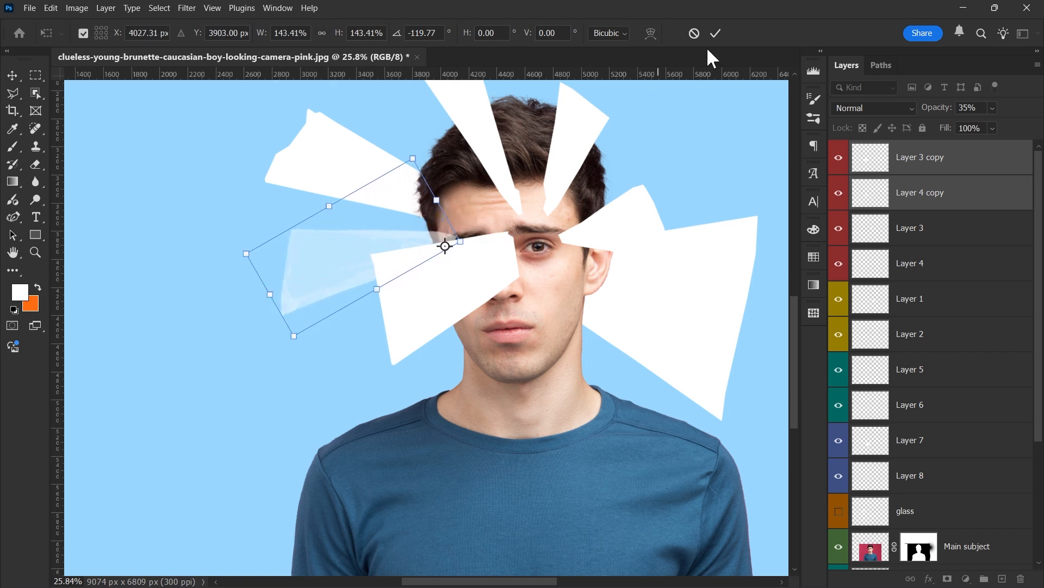
pyautogui.click(715, 34)
# - Lower the opacity of Layer 9 and Layer 10 to 38% and deselect the layers
pyautogui.scroll(-2, 638, 174)
pyautogui.click(623, 336)
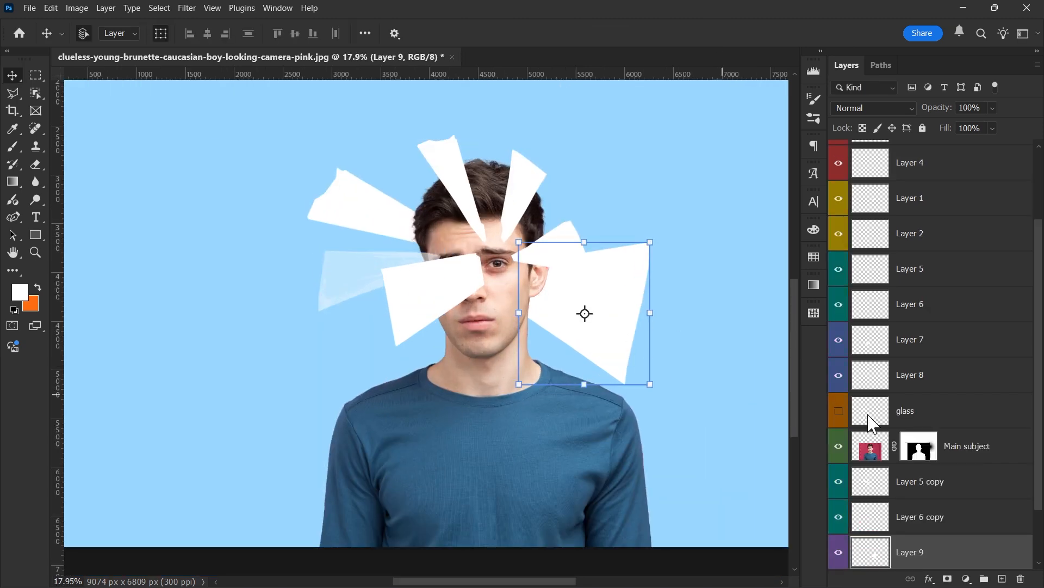
pyautogui.scroll(-2, 898, 446)
pyautogui.keyDown('shift'); pyautogui.click(919, 514); pyautogui.keyUp('shift')
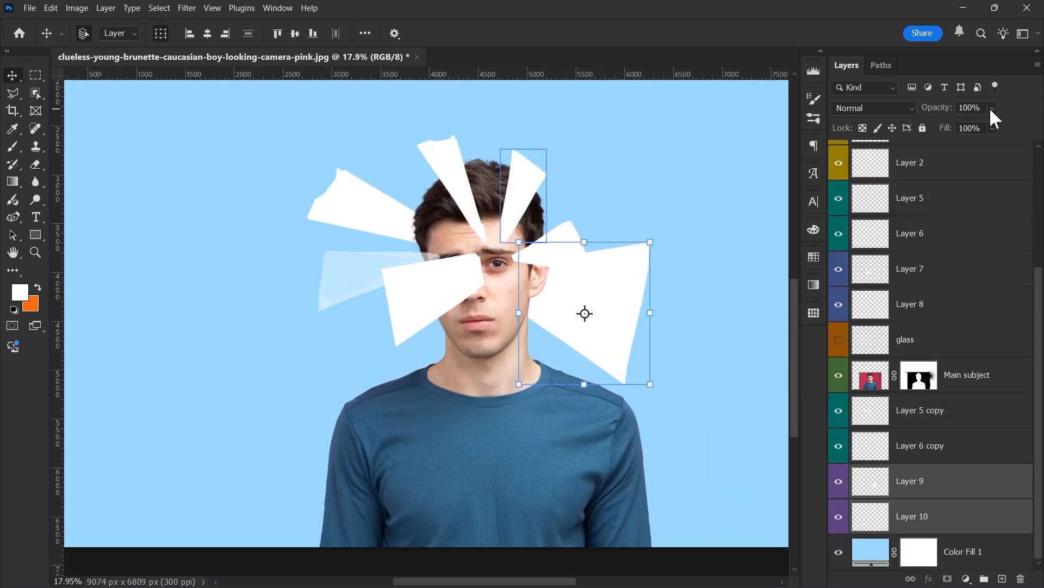
pyautogui.click(993, 108)
pyautogui.click(969, 123)
pyautogui.scroll(-2, 615, 289)
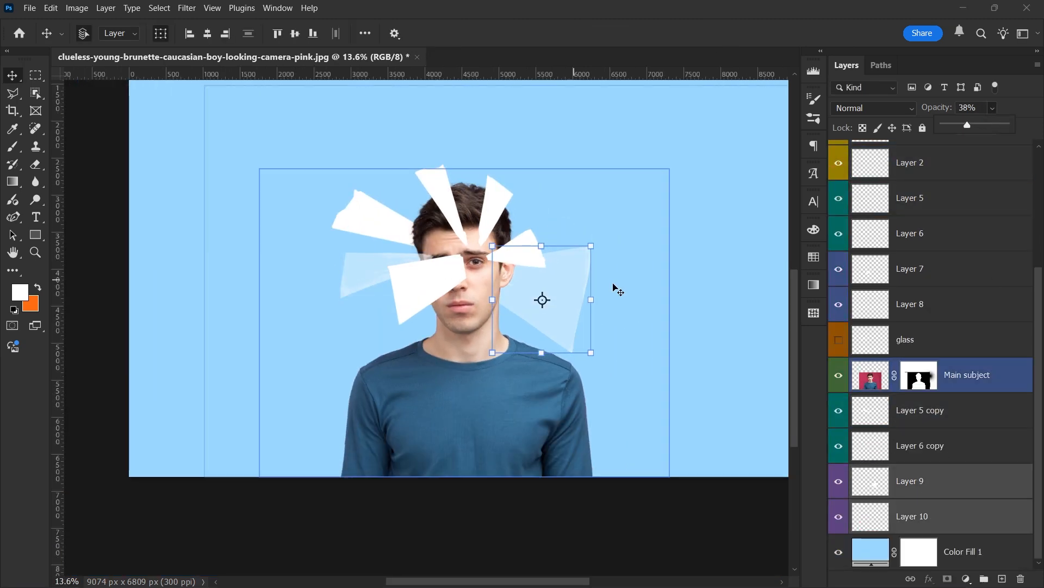
pyautogui.click(615, 288)
pyautogui.click(646, 506)
pyautogui.scroll(2, 426, 181)
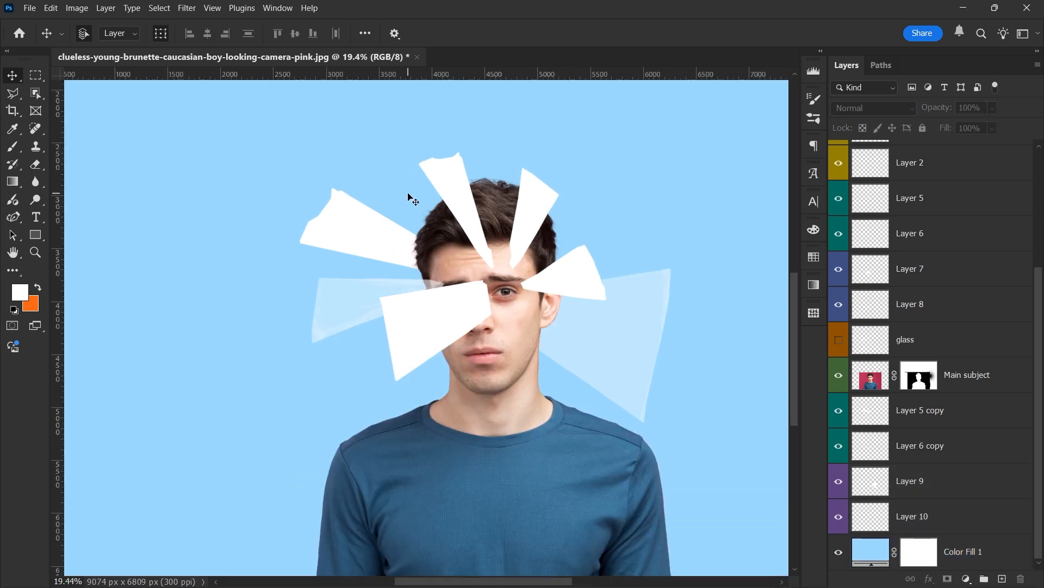
pyautogui.click(603, 227)
pyautogui.click(641, 346)
# - Duplicate the Layer 5 and Layer 6 shard onto the man's neck and rotate the new copies
pyautogui.click(459, 191)
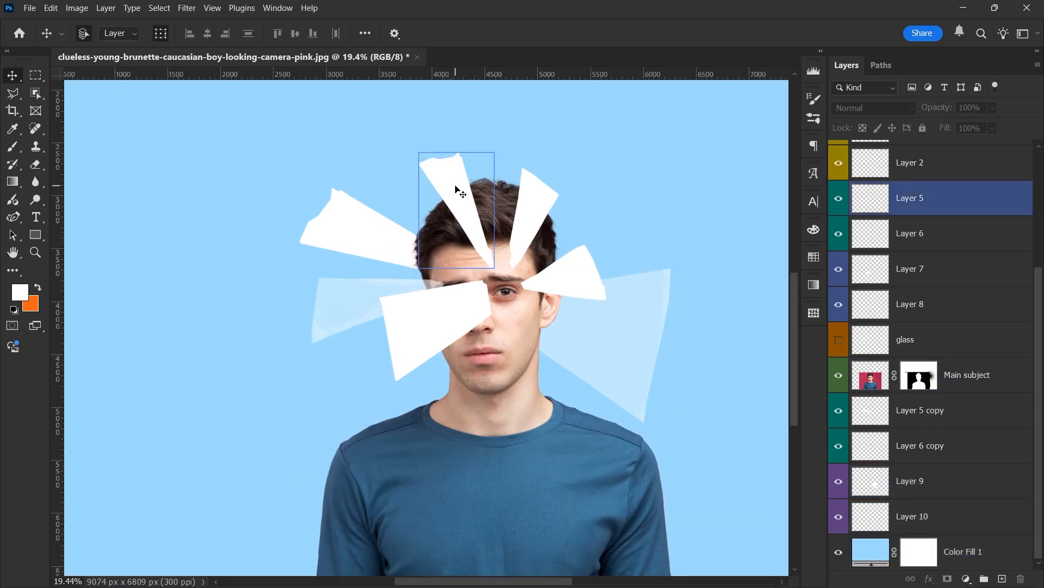
pyautogui.keyDown('shift'); pyautogui.click(920, 235); pyautogui.keyUp('shift')
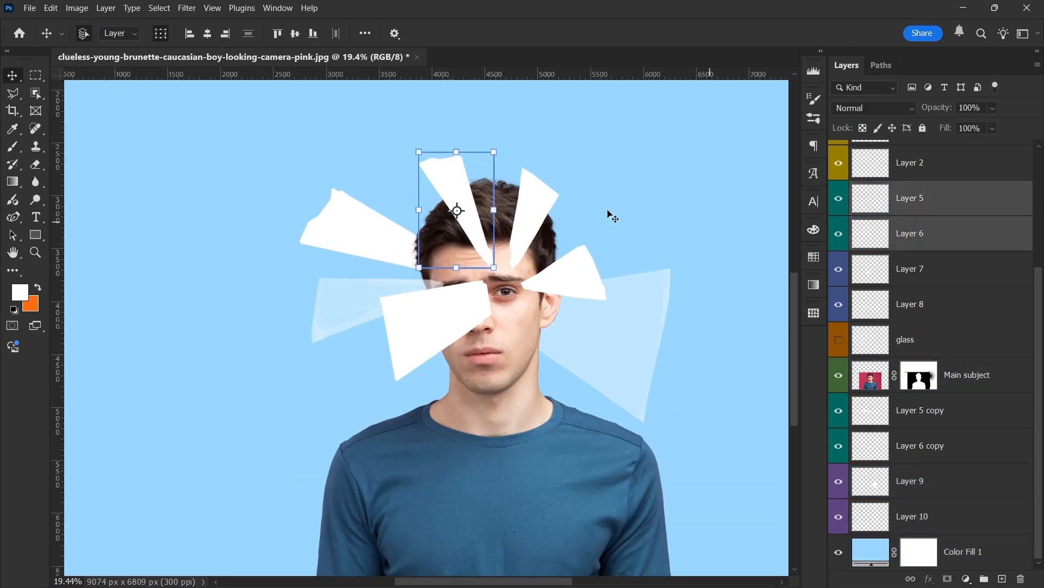
pyautogui.keyDown('alt'); pyautogui.moveTo(462, 186); pyautogui.dragTo(508, 413); pyautogui.keyUp('alt')
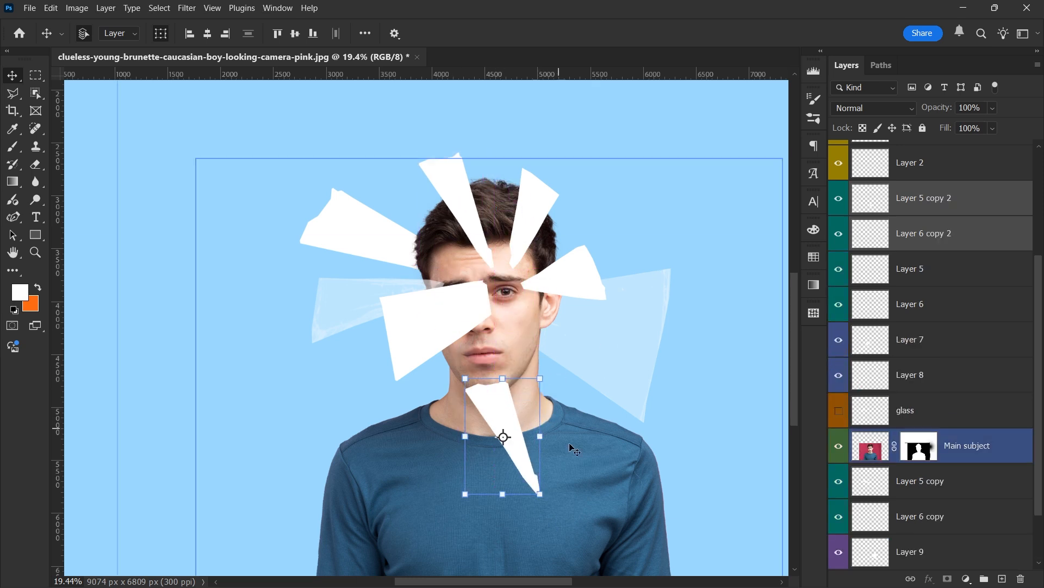
pyautogui.moveTo(548, 504); pyautogui.dragTo(378, 311)
pyautogui.moveTo(492, 425); pyautogui.dragTo(566, 390)
pyautogui.press('Return')
# - Move Layer 5 copy 2 and Layer 6 copy 2 below the Main subject layer and enlarge them behind the neck and shoulder
pyautogui.moveTo(966, 198); pyautogui.dragTo(966, 452)
pyautogui.moveTo(578, 403); pyautogui.dragTo(505, 292)
pyautogui.moveTo(655, 460); pyautogui.dragTo(642, 474)
pyautogui.moveTo(547, 387); pyautogui.dragTo(550, 382)
pyautogui.moveTo(613, 460); pyautogui.dragTo(713, 528)
pyautogui.moveTo(713, 544); pyautogui.dragTo(738, 517)
pyautogui.press('Return')
pyautogui.click(473, 432)
# - Duplicate the translucent Layer 3 copy and Layer 4 copy shard onto the neck and label the duplicates Seafoam
pyautogui.scroll(3, 473, 432)
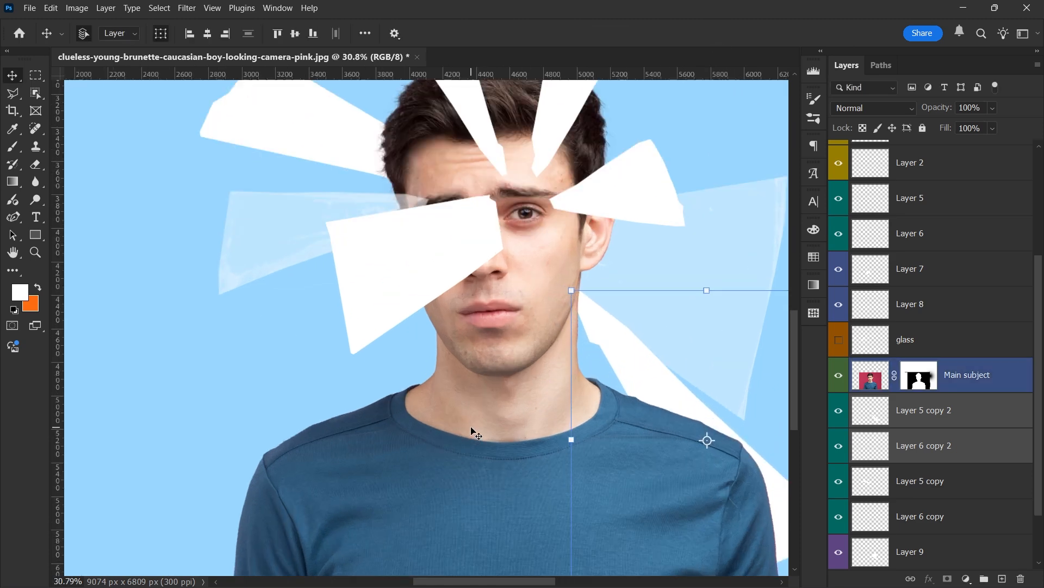
pyautogui.click(271, 235)
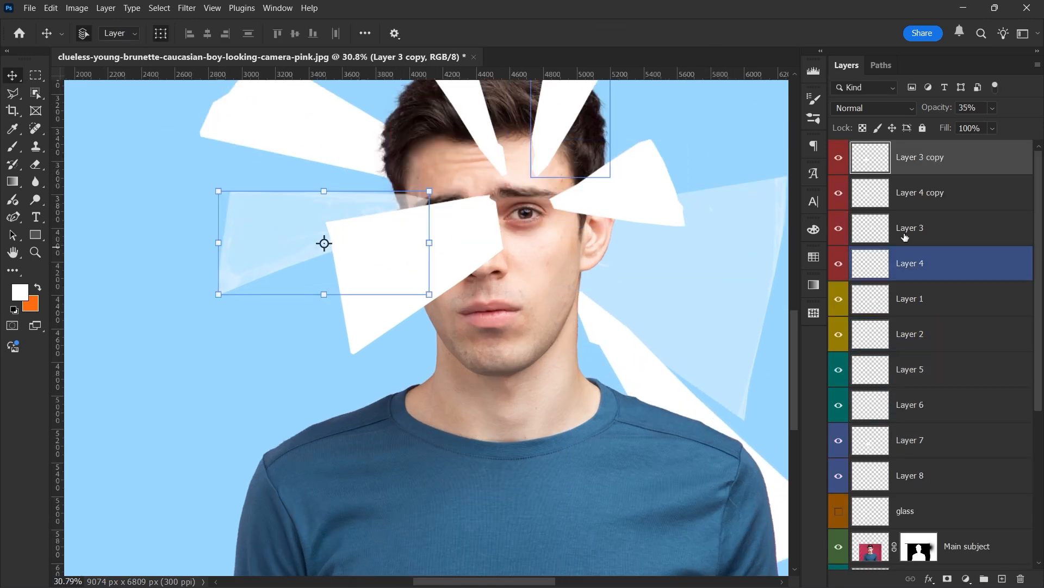
pyautogui.keyDown('shift'); pyautogui.click(909, 199); pyautogui.keyUp('shift')
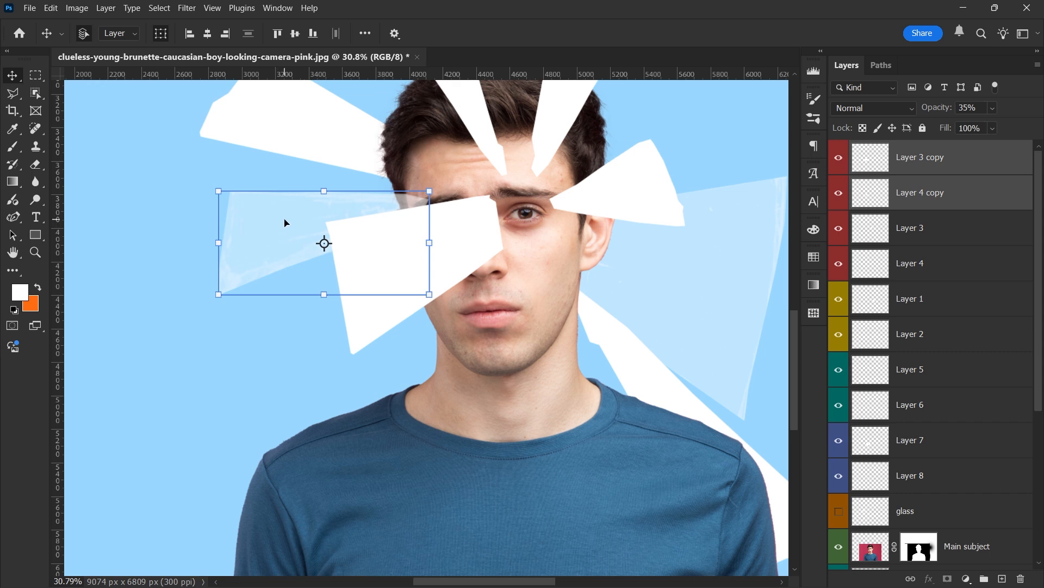
pyautogui.moveTo(285, 223); pyautogui.dragTo(392, 412)
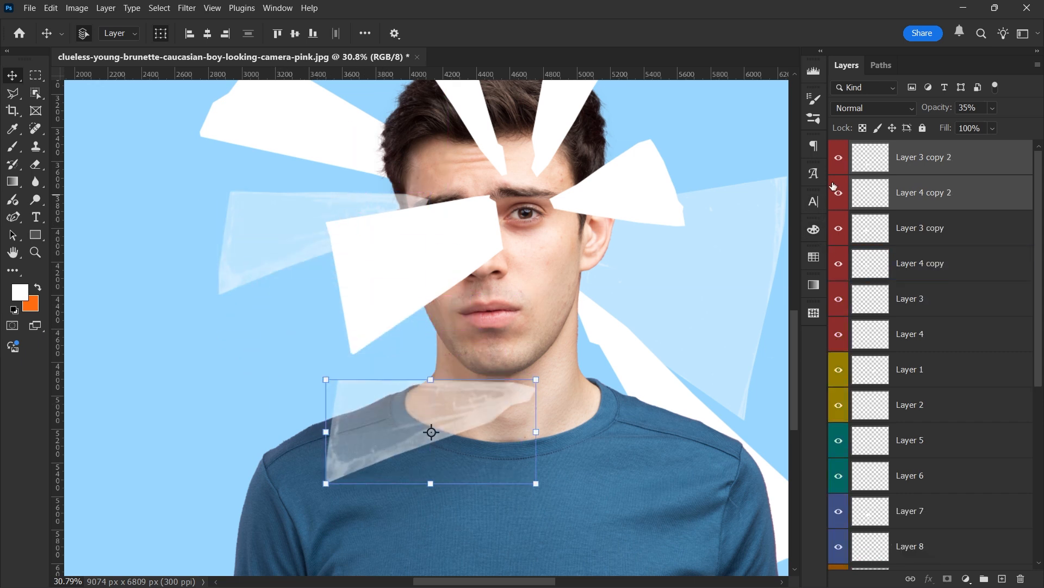
pyautogui.rightClick(840, 155)
pyautogui.click(790, 253)
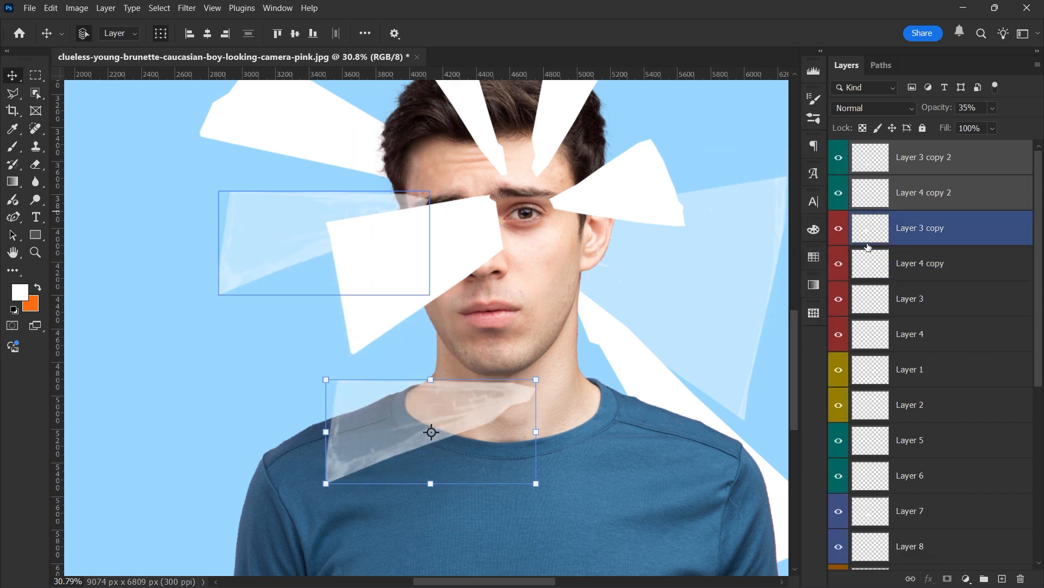
# - Label Layer 3 copy and Layer 4 copy with the Green layer color
pyautogui.click(876, 264)
pyautogui.keyDown('shift'); pyautogui.click(877, 229); pyautogui.keyUp('shift')
pyautogui.rightClick(839, 228)
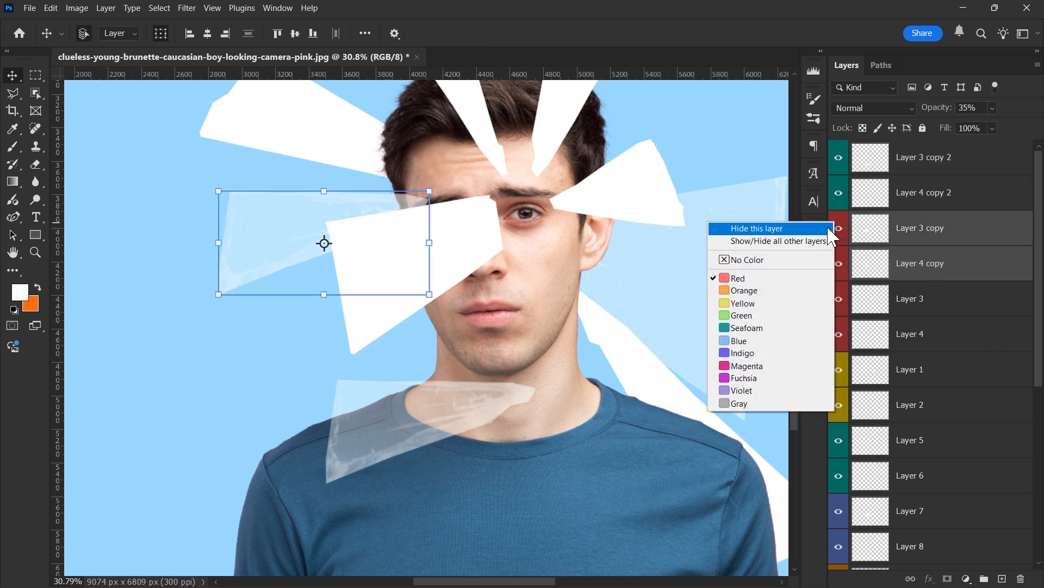
pyautogui.click(768, 318)
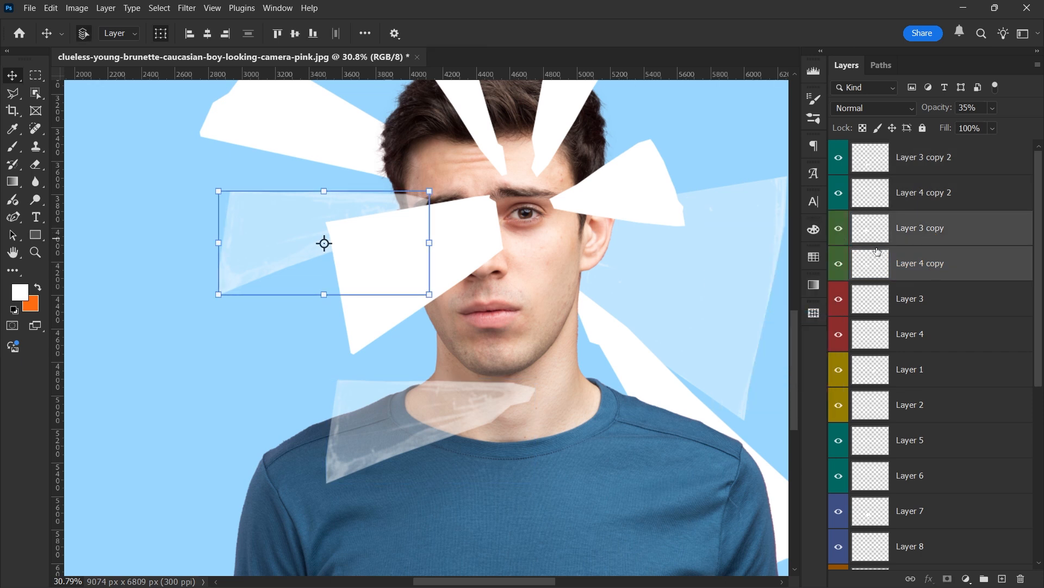
# - Rotate Layer 3 copy 2 and Layer 4 copy 2 to -65.85° over the mouth and neck and scale them to 113%
pyautogui.click(904, 195)
pyautogui.keyDown('shift'); pyautogui.click(904, 157); pyautogui.keyUp('shift')
pyautogui.moveTo(485, 401); pyautogui.dragTo(520, 426)
pyautogui.moveTo(585, 397); pyautogui.dragTo(478, 244)
pyautogui.moveTo(461, 420); pyautogui.dragTo(509, 351)
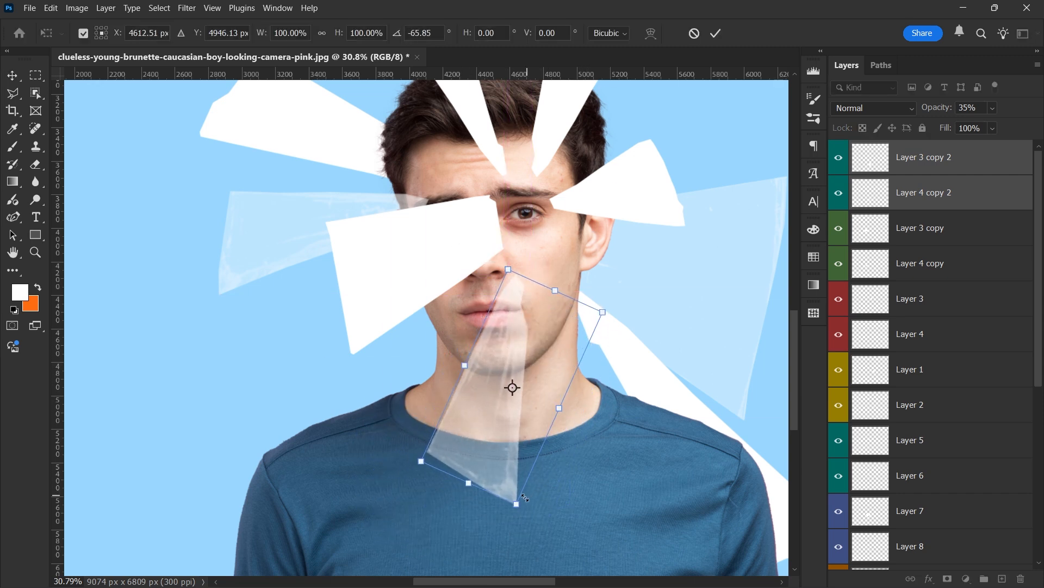
pyautogui.moveTo(518, 502); pyautogui.dragTo(539, 531)
pyautogui.scroll(-3, 474, 387)
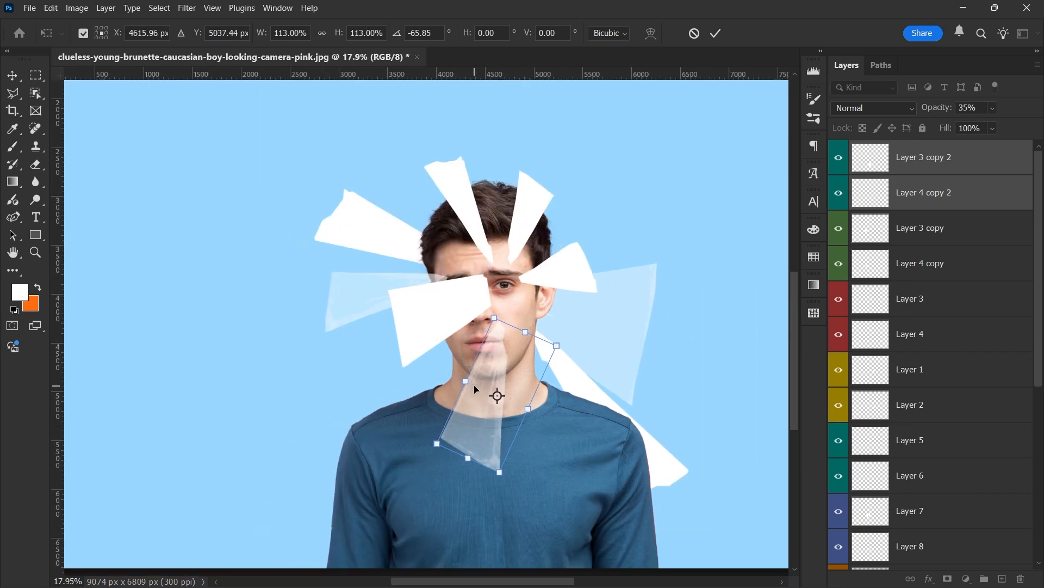
pyautogui.scroll(1, 489, 441)
pyautogui.scroll(3, 490, 441)
pyautogui.scroll(-1, 471, 388)
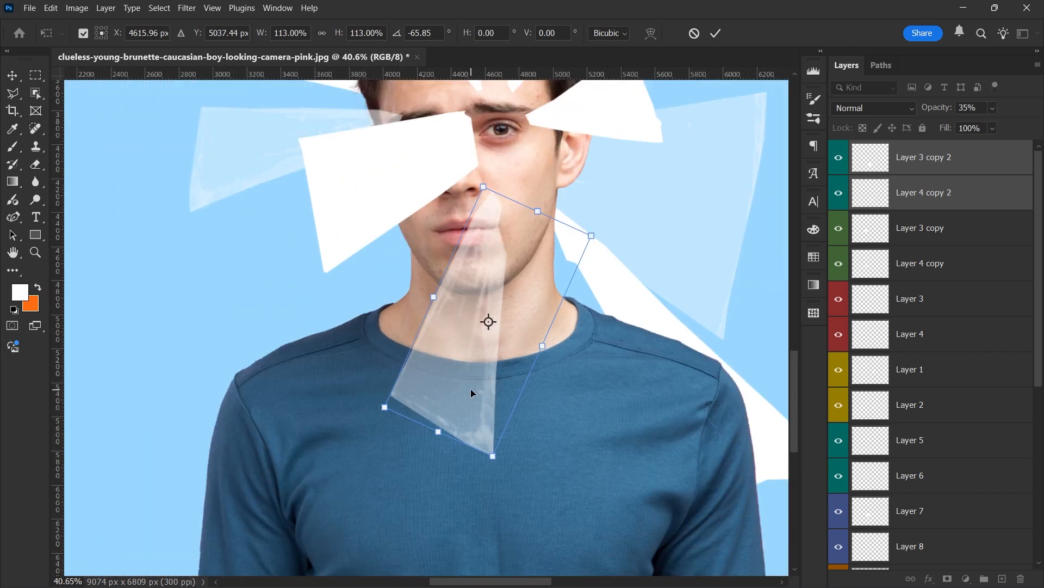
# - Rotate Layer 3 copy 2 and Layer 4 copy 2 to -71.97° around their upper tip and set their opacity to 100%
pyautogui.moveTo(489, 322); pyautogui.dragTo(490, 206)
pyautogui.moveTo(610, 226); pyautogui.dragTo(608, 213)
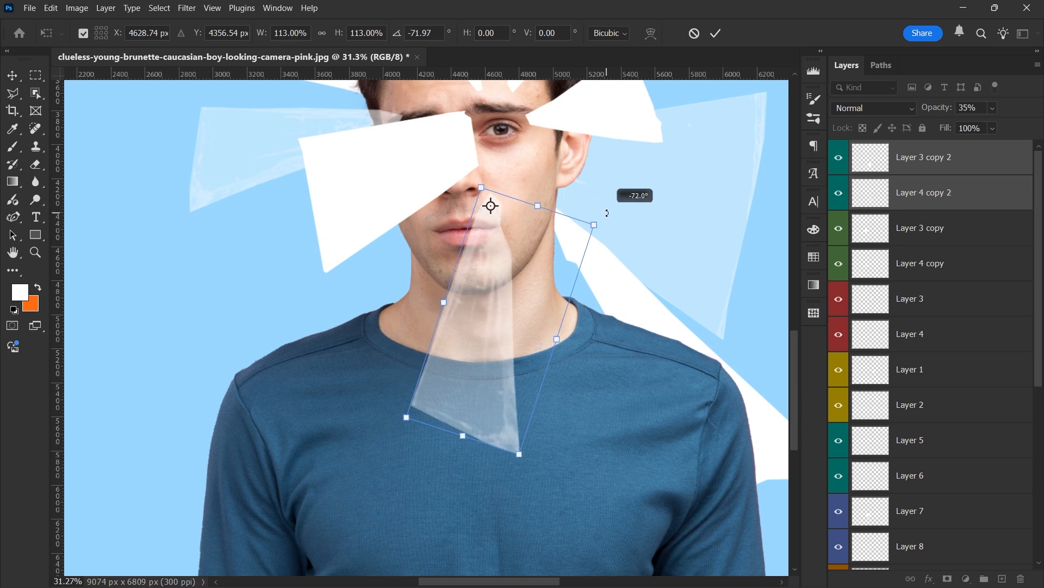
pyautogui.click(716, 34)
pyautogui.click(993, 107)
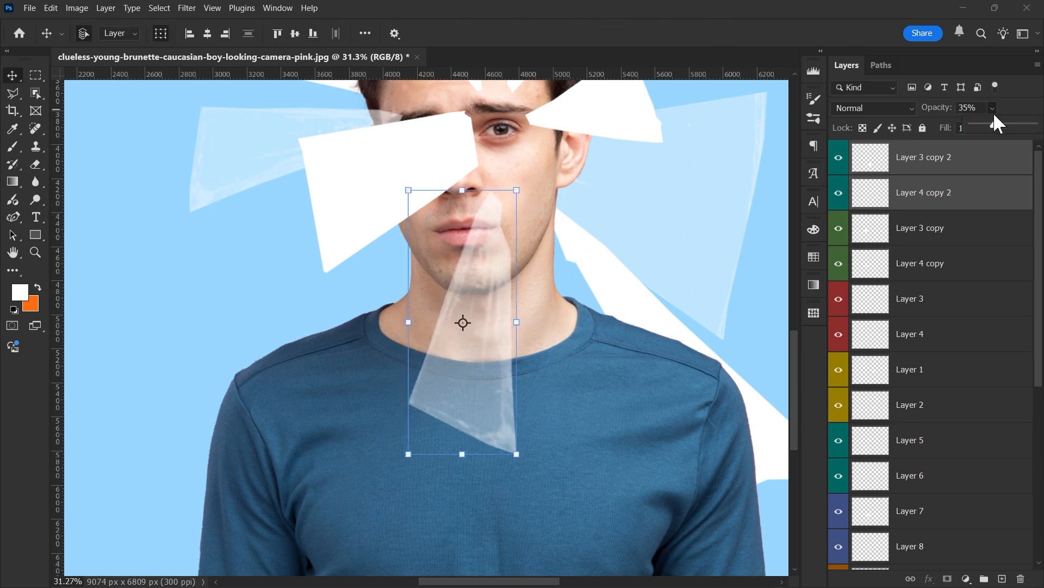
pyautogui.moveTo(1011, 131); pyautogui.dragTo(1036, 136)
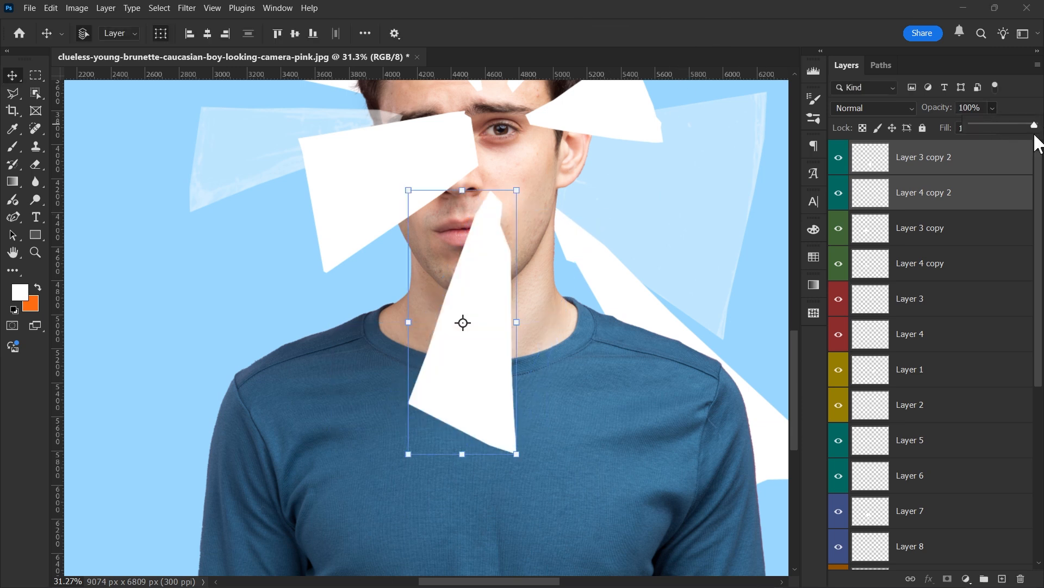
# - Hide the Layer 4 copy 2 and Layer 3 copy 2 shards that cover the mouth and neck
pyautogui.click(839, 197)
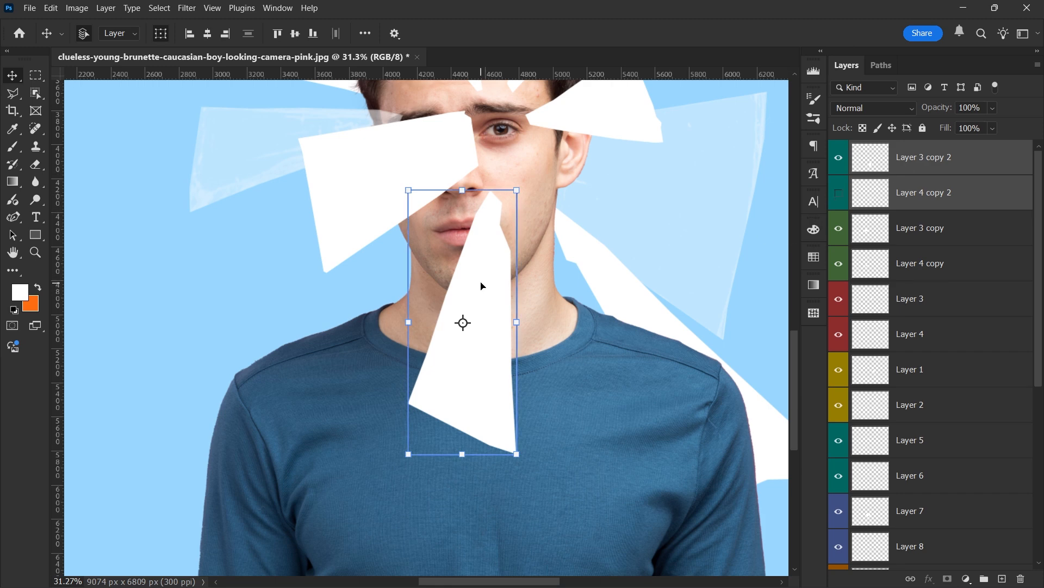
pyautogui.scroll(3, 483, 283)
pyautogui.click(839, 159)
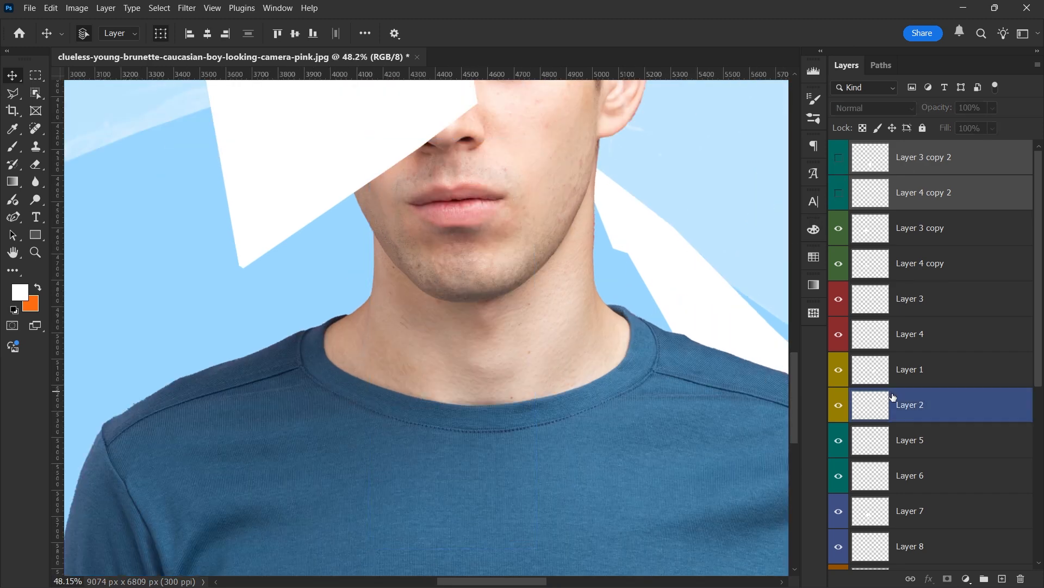
# - Select the man's face down to the chin on the Main subject layer with the Quick Selection tool
pyautogui.scroll(-3, 893, 403)
pyautogui.click(876, 411)
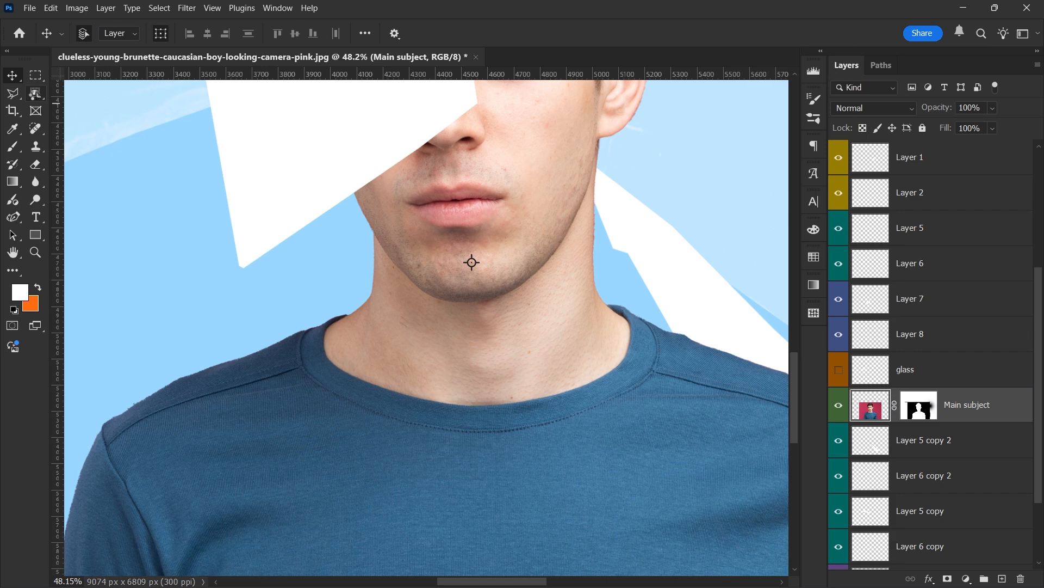
pyautogui.click(35, 94)
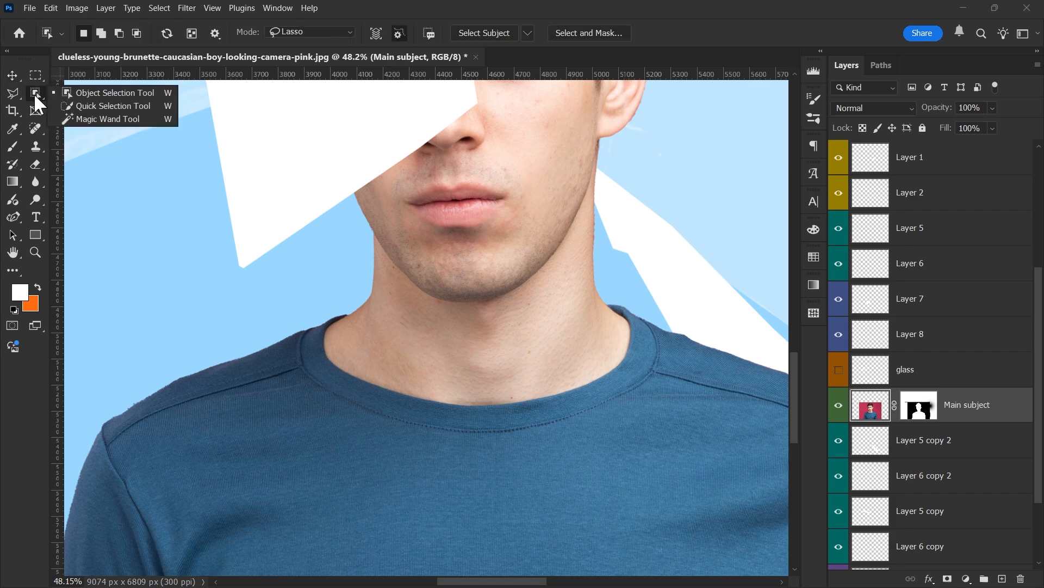
pyautogui.click(112, 106)
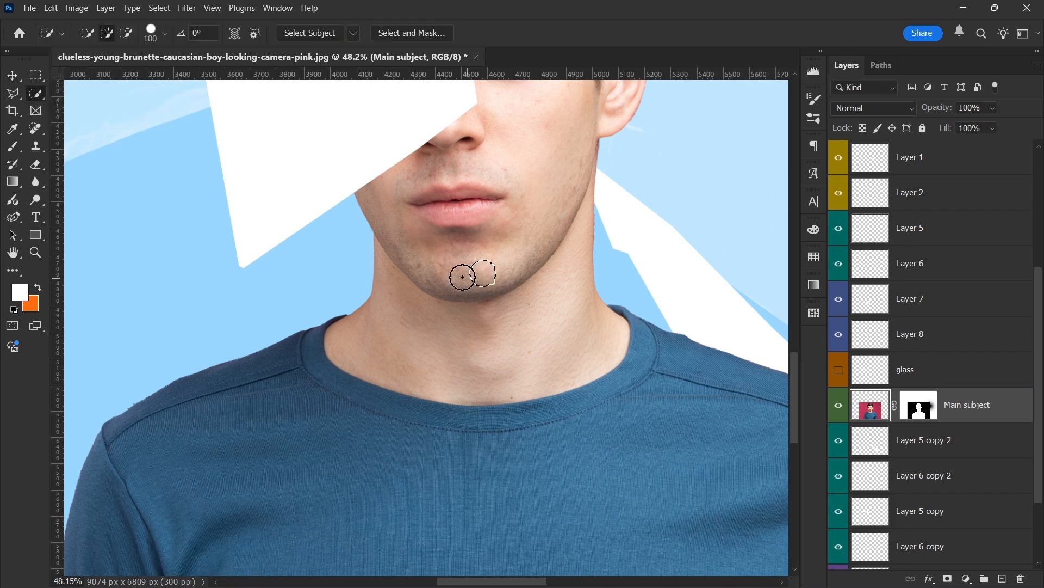
pyautogui.moveTo(462, 278)
pyautogui.mouseDown()
pyautogui.moveTo(436, 266)
pyautogui.moveTo(407, 229)
pyautogui.moveTo(466, 258)
pyautogui.mouseUp()
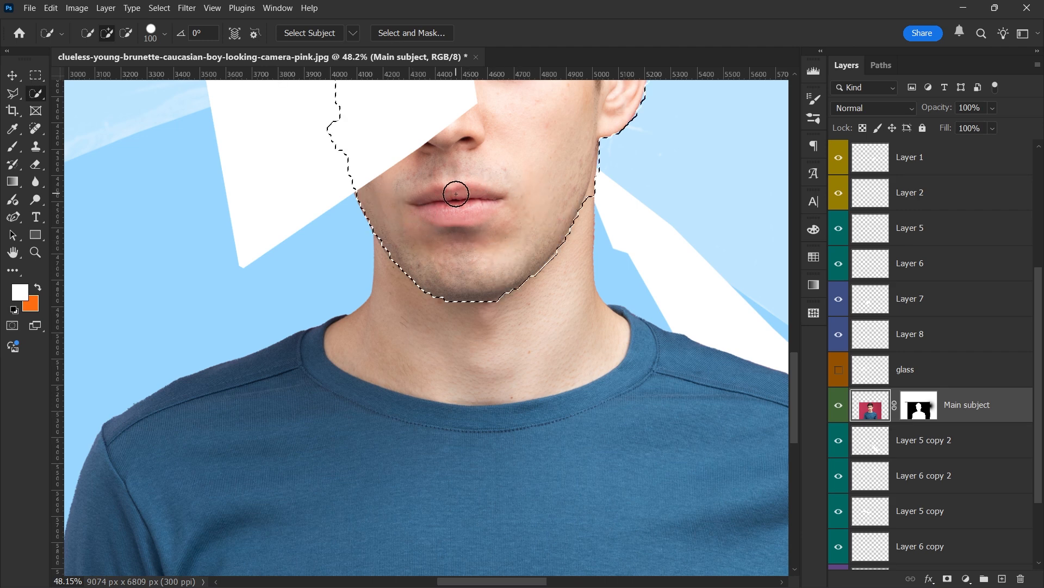
# - Show Layer 3 copy 2 and add an inverted layer mask from the face selection, hiding the shard above the chin
pyautogui.scroll(3, 942, 305)
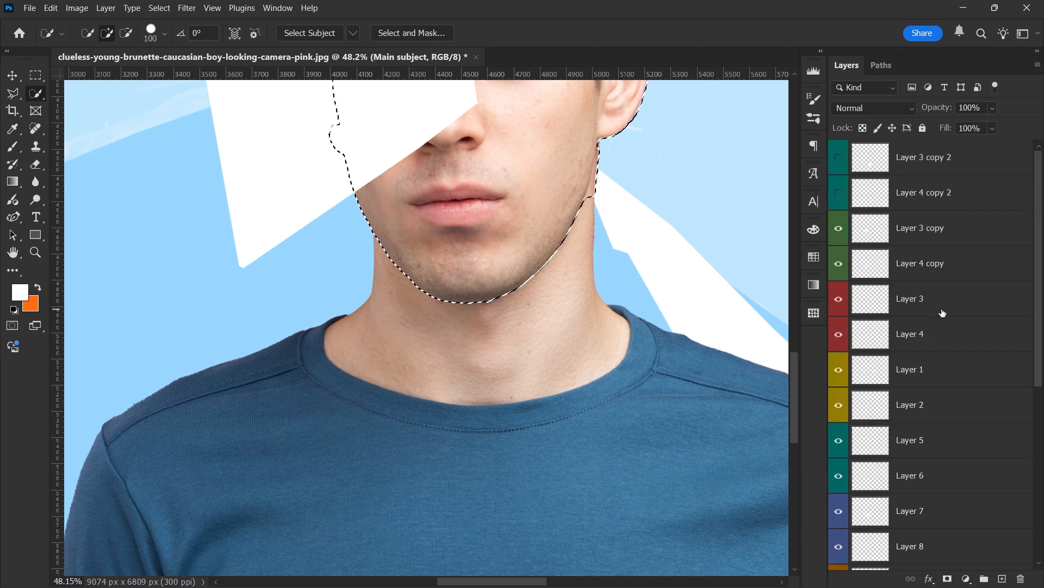
pyautogui.click(840, 159)
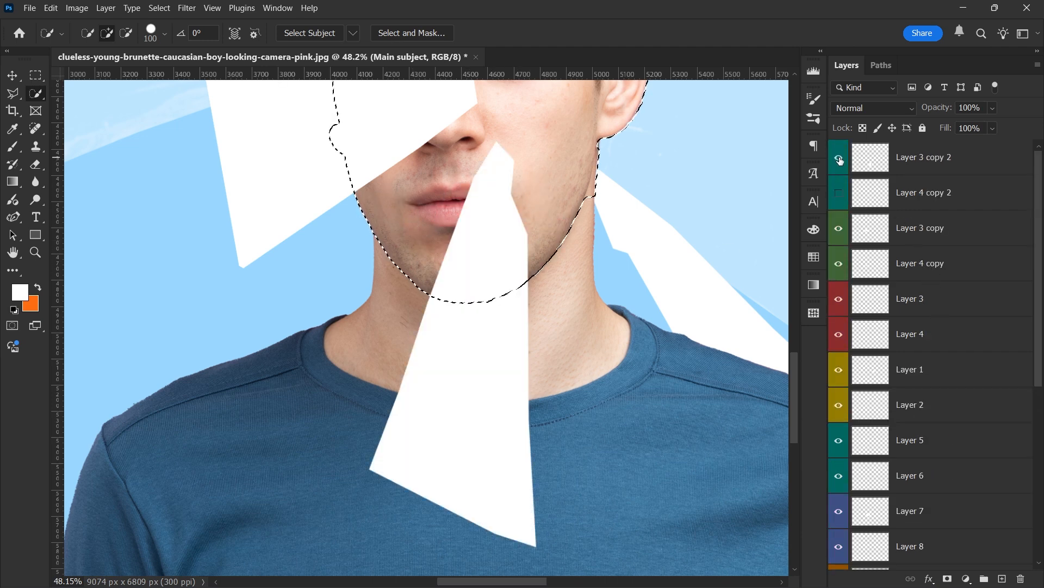
pyautogui.click(895, 163)
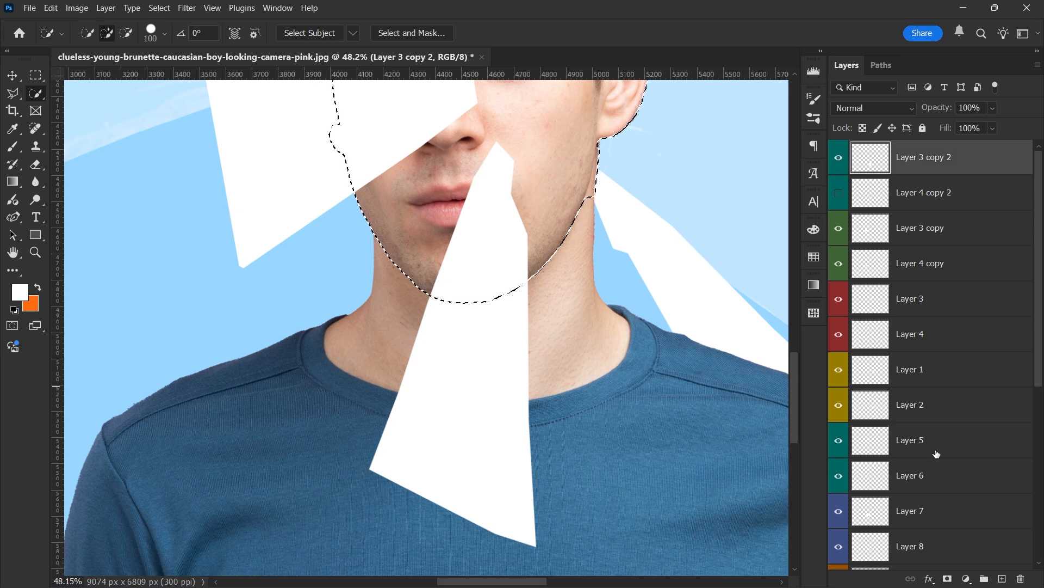
pyautogui.click(948, 579)
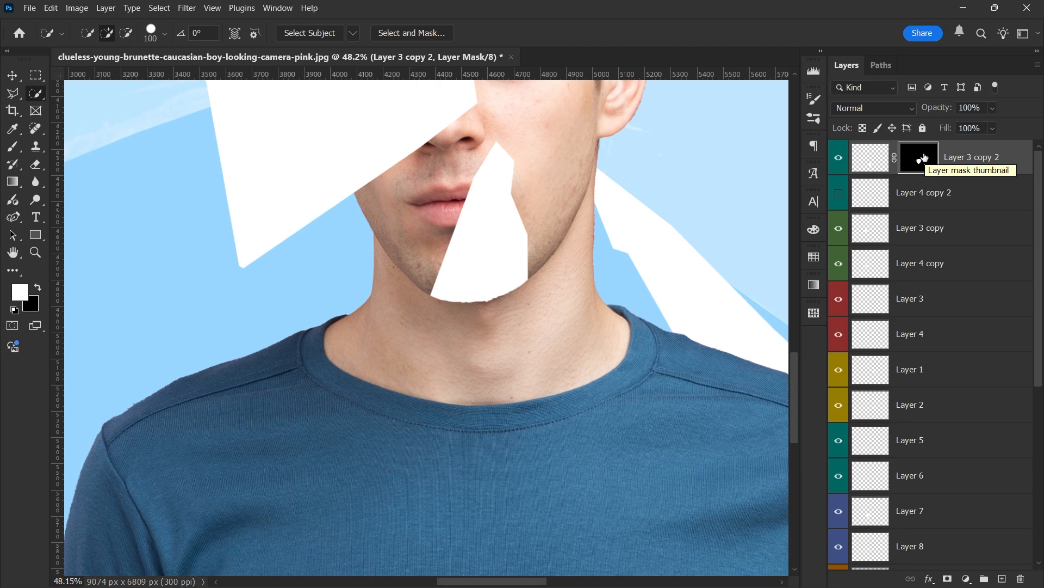
pyautogui.hotkey('ctrl', 'z')
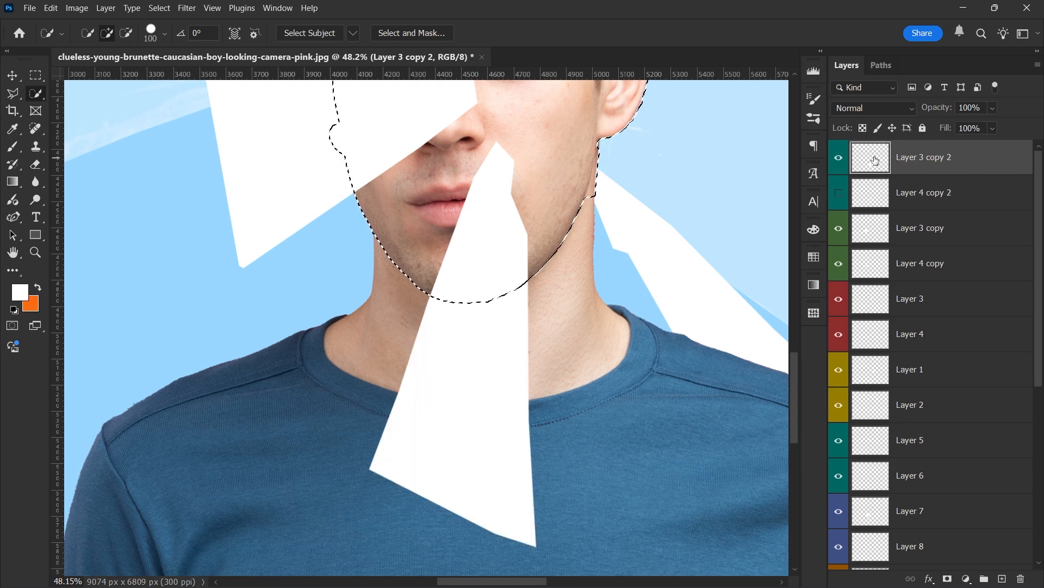
pyautogui.click(949, 579)
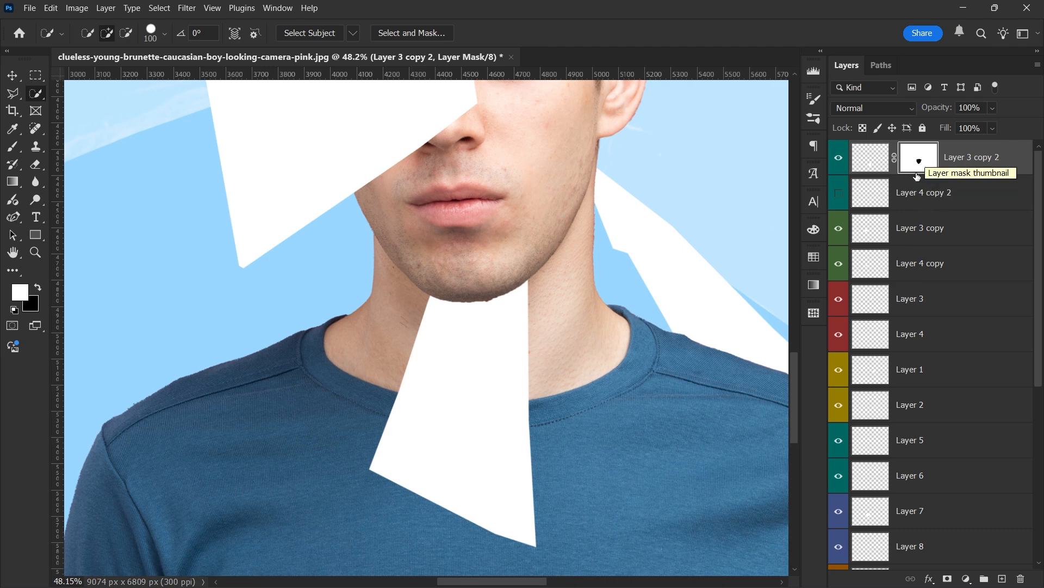
pyautogui.scroll(-2, 441, 367)
pyautogui.scroll(-1, 441, 367)
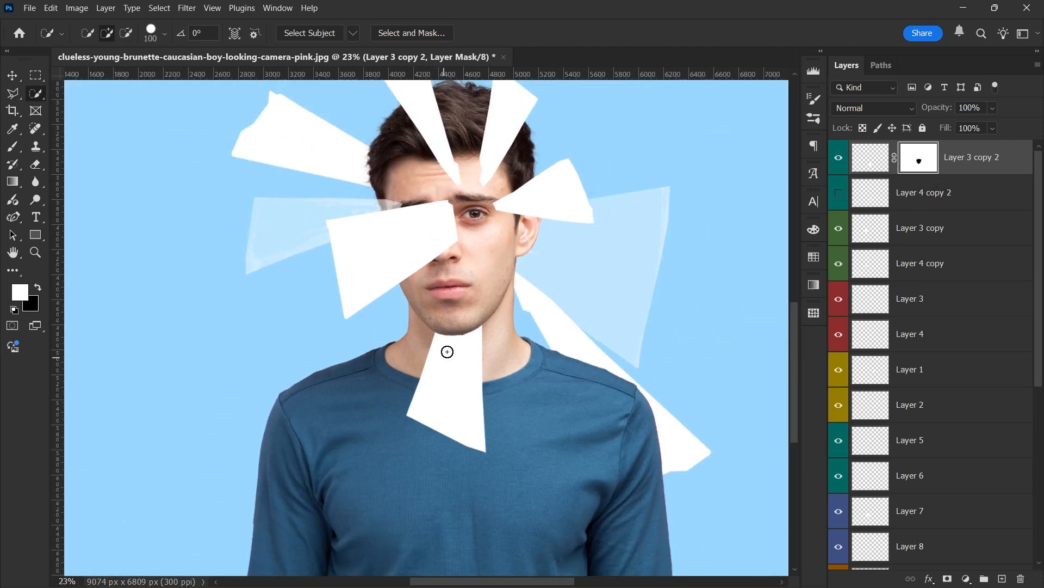
pyautogui.scroll(6, 473, 308)
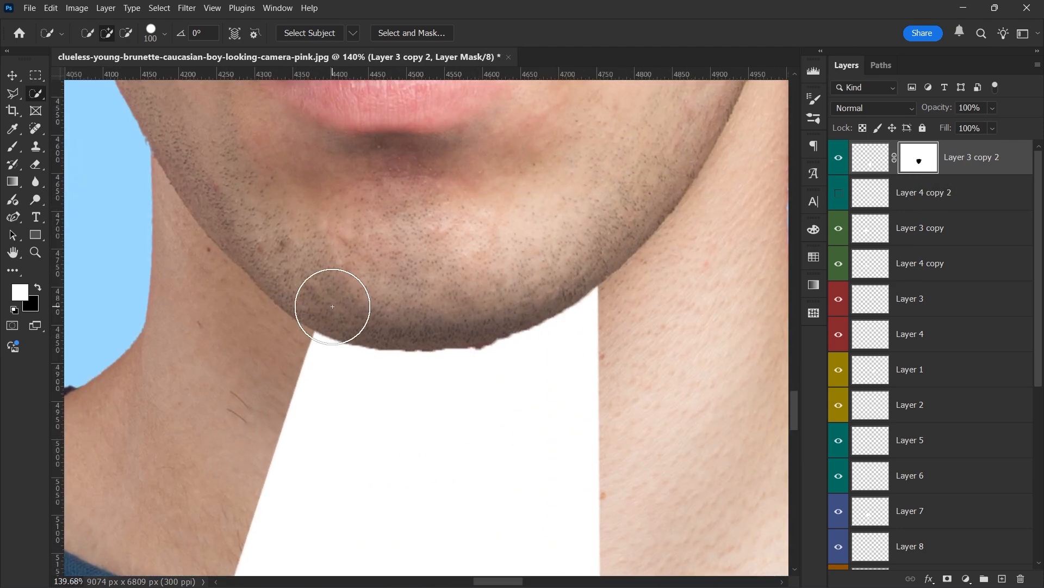
pyautogui.scroll(-4, 476, 342)
pyautogui.scroll(-4, 476, 342)
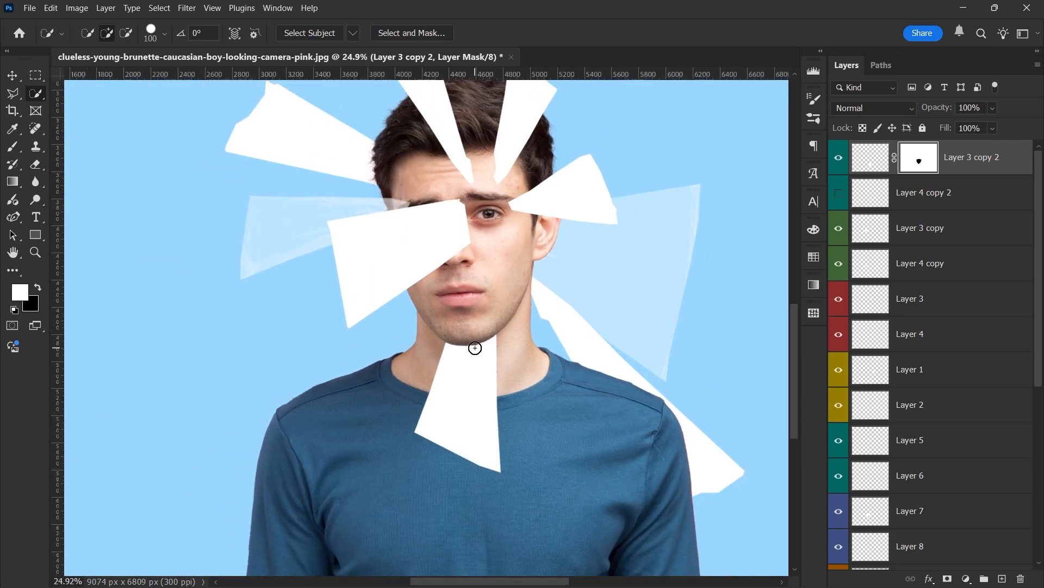
pyautogui.scroll(2, 476, 342)
# - Show Layer 4 copy 2, copy Layer 3 copy 2's layer mask onto it, and check both shard layers by toggling their visibility
pyautogui.click(840, 195)
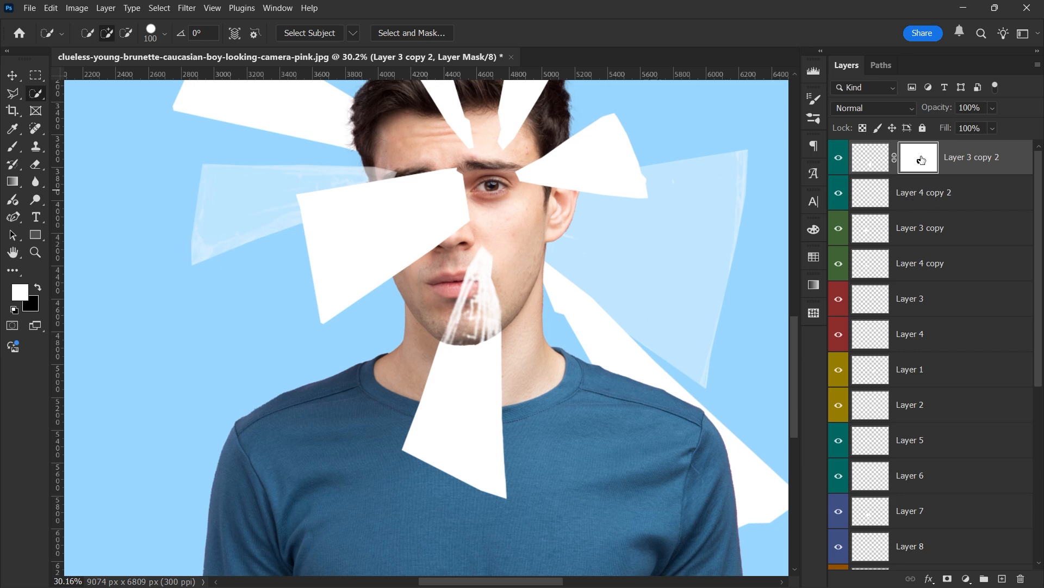
pyautogui.moveTo(930, 166); pyautogui.dragTo(924, 194)
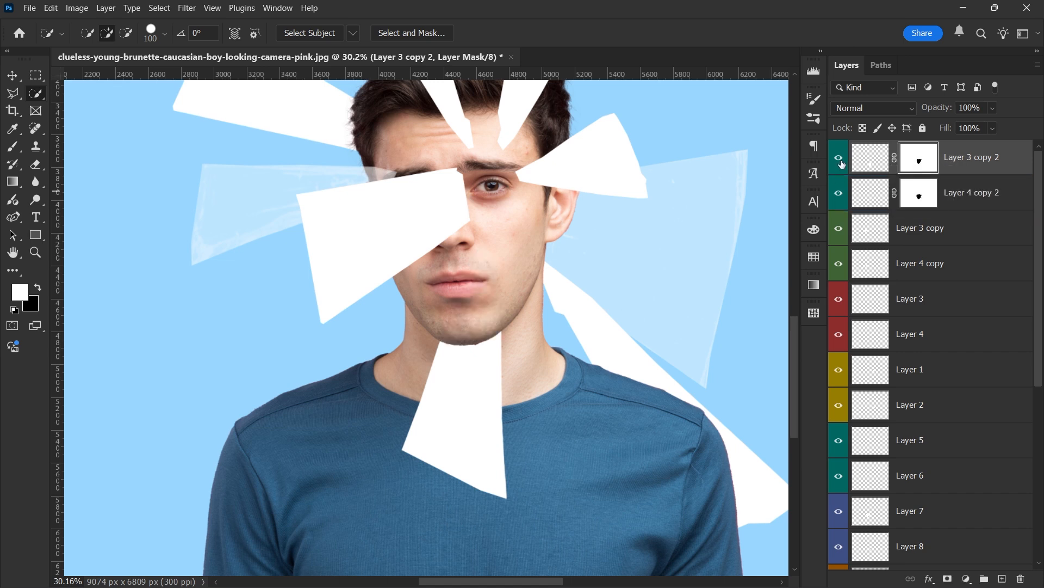
pyautogui.click(838, 194)
pyautogui.click(841, 164)
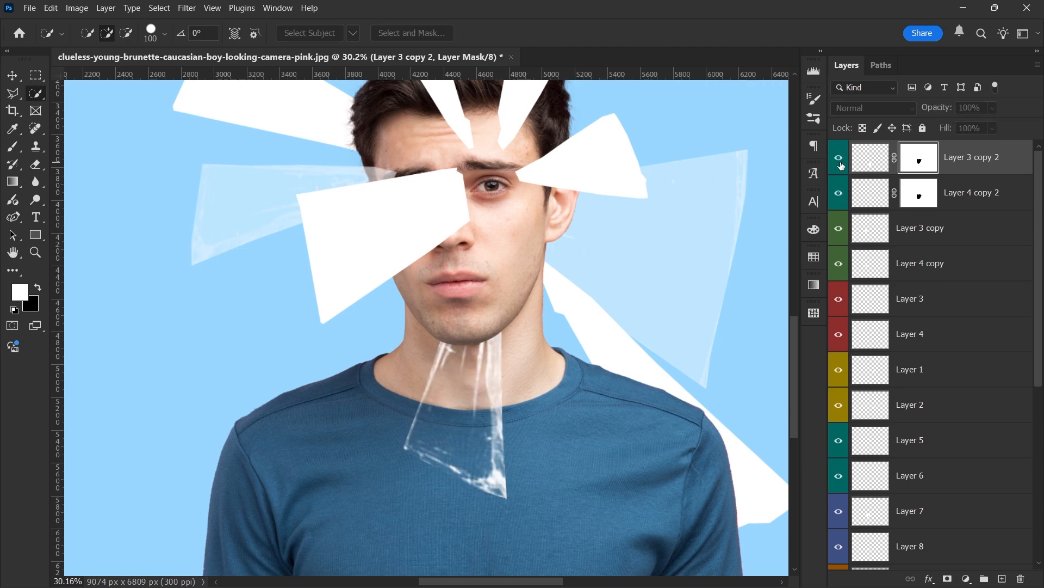
pyautogui.click(841, 164)
pyautogui.click(841, 165)
pyautogui.click(842, 166)
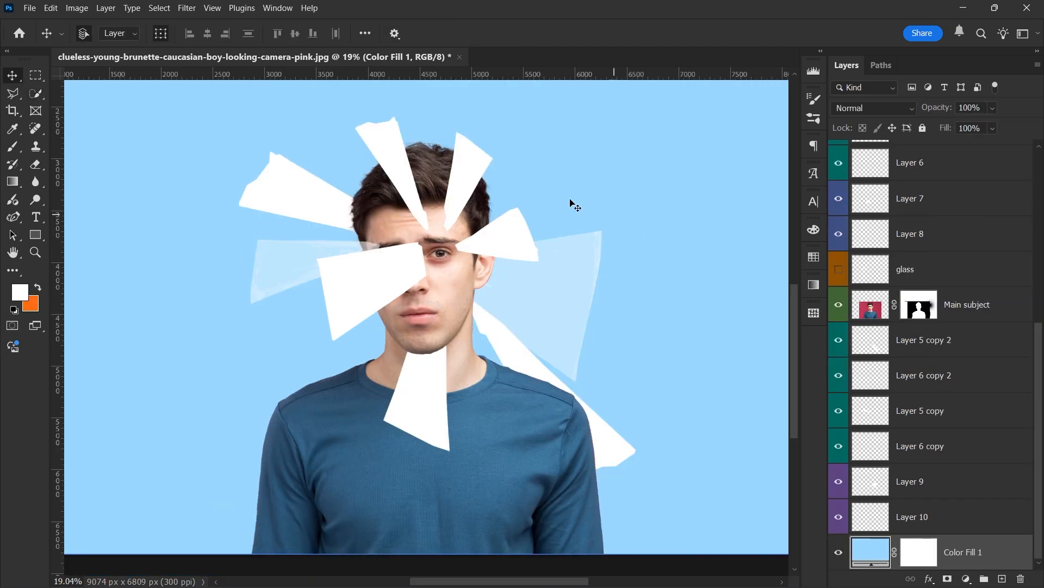
# - Duplicate Layer 3 and Layer 4, scale the copies to 165.79% and rotate them 35.88° beside the man's head
pyautogui.click(460, 177)
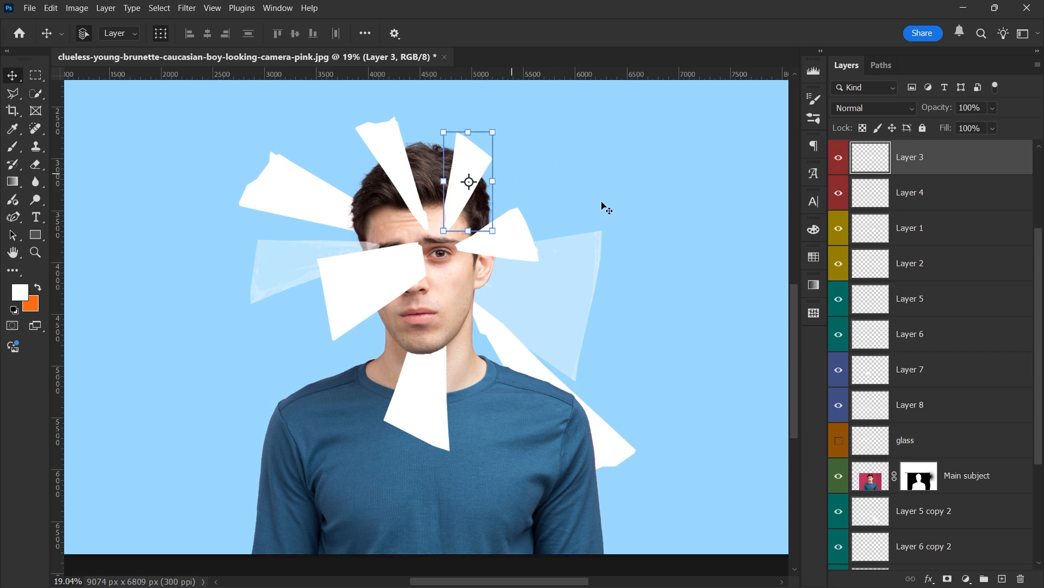
pyautogui.keyDown('shift'); pyautogui.click(928, 195); pyautogui.keyUp('shift')
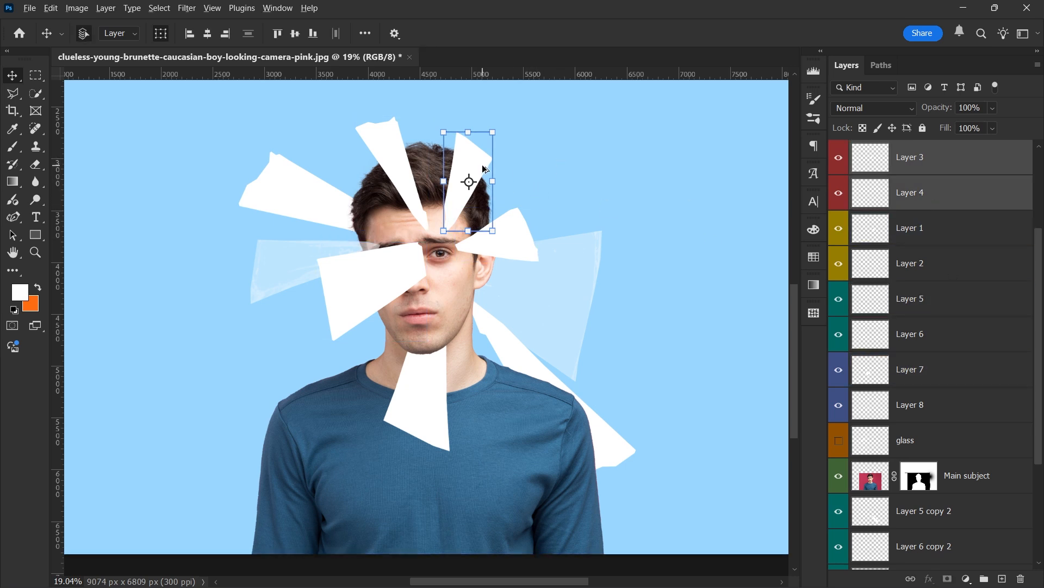
pyautogui.moveTo(484, 169); pyautogui.dragTo(623, 164)
pyautogui.moveTo(564, 182); pyautogui.dragTo(606, 165)
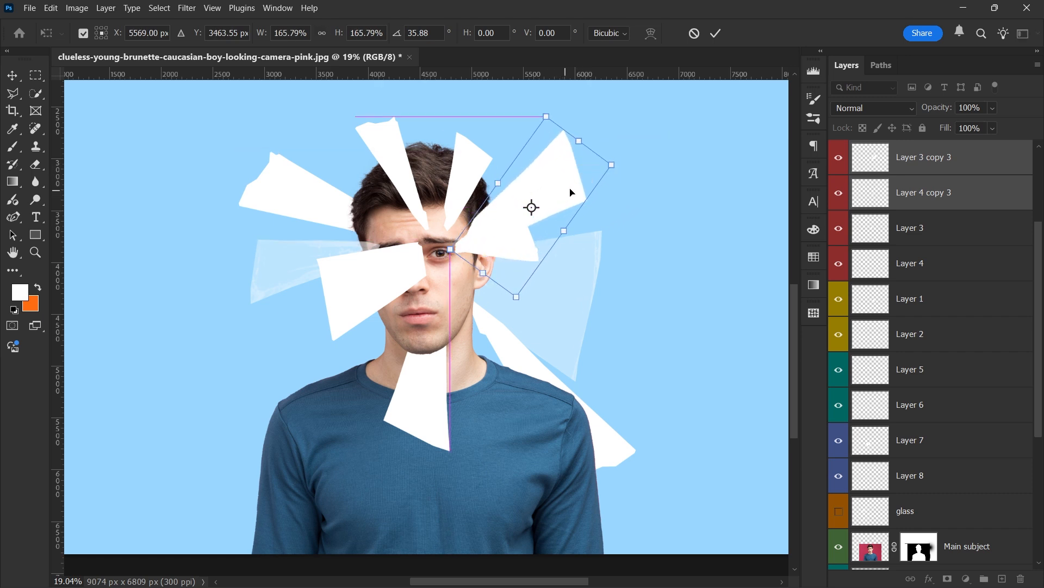
pyautogui.click(716, 34)
# - Move Layer 3 copy 3 and Layer 4 copy 3 directly below the Main subject layer
pyautogui.scroll(-5, 909, 185)
pyautogui.click(908, 180)
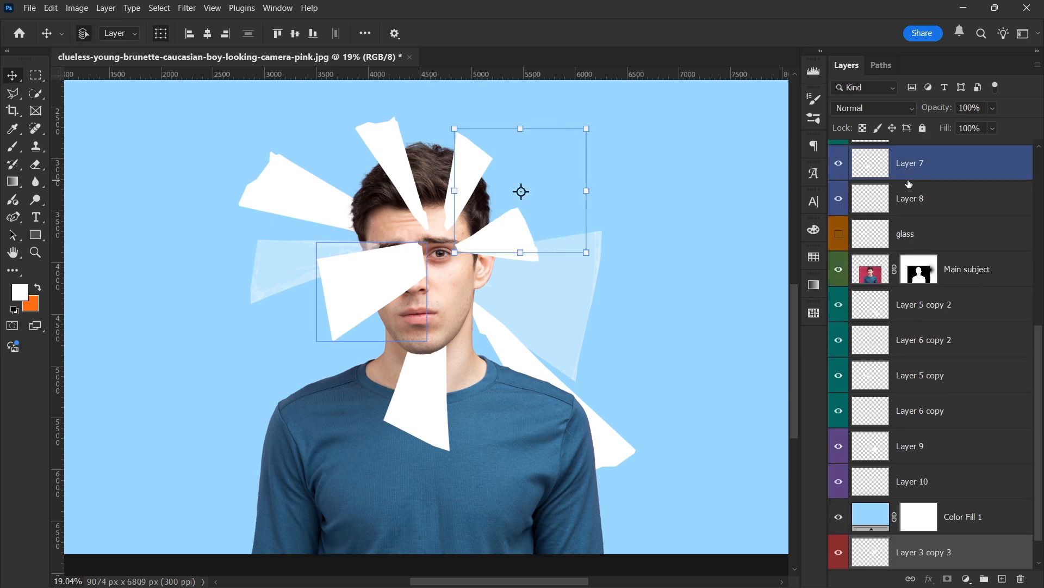
pyautogui.moveTo(931, 554); pyautogui.dragTo(930, 300)
pyautogui.scroll(-3, 542, 211)
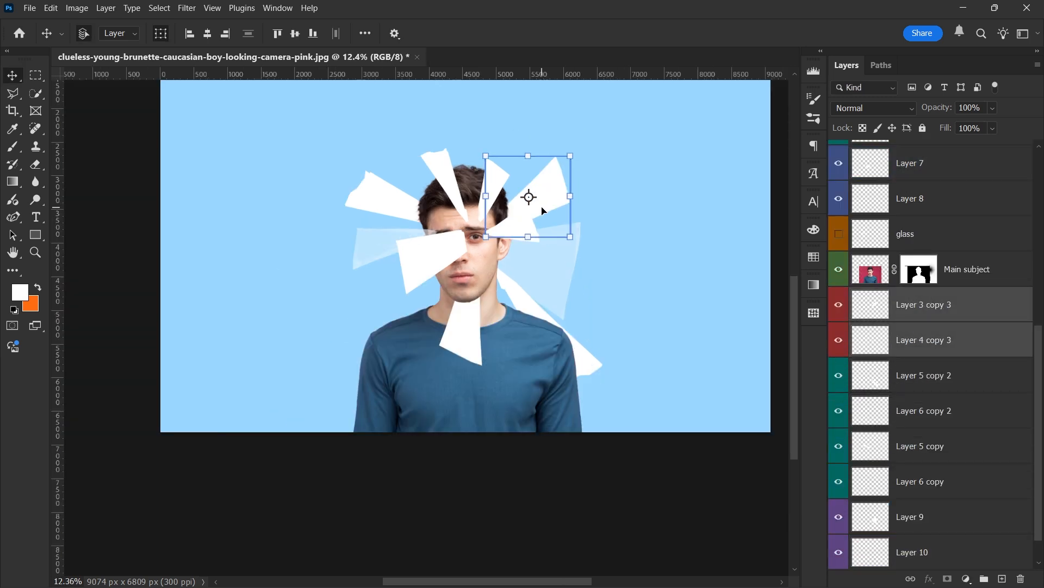
# - Set the opacity of Layer 3 copy 3 and Layer 4 copy 3 to 58%
pyautogui.scroll(2, 542, 211)
pyautogui.click(992, 108)
pyautogui.click(979, 123)
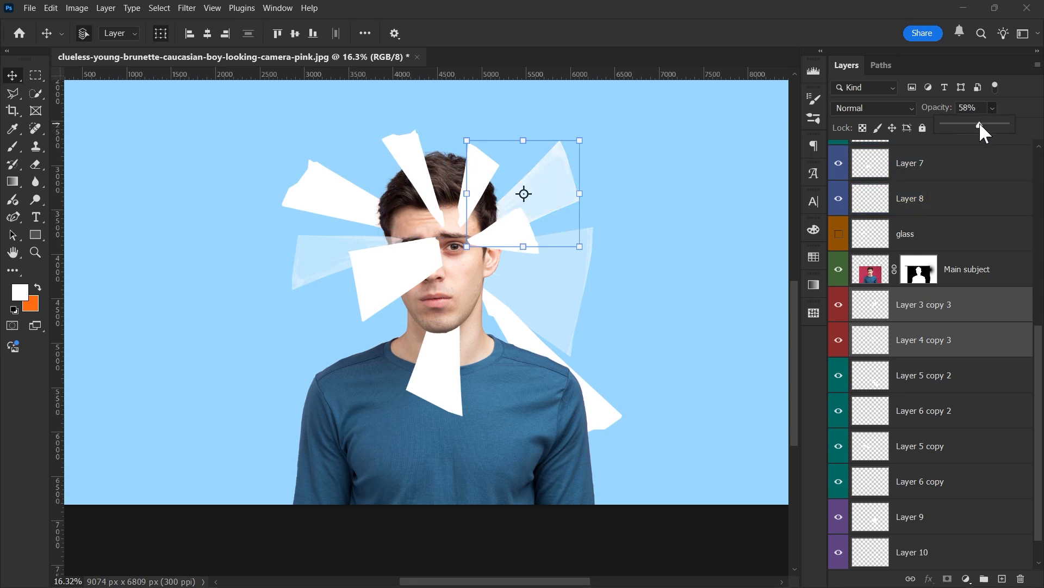
# - Transform Layer 3 copy 3 and Layer 4 copy 3 slightly, adjusting the shard's angle and position behind the head
pyautogui.scroll(2, 657, 194)
pyautogui.moveTo(527, 201); pyautogui.dragTo(394, 279)
pyautogui.moveTo(636, 198); pyautogui.dragTo(626, 181)
pyautogui.moveTo(545, 199); pyautogui.dragTo(575, 184)
pyautogui.click(710, 38)
# - Set the opacity of Layer 3 copy 3, Layer 4 copy 3 and the other translucent shards behind the man to 100%
pyautogui.scroll(-2, 536, 221)
pyautogui.click(574, 180)
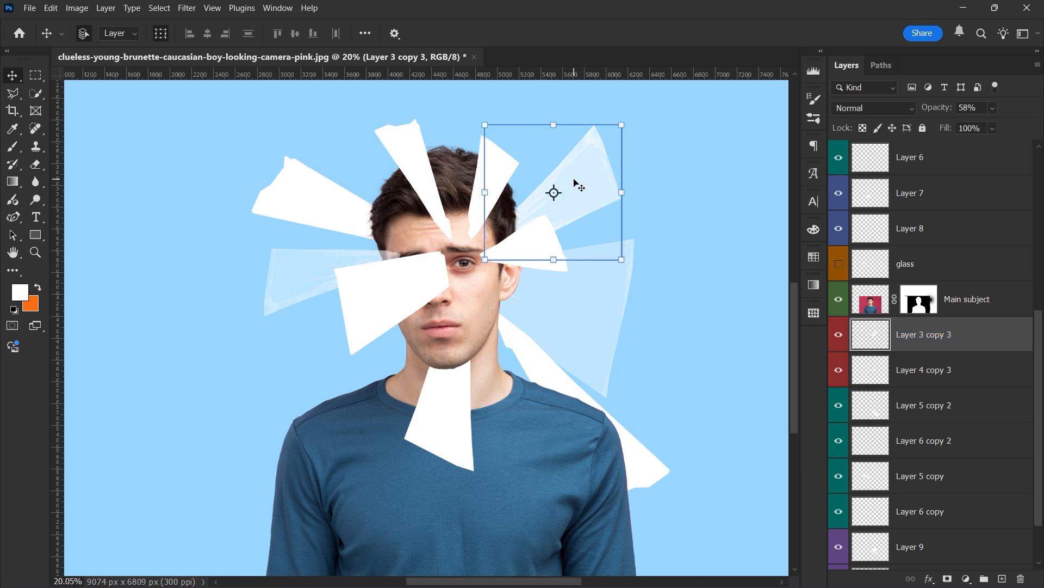
pyautogui.click(940, 369)
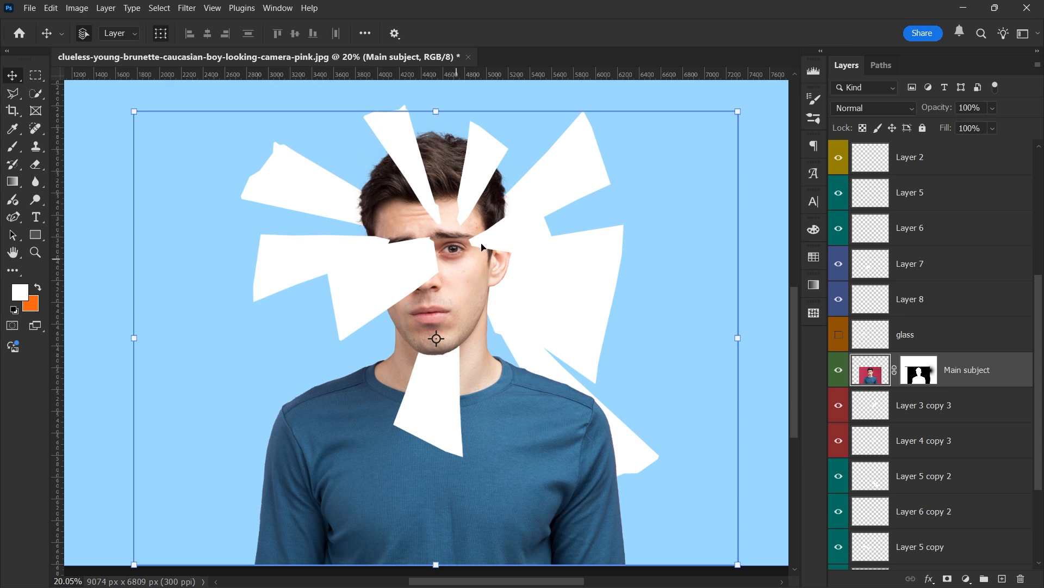
pyautogui.click(927, 376)
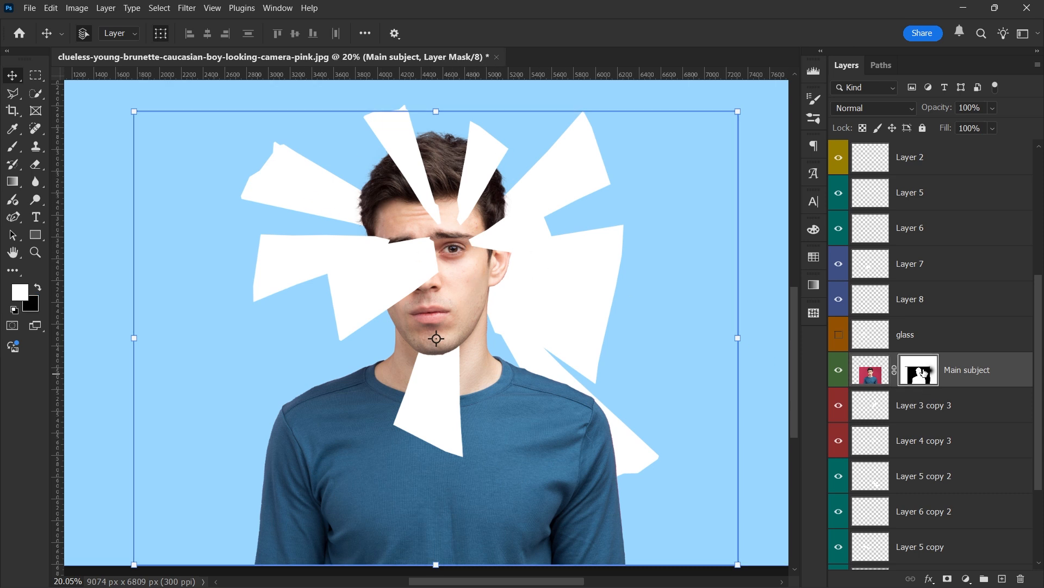
pyautogui.rightClick(921, 371)
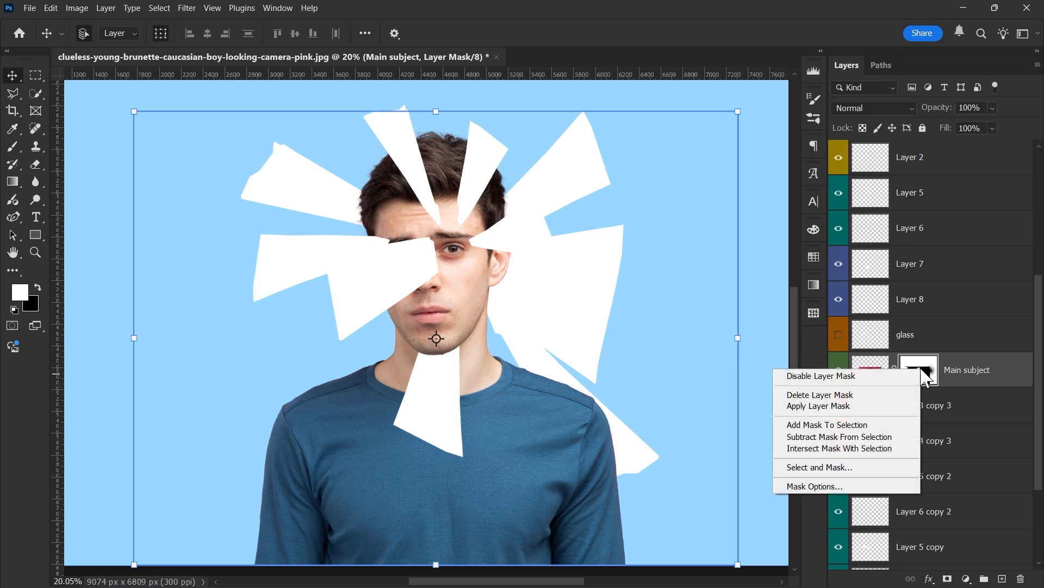
pyautogui.click(848, 404)
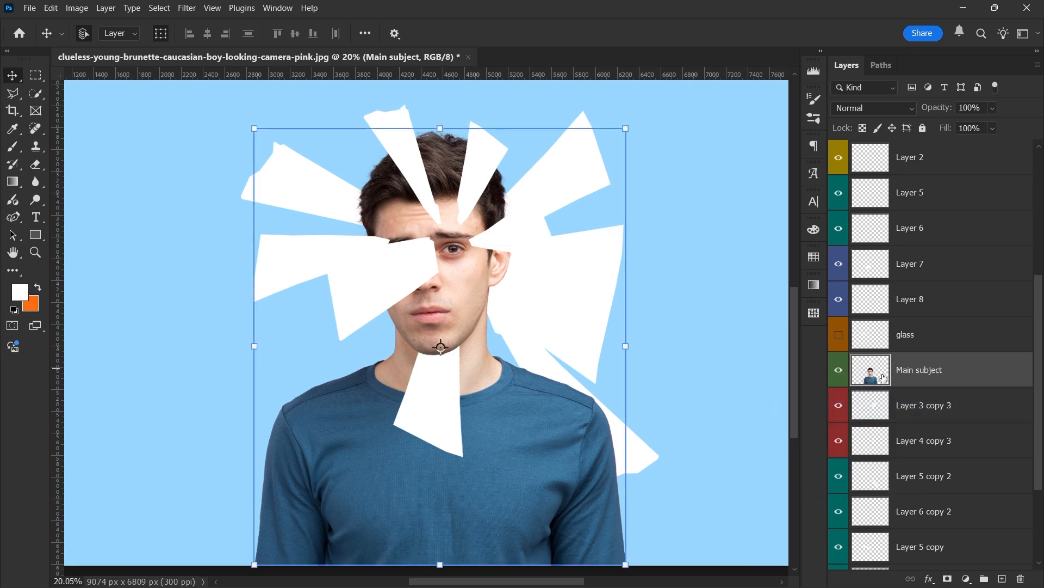
pyautogui.hotkey('ctrl', 'z')
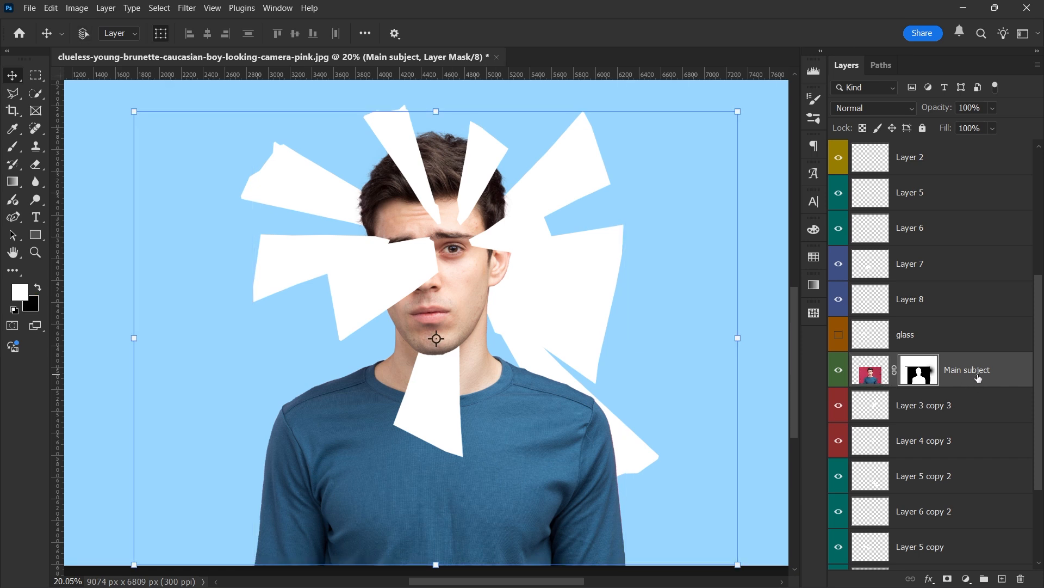
pyautogui.hotkey('ctrl', 'j')
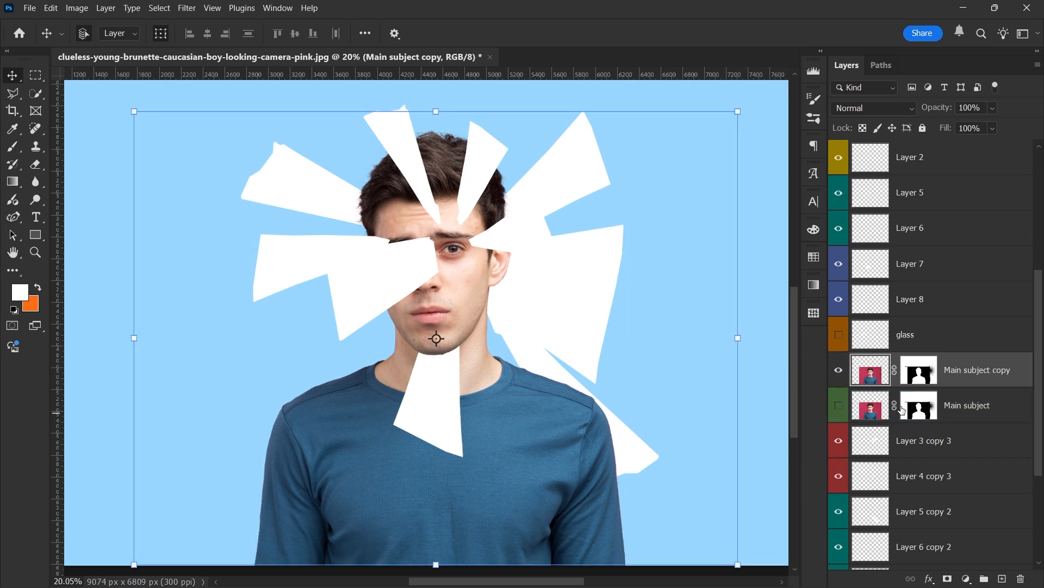
pyautogui.hotkey('ctrl', 'z')
pyautogui.hotkey('ctrl', 'z')
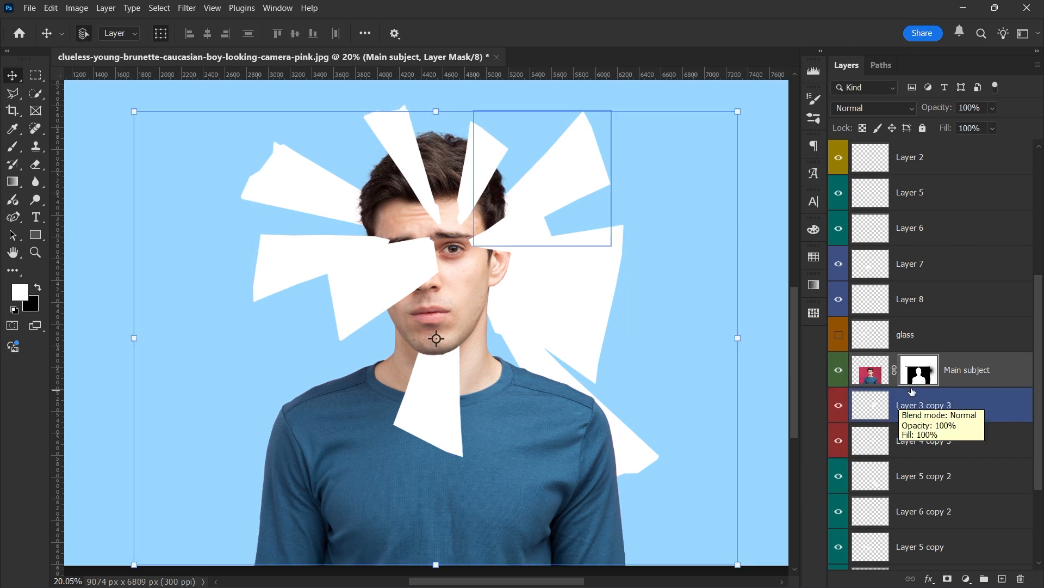
# - Apply the layer mask of the Main subject layer permanently to its pixels
pyautogui.rightClick(919, 369)
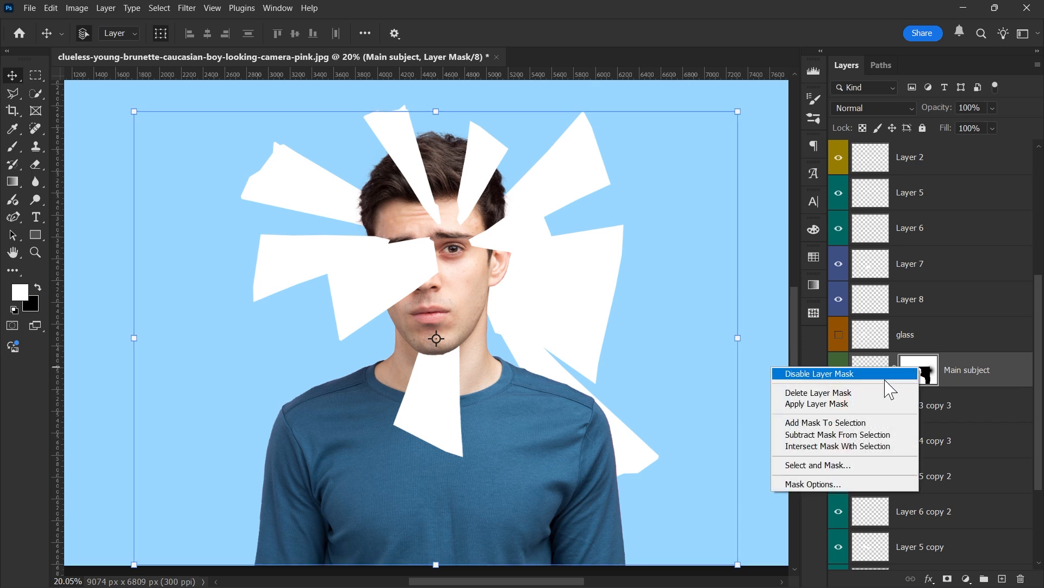
pyautogui.click(869, 405)
pyautogui.click(888, 192)
pyautogui.click(954, 371)
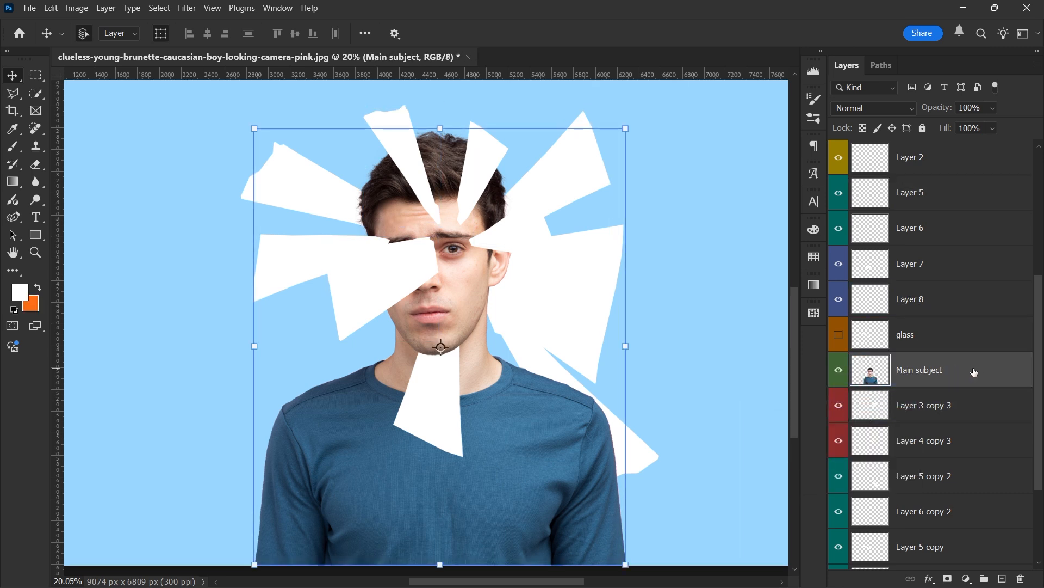
# - Mask a duplicate of the Main subject layer to the shard shape of Layer 5, and hide Layer 5
pyautogui.hotkey('ctrl', 'j')
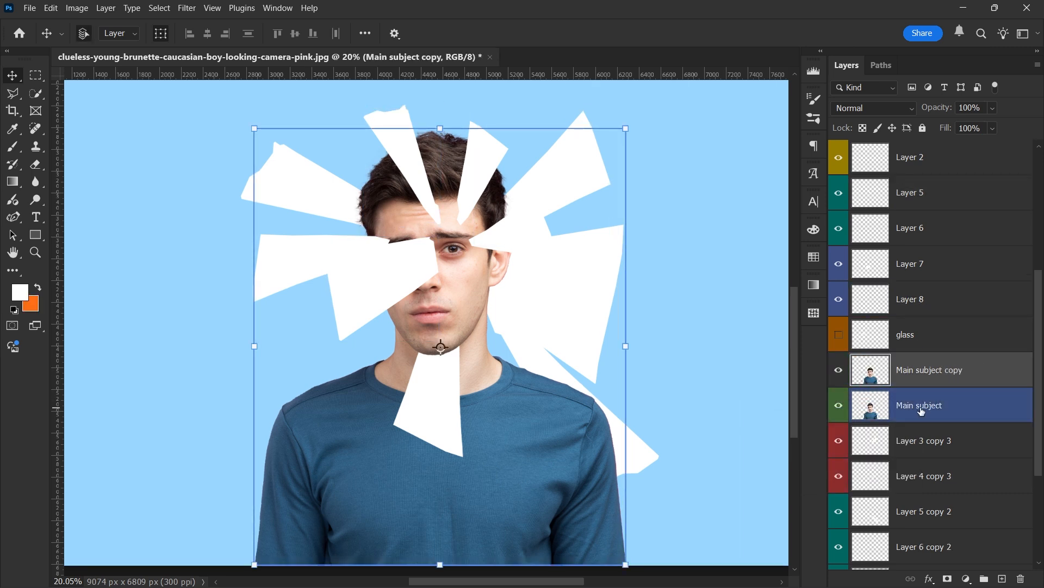
pyautogui.scroll(2, 951, 376)
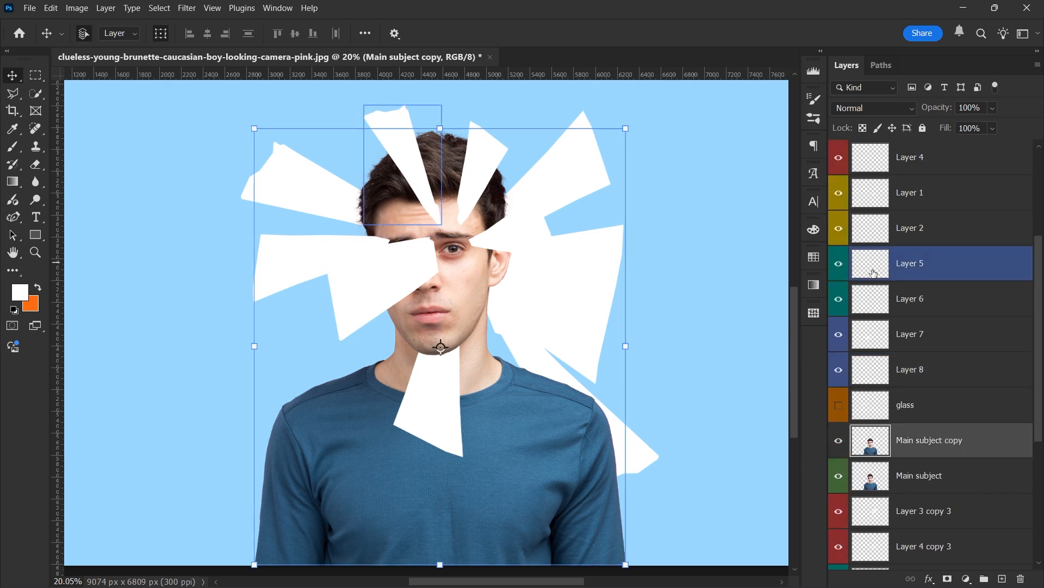
pyautogui.moveTo(876, 270); pyautogui.dragTo(876, 272)
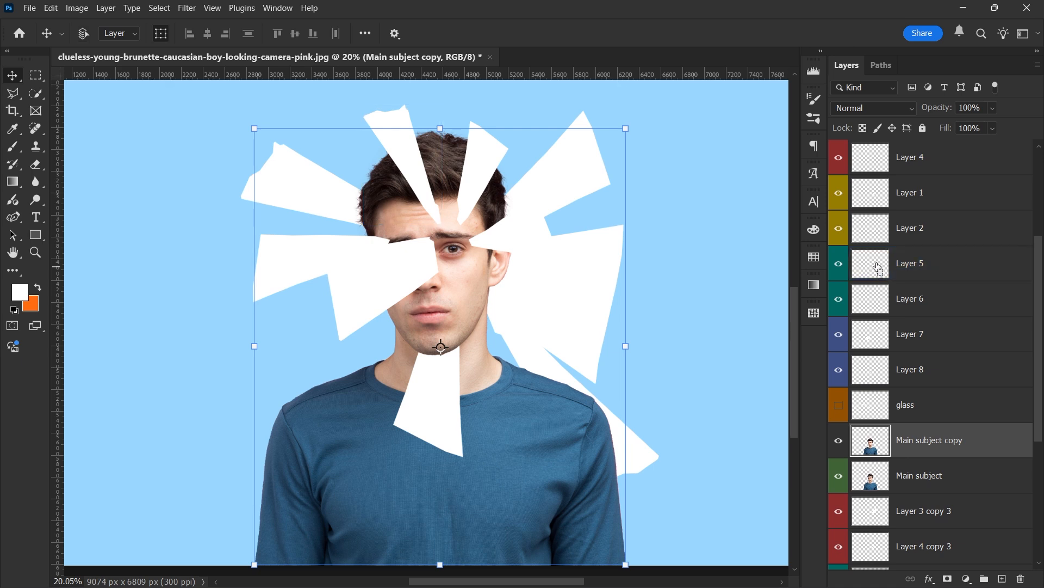
pyautogui.keyDown('ctrl'); pyautogui.click(876, 271); pyautogui.keyUp('ctrl')
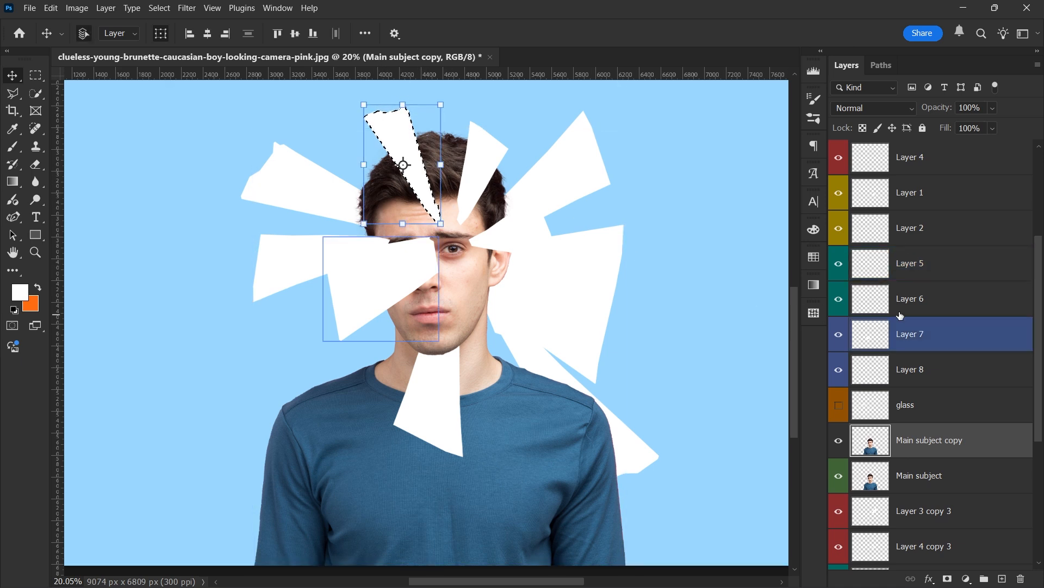
pyautogui.scroll(-1, 957, 371)
pyautogui.scroll(-2, 958, 371)
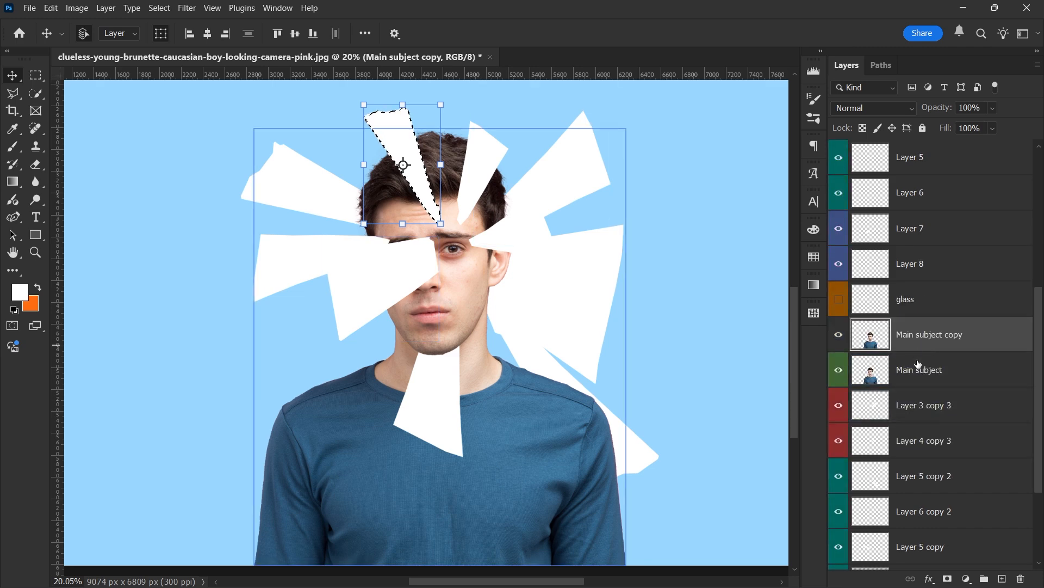
pyautogui.click(948, 578)
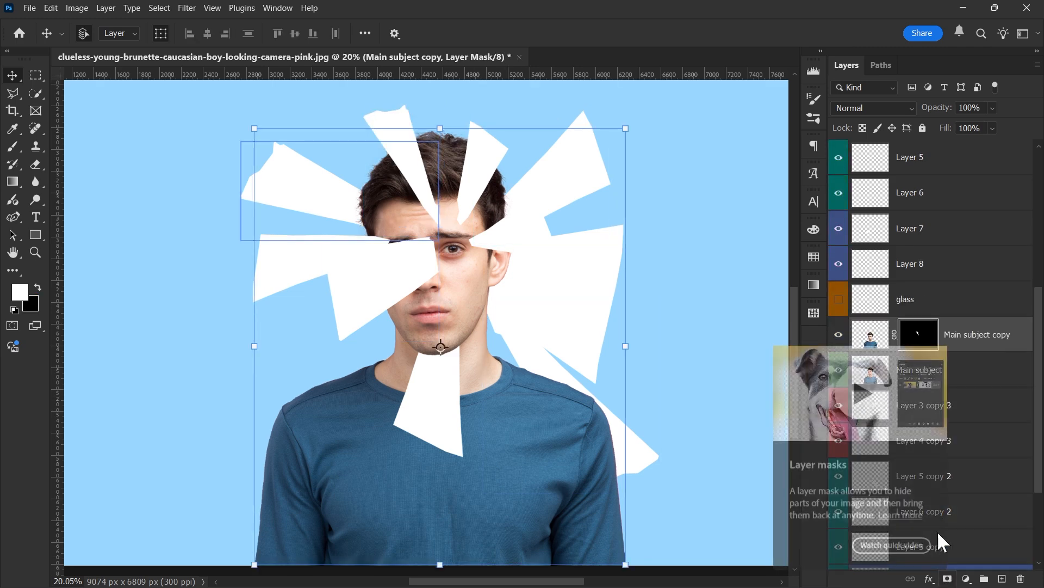
pyautogui.scroll(3, 903, 267)
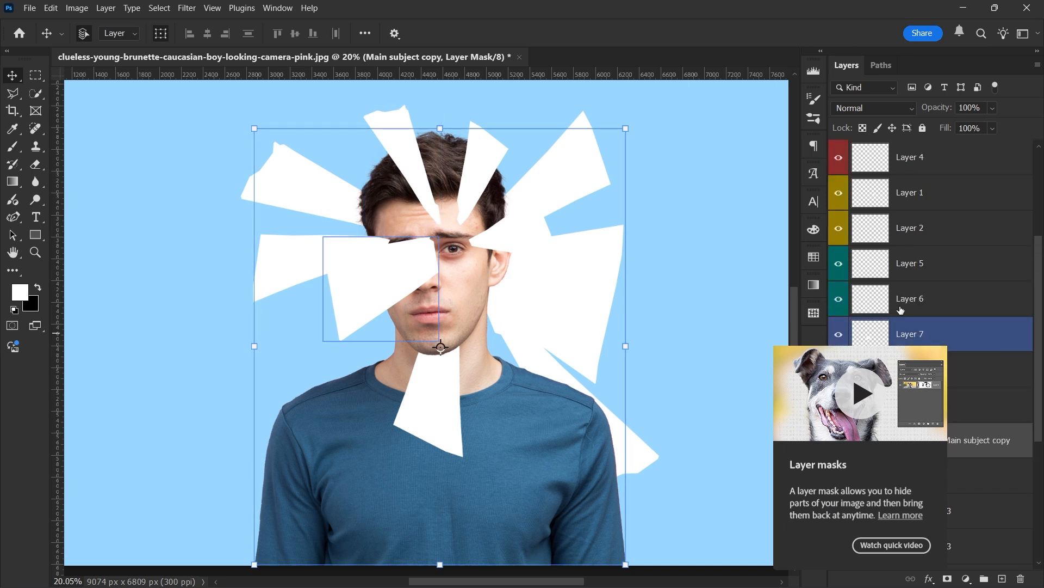
pyautogui.click(839, 266)
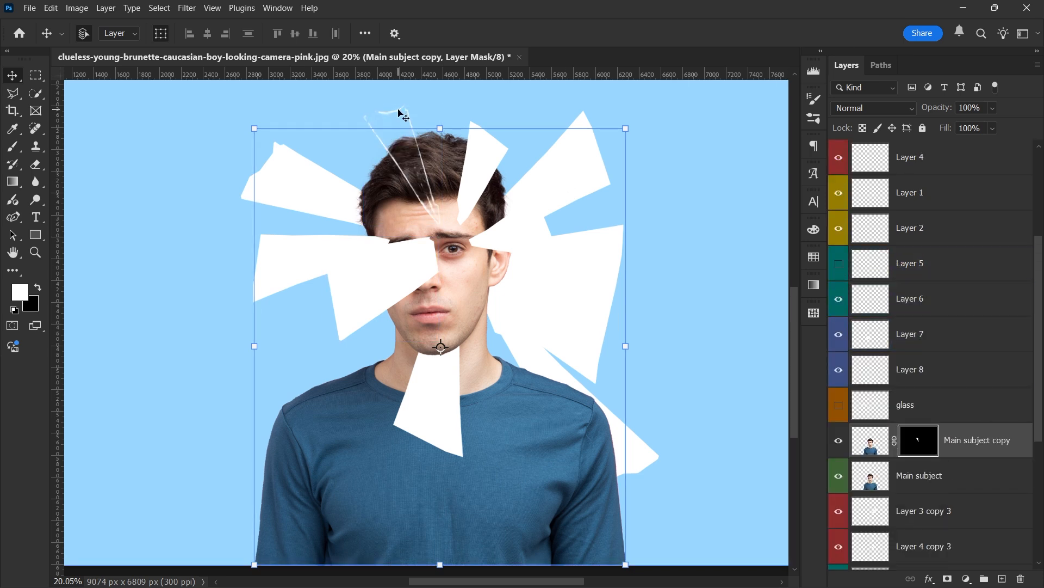
# - Try moving the masked hair piece away from the head, and undo the move
pyautogui.click(128, 136)
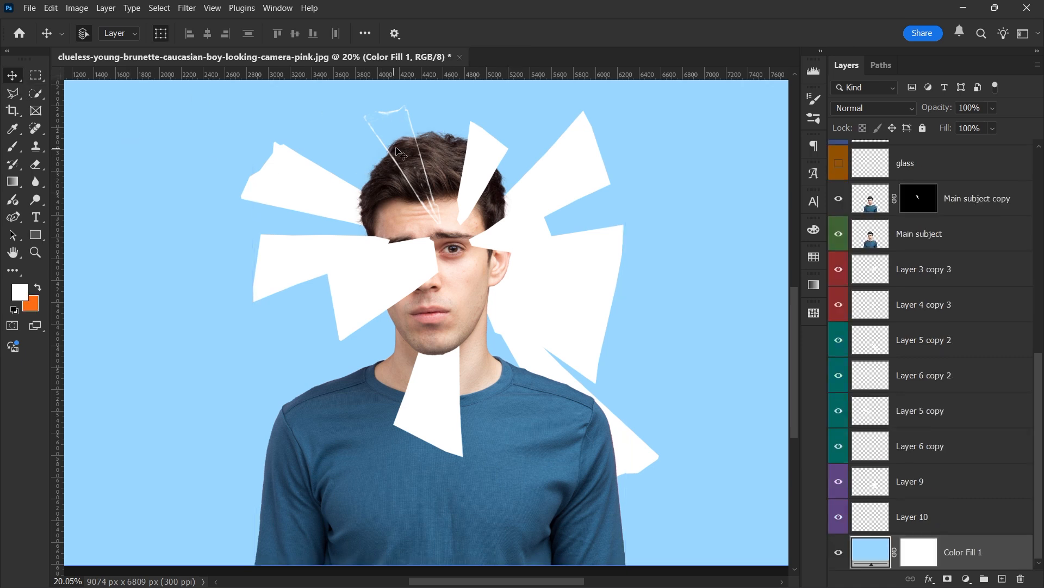
pyautogui.moveTo(405, 150); pyautogui.dragTo(342, 114)
pyautogui.hotkey('ctrl', 'z')
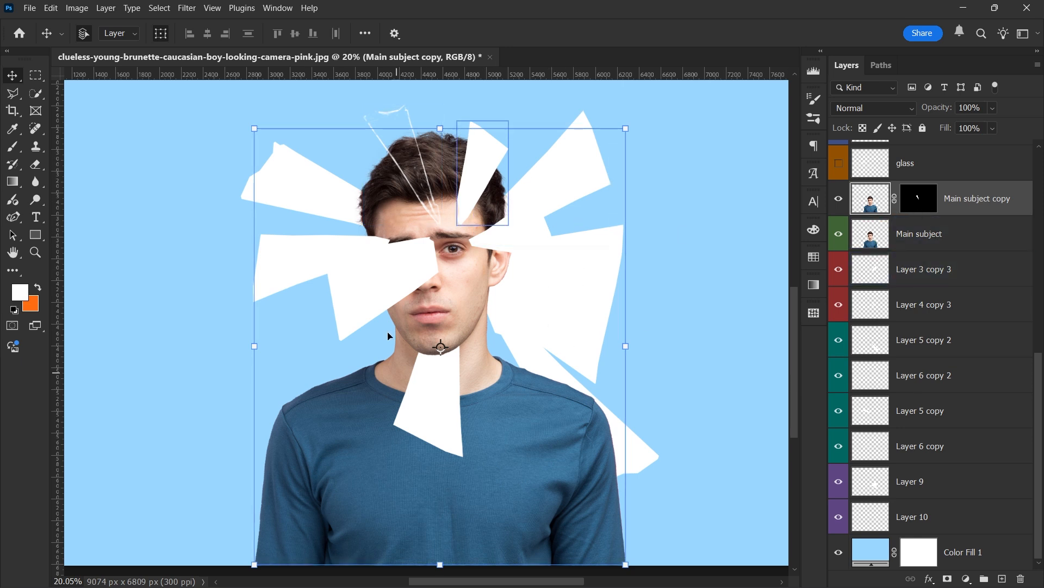
# - Duplicate the Main subject layer again and mask the duplicate to the shard shape of Layer 3
pyautogui.click(484, 180)
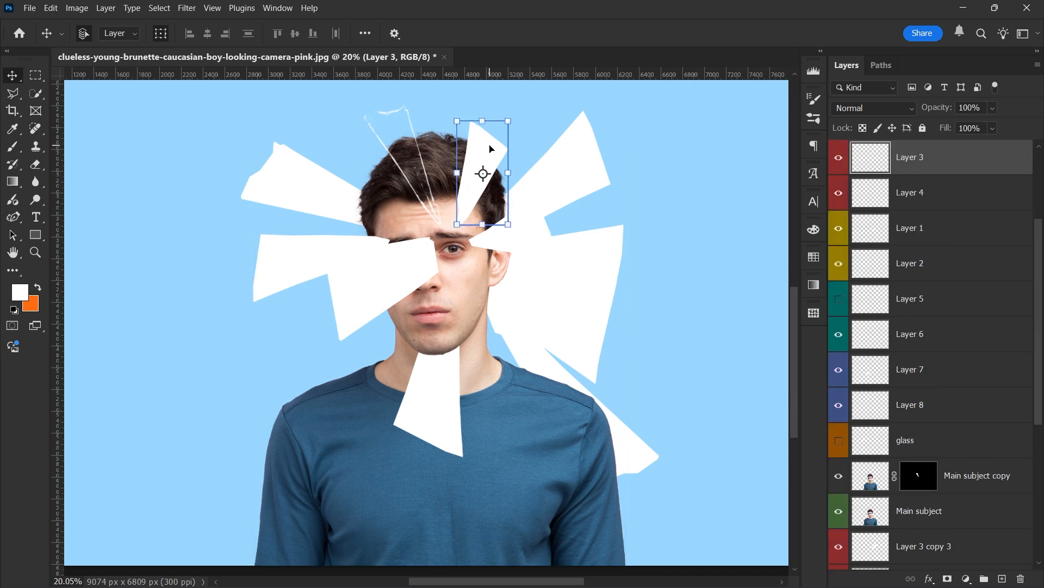
pyautogui.scroll(1, 892, 175)
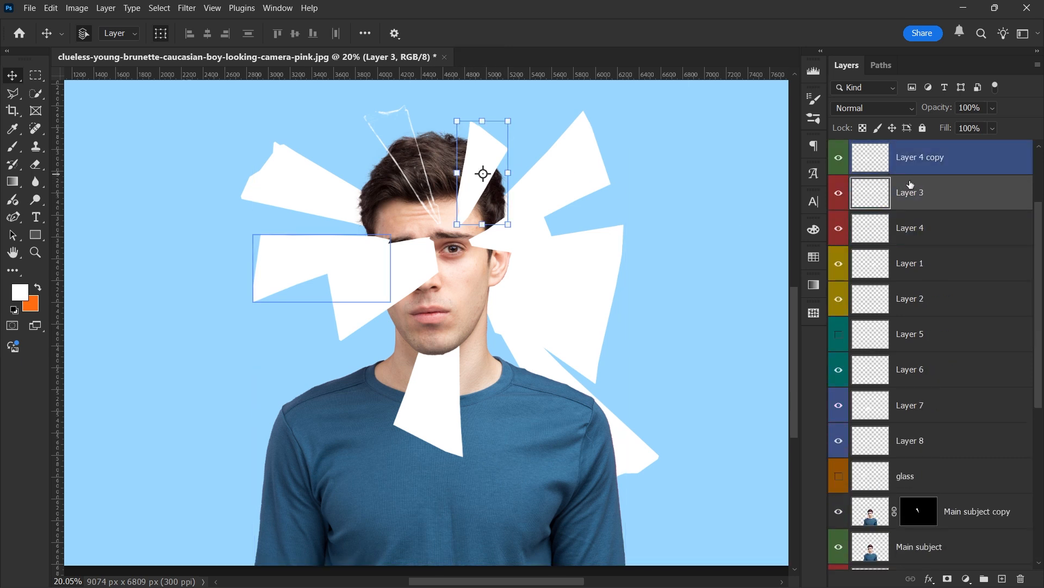
pyautogui.scroll(-4, 906, 201)
pyautogui.click(1003, 298)
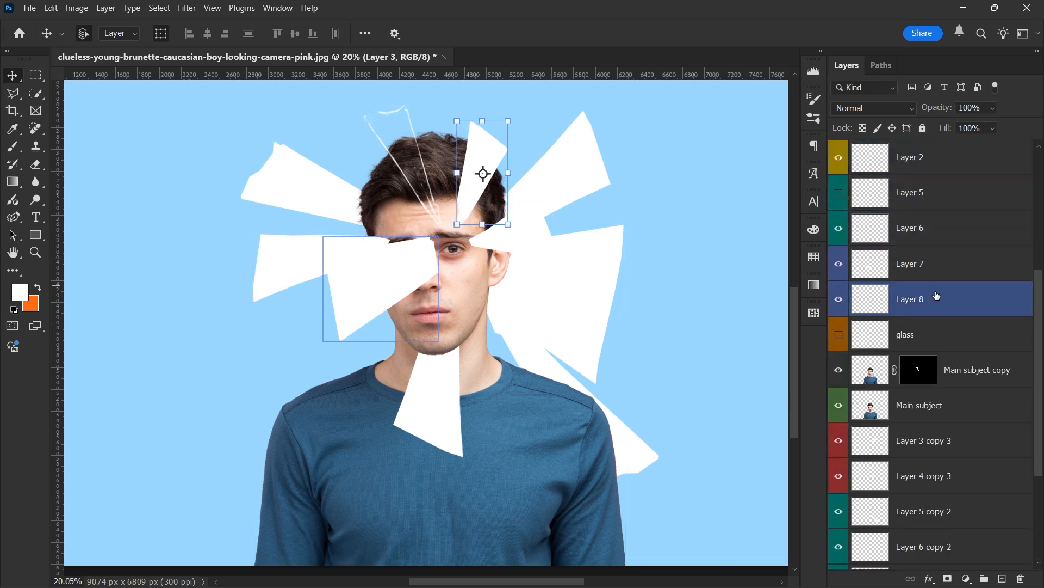
pyautogui.click(1003, 372)
pyautogui.click(963, 411)
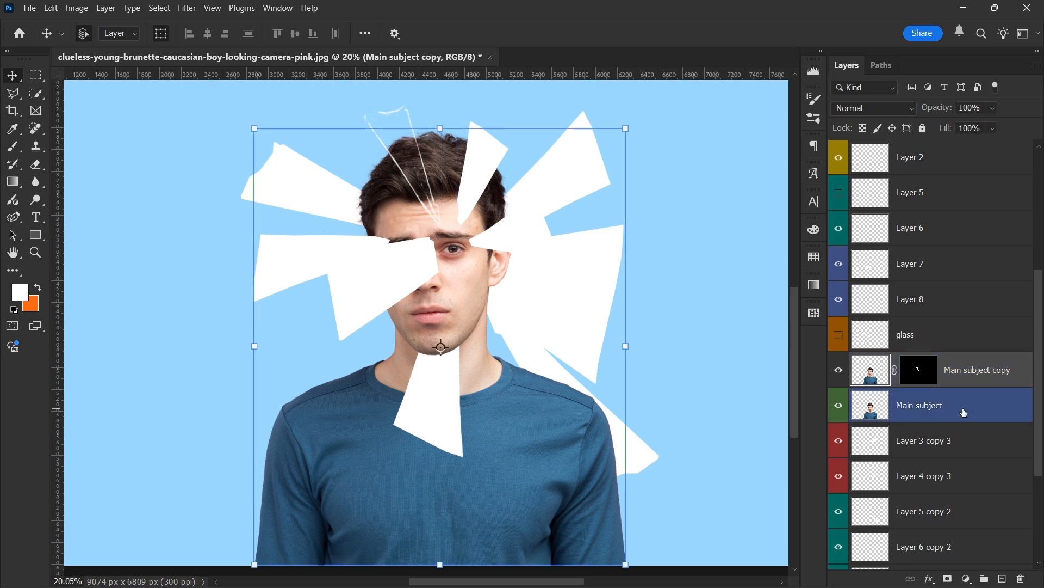
pyautogui.hotkey('ctrl', 'j')
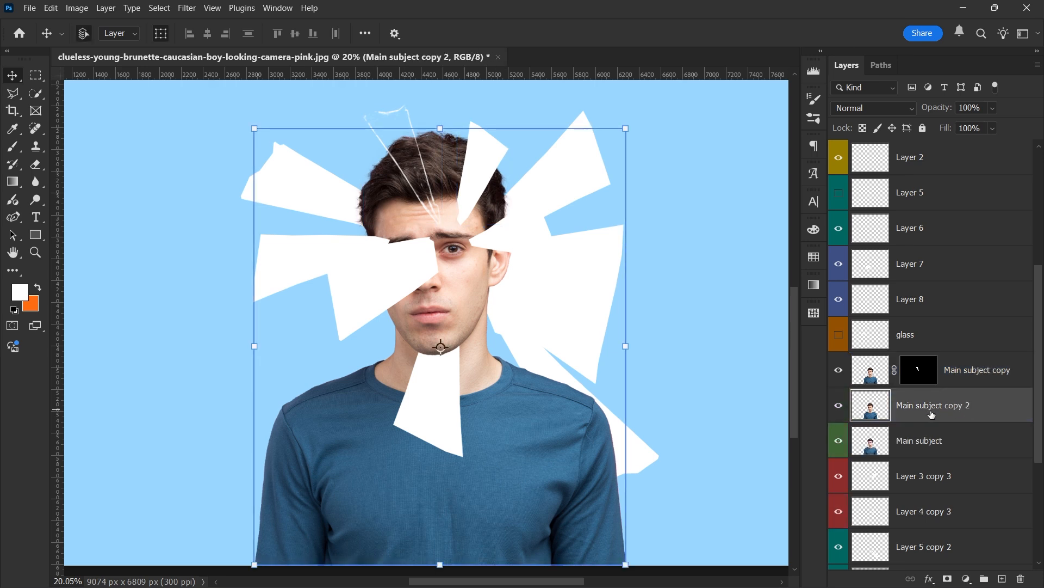
pyautogui.scroll(4, 944, 371)
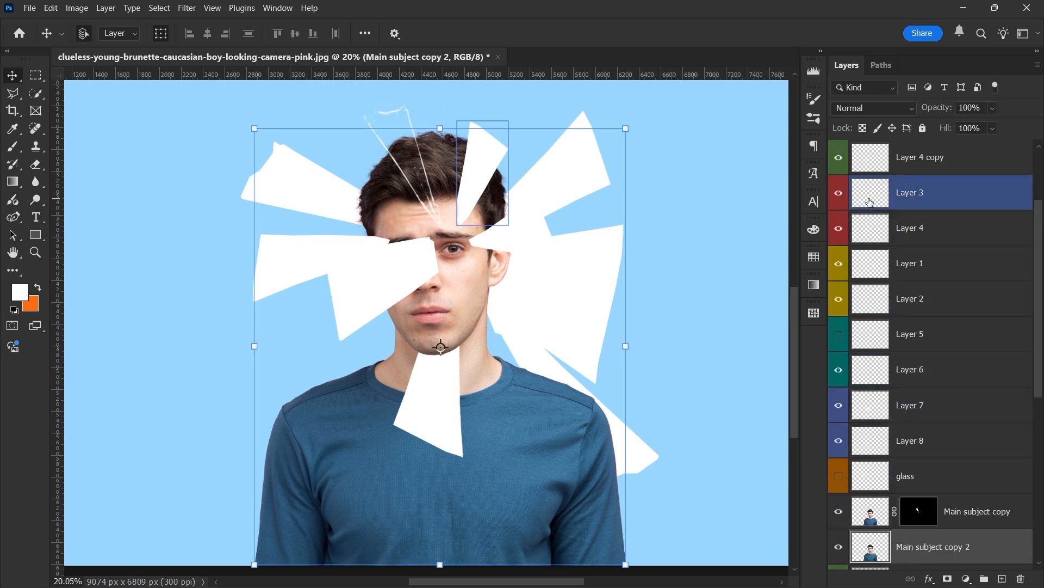
pyautogui.keyDown('ctrl'); pyautogui.click(872, 200); pyautogui.keyUp('ctrl')
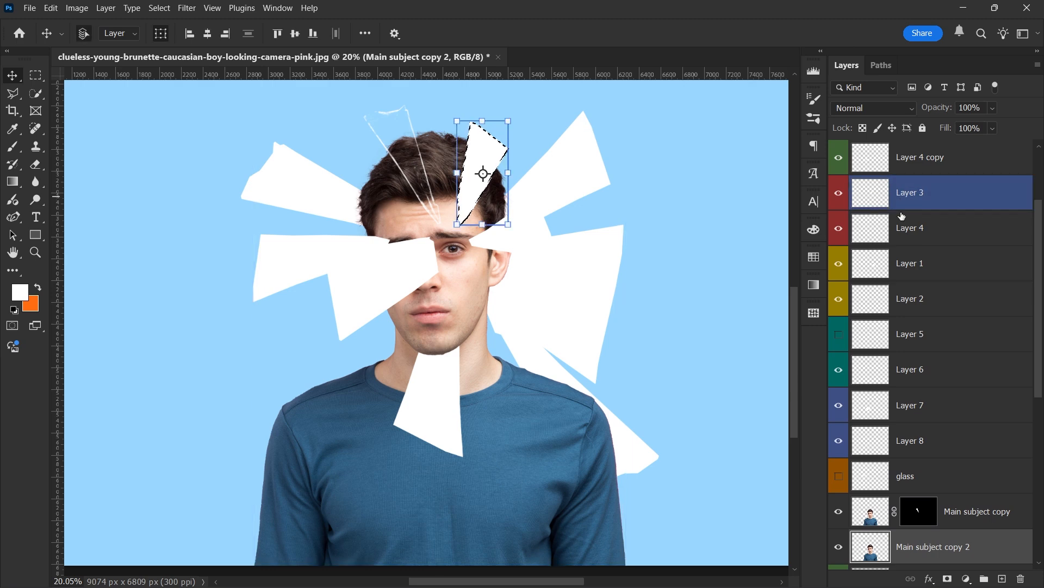
pyautogui.scroll(-4, 954, 310)
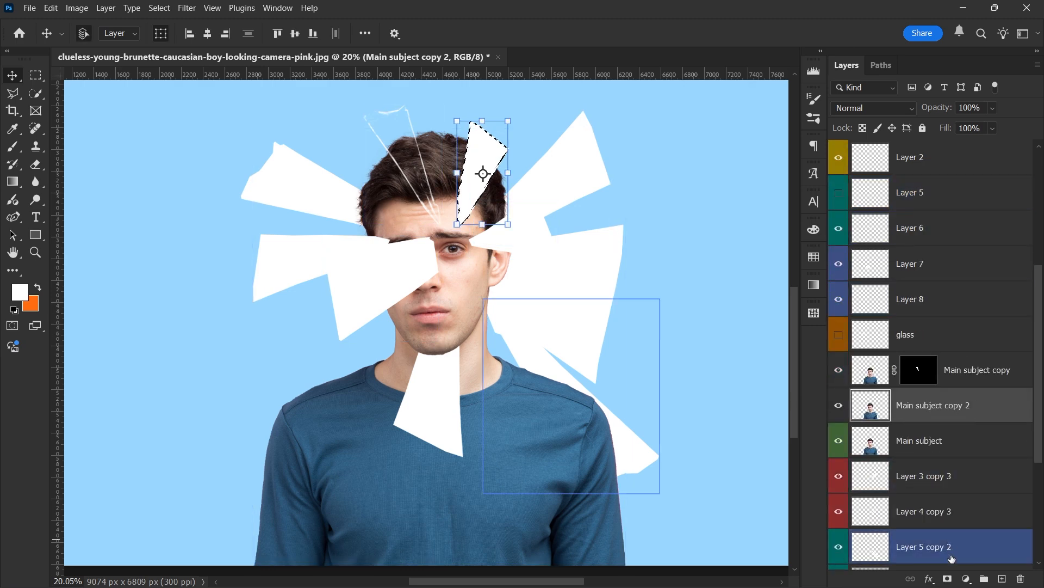
pyautogui.click(947, 578)
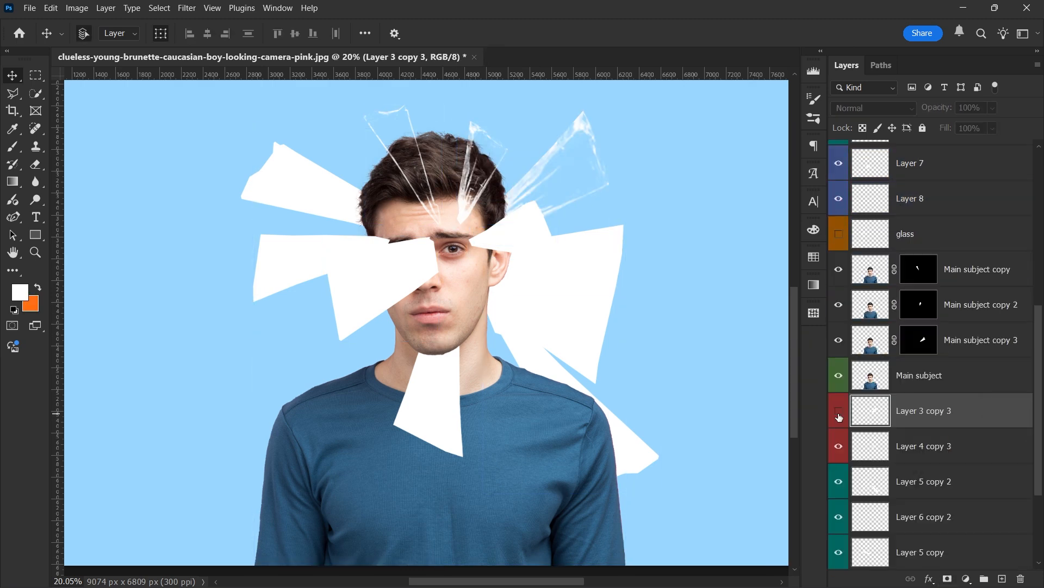
# - Mask another Main subject duplicate to the shard shape of Layer 5 copy, and hide Layer 5 copy
pyautogui.scroll(-3, 872, 450)
pyautogui.click(876, 450)
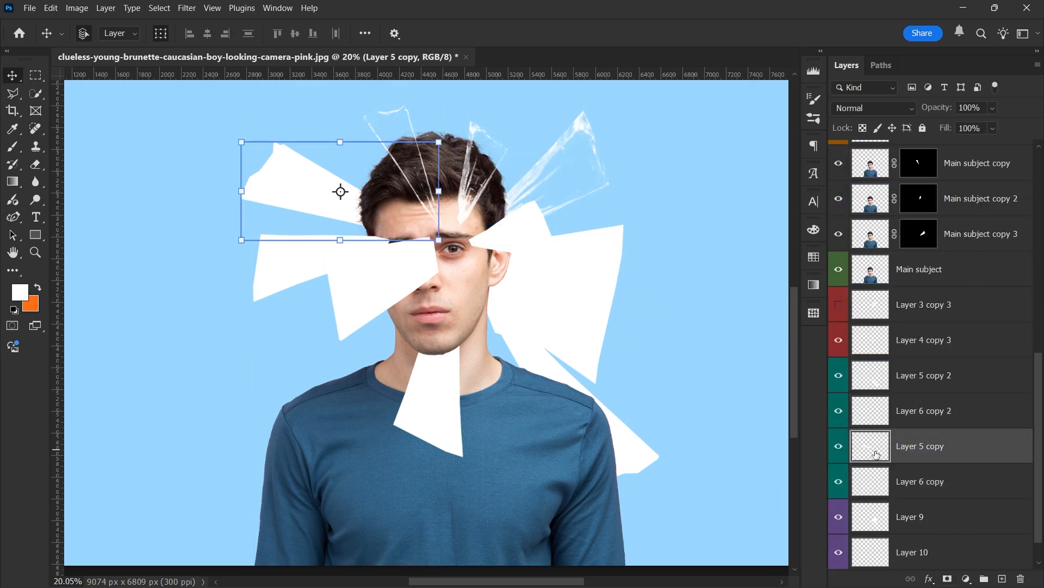
pyautogui.keyDown('ctrl'); pyautogui.click(874, 448); pyautogui.keyUp('ctrl')
pyautogui.moveTo(942, 268); pyautogui.dragTo(942, 247)
pyautogui.click(948, 578)
pyautogui.click(839, 446)
# - Mask a further Main subject duplicate to the shard shape of Layer 3 copy, and reselect the Main subject layer
pyautogui.moveTo(926, 338); pyautogui.dragTo(954, 321)
pyautogui.click(948, 578)
pyautogui.click(937, 450)
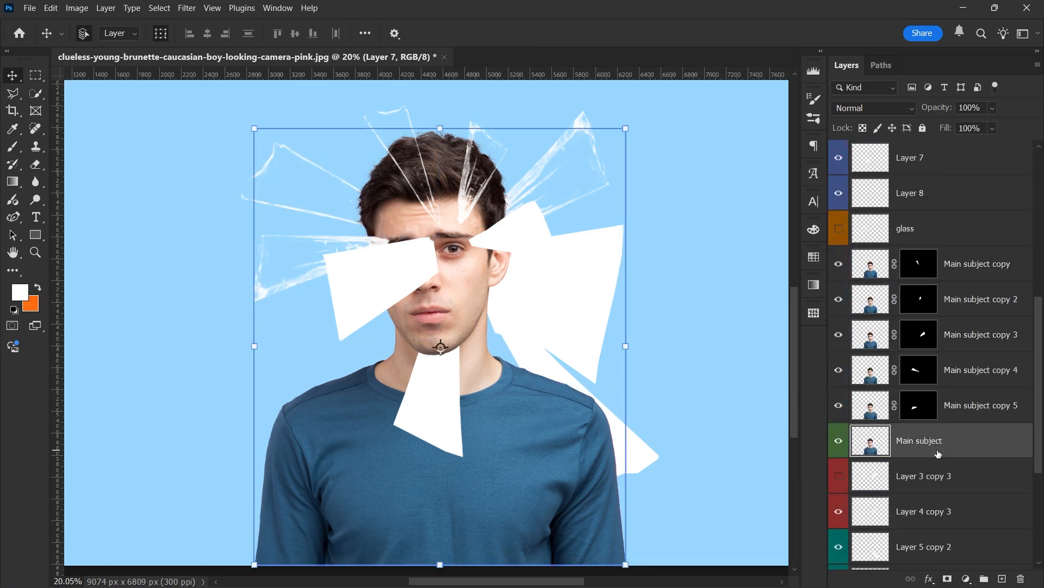
# - Try inverting the layer mask of Layer 3 copy 2, the shard below the chin, and undo the inversion
pyautogui.click(435, 403)
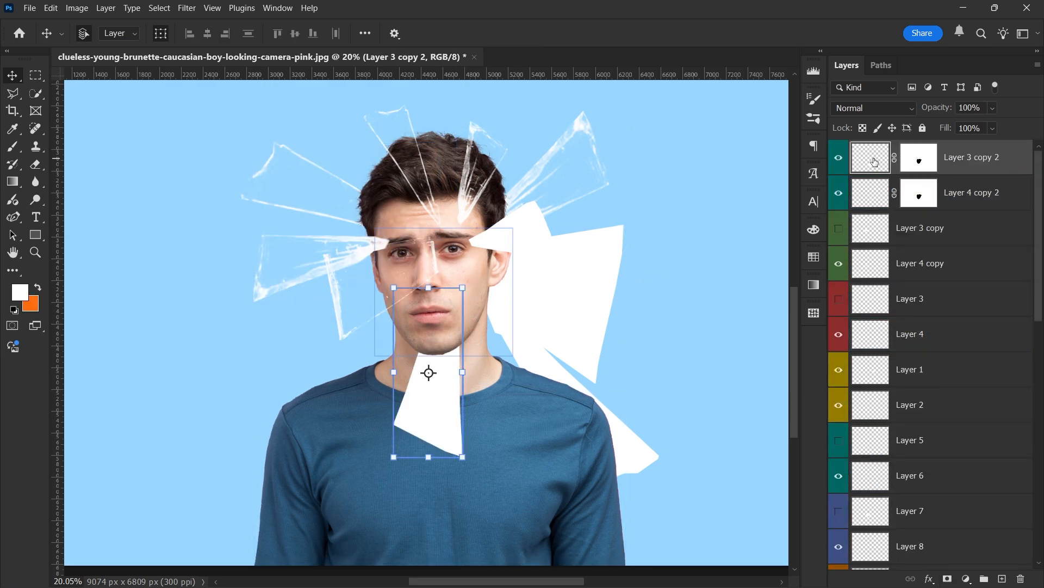
pyautogui.click(919, 160)
pyautogui.hotkey('ctrl', 'i')
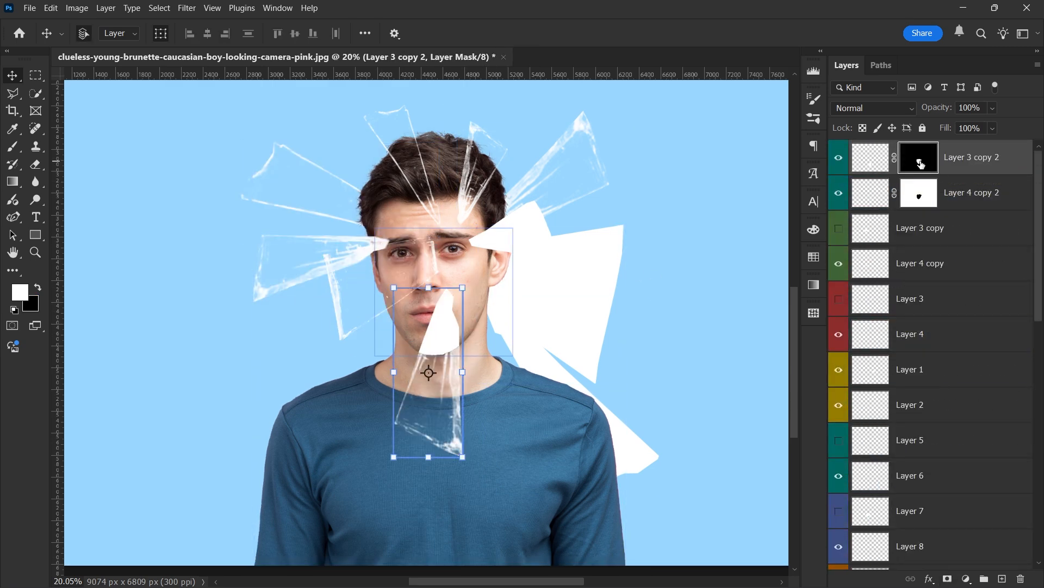
pyautogui.hotkey('ctrl', 'z')
# - Apply the layer masks of Layer 3 copy 2 and Layer 4 copy 2 permanently to their pixels
pyautogui.keyDown('ctrl'); pyautogui.click(919, 161); pyautogui.keyUp('ctrl')
pyautogui.hotkey('ctrl', 'shift', 'i')
pyautogui.hotkey('ctrl', 'd')
pyautogui.rightClick(920, 193)
# - Mask a Main subject duplicate to the shape of Layer 3 copy 2, and hide that white shard layer
pyautogui.keyDown('ctrl'); pyautogui.click(870, 165); pyautogui.keyUp('ctrl')
pyautogui.click(966, 352)
pyautogui.click(948, 578)
pyautogui.click(839, 157)
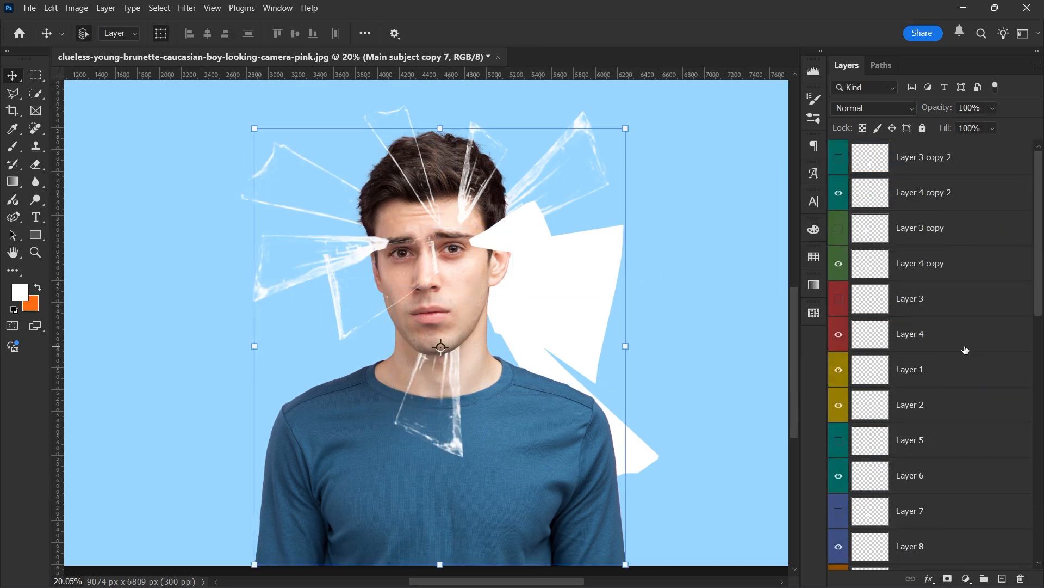
# - Mask another Main subject duplicate to the small white shard beside the man's ear, and hide that shard's fill
pyautogui.click(872, 158)
pyautogui.keyDown('ctrl'); pyautogui.click(872, 158); pyautogui.keyUp('ctrl')
pyautogui.click(839, 334)
pyautogui.click(947, 578)
# - Duplicate the Main subject layer and mask the duplicate to the large shard shape of Layer 9
pyautogui.click(864, 485)
pyautogui.click(919, 234)
pyautogui.hotkey('ctrl', 'j')
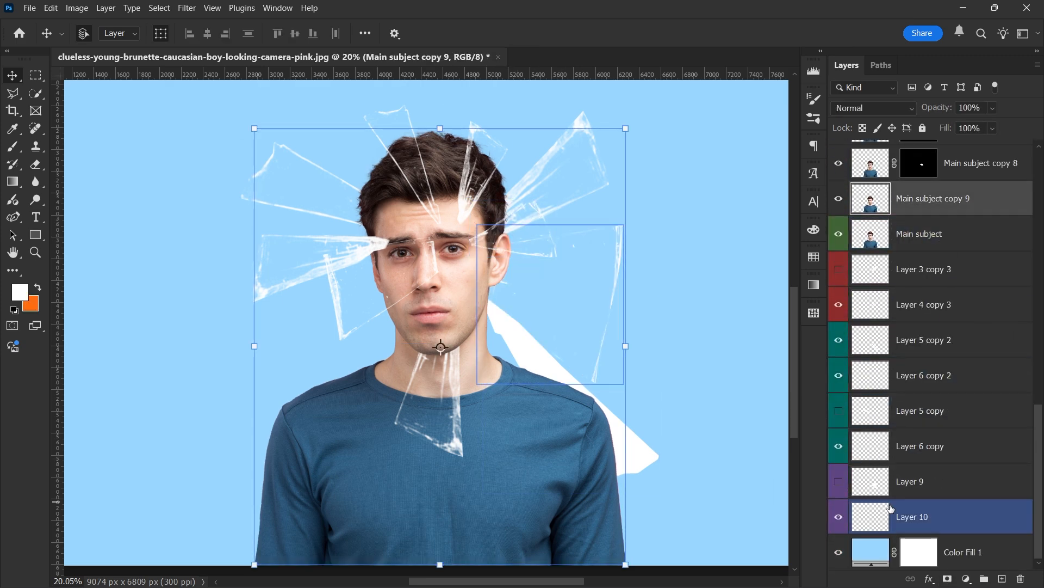
pyautogui.click(948, 579)
# - Mask another Main subject duplicate to the shard shape of Layer 5 copy 2, and hide Layer 5 copy 2
pyautogui.click(870, 375)
pyautogui.keyDown('ctrl'); pyautogui.click(870, 375); pyautogui.keyUp('ctrl')
pyautogui.click(839, 375)
pyautogui.click(951, 234)
pyautogui.click(947, 578)
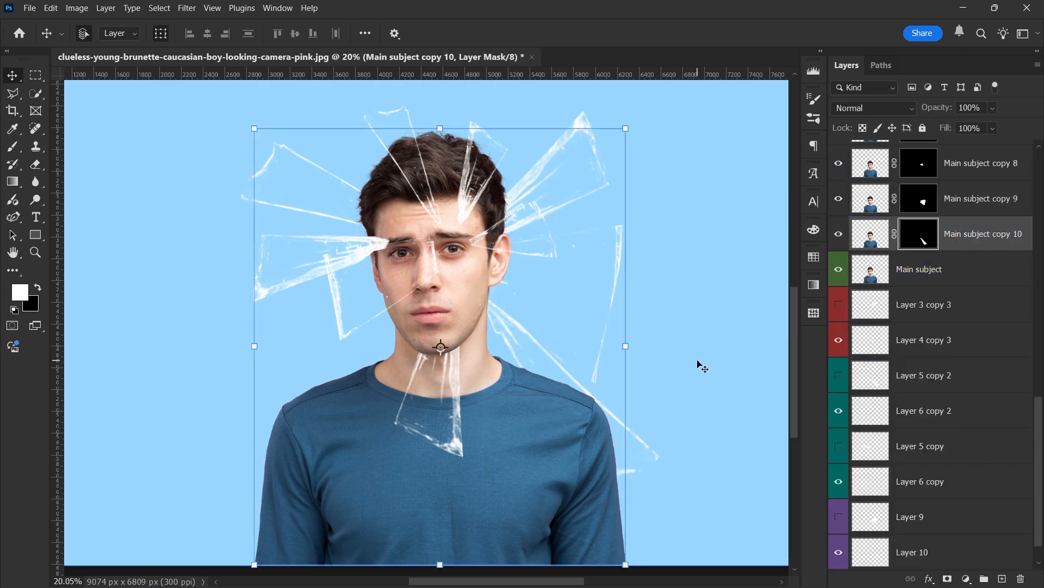
pyautogui.click(667, 249)
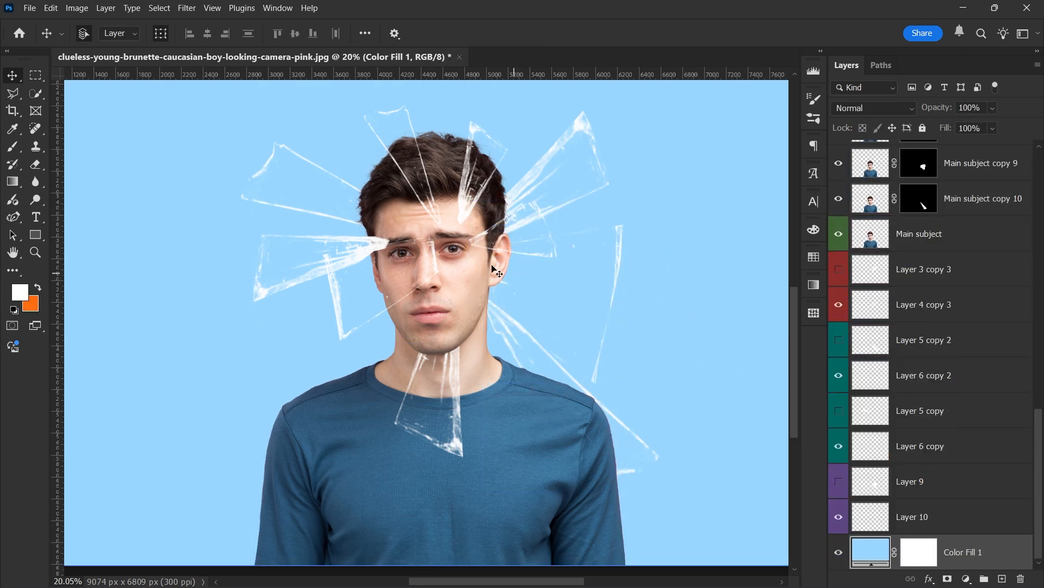
# - Select the masked cheek piece, Main subject copy 6, and toggle its visibility to check its contents
pyautogui.scroll(5, 343, 273)
pyautogui.click(427, 297)
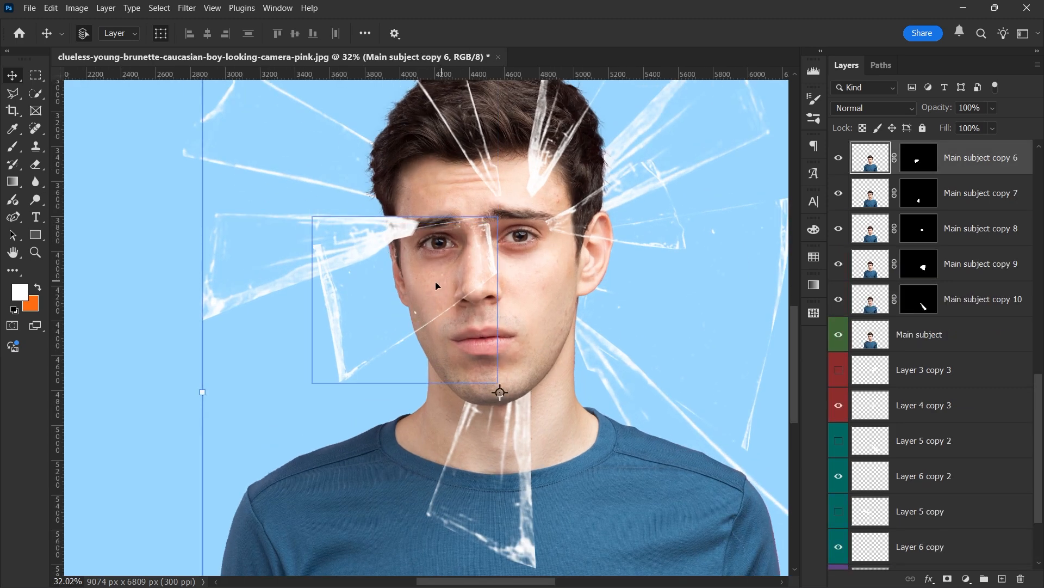
pyautogui.scroll(2, 930, 261)
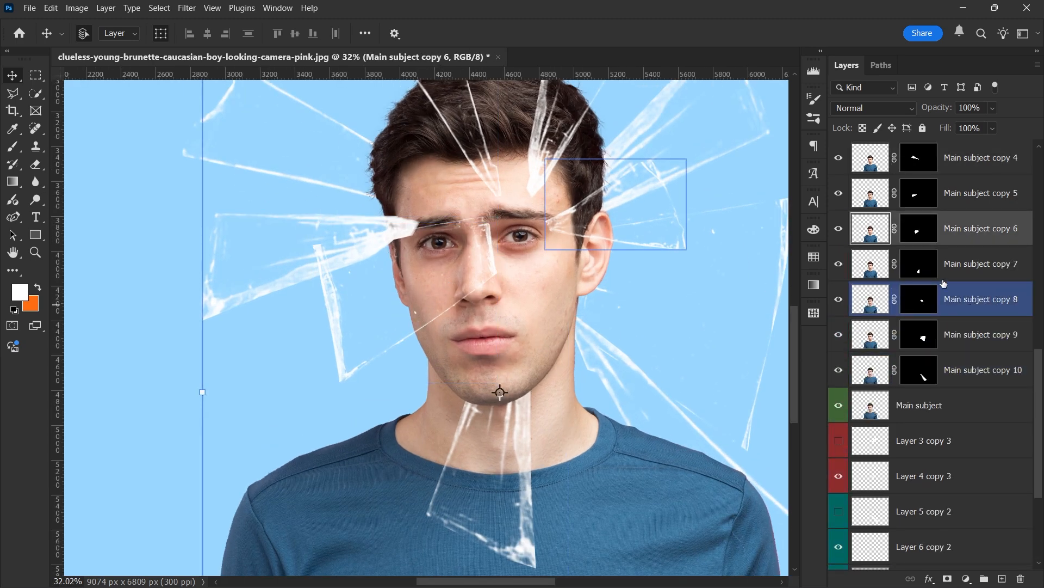
pyautogui.click(839, 229)
pyautogui.click(839, 229)
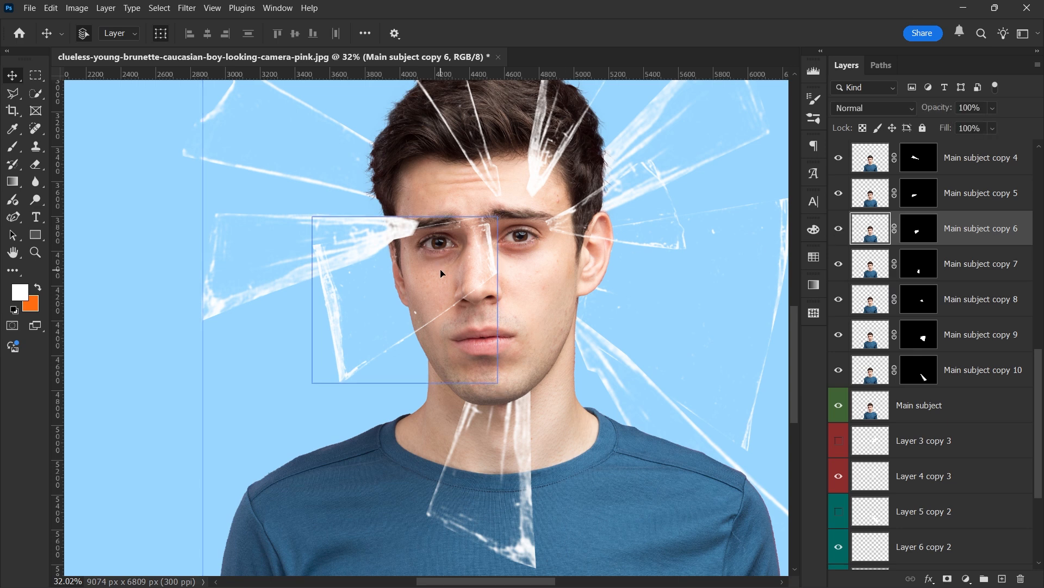
# - Try moving Main subject copy 6 across the mouth and chin, and undo the move
pyautogui.moveTo(441, 281); pyautogui.dragTo(528, 346)
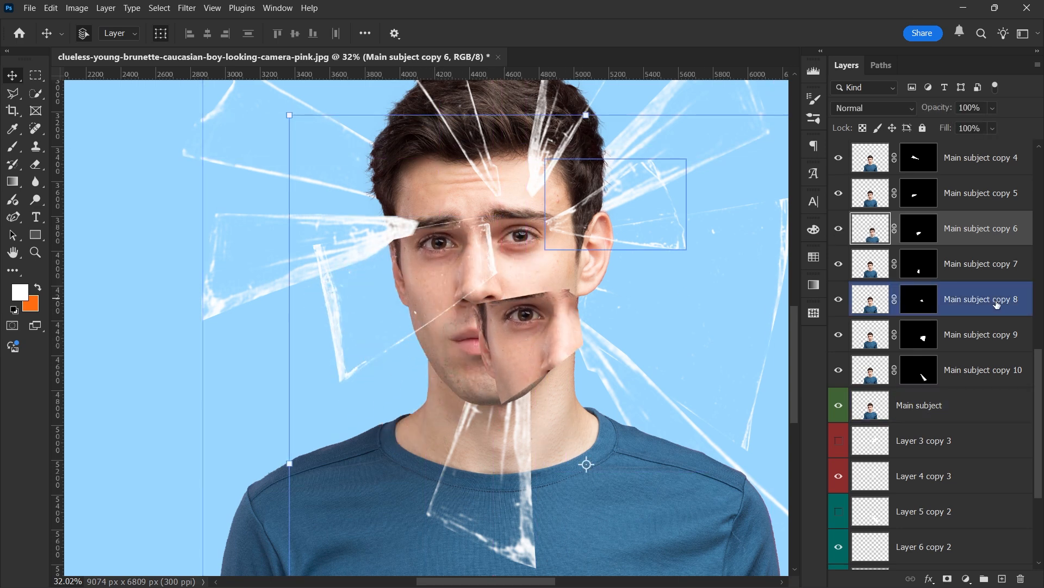
pyautogui.hotkey('ctrl', 'z')
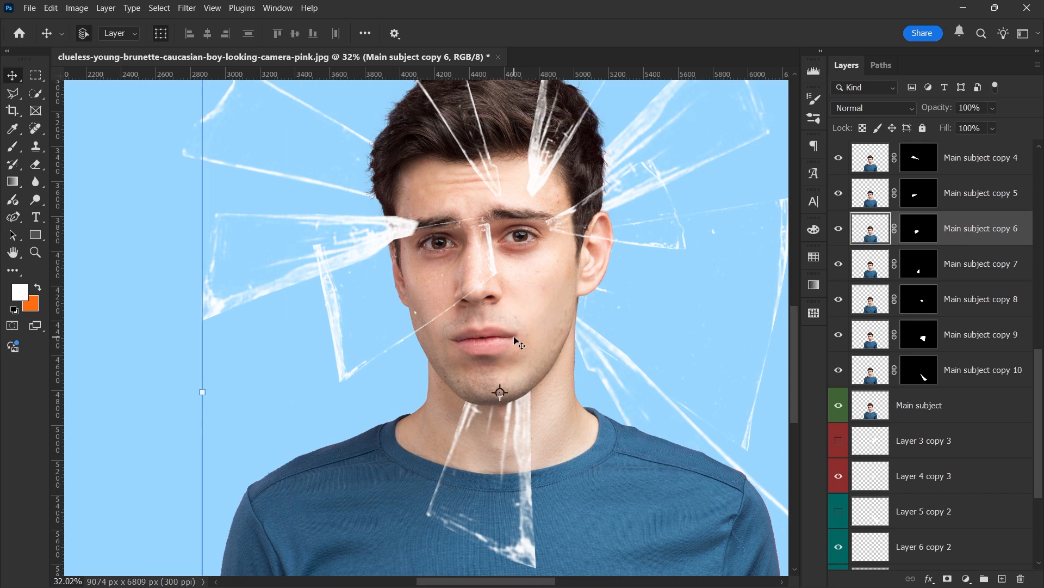
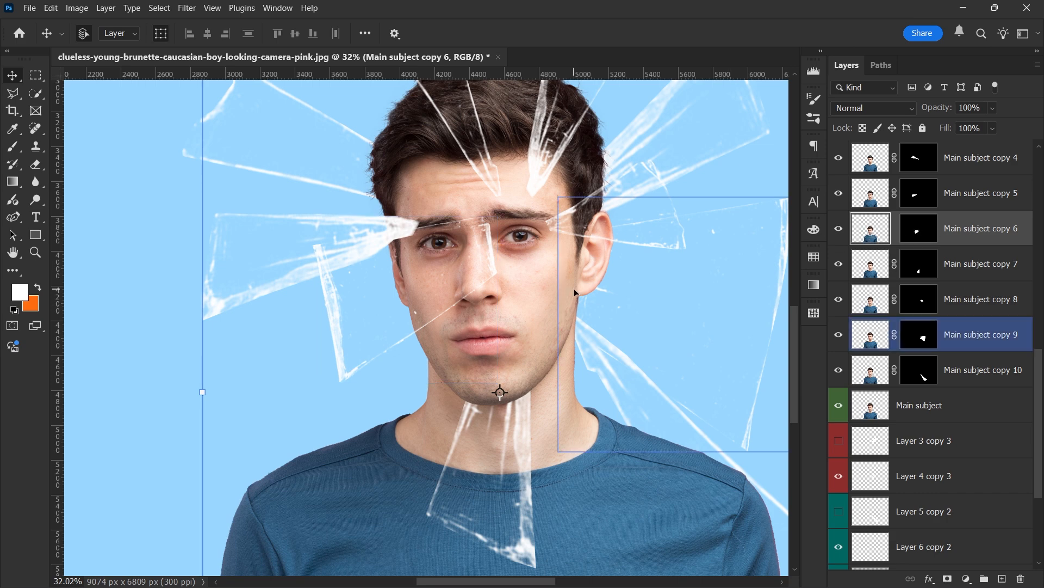
pyautogui.moveTo(423, 283)
pyautogui.mouseDown()
pyautogui.moveTo(427, 298)
pyautogui.moveTo(400, 325)
pyautogui.moveTo(381, 325)
pyautogui.moveTo(380, 305)
pyautogui.moveTo(440, 293)
pyautogui.mouseUp()
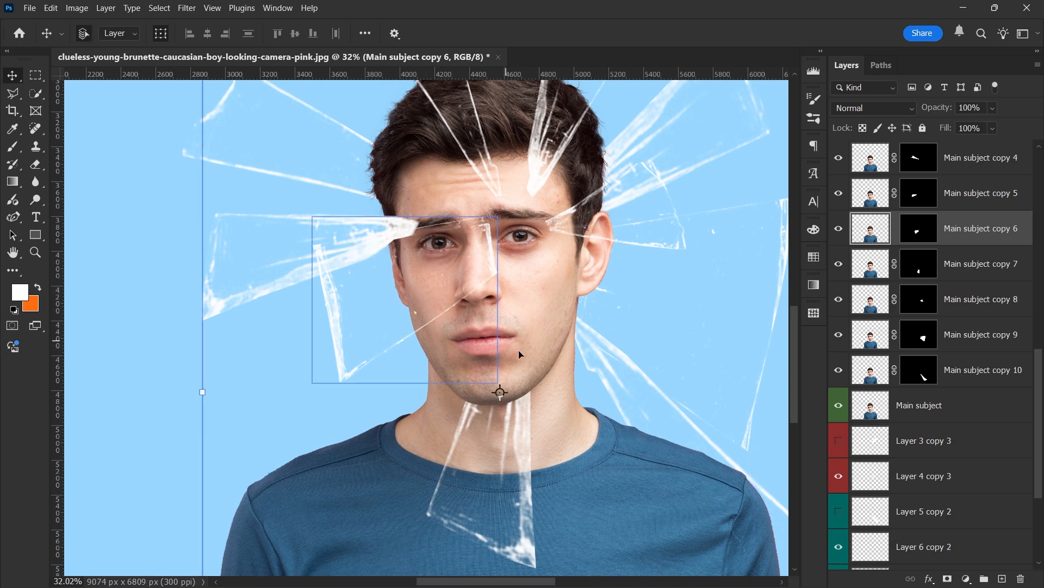
# - Rotate Main subject copy 6 by about -9.3° and shift it sideways so the eye and nose fill the cheek shard
pyautogui.hotkey('ctrl', 't')
pyautogui.moveTo(500, 391); pyautogui.dragTo(512, 240)
pyautogui.scroll(-2, 427, 275)
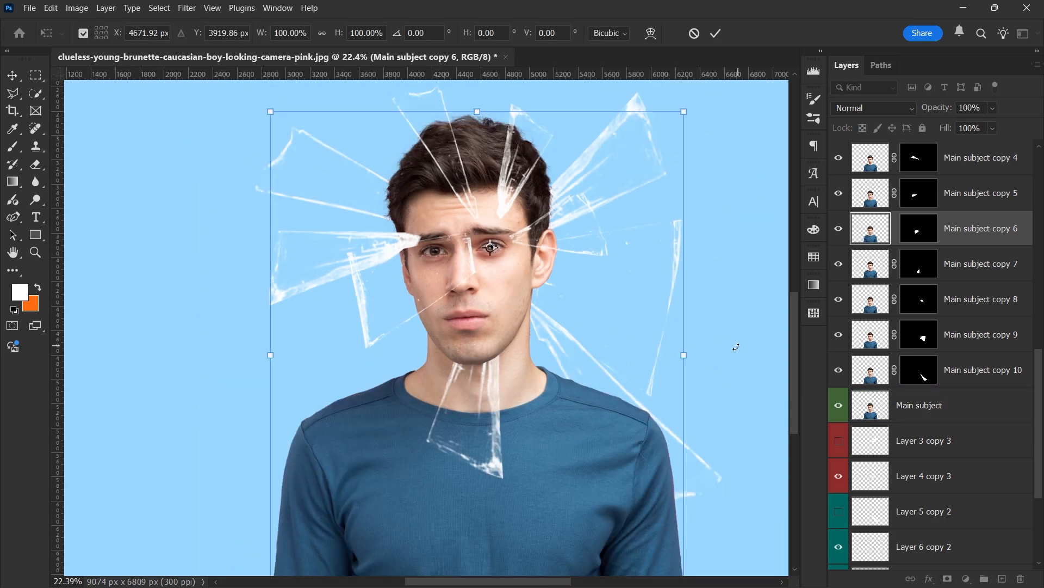
pyautogui.moveTo(736, 346); pyautogui.dragTo(720, 308)
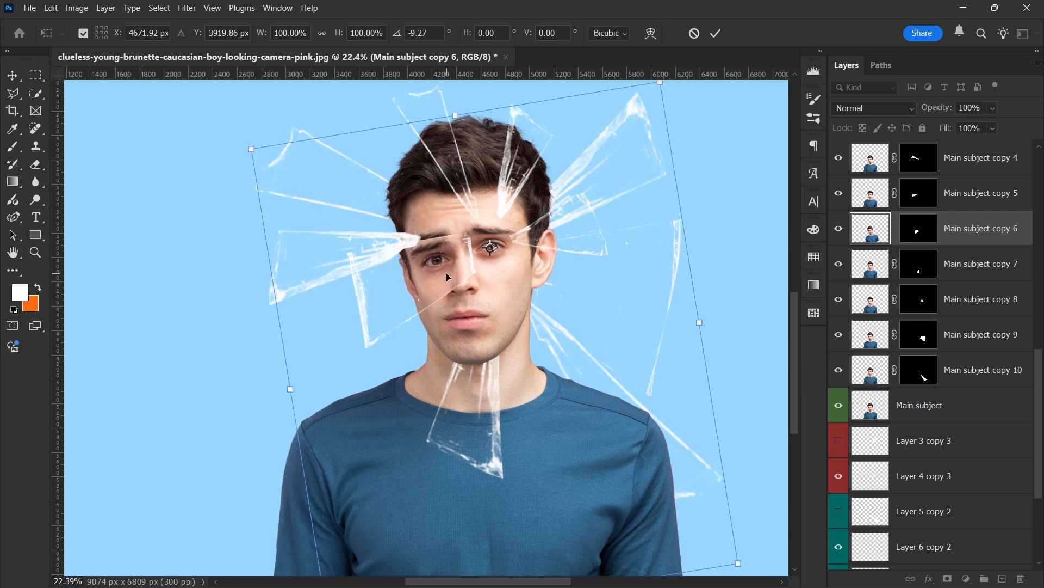
pyautogui.moveTo(446, 272); pyautogui.dragTo(394, 265)
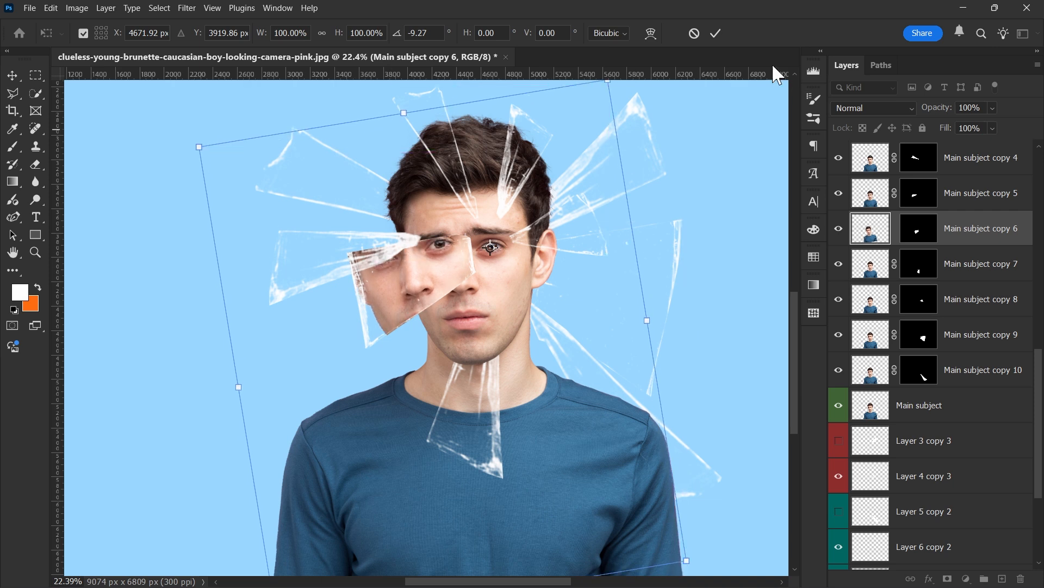
pyautogui.click(717, 34)
# - Move Layer 3 copy and Layer 4 copy down the stack to directly above the Main subject layer
pyautogui.scroll(4, 330, 198)
pyautogui.click(330, 198)
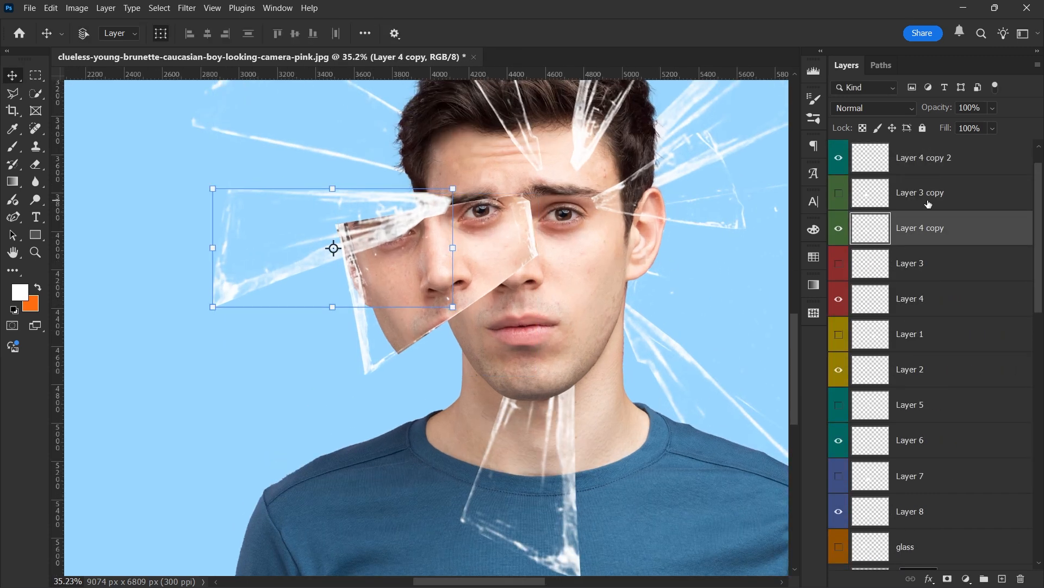
pyautogui.keyDown('ctrl'); pyautogui.click(928, 204); pyautogui.keyUp('ctrl')
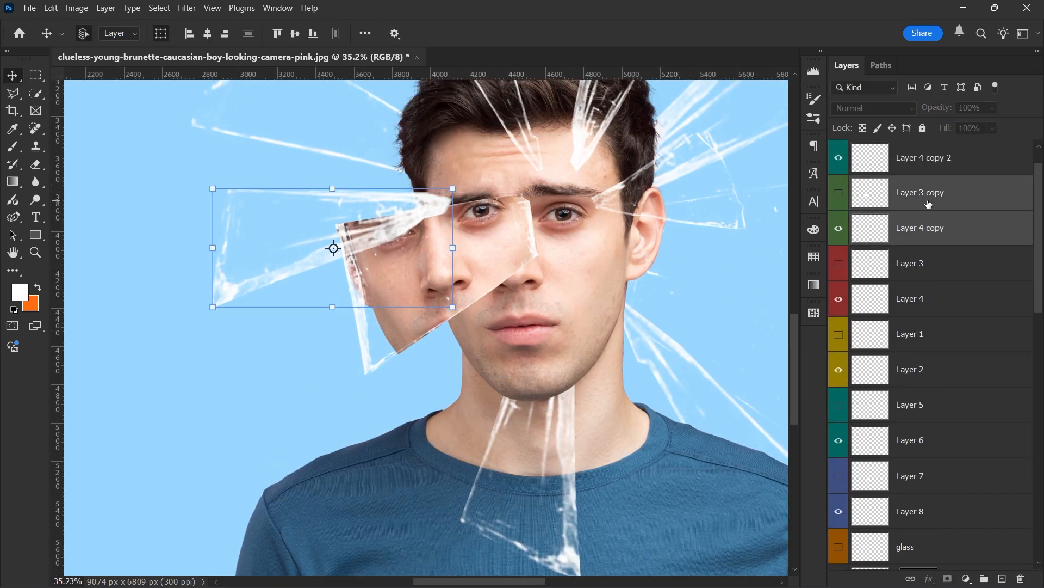
pyautogui.hotkey('ctrl', 'shift', '[')
pyautogui.scroll(-1, 925, 381)
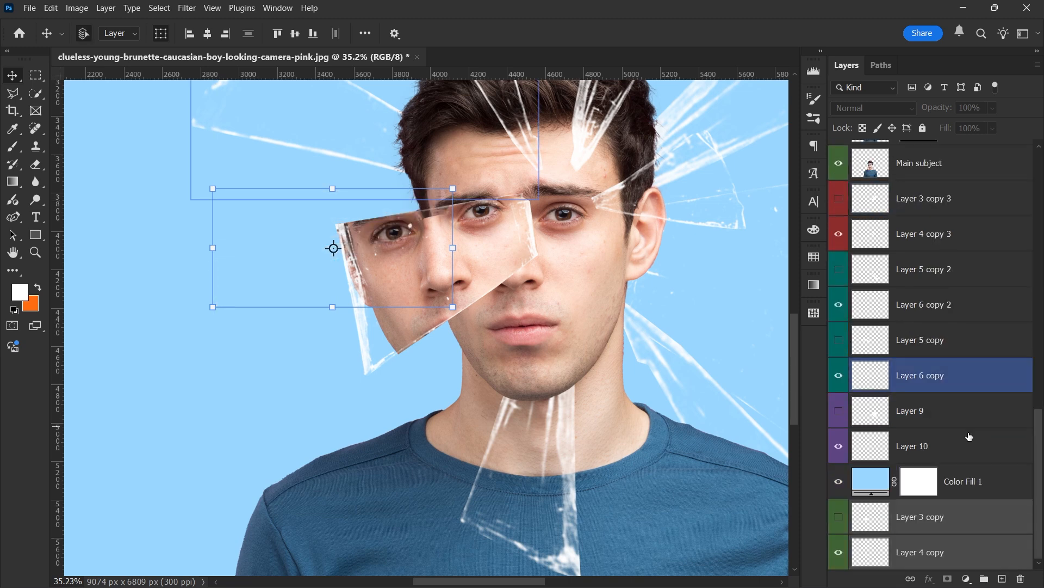
pyautogui.moveTo(945, 523); pyautogui.dragTo(952, 296)
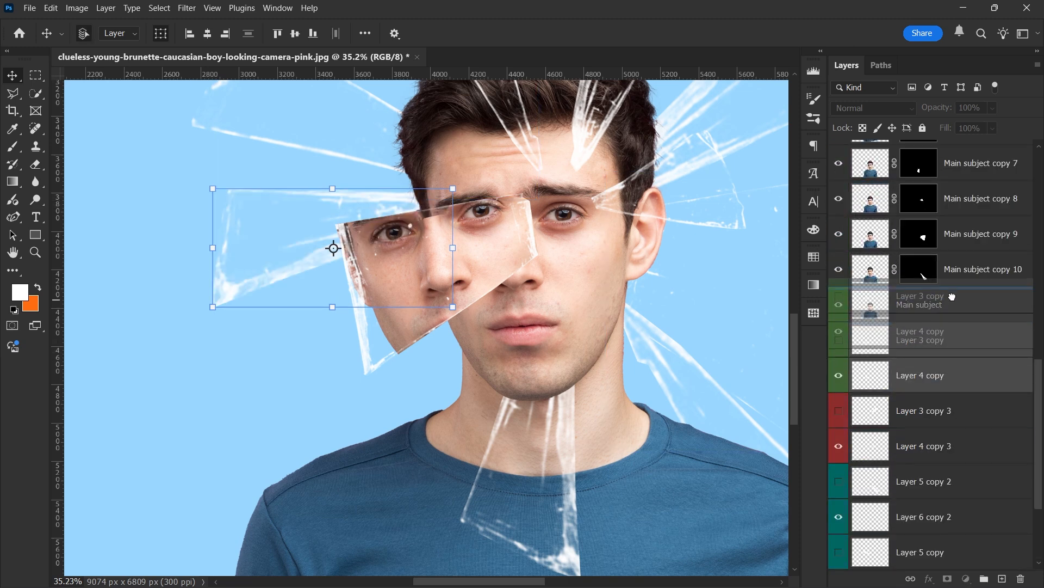
pyautogui.moveTo(953, 296); pyautogui.dragTo(953, 297)
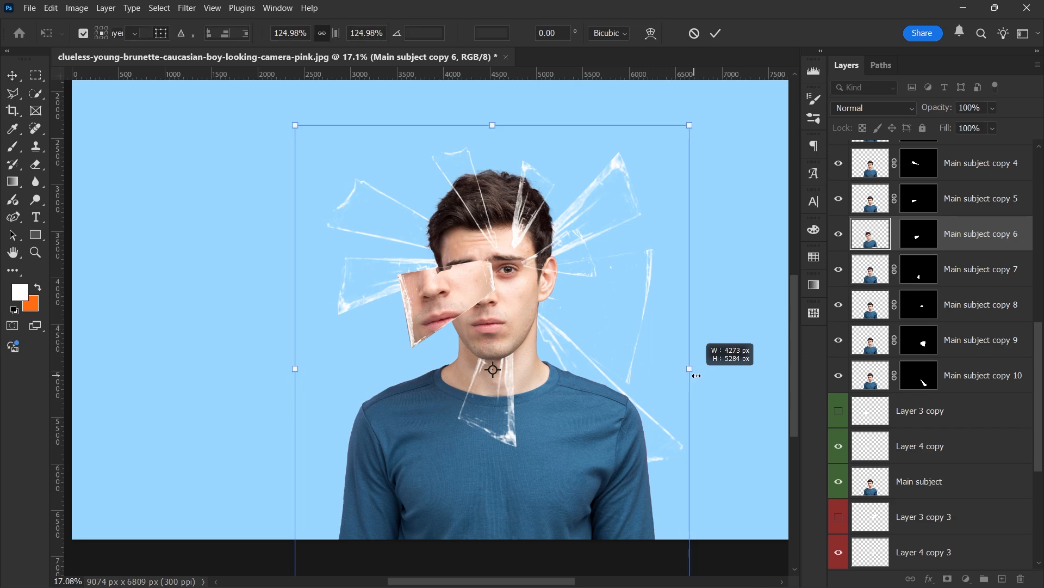
# - Scale Main subject copy 6 to about 147% and reposition it so the eye and cheek fill the shard
pyautogui.moveTo(695, 355); pyautogui.dragTo(719, 355)
pyautogui.moveTo(472, 292); pyautogui.dragTo(534, 337)
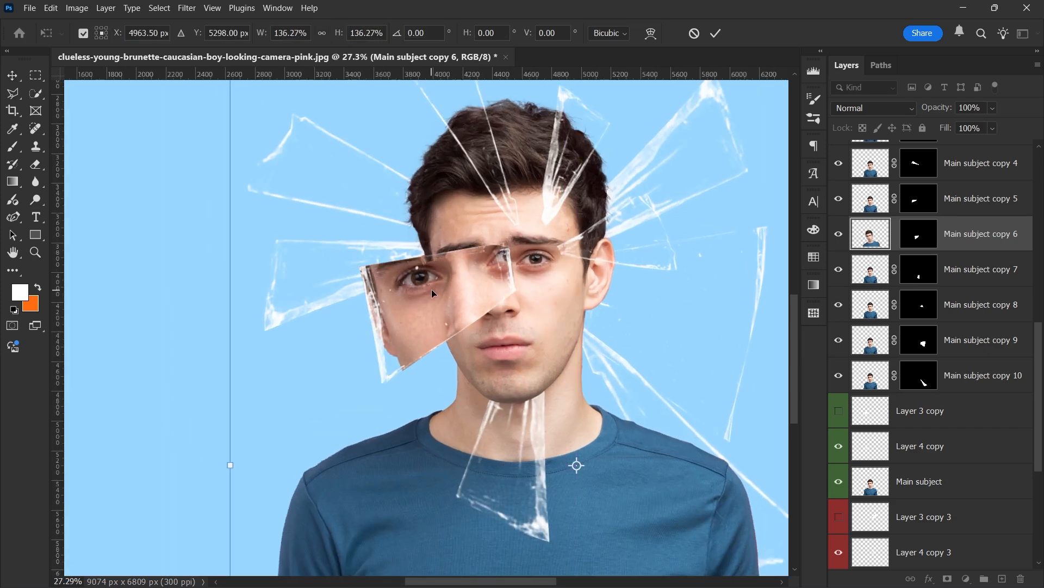
pyautogui.moveTo(432, 288)
pyautogui.mouseDown()
pyautogui.moveTo(415, 282)
pyautogui.moveTo(427, 276)
pyautogui.mouseUp()
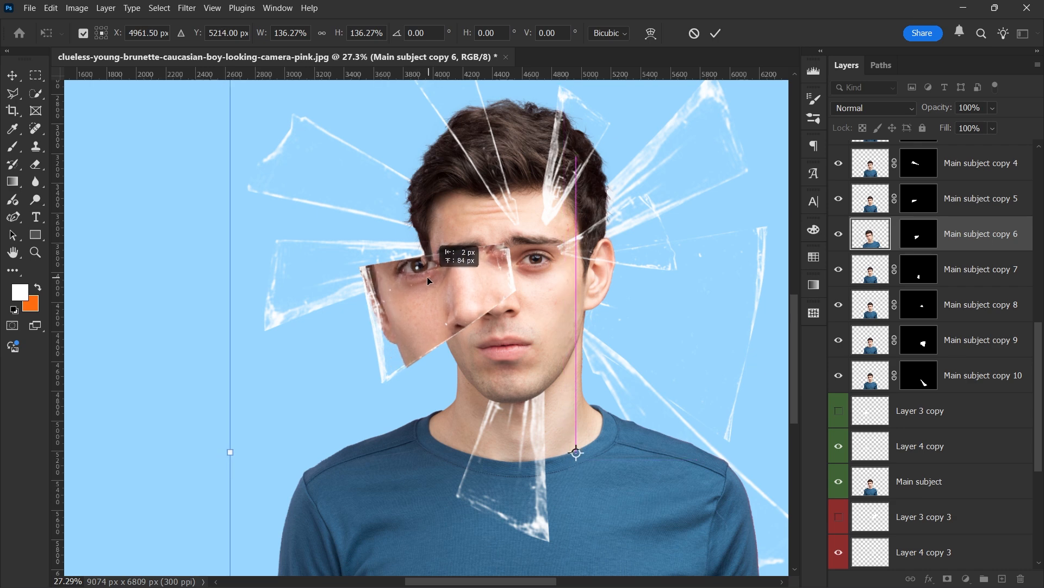
pyautogui.scroll(-3, 426, 276)
pyautogui.moveTo(745, 396); pyautogui.dragTo(761, 397)
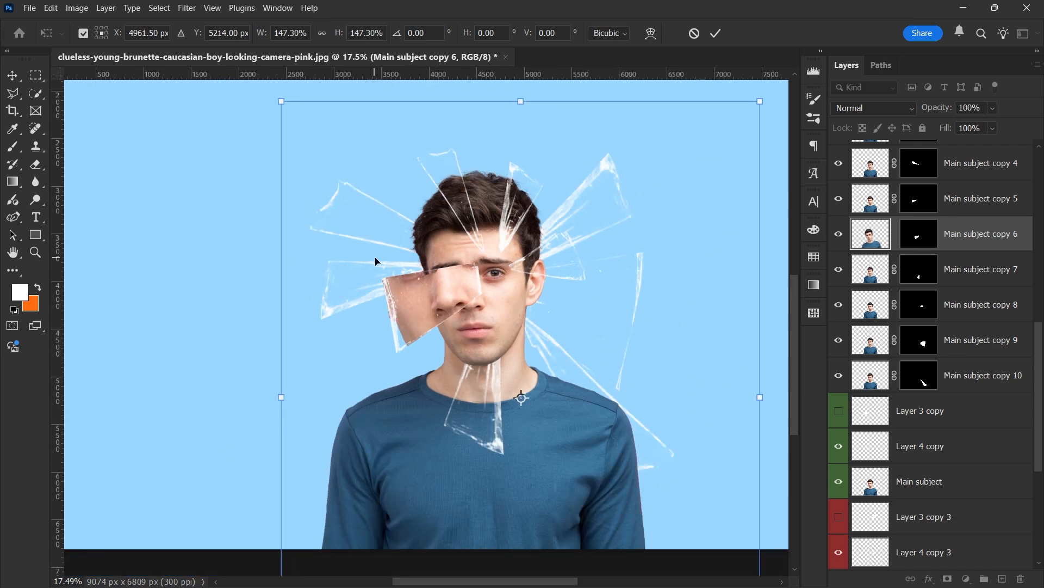
pyautogui.scroll(3, 381, 267)
pyautogui.moveTo(445, 298); pyautogui.dragTo(462, 318)
pyautogui.scroll(-3, 448, 306)
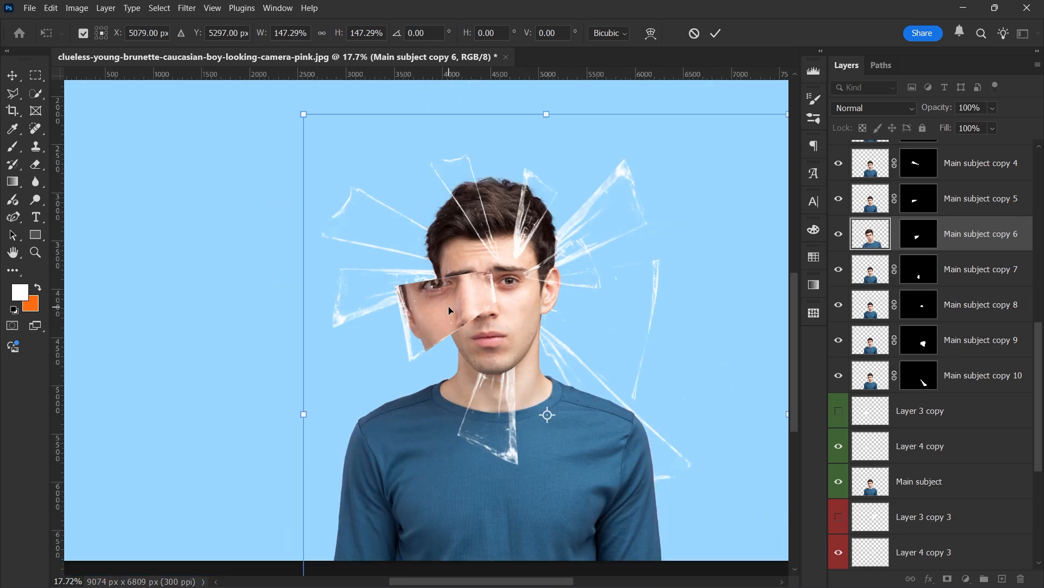
pyautogui.scroll(2, 448, 306)
pyautogui.click(716, 34)
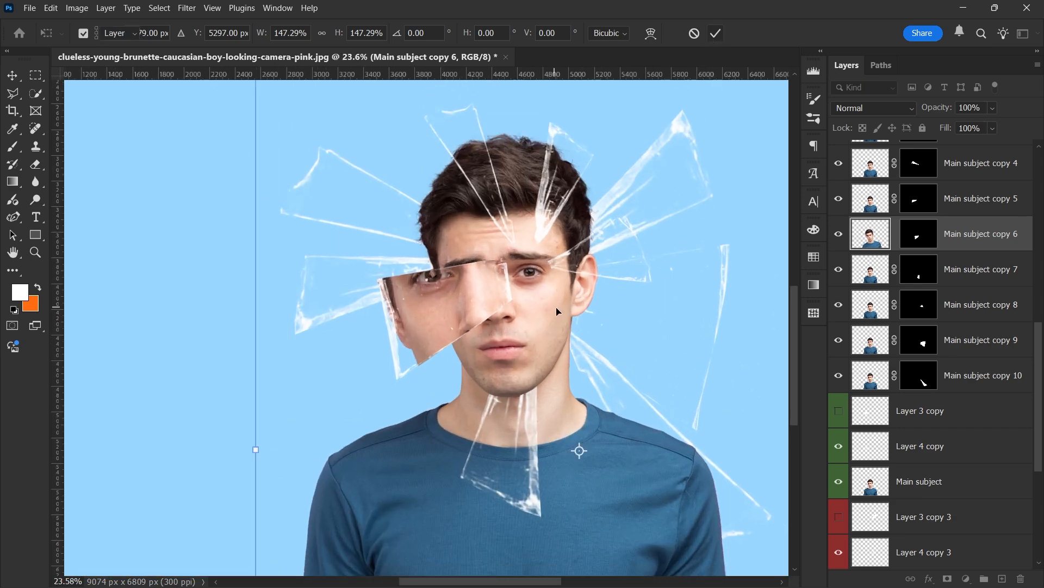
# - Unlink the layer masks from the images on the remaining Main subject copy layers
pyautogui.click(570, 276)
pyautogui.scroll(2, 948, 382)
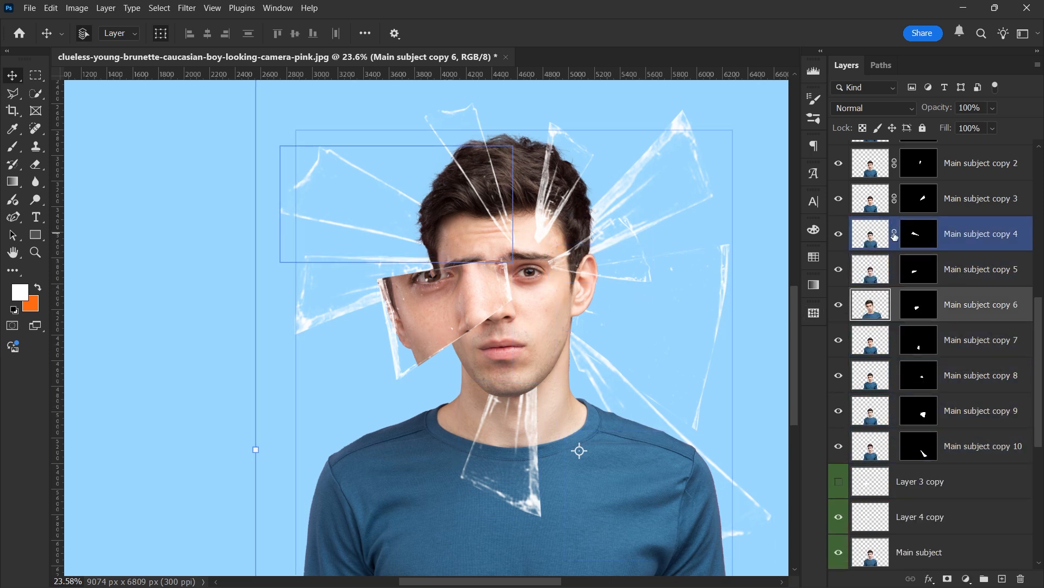
pyautogui.scroll(3, 898, 272)
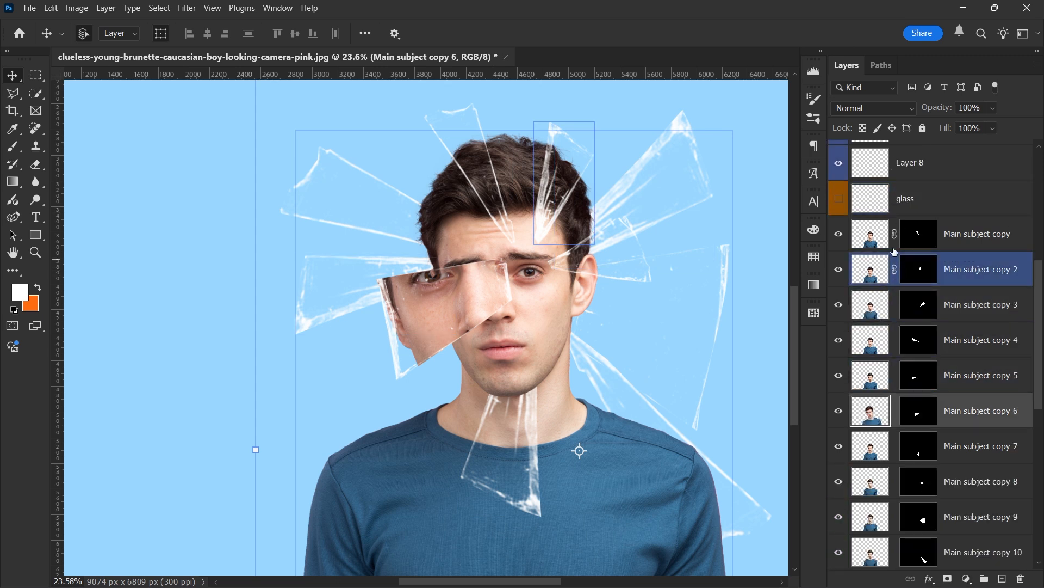
pyautogui.scroll(-1, 895, 256)
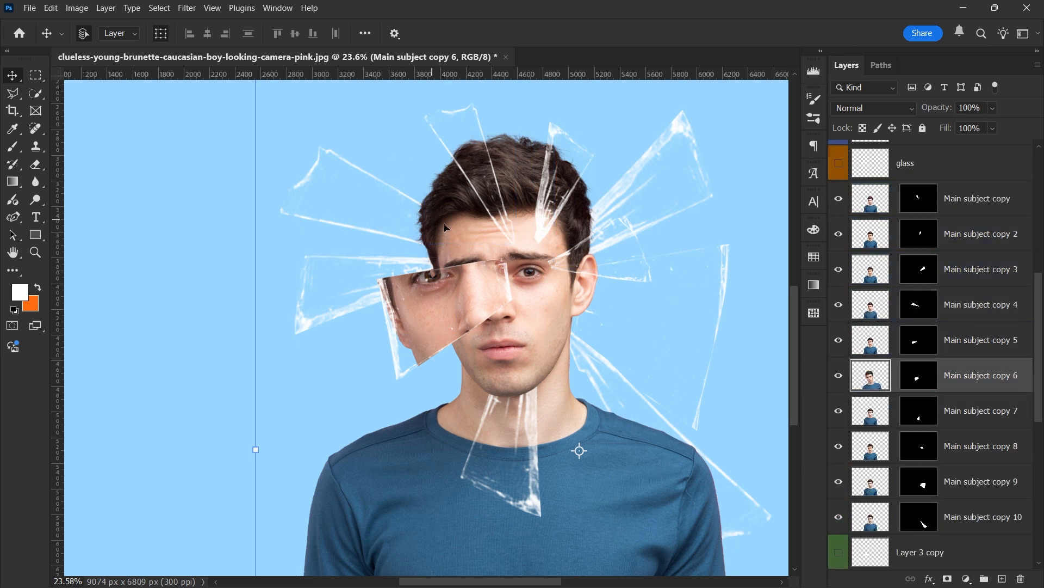
# - Shift the Main subject copy image up and outward in its hair shard and scale it to about 143%
pyautogui.click(872, 205)
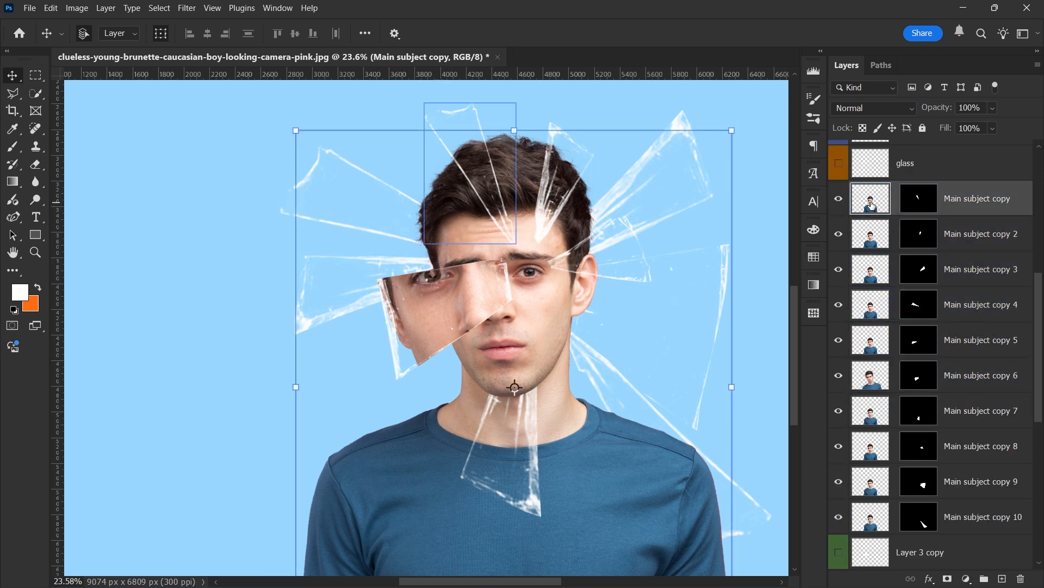
pyautogui.scroll(-2, 326, 224)
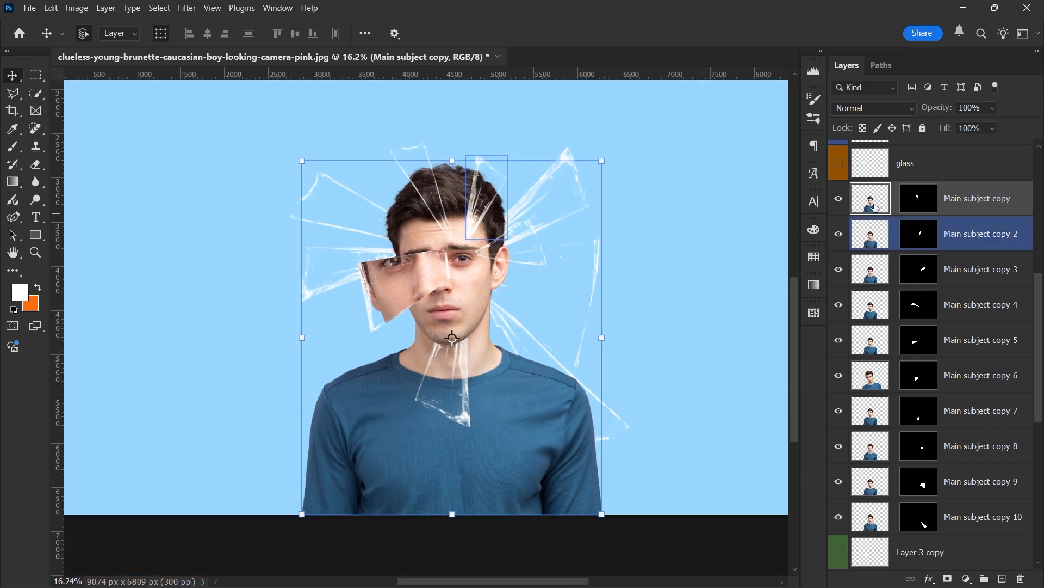
pyautogui.moveTo(723, 315); pyautogui.dragTo(705, 294)
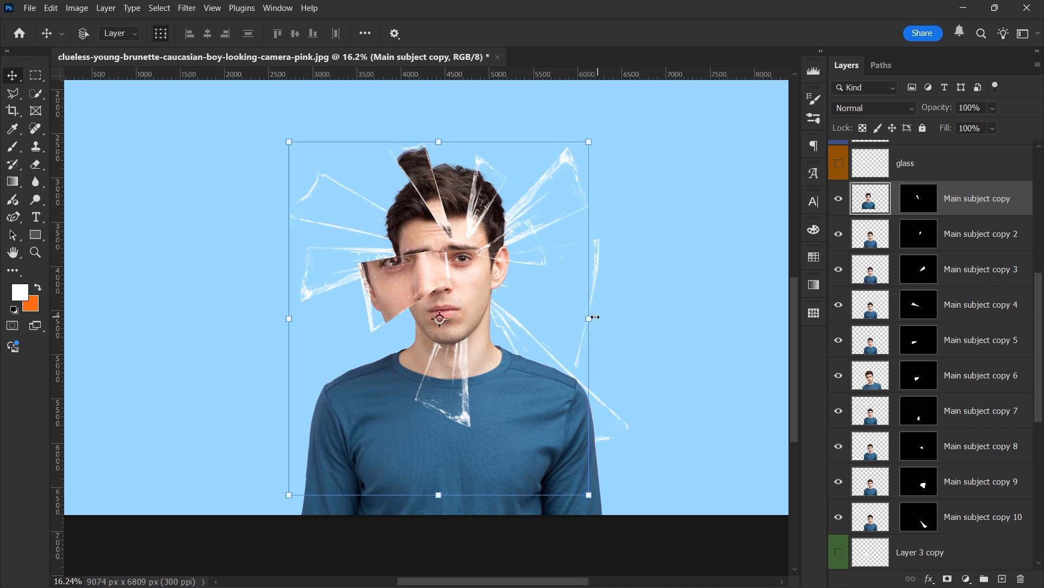
pyautogui.moveTo(595, 317); pyautogui.dragTo(654, 318)
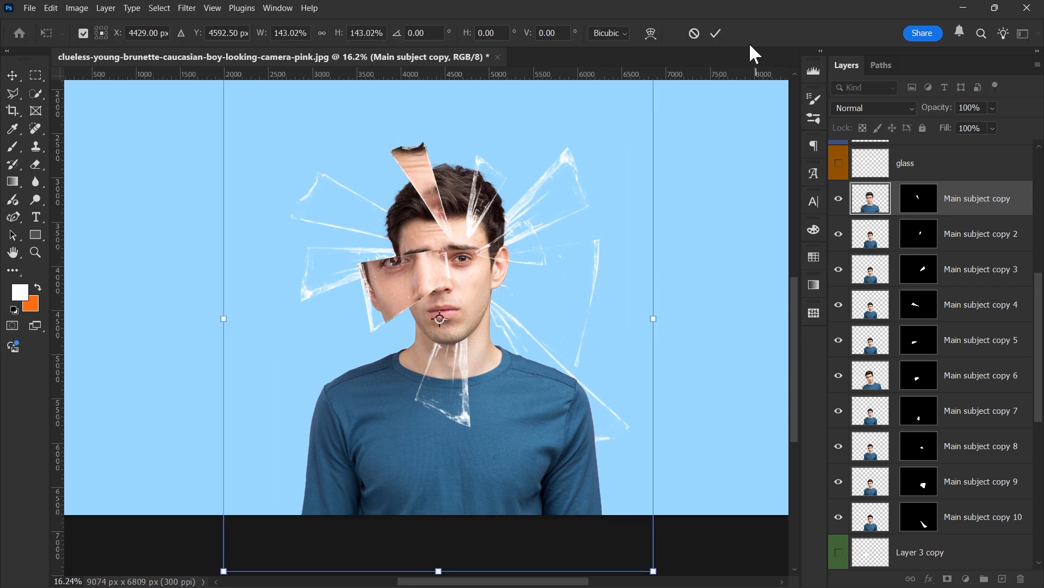
pyautogui.click(717, 37)
# - Reposition Main subject copy 2 within its shard, and enlarge and tilt Main subject copy 3 so an eye fills its shard
pyautogui.moveTo(703, 213); pyautogui.dragTo(685, 234)
pyautogui.click(872, 235)
pyautogui.click(872, 276)
pyautogui.moveTo(600, 340); pyautogui.dragTo(783, 284)
pyautogui.scroll(-2, 304, 313)
pyautogui.scroll(2, 541, 220)
pyautogui.click(716, 34)
# - Scale Main subject copy 4 to about 158%, rotate it about 19.4°, and position an eye inside its shard
pyautogui.click(872, 306)
pyautogui.moveTo(326, 239); pyautogui.dragTo(299, 259)
pyautogui.moveTo(478, 416); pyautogui.dragTo(506, 428)
pyautogui.moveTo(307, 244); pyautogui.dragTo(313, 232)
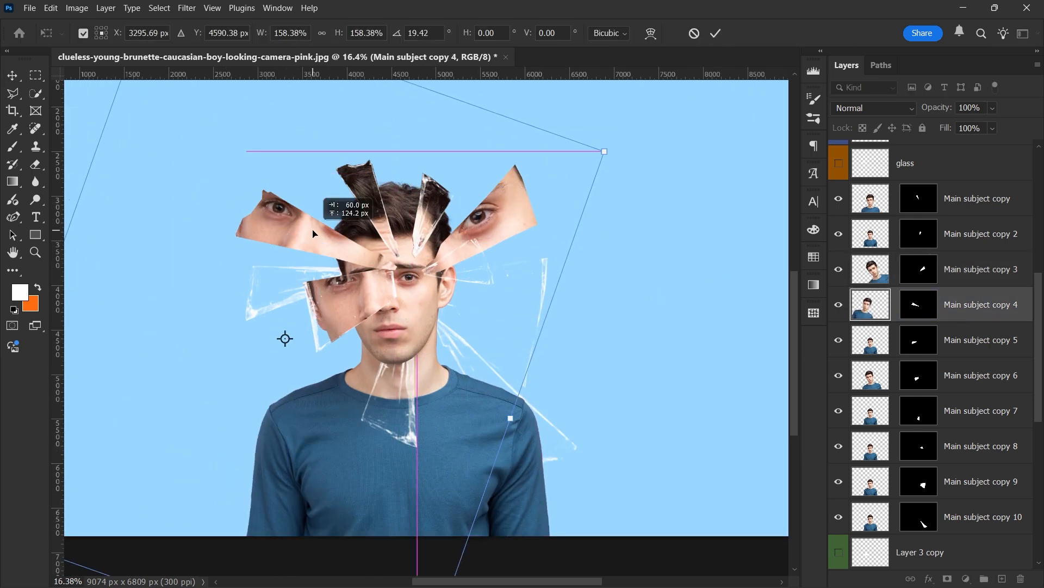
pyautogui.click(716, 34)
# - Enlarge Main subject copy 5 so the nose fills the shard beside the eye
pyautogui.click(871, 341)
pyautogui.moveTo(452, 353); pyautogui.dragTo(511, 354)
pyautogui.click(716, 34)
# - Rotate the Main subject copy 7 image in the neck shard by about 22.7°
pyautogui.moveTo(653, 323); pyautogui.dragTo(657, 372)
pyautogui.click(871, 377)
pyautogui.click(890, 382)
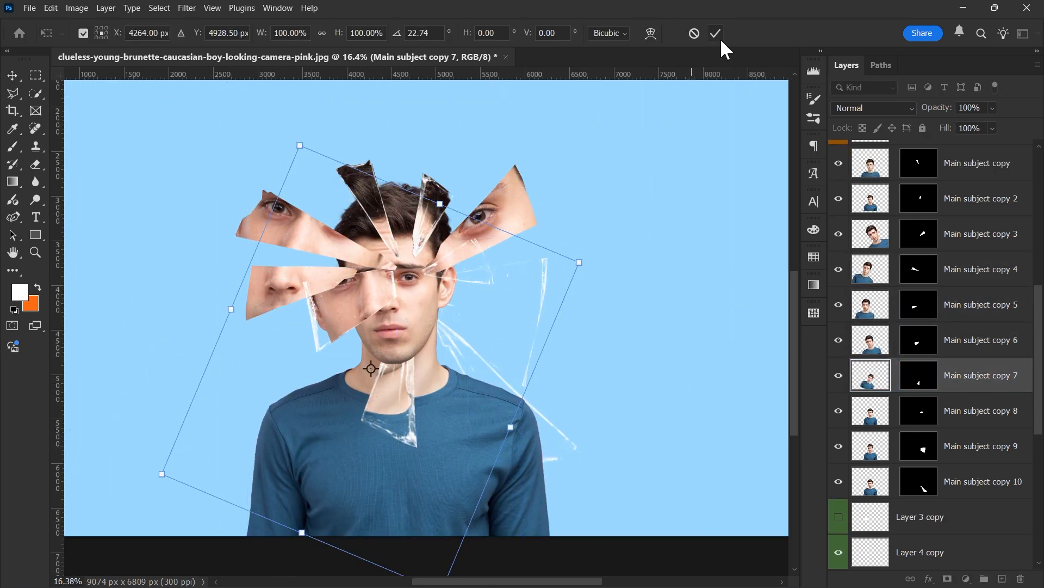
pyautogui.click(716, 34)
# - Reposition and enlarge Main subject copy 8 within the small shard beside the temple
pyautogui.moveTo(704, 403); pyautogui.dragTo(683, 396)
pyautogui.hscroll(2, 683, 381)
pyautogui.click(872, 412)
pyautogui.moveTo(496, 357); pyautogui.dragTo(552, 358)
pyautogui.click(716, 34)
# - Enlarge and reposition Main subject copy 9 so an eye, cheek and hairline fill the large shard
pyautogui.click(872, 448)
pyautogui.moveTo(660, 322); pyautogui.dragTo(688, 338)
pyautogui.scroll(-3, 405, 337)
pyautogui.moveTo(506, 359); pyautogui.dragTo(628, 397)
pyautogui.click(714, 33)
# - Enlarge Main subject copy 10 so the neck and shirt fill the long shard across the shoulder
pyautogui.click(872, 482)
pyautogui.click(713, 34)
pyautogui.scroll(4, 434, 281)
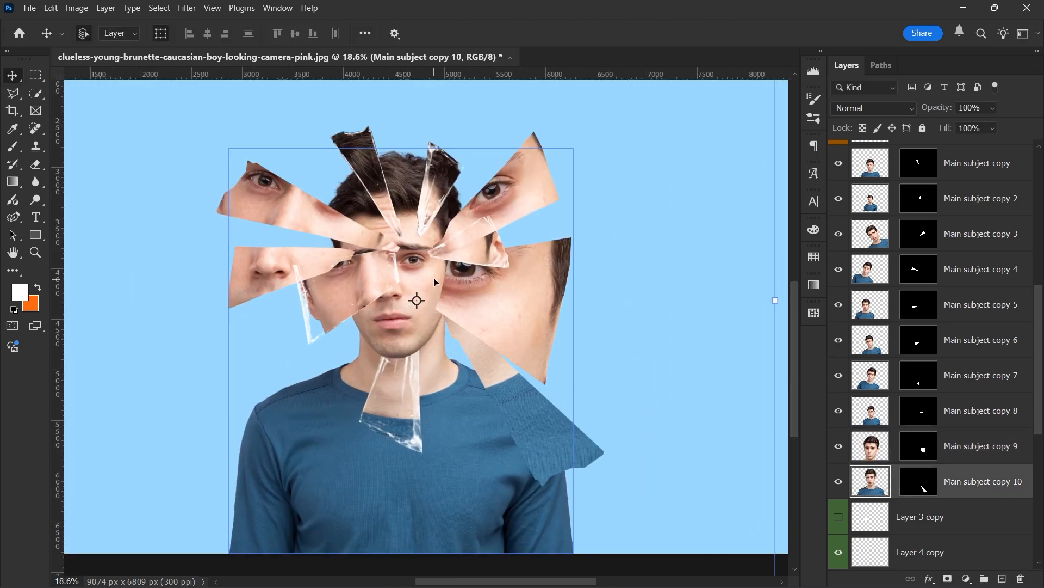
# - Move Main subject copy 4 beneath the glass layers, directly above Color Fill 1
pyautogui.scroll(1, 396, 322)
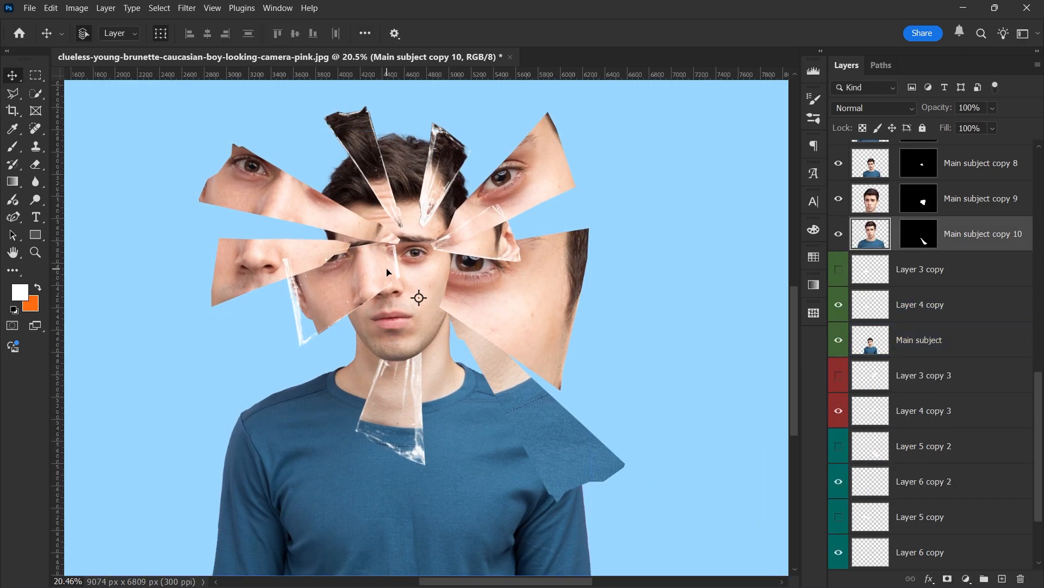
pyautogui.click(256, 191)
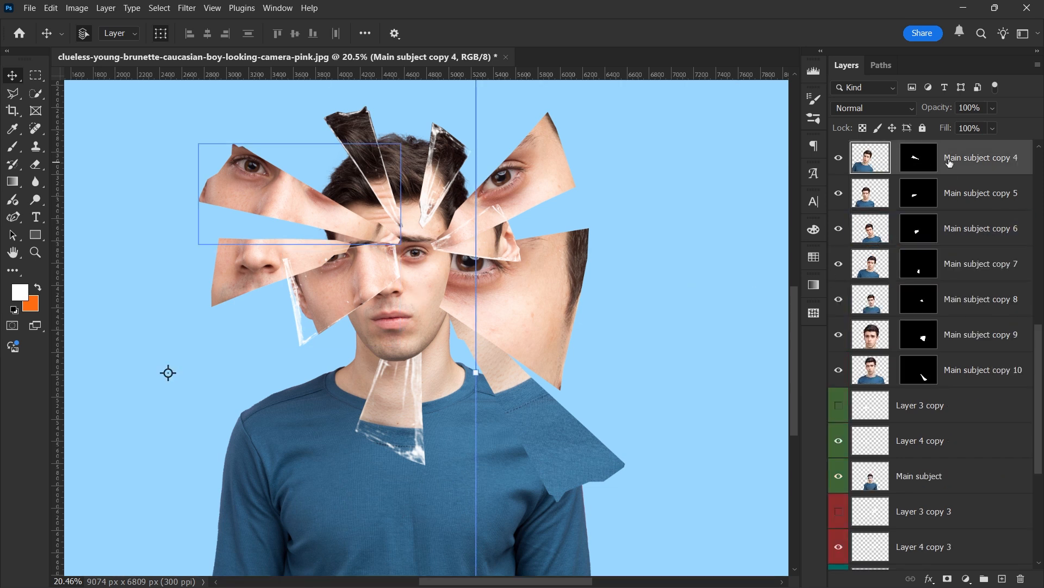
pyautogui.hotkey('ctrl', 'shift', '[')
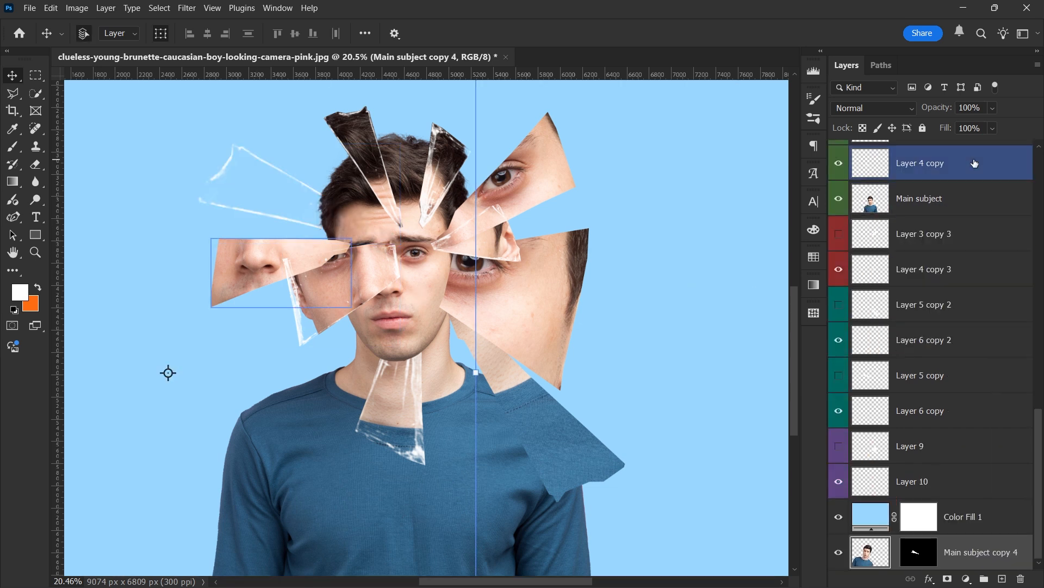
pyautogui.hotkey('ctrl', ']')
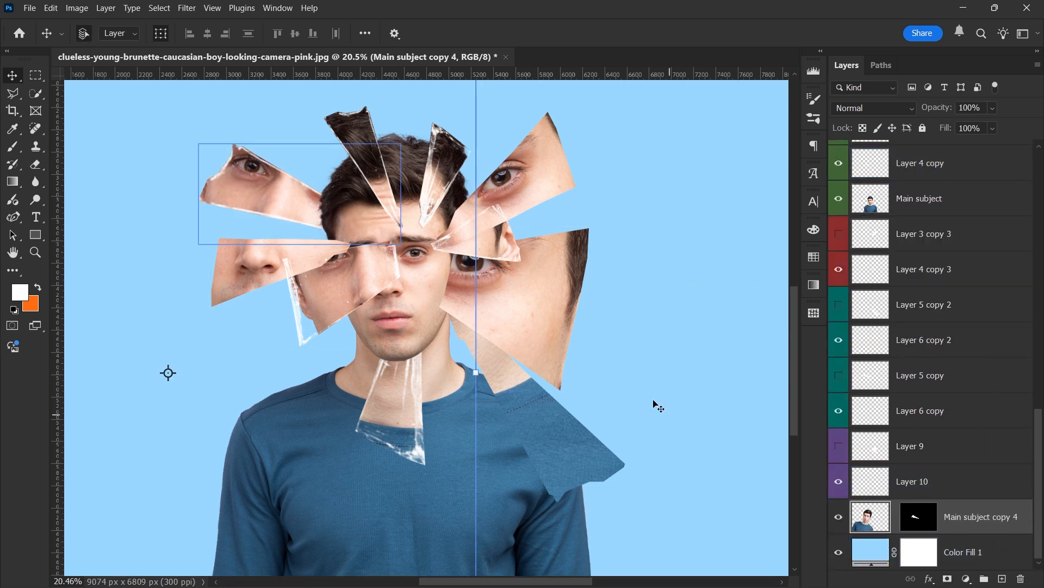
# - Move Main subject copy 9 and Main subject copy 3 beneath the glass layers, each directly above Color Fill 1
pyautogui.click(551, 322)
pyautogui.hotkey('ctrl', 'shift', '[')
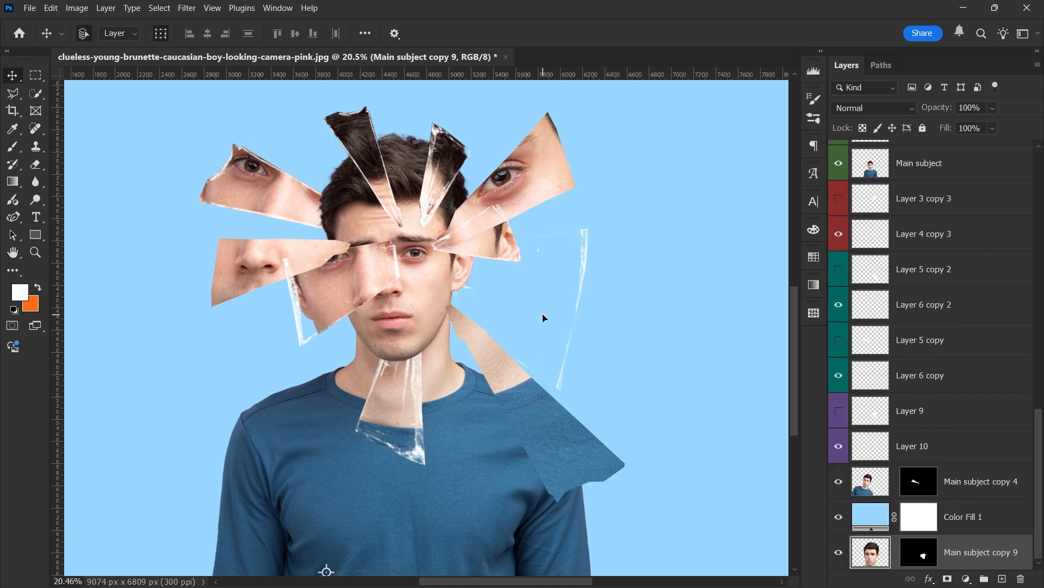
pyautogui.moveTo(993, 559); pyautogui.dragTo(985, 508)
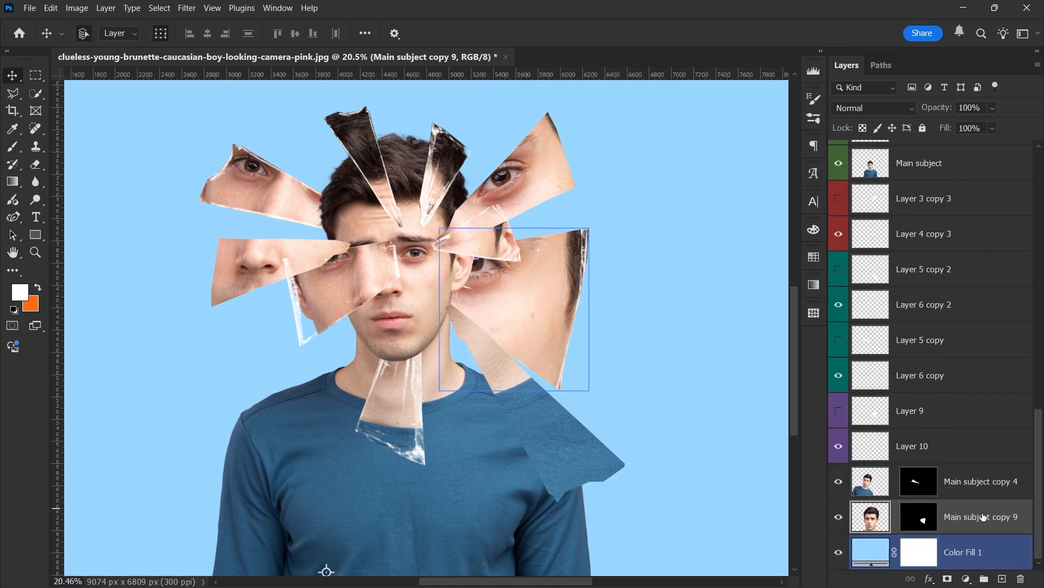
pyautogui.click(554, 177)
pyautogui.hotkey('ctrl', 'shift', '[')
pyautogui.hotkey('ctrl', ']')
# - Move Layer 6 copy 2, Main subject copy 10 and Main subject copy 5 to the bottom of the stack, above Color Fill 1
pyautogui.click(498, 379)
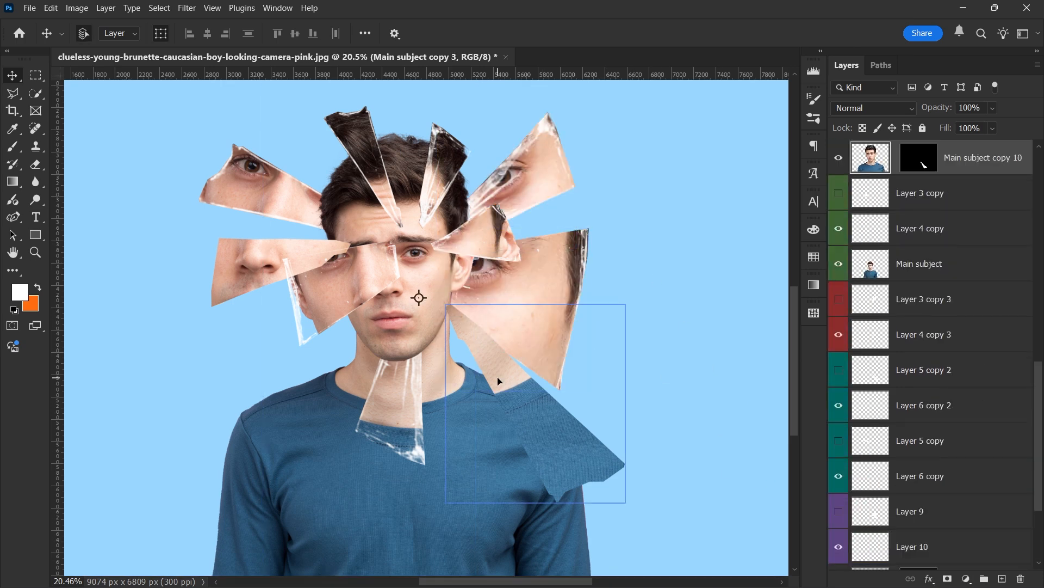
pyautogui.hotkey('ctrl', 'shift', '[')
pyautogui.hotkey('ctrl', ']')
pyautogui.click(258, 272)
pyautogui.hotkey('ctrl', 'shift', '[')
pyautogui.hotkey('ctrl', ']')
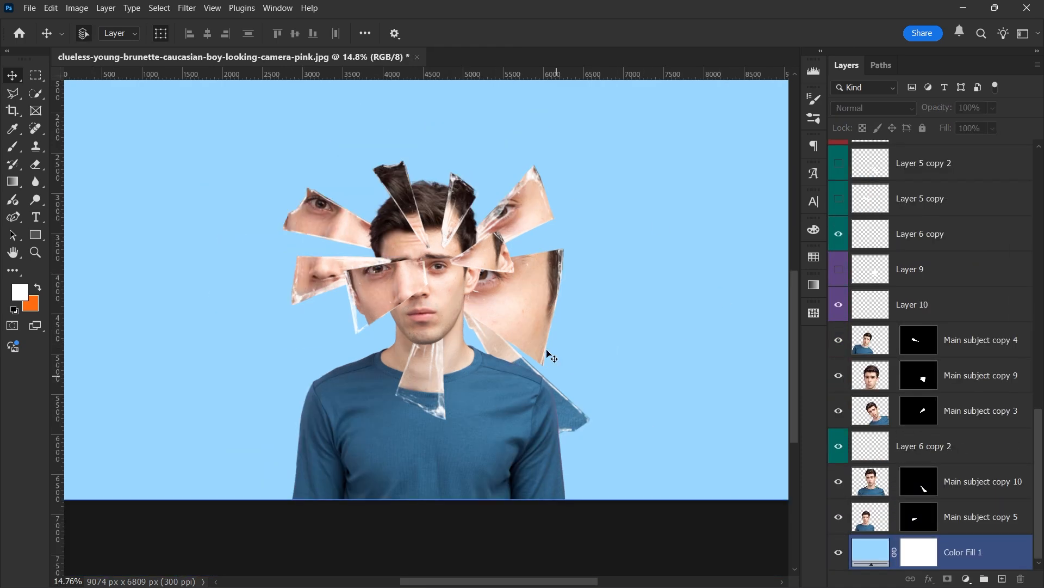
# - Examine the shards around the portrait and check which layer each piece belongs to
pyautogui.scroll(-4, 377, 376)
pyautogui.scroll(3, 377, 376)
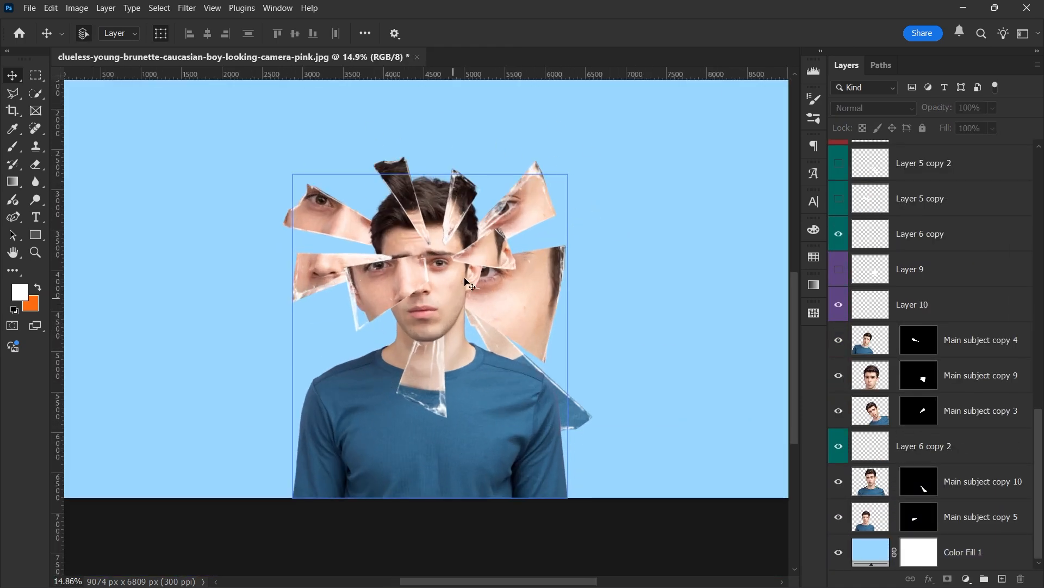
pyautogui.click(671, 326)
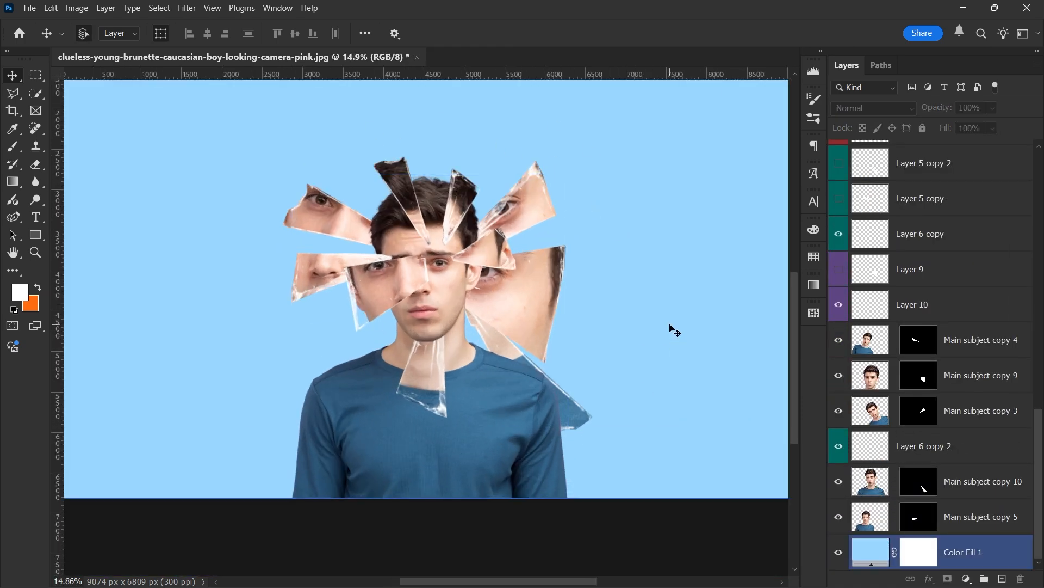
pyautogui.click(406, 304)
pyautogui.scroll(2, 406, 304)
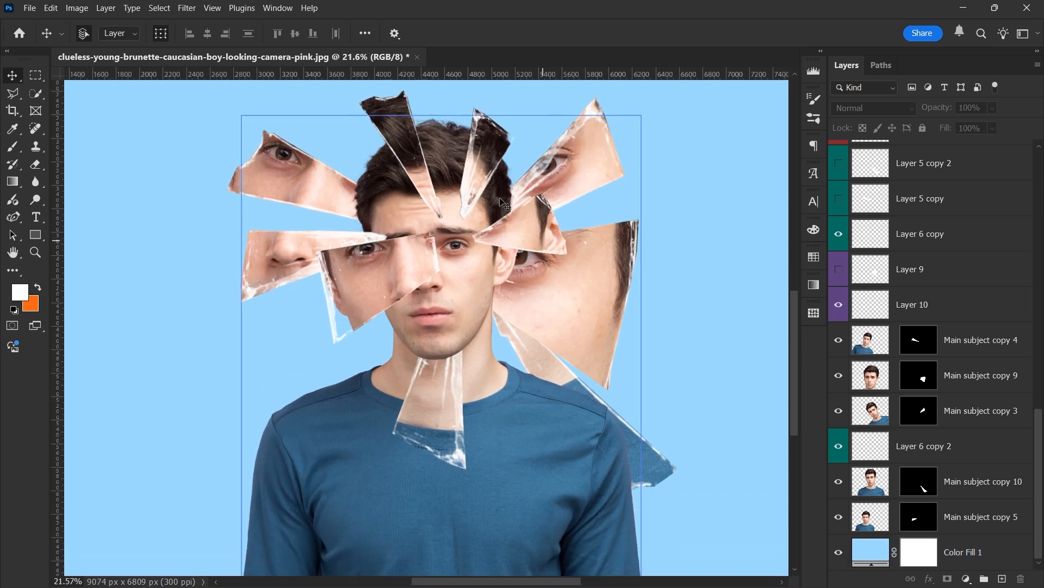
pyautogui.scroll(-1, 515, 206)
pyautogui.click(618, 245)
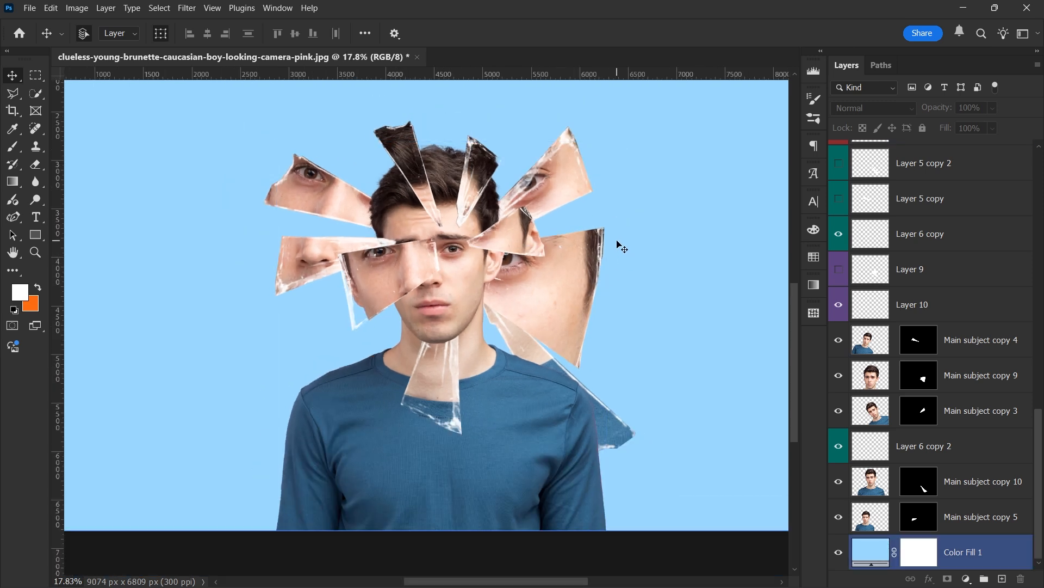
pyautogui.click(354, 243)
pyautogui.click(498, 287)
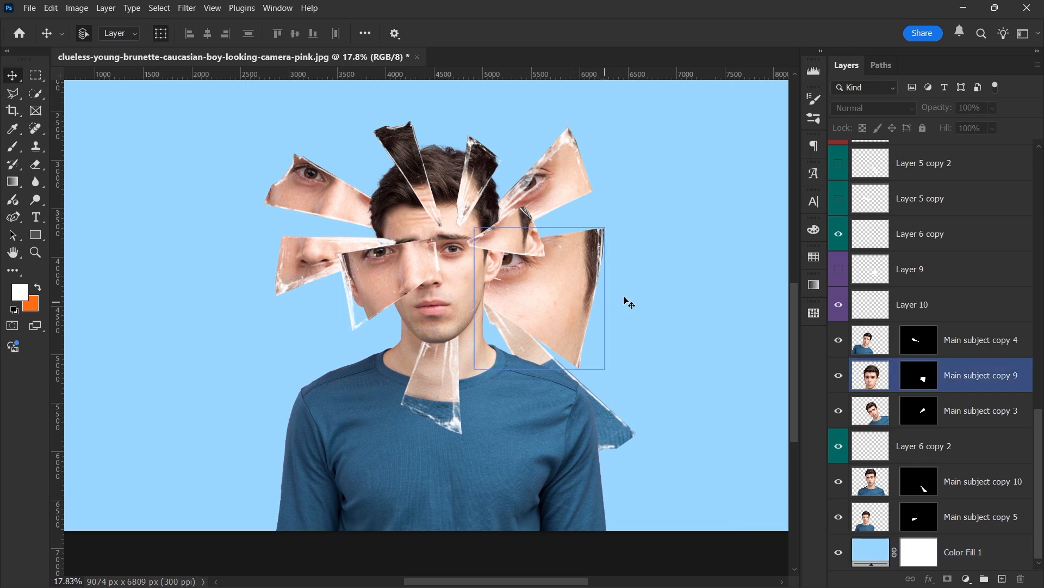
pyautogui.click(652, 333)
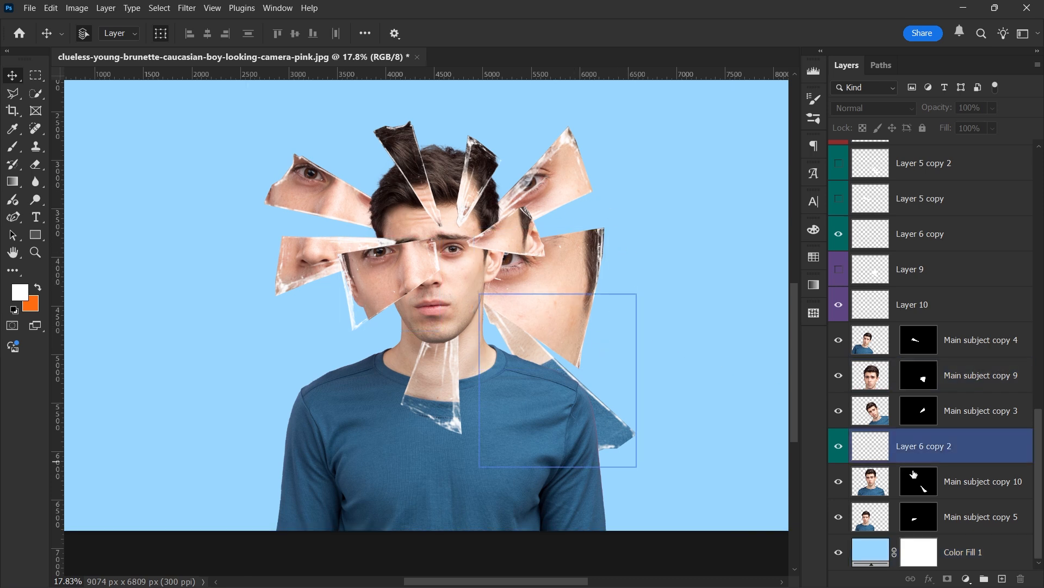
pyautogui.click(976, 526)
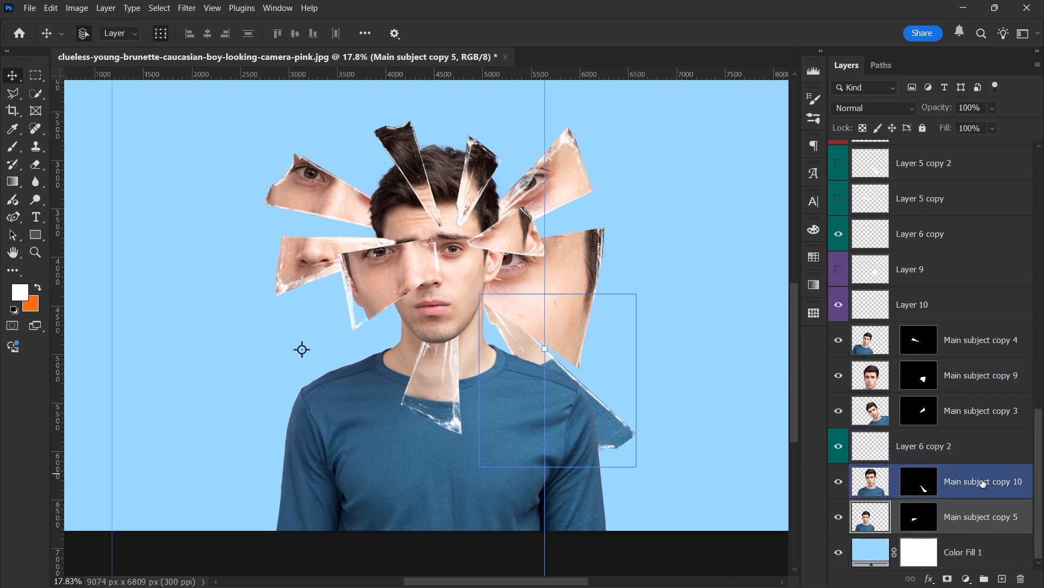
# - Select the original Main subject layer
pyautogui.scroll(5, 982, 370)
pyautogui.scroll(-2, 973, 362)
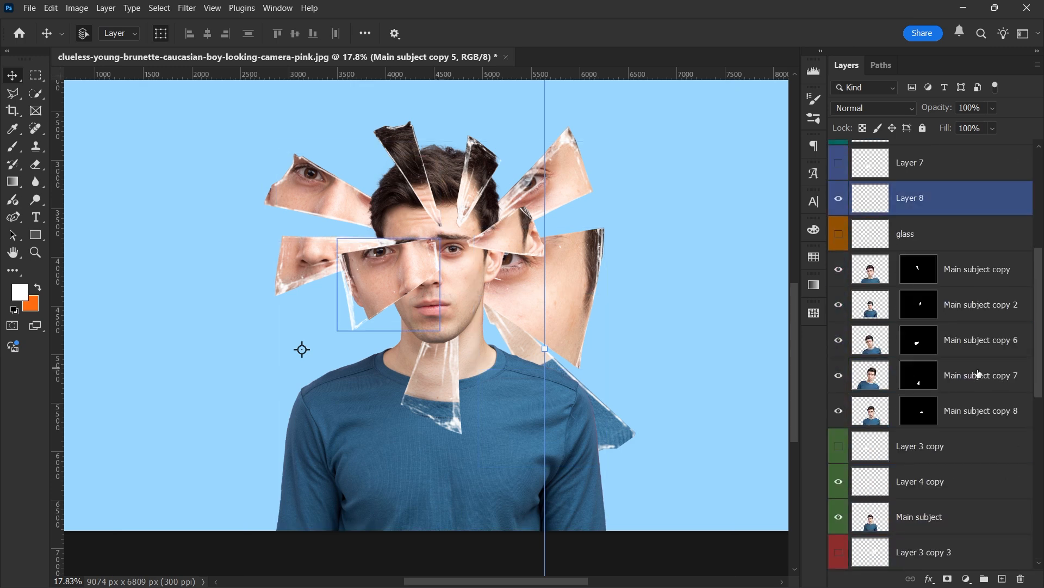
pyautogui.click(947, 409)
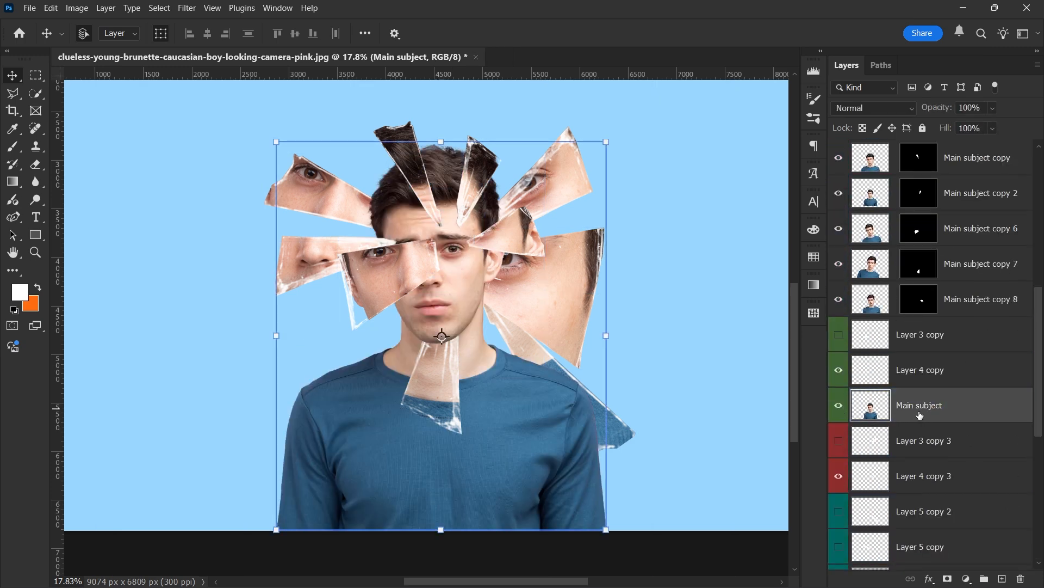
# - Duplicate the Main subject layer to the top of the stack and group all layers between the duplicate and Color Fill 1
pyautogui.hotkey('ctrl', 'j')
pyautogui.hotkey('ctrl', 'shift', ']')
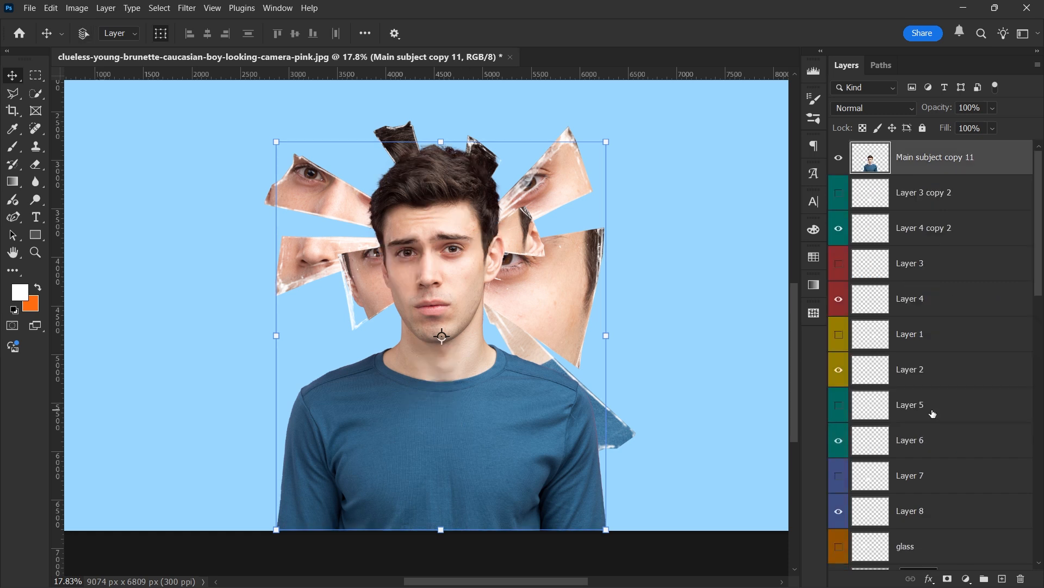
pyautogui.scroll(-12, 942, 210)
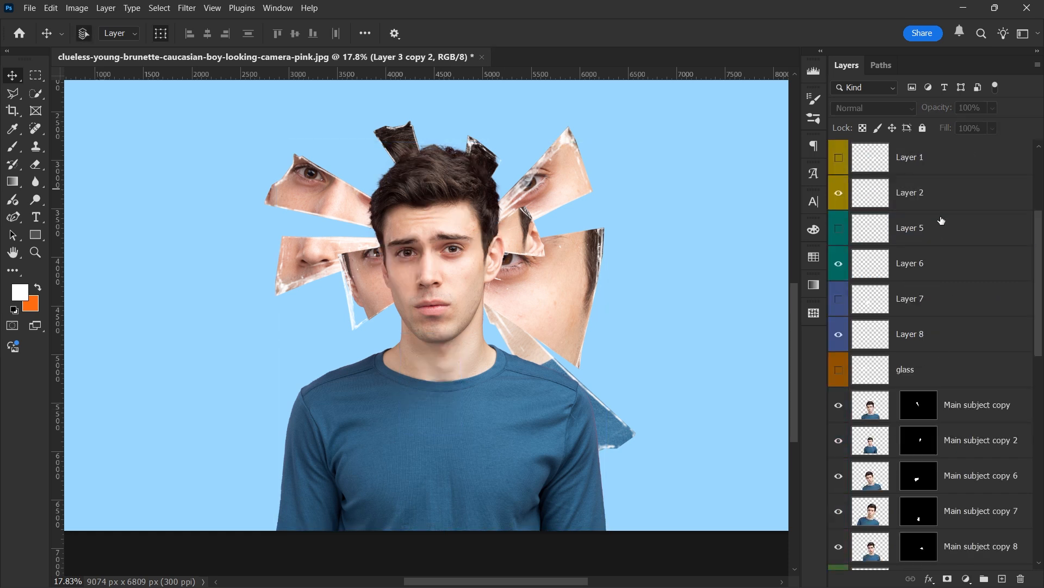
pyautogui.keyDown('shift'); pyautogui.click(959, 516); pyautogui.keyUp('shift')
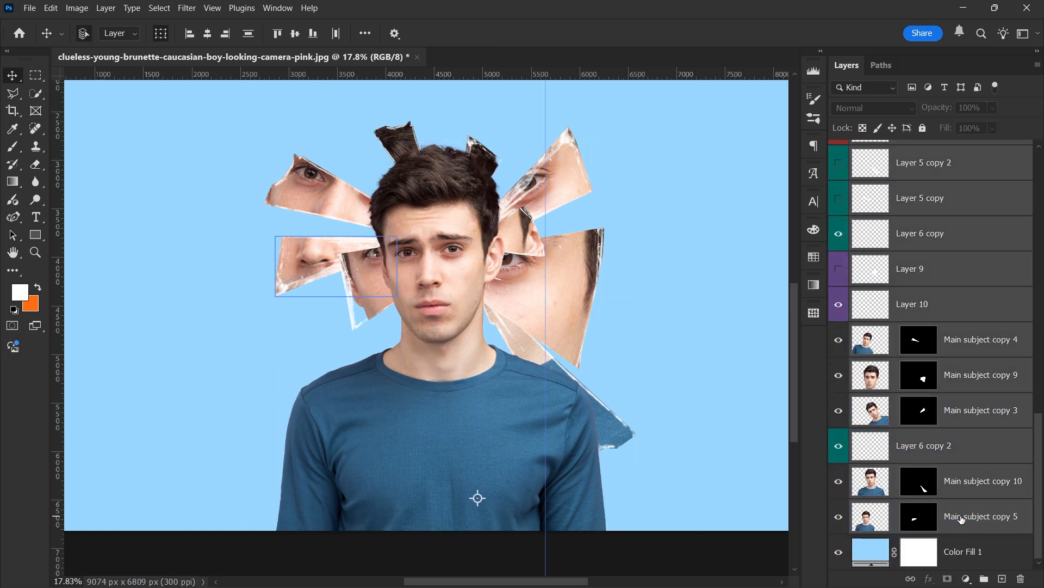
pyautogui.moveTo(1040, 493)
pyautogui.mouseDown()
pyautogui.moveTo(1043, 193)
pyautogui.moveTo(1033, 481)
pyautogui.mouseUp()
pyautogui.hotkey('ctrl', 'g')
pyautogui.click(989, 401)
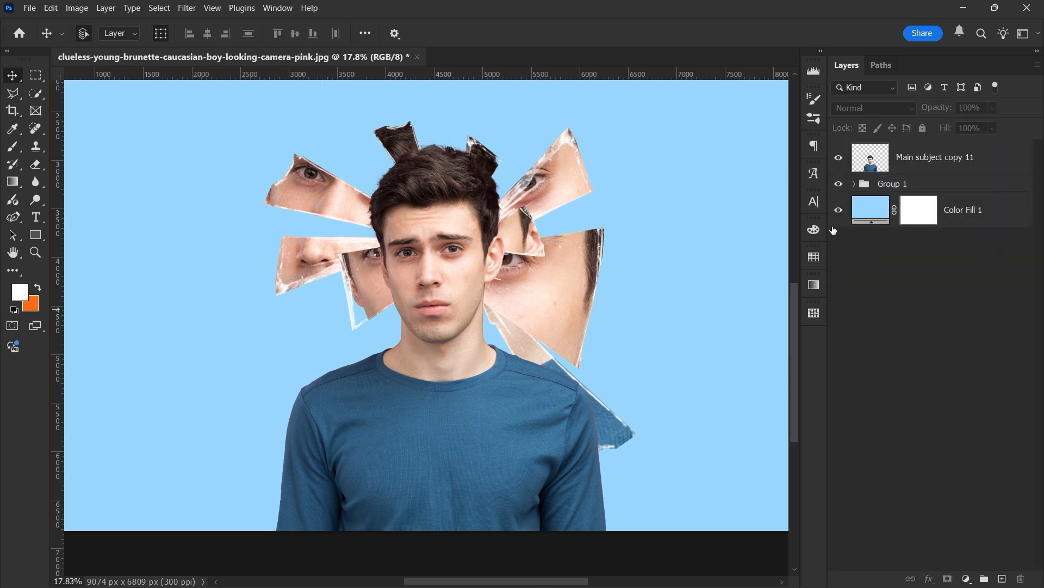
# - Hide Group 1, which holds the earlier glass shard layers
pyautogui.click(840, 185)
pyautogui.click(839, 185)
pyautogui.click(839, 185)
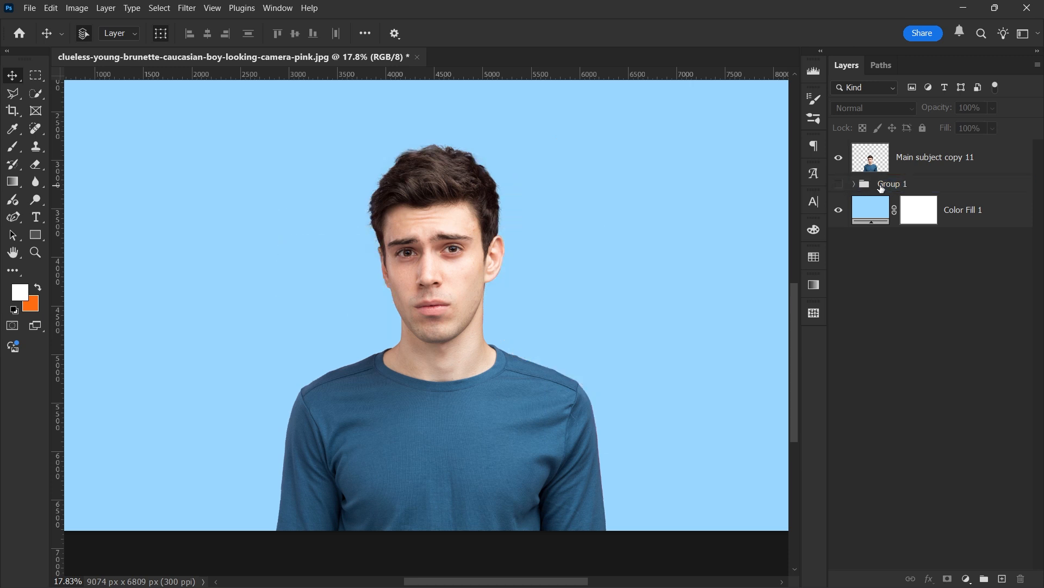
# - Add a new empty layer above Main subject copy 11 for painting with the Brush tool
pyautogui.click(954, 161)
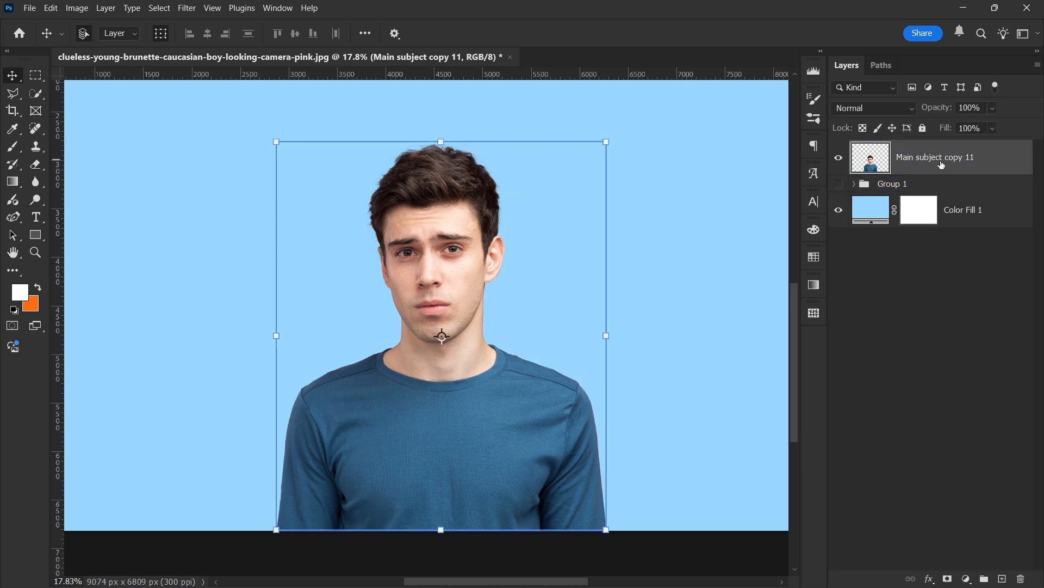
pyautogui.click(939, 279)
pyautogui.click(731, 297)
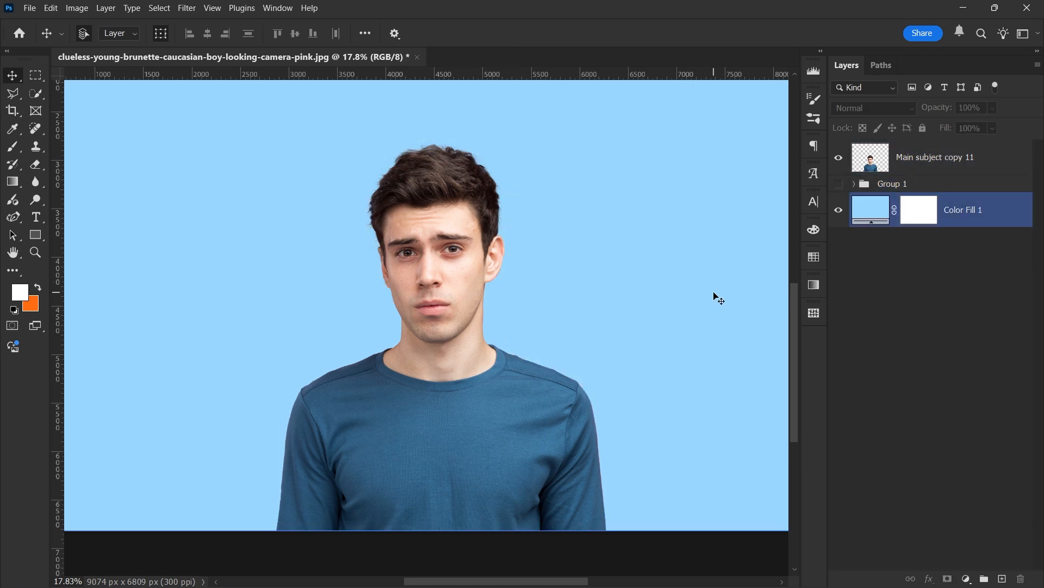
pyautogui.press('b')
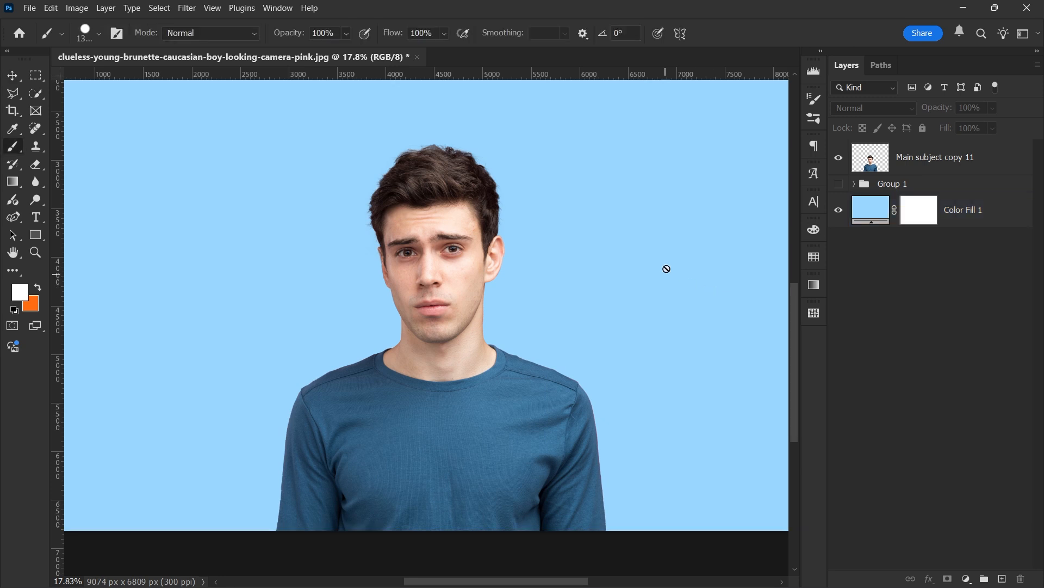
pyautogui.click(967, 170)
pyautogui.click(1002, 578)
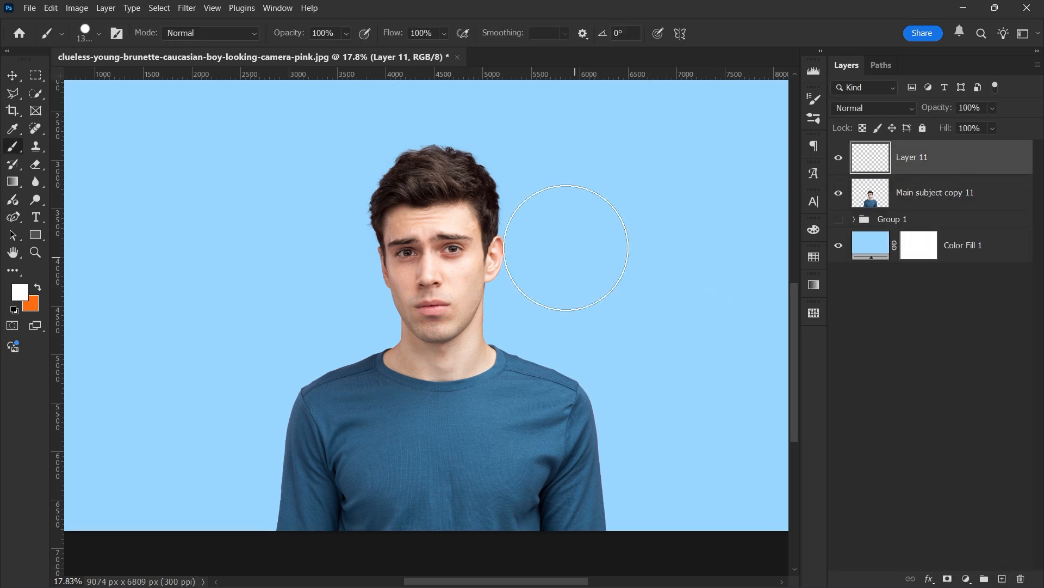
# - Choose the Broken Glass 1 brush from the 20 Broken Glass Brushes set
pyautogui.scroll(-1, 478, 234)
pyautogui.rightClick(477, 230)
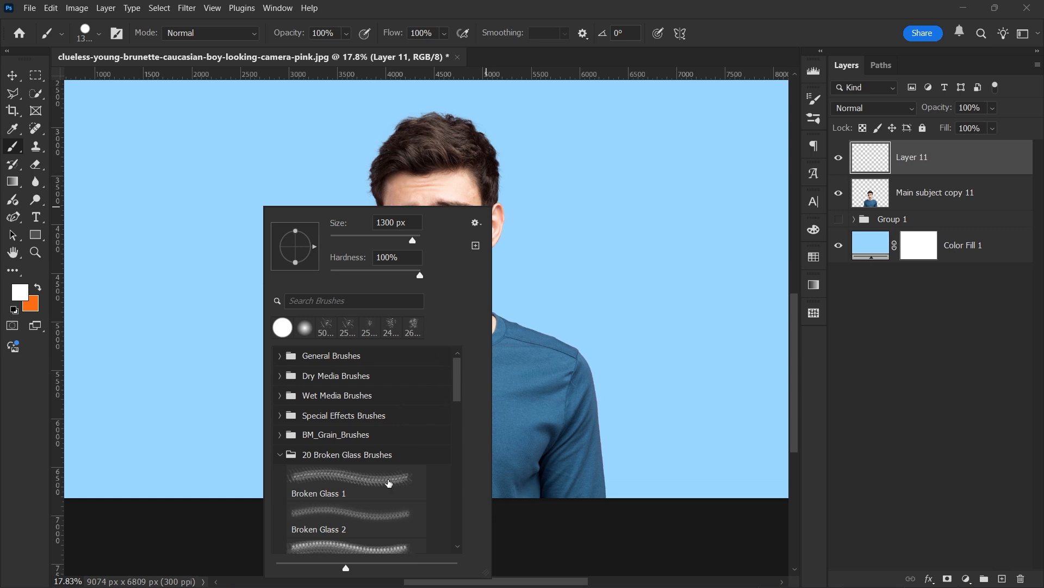
pyautogui.click(389, 483)
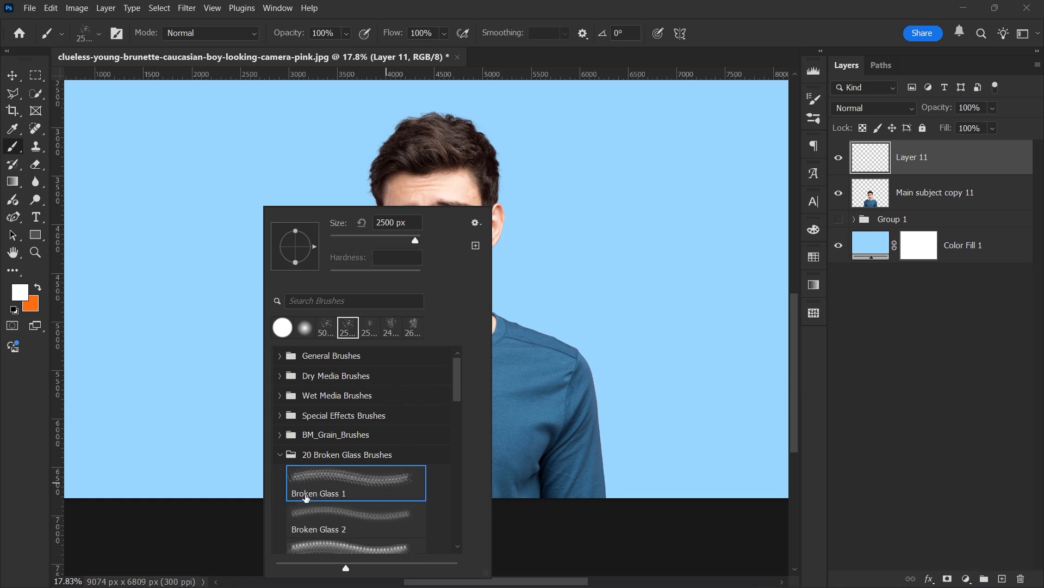
pyautogui.click(639, 209)
pyautogui.hotkey('ctrl', 'z')
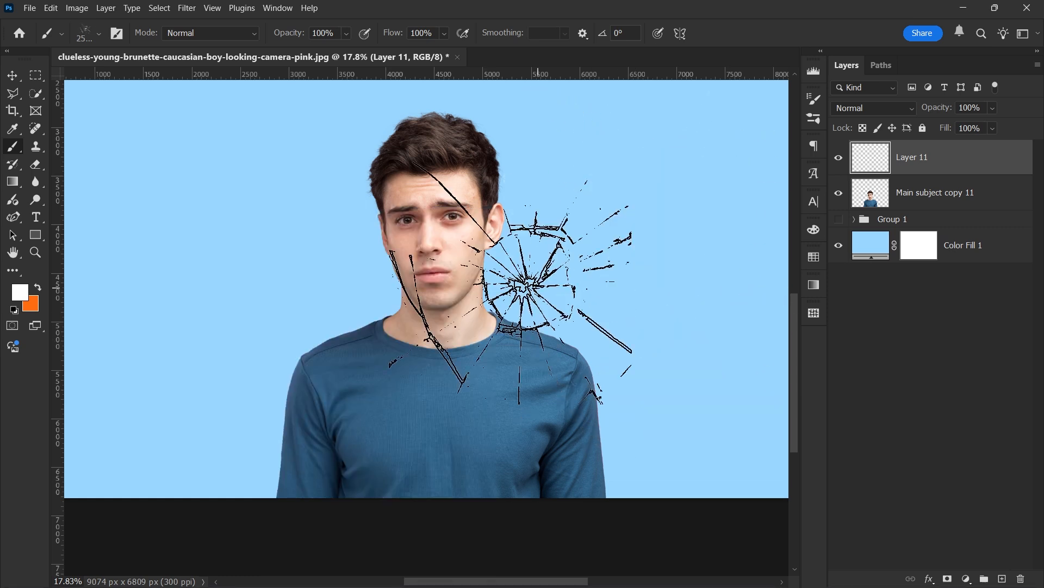
# - Enlarge the Broken Glass 1 brush to span the head and shoulders and stamp it once in white, centred on the face
pyautogui.scroll(-4, 465, 272)
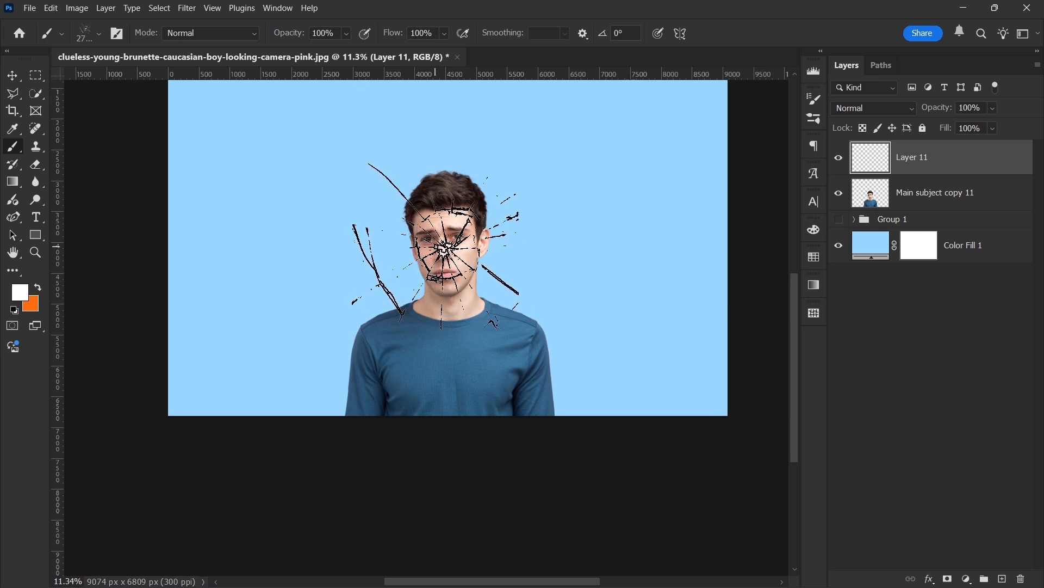
pyautogui.press(']')
pyautogui.press(']')
pyautogui.press(']')
pyautogui.press(']')
pyautogui.press(']')
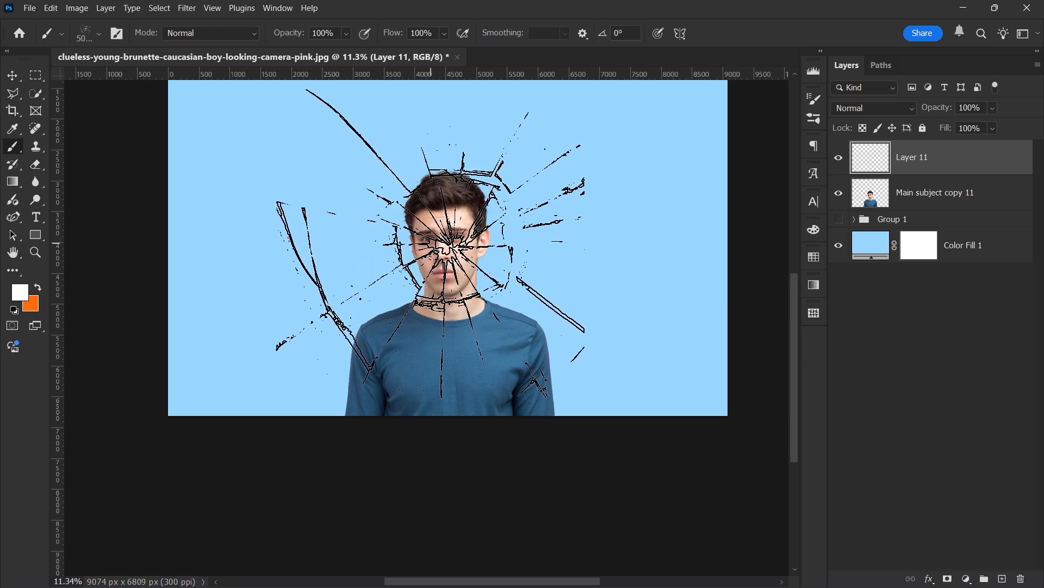
pyautogui.press('[')
pyautogui.press('[')
pyautogui.press('[')
pyautogui.press('[')
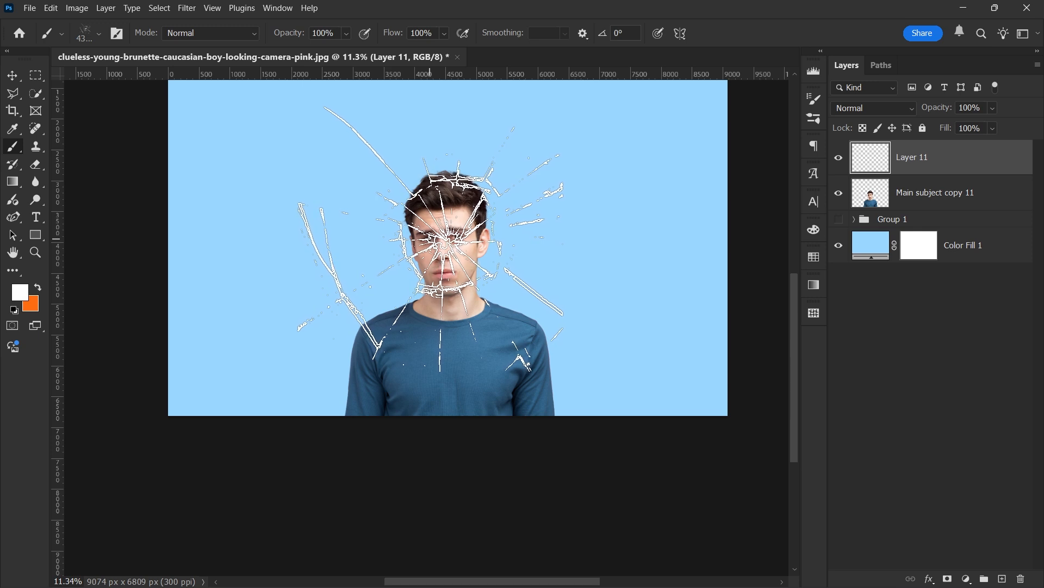
pyautogui.click(452, 235)
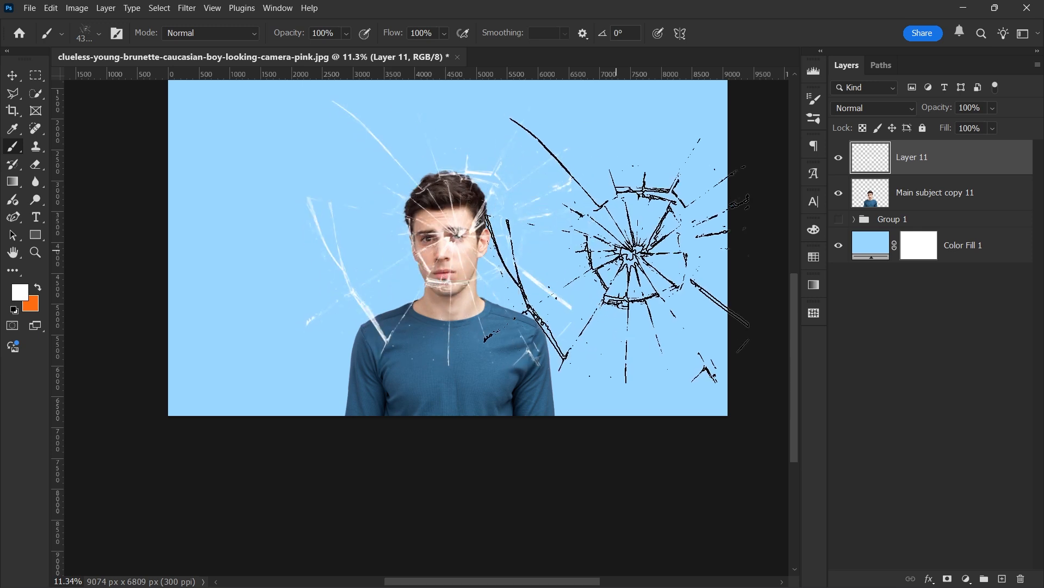
# - Duplicate the Main subject copy 11 layer and get the Polygonal Lasso tool ready for tracing the cracks
pyautogui.scroll(1, 579, 251)
pyautogui.scroll(2, 579, 250)
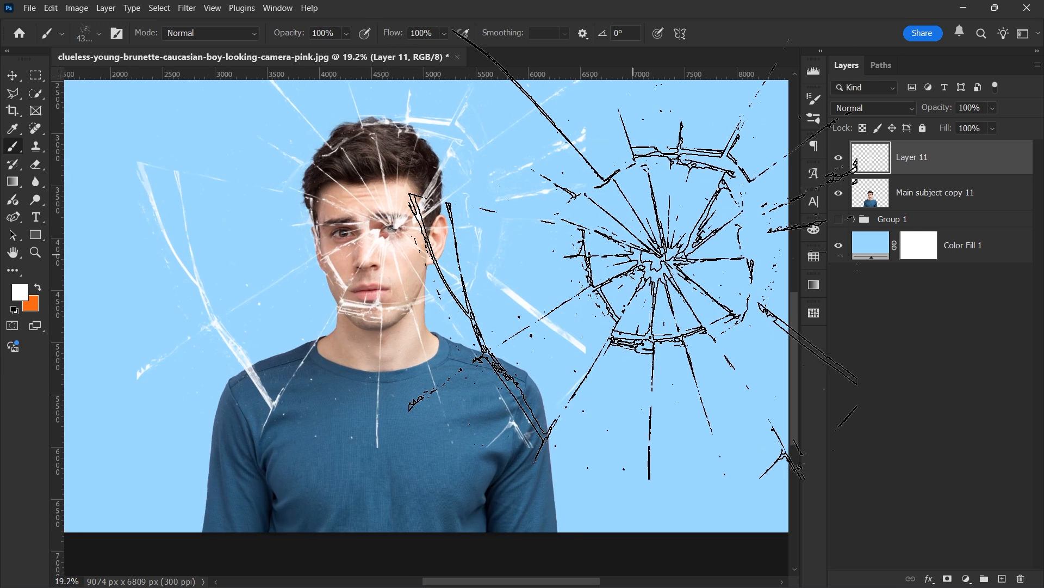
pyautogui.press('v')
pyautogui.scroll(2, 414, 248)
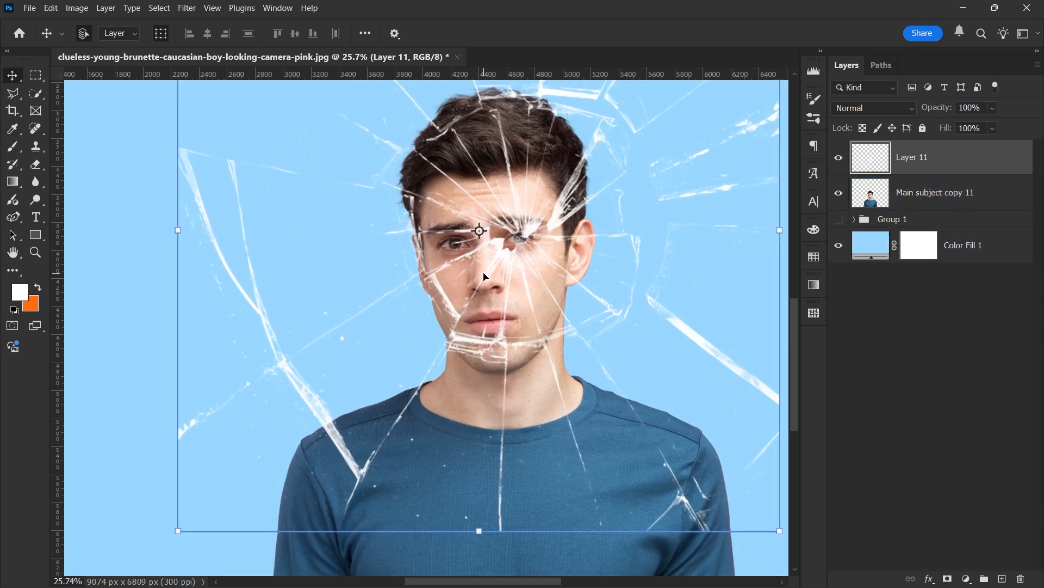
pyautogui.click(930, 345)
pyautogui.click(11, 93)
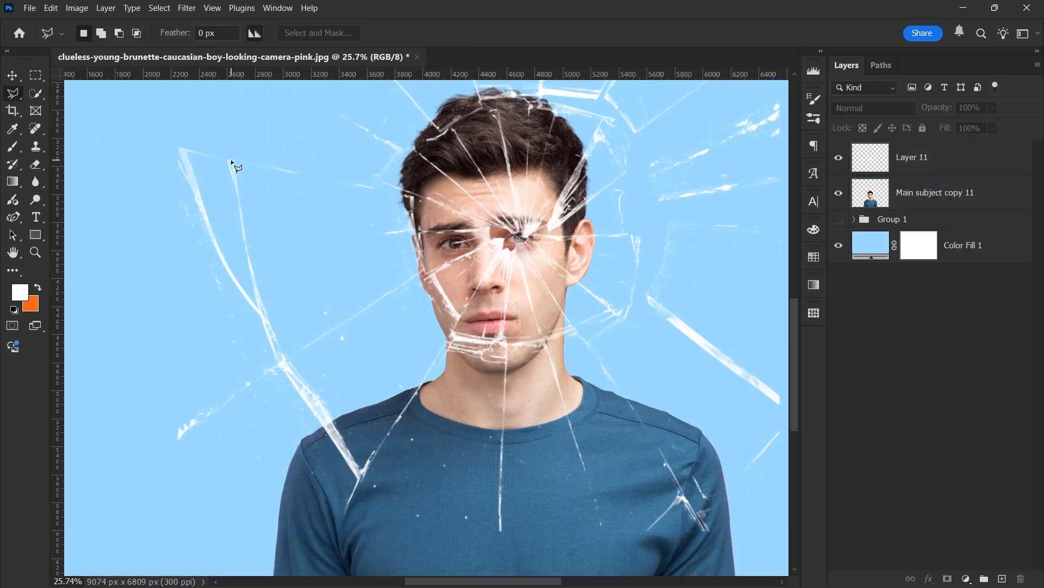
pyautogui.click(953, 202)
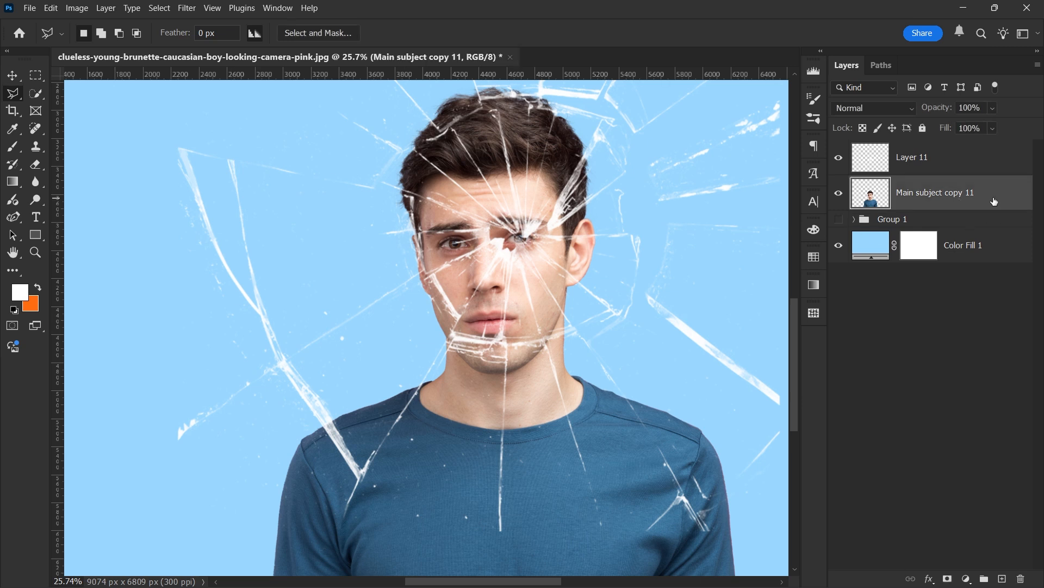
pyautogui.hotkey('ctrl', 'j')
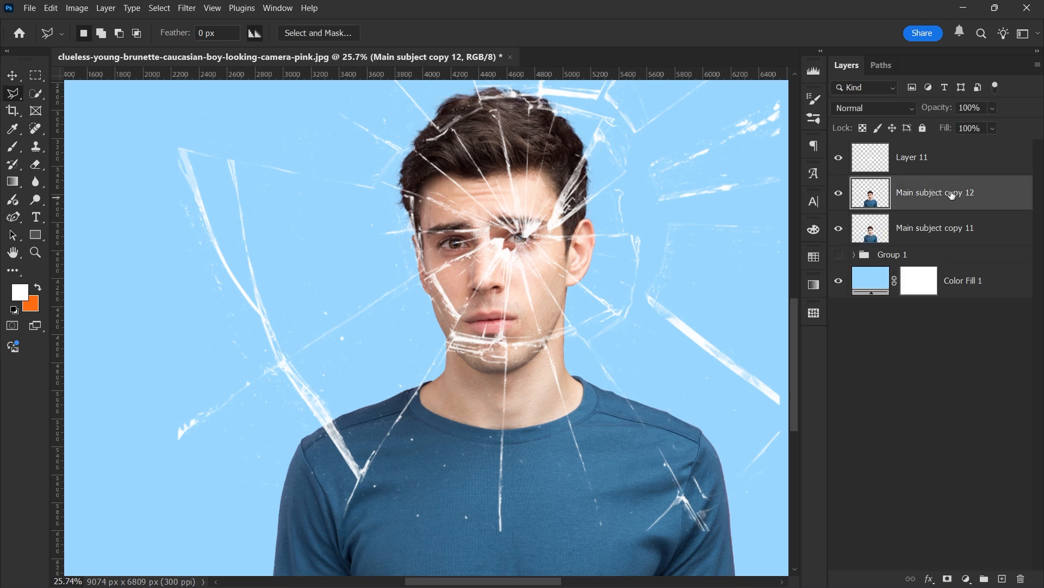
# - Trace the glass shard beside the eye at the left edge of the face and mask Main subject copy 12 to it
pyautogui.click(231, 161)
pyautogui.click(284, 359)
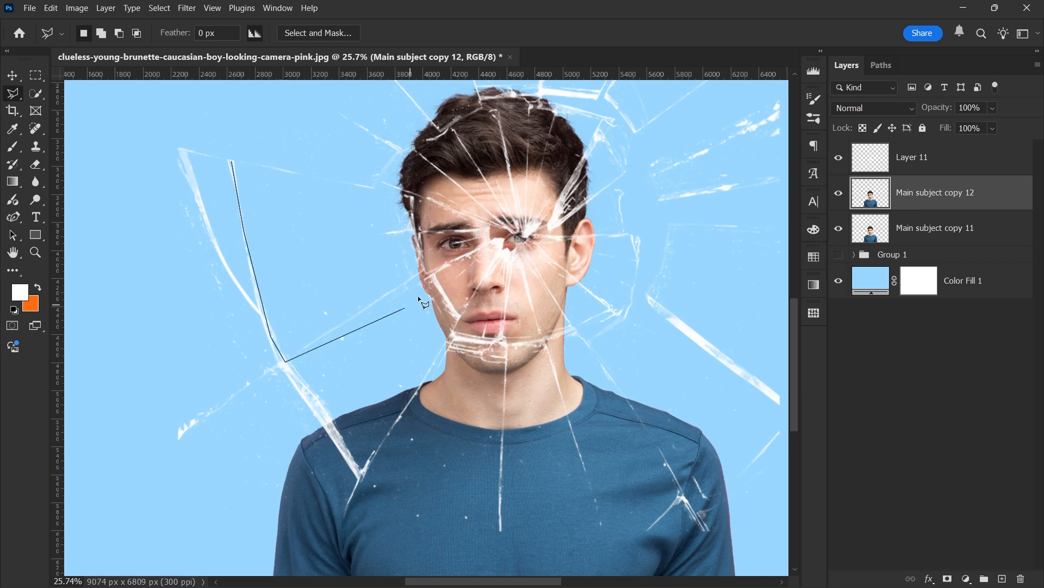
pyautogui.click(425, 269)
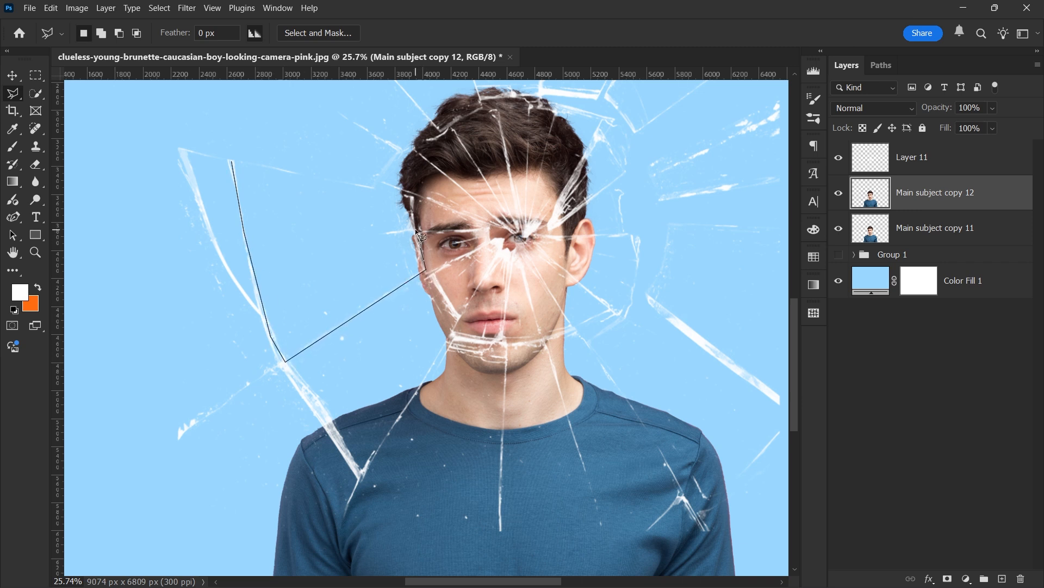
pyautogui.click(423, 230)
pyautogui.click(413, 191)
pyautogui.click(402, 190)
pyautogui.click(321, 179)
pyautogui.click(235, 162)
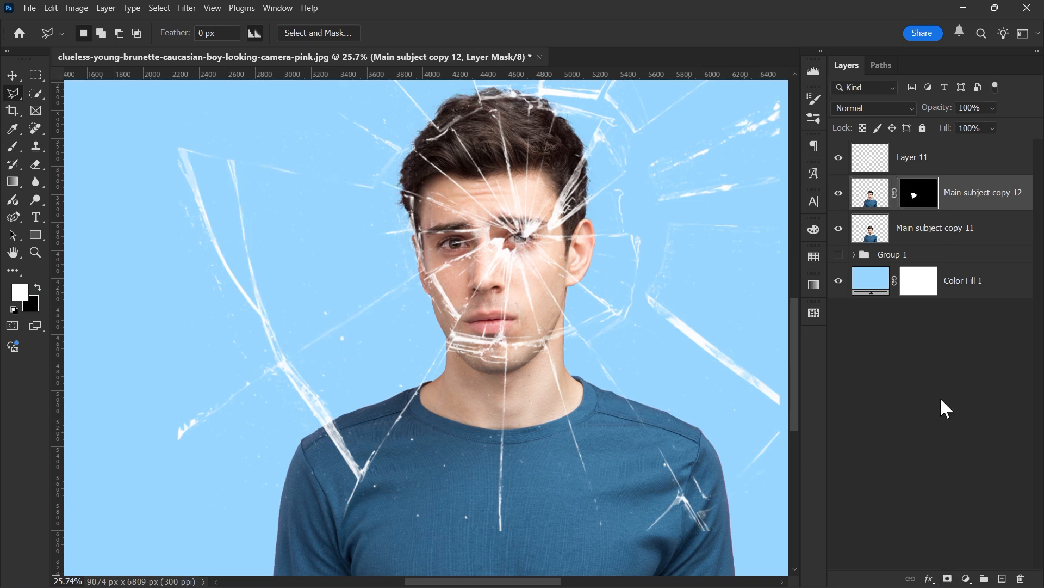
# - Duplicate Main subject copy 11 and mask the copy to the crack shard running from the nose down to the left shoulder
pyautogui.click(968, 233)
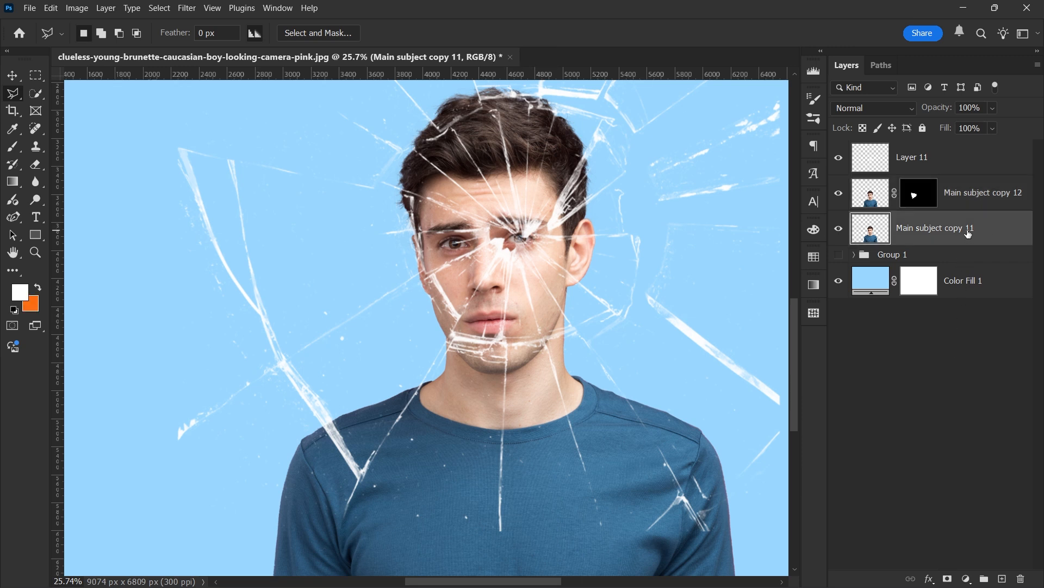
pyautogui.hotkey('ctrl', 'j')
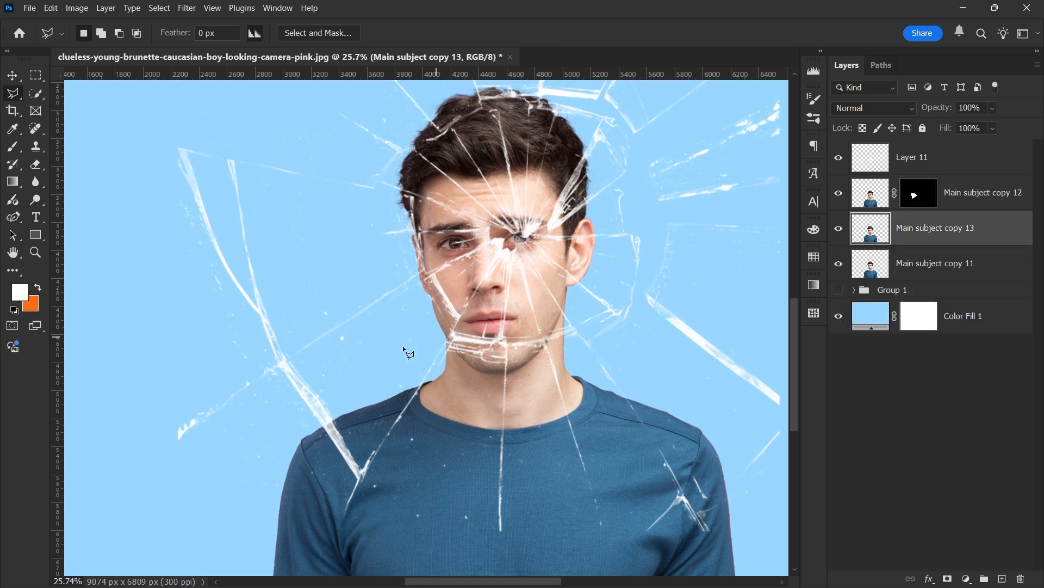
pyautogui.scroll(-2, 372, 354)
pyautogui.scroll(3, 386, 327)
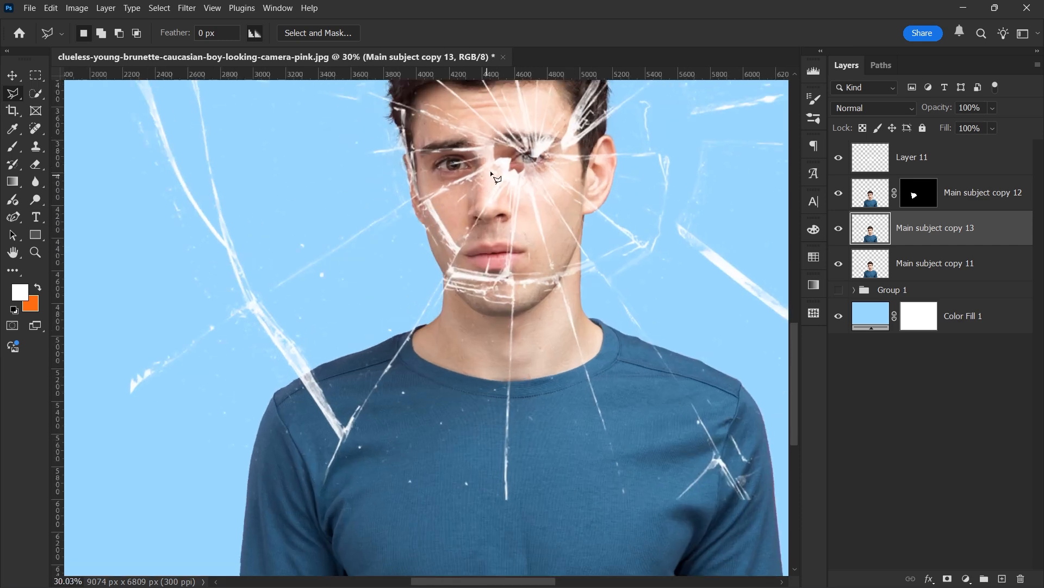
pyautogui.click(417, 197)
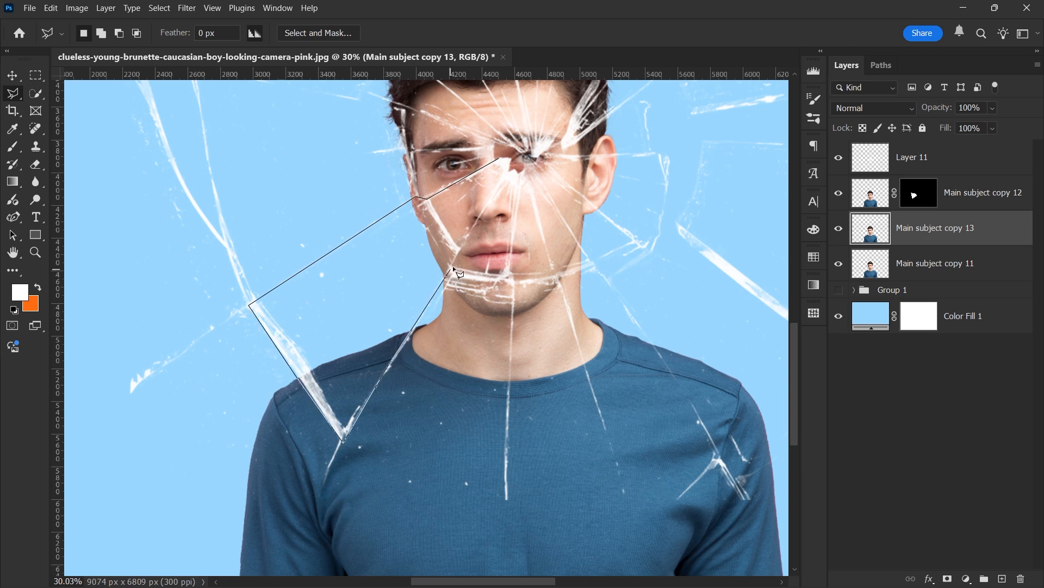
pyautogui.click(505, 164)
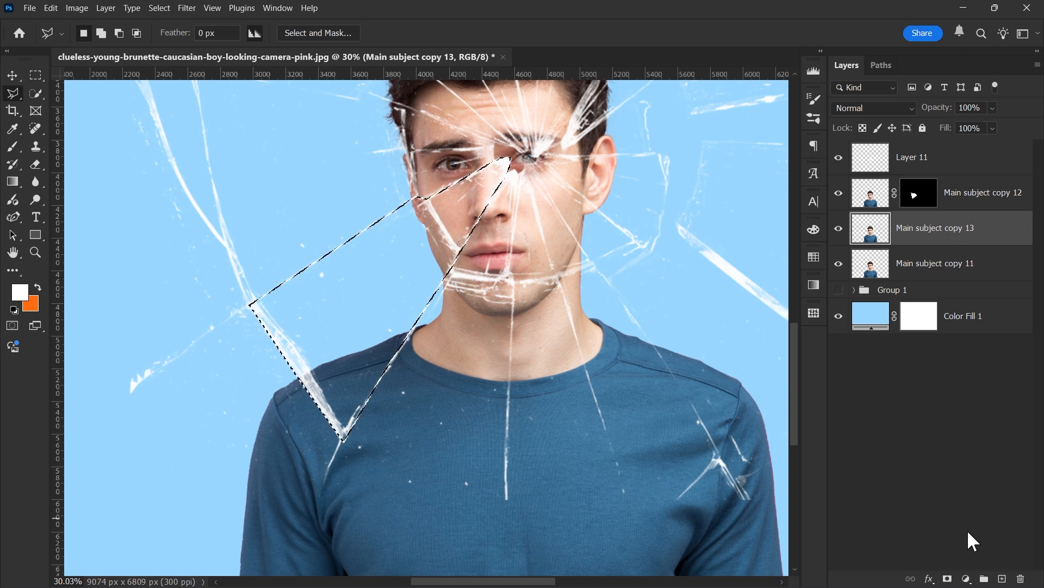
pyautogui.click(949, 578)
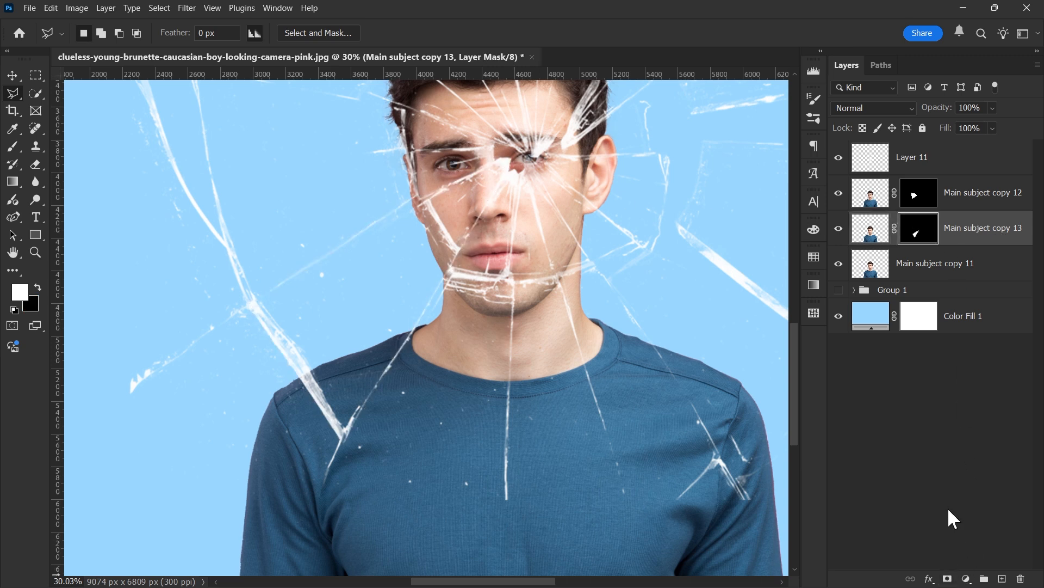
# - Mask further duplicates of Main subject copy 11 to the remaining glass shards, one per copy, and check them with the base layer hidden
pyautogui.click(982, 264)
pyautogui.hotkey('ctrl', 'j')
pyautogui.scroll(-3, 629, 296)
pyautogui.click(546, 268)
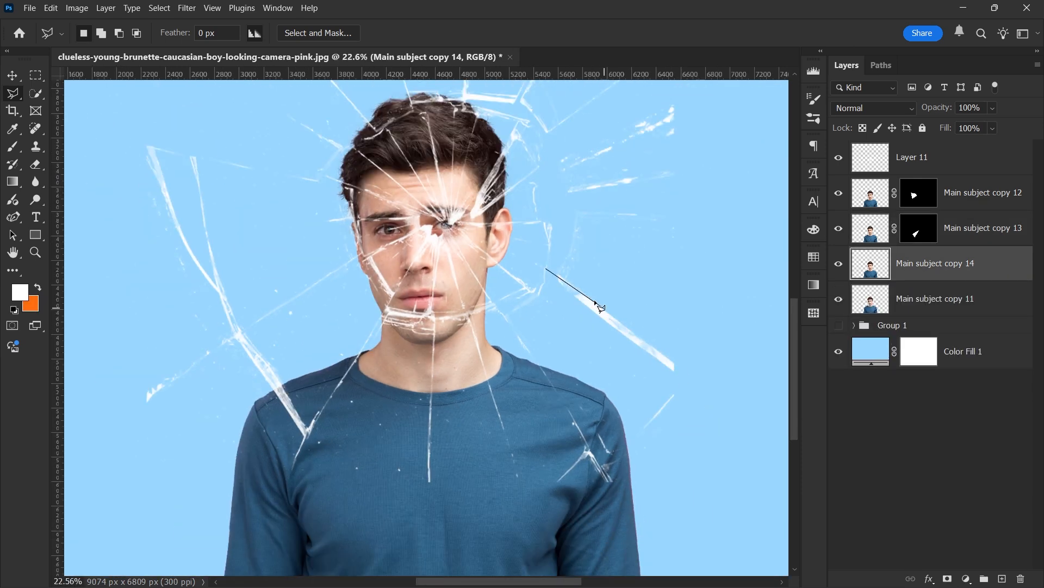
pyautogui.doubleClick(537, 296)
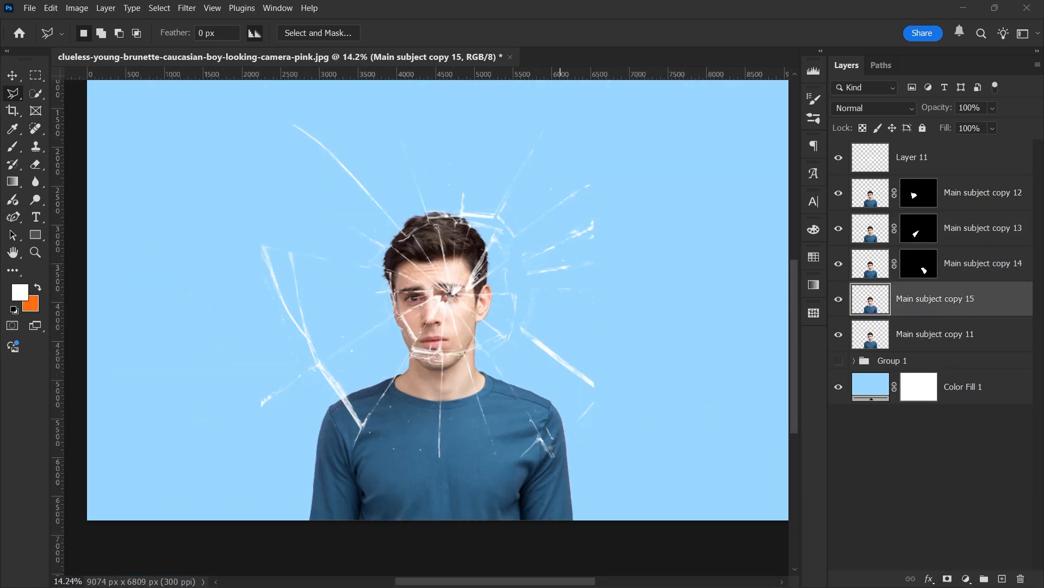
pyautogui.scroll(3, 751, 373)
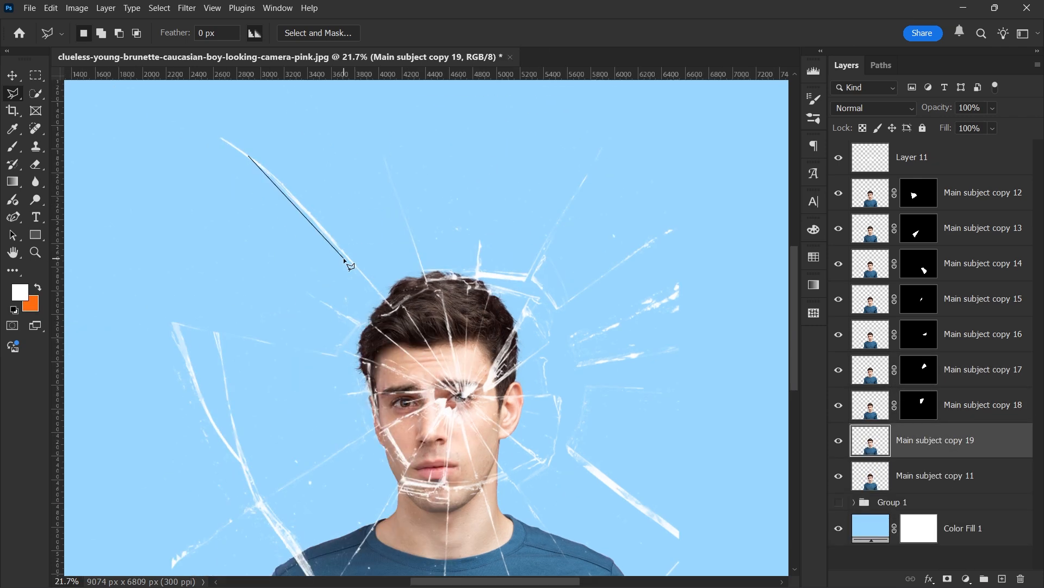
pyautogui.click(839, 511)
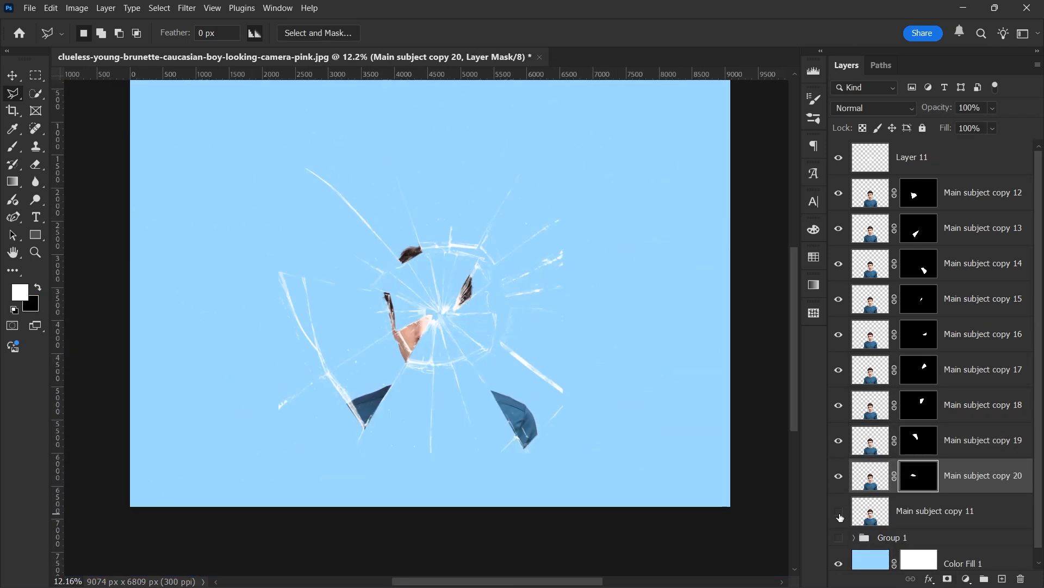
pyautogui.click(838, 513)
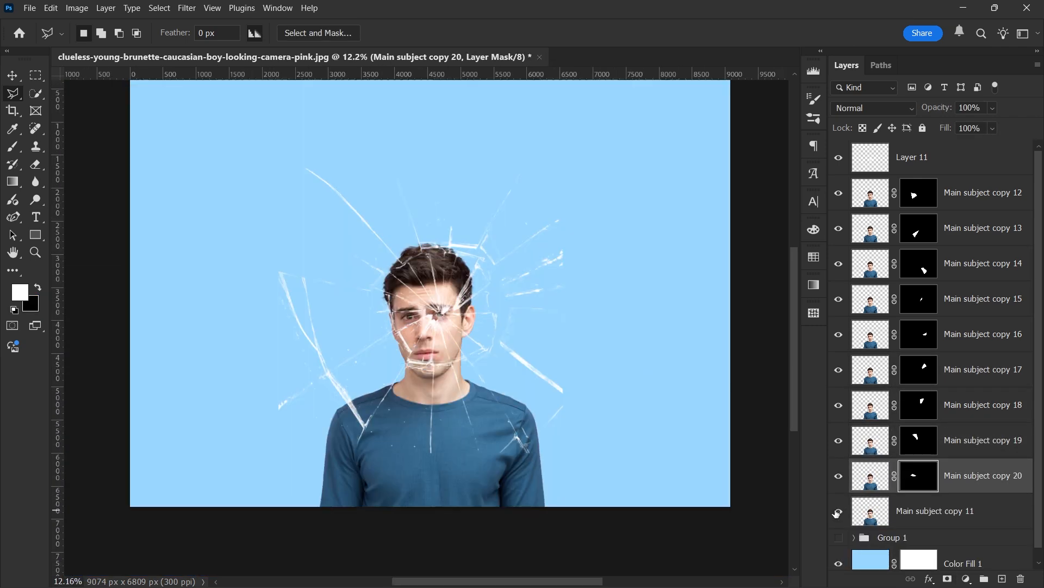
# - Unlink the layer masks of Main subject copy 12 through Main subject copy 20 and target the image of copy 12
pyautogui.scroll(1, 427, 298)
pyautogui.press('v')
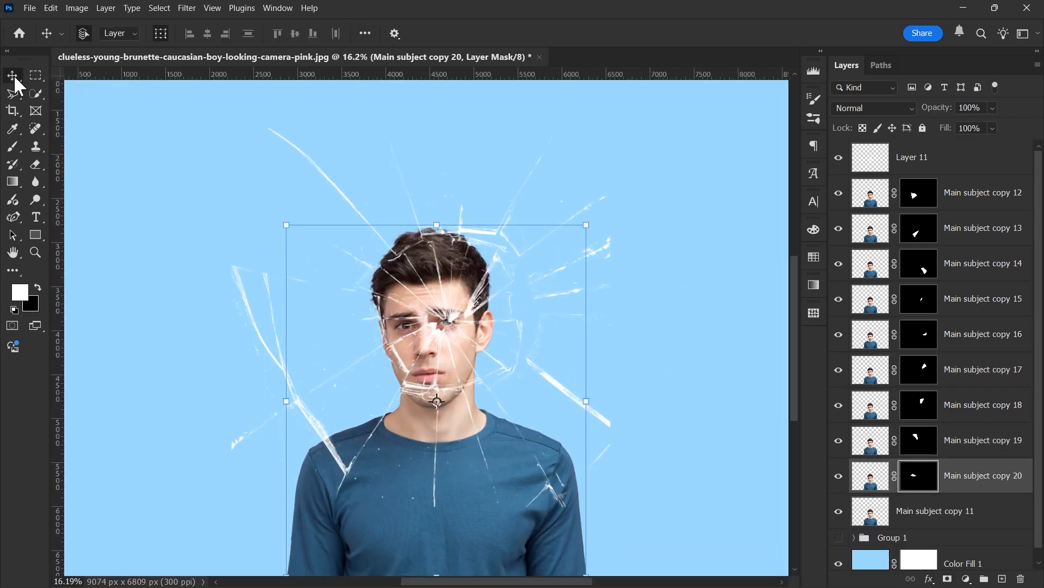
pyautogui.moveTo(889, 480); pyautogui.dragTo(898, 196)
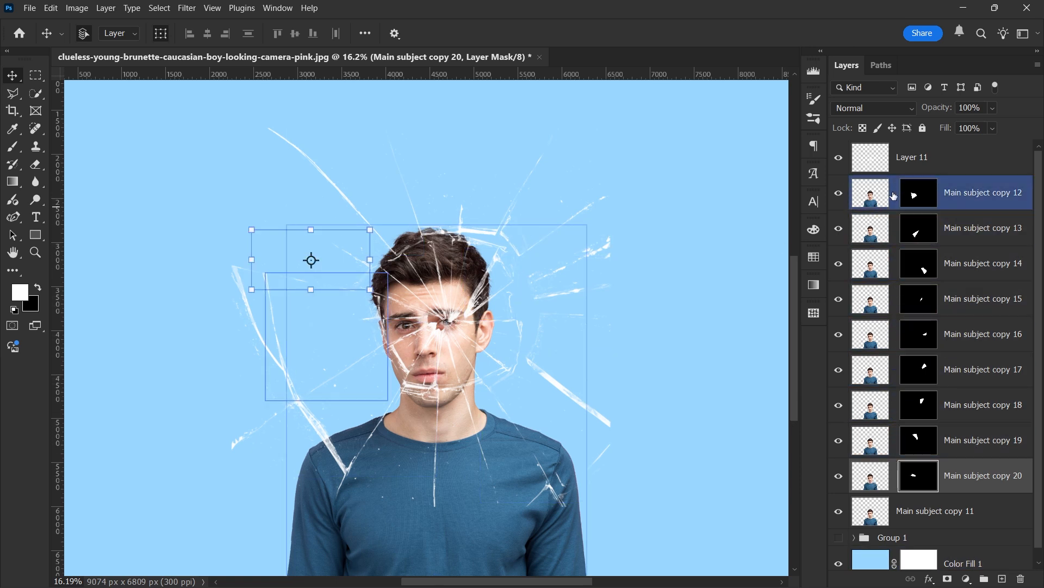
pyautogui.click(873, 194)
pyautogui.click(922, 193)
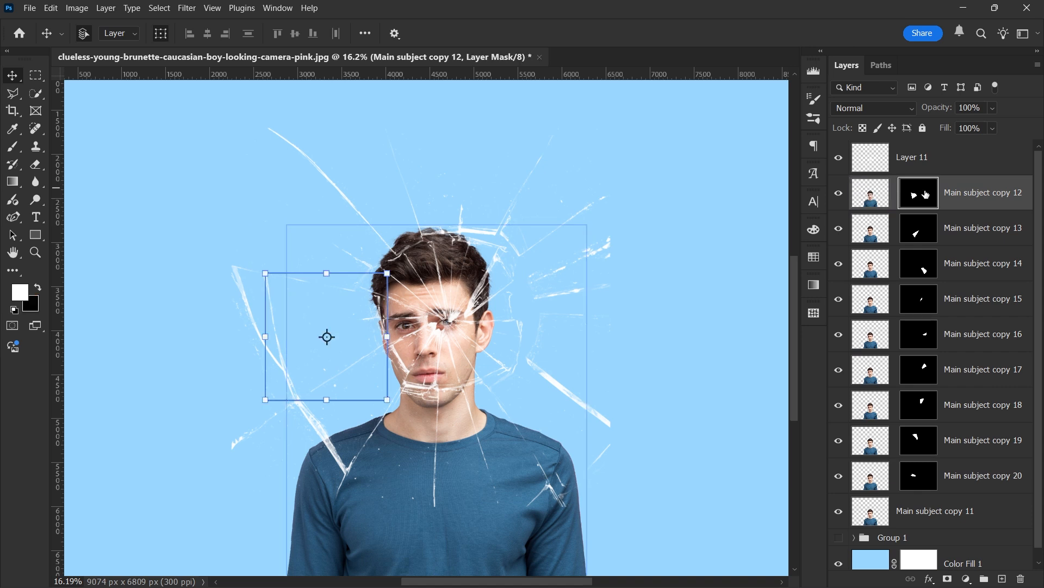
pyautogui.click(887, 195)
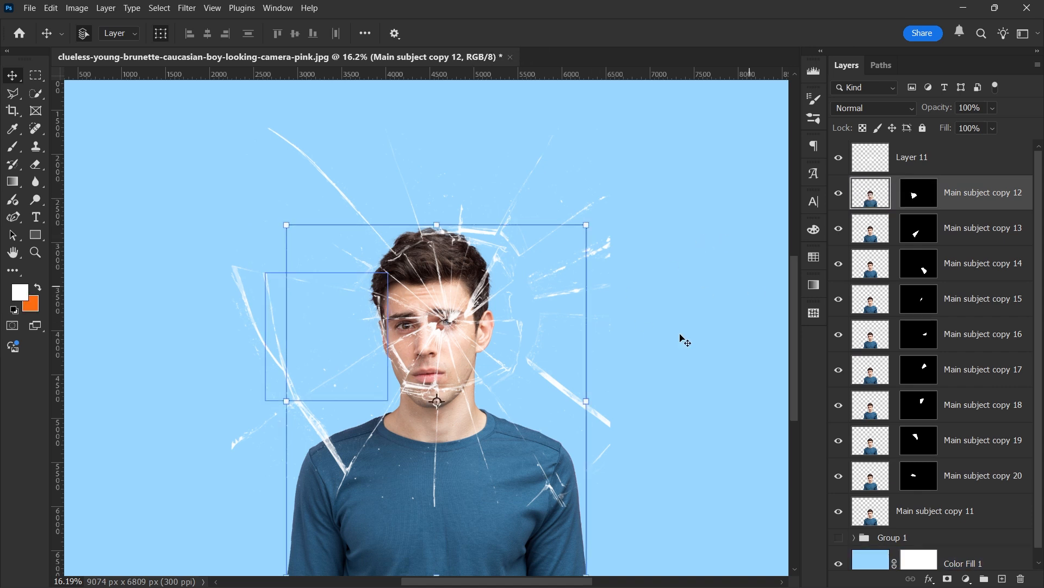
# - Scale, rotate and reposition the subject images inside the masks of Main subject copies 12, 13, 14 and 15
pyautogui.moveTo(697, 307); pyautogui.dragTo(743, 422)
pyautogui.click(871, 228)
pyautogui.hotkey('ctrl', 't')
pyautogui.press('Return')
pyautogui.click(870, 264)
pyautogui.click(870, 287)
pyautogui.scroll(-2, 676, 350)
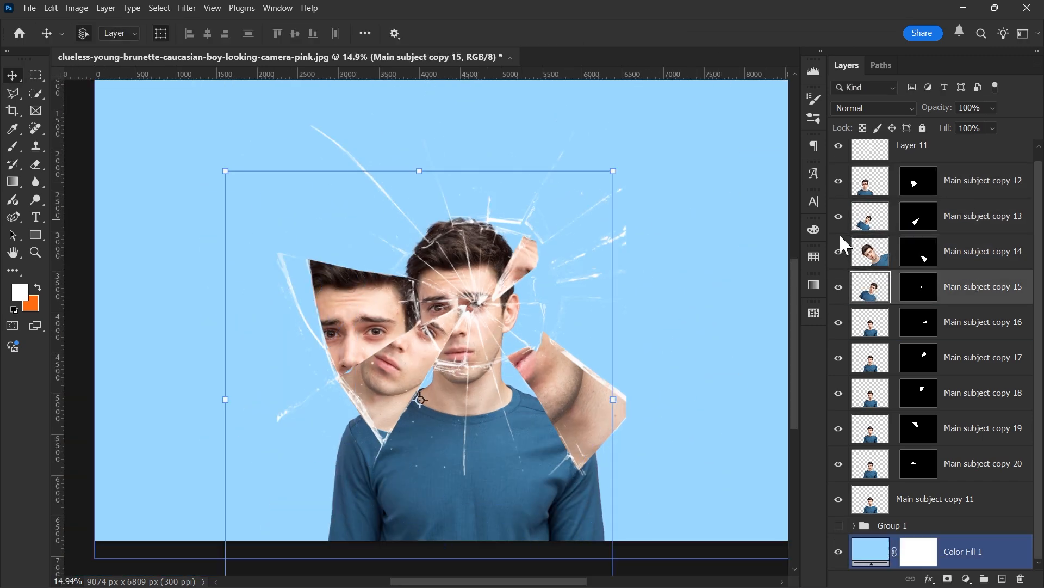
# - Transform the subject images of Main subject copies 16 and 17 so enlarged, rotated facial features fill their shards
pyautogui.click(871, 322)
pyautogui.moveTo(623, 399); pyautogui.dragTo(857, 245)
pyautogui.press('Return')
pyautogui.click(871, 357)
pyautogui.moveTo(363, 171); pyautogui.dragTo(406, 177)
pyautogui.press('Return')
pyautogui.scroll(-1, 741, 296)
# - Enlarge, rotate and reposition the subject images of Main subject copies 18, 19 and 20 within their upper glass shards
pyautogui.click(870, 392)
pyautogui.moveTo(688, 294); pyautogui.dragTo(720, 165)
pyautogui.press('Return')
pyautogui.click(871, 428)
pyautogui.moveTo(686, 348); pyautogui.dragTo(664, 271)
pyautogui.click(870, 464)
pyautogui.moveTo(626, 348); pyautogui.dragTo(609, 163)
pyautogui.press('Return')
pyautogui.moveTo(614, 305); pyautogui.dragTo(638, 270)
pyautogui.click(870, 393)
pyautogui.hscroll(1, 702, 353)
# - Transform the image of Main subject copy 12 again so the rotated nose and mouth fill its shard instead of the shirt
pyautogui.click(870, 181)
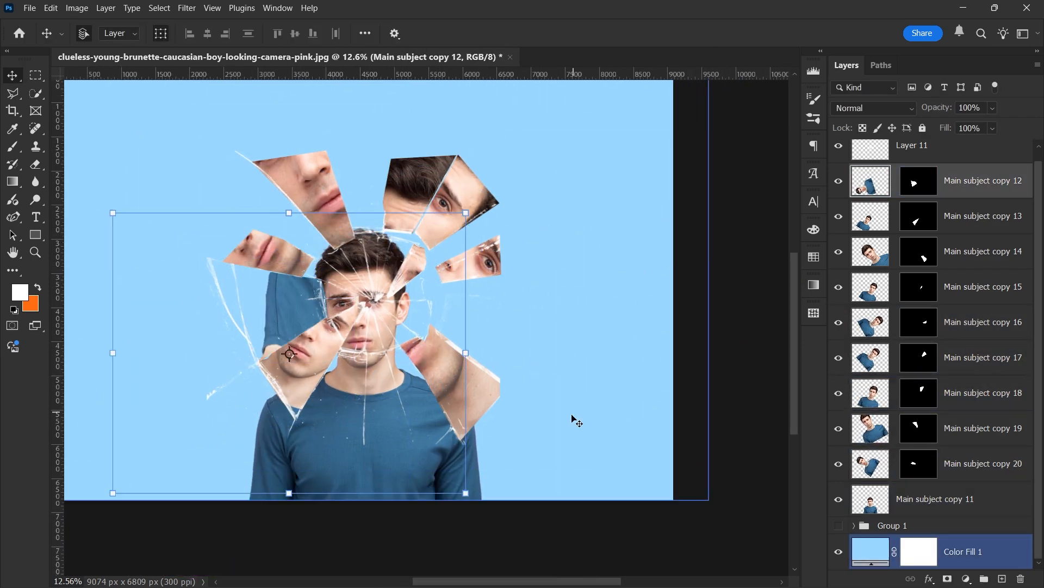
pyautogui.hotkey('ctrl', 't')
pyautogui.moveTo(466, 213); pyautogui.dragTo(638, 77)
pyautogui.moveTo(626, 266); pyautogui.dragTo(616, 354)
pyautogui.press('Return')
# - Rotate the image of Main subject copy 13 and move it so the eye and mouth lie within the lower-left shard
pyautogui.click(870, 216)
pyautogui.hotkey('ctrl', 't')
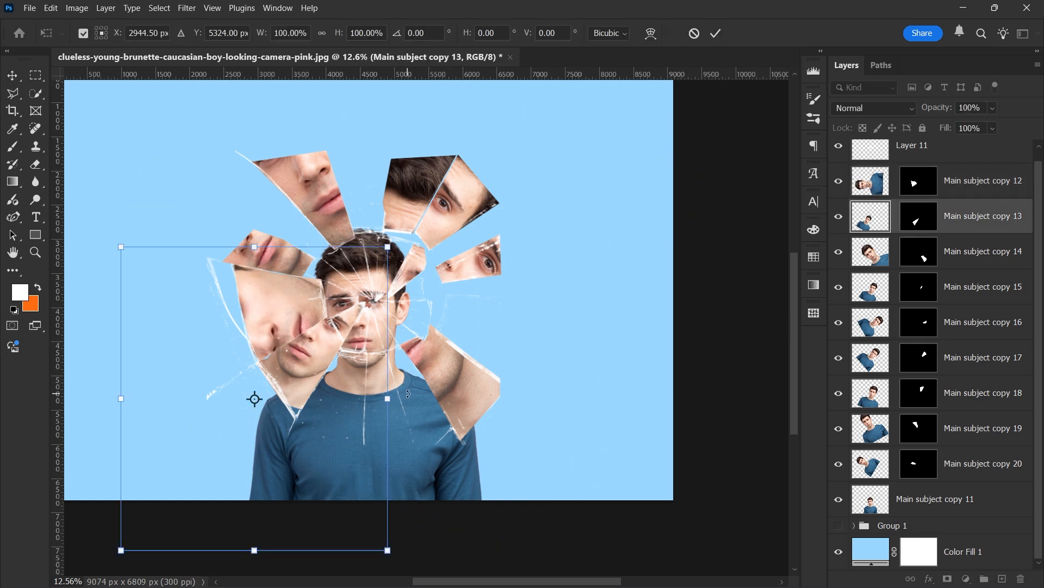
pyautogui.moveTo(408, 393); pyautogui.dragTo(196, 353)
pyautogui.moveTo(297, 386); pyautogui.dragTo(425, 327)
pyautogui.click(716, 33)
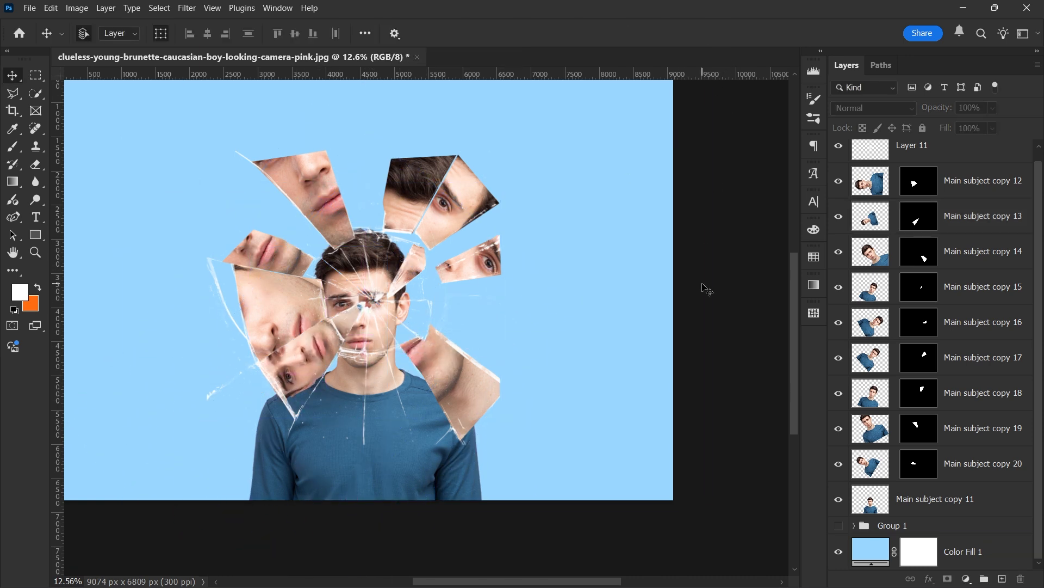
# - Scale the image of Main subject copy 13 to 138.46%, rotate it -17.54° and position the eye within its shard
pyautogui.scroll(2, 314, 360)
pyautogui.click(310, 359)
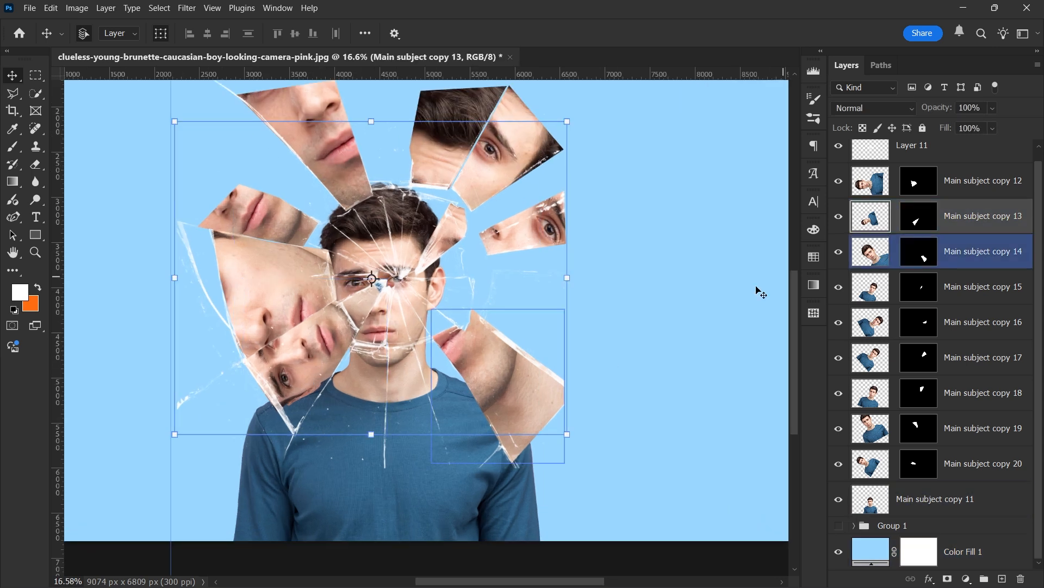
pyautogui.hotkey('ctrl', 't')
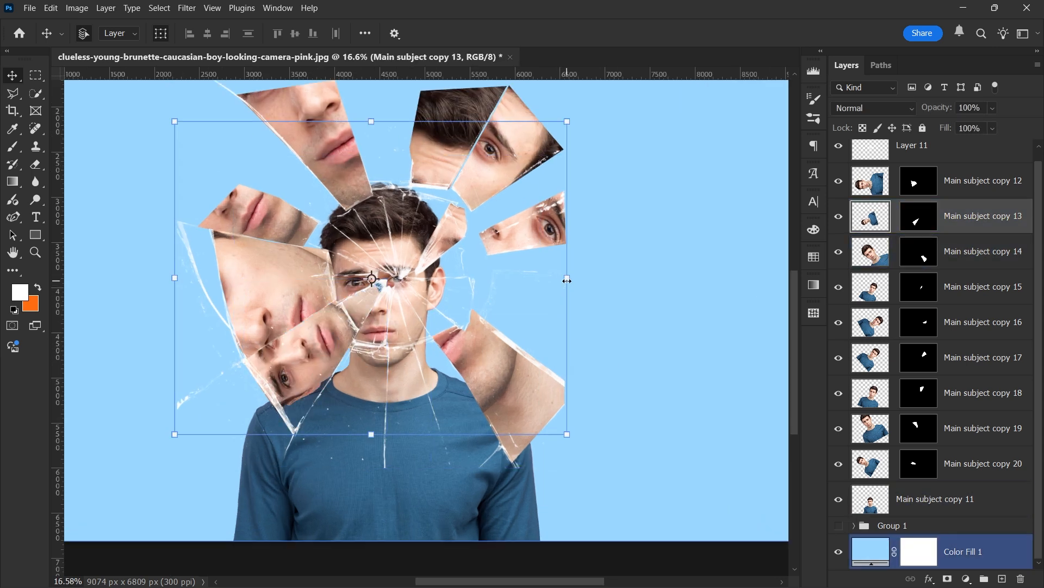
pyautogui.moveTo(567, 278); pyautogui.dragTo(642, 278)
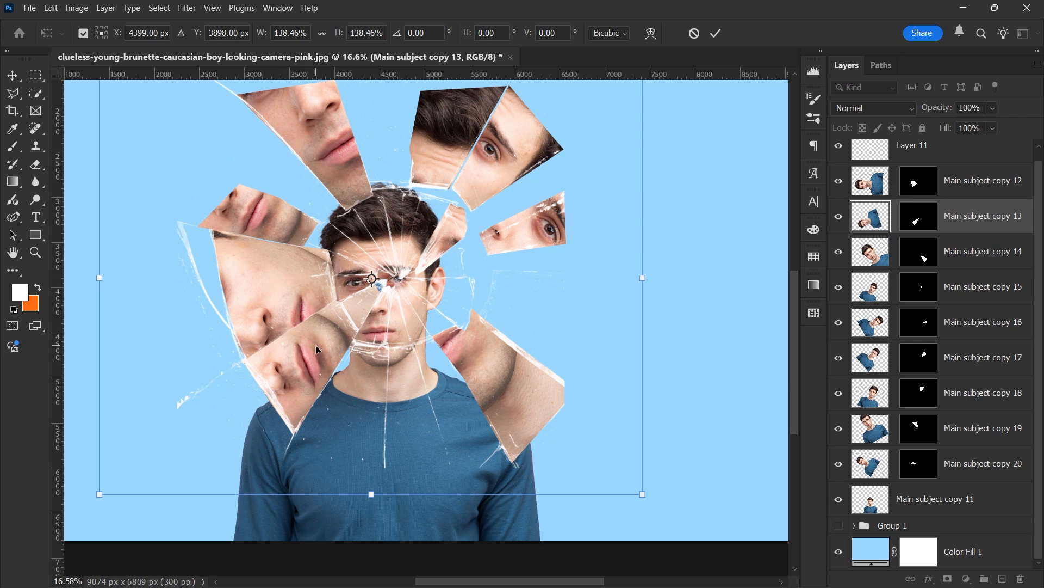
pyautogui.moveTo(317, 349); pyautogui.dragTo(347, 377)
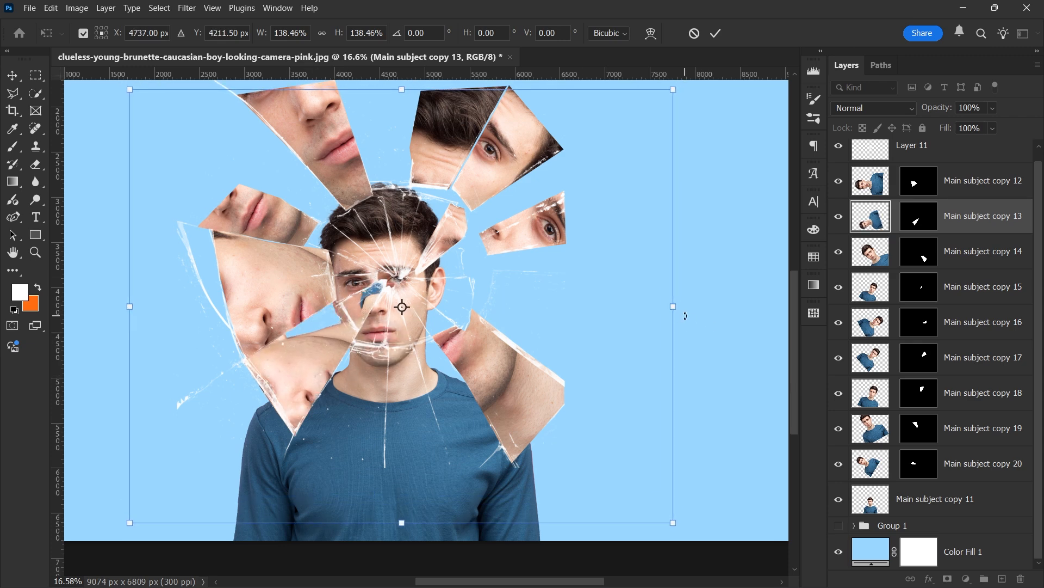
pyautogui.moveTo(685, 315); pyautogui.dragTo(674, 231)
pyautogui.moveTo(293, 388); pyautogui.dragTo(310, 337)
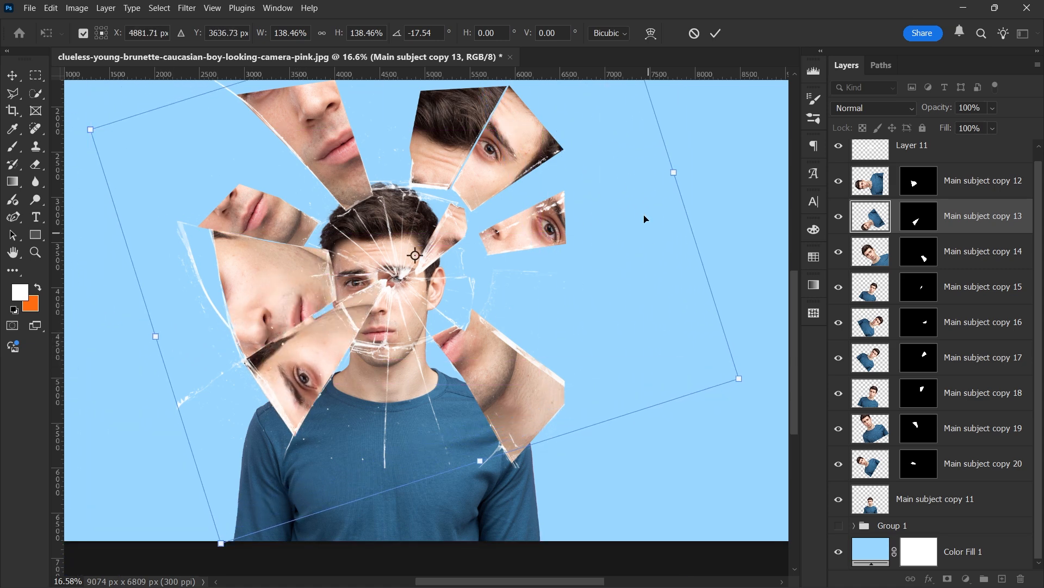
pyautogui.click(717, 35)
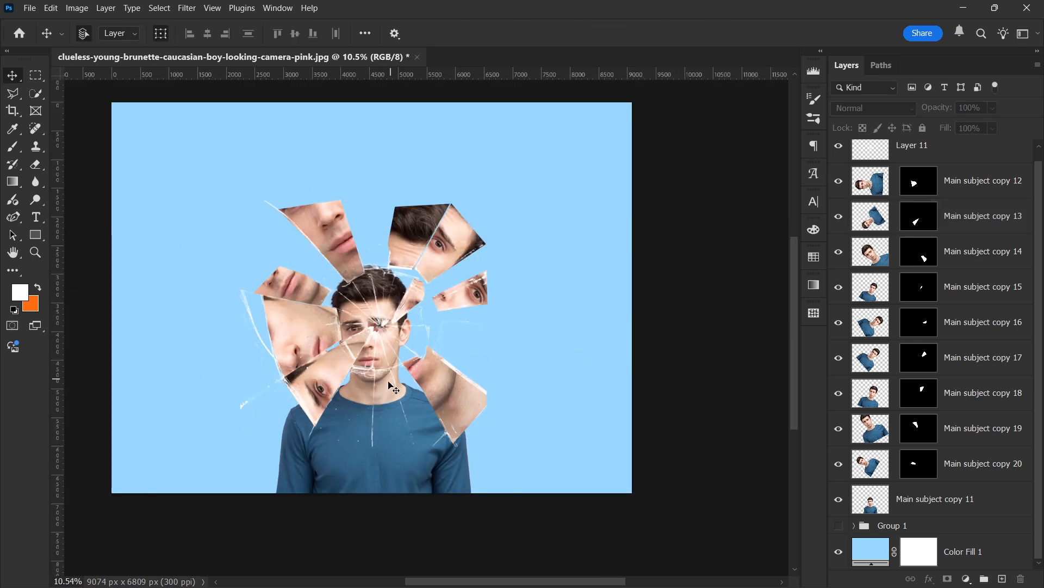
# - Group all layers from Main subject copy 11 up to Layer 11
pyautogui.scroll(4, 363, 396)
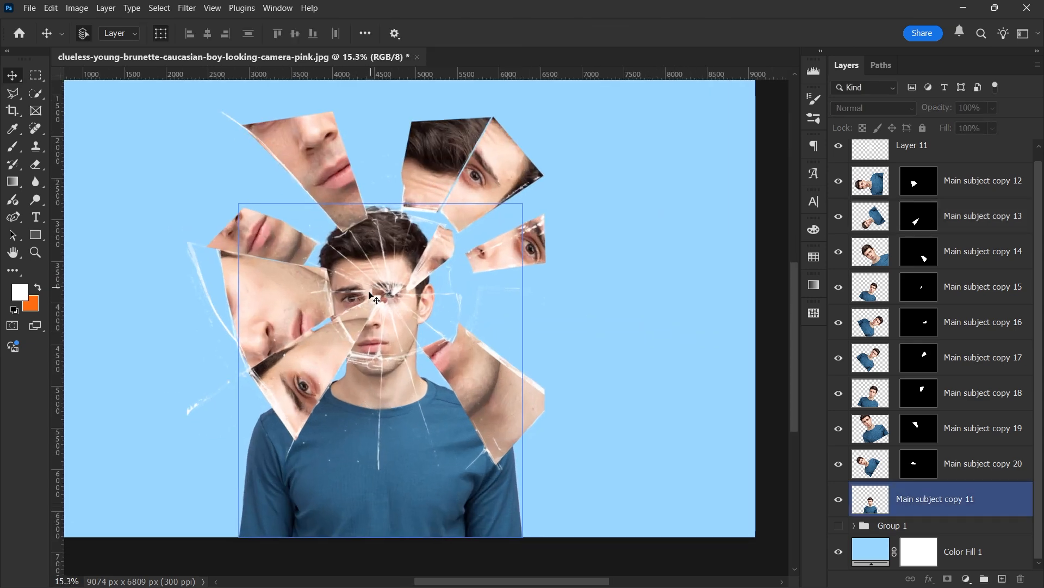
pyautogui.scroll(2, 990, 390)
pyautogui.scroll(-2, 986, 405)
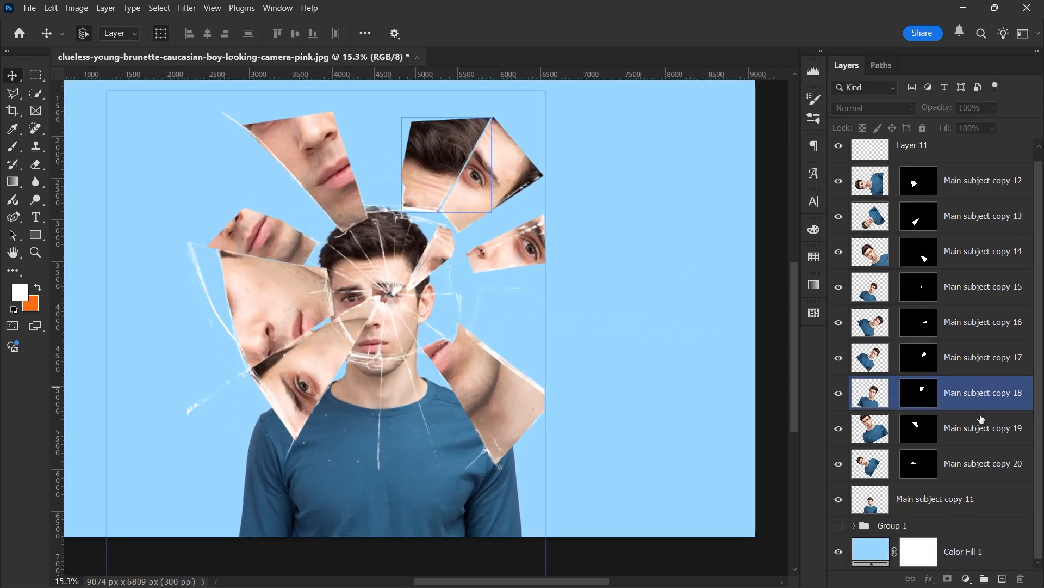
pyautogui.click(935, 500)
pyautogui.scroll(1, 961, 437)
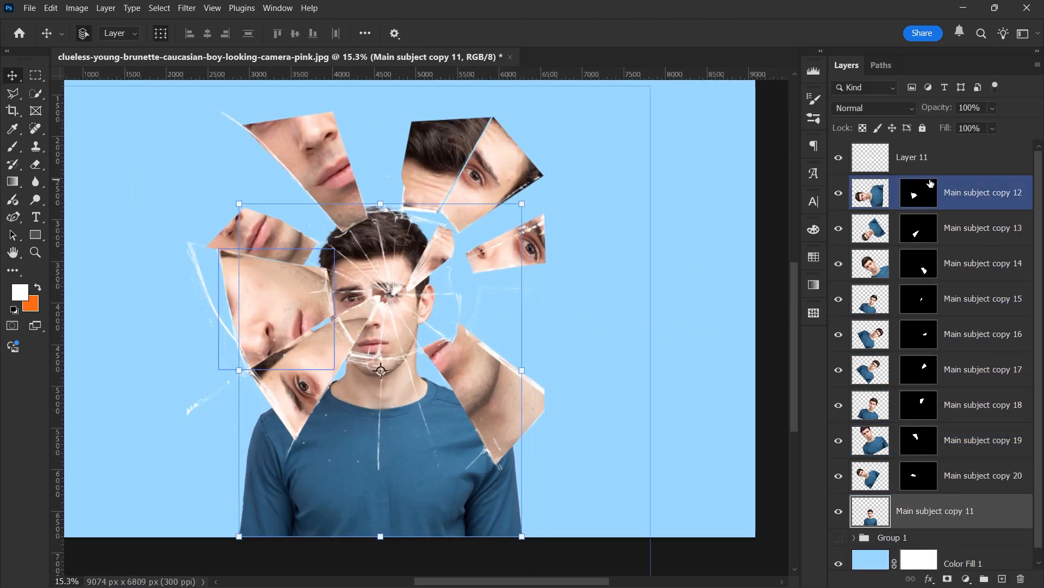
pyautogui.keyDown('shift'); pyautogui.click(928, 158); pyautogui.keyUp('shift')
pyautogui.hotkey('ctrl', 'g')
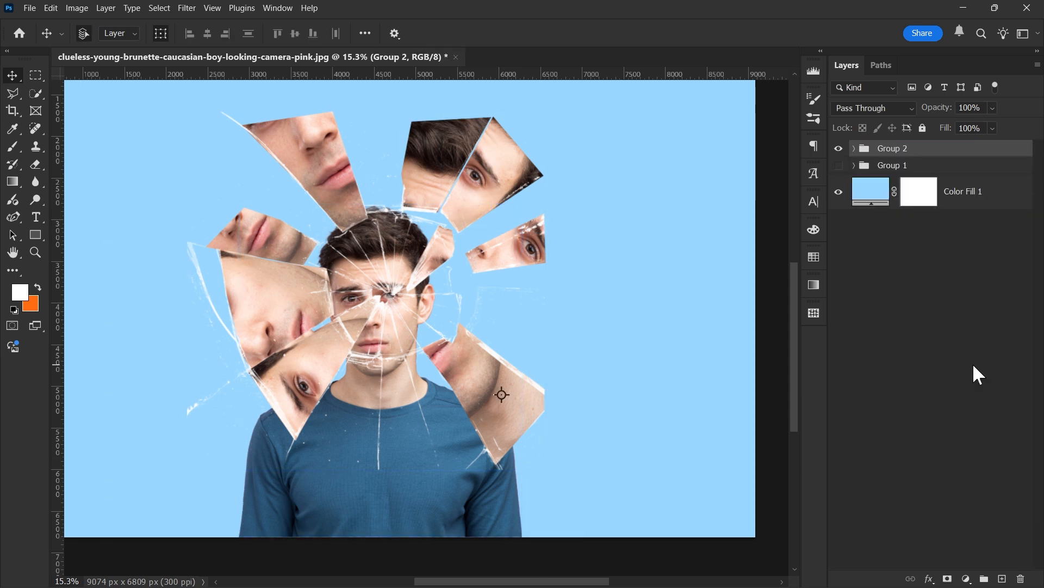
# - Move Group 1 above Group 2 and make it visible
pyautogui.moveTo(925, 166); pyautogui.dragTo(927, 142)
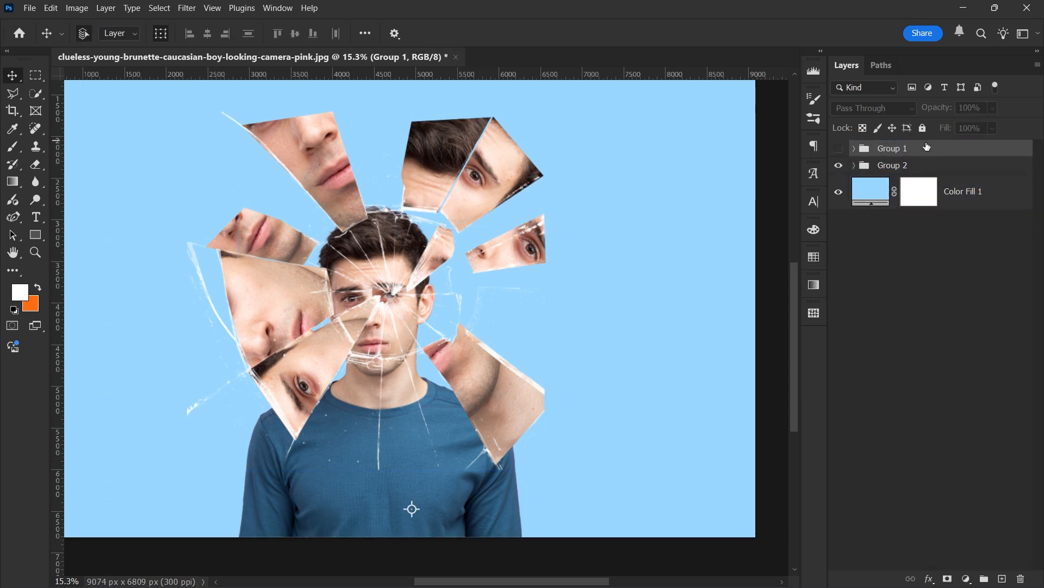
pyautogui.click(840, 150)
pyautogui.click(893, 325)
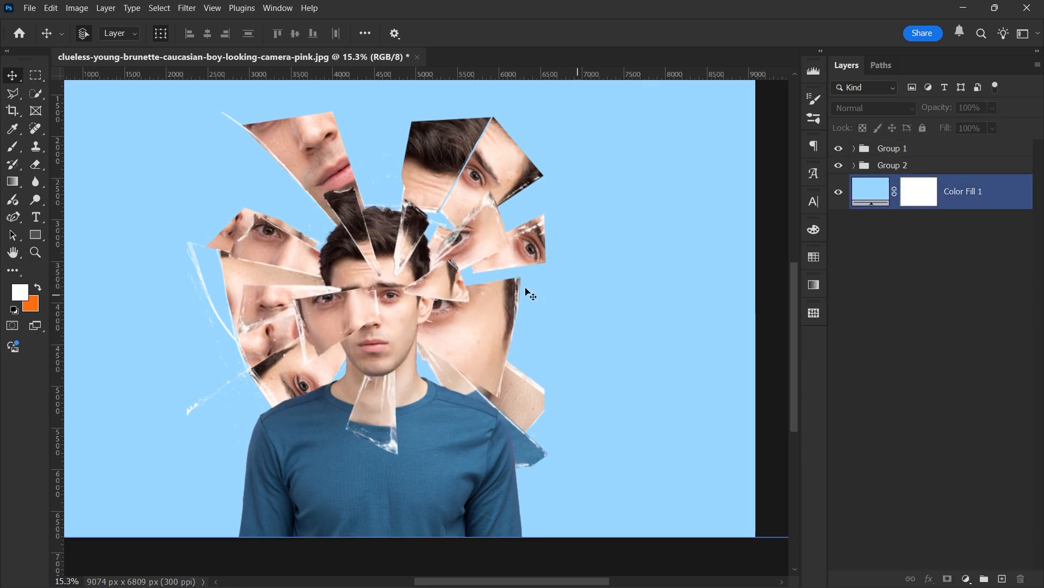
# - Examine how the glass shards of both groups combine around the portrait, up close and in the full composition
pyautogui.scroll(-4, 466, 285)
pyautogui.scroll(3, 472, 317)
pyautogui.scroll(-3, 361, 397)
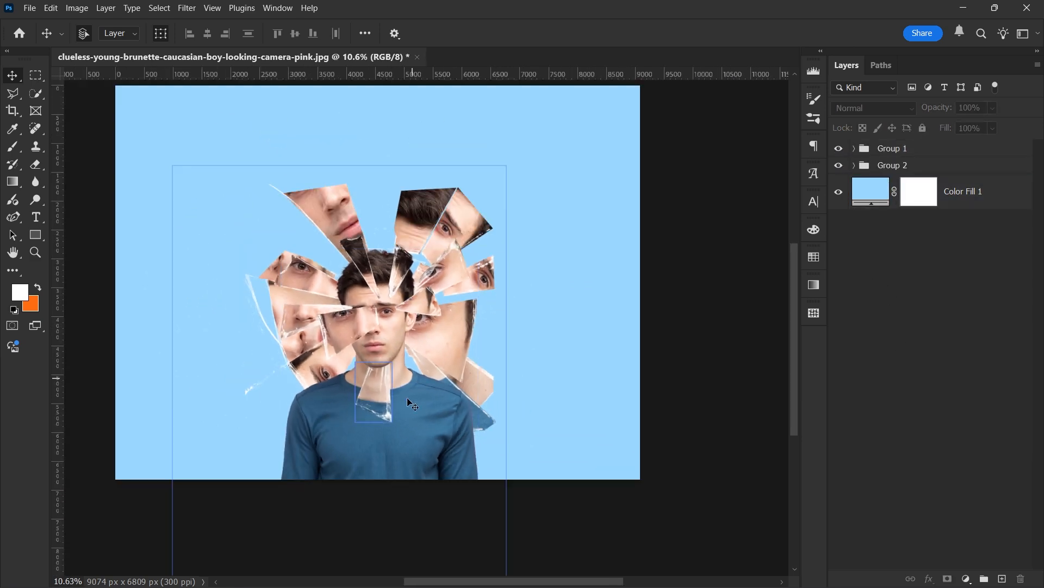
pyautogui.scroll(2, 383, 298)
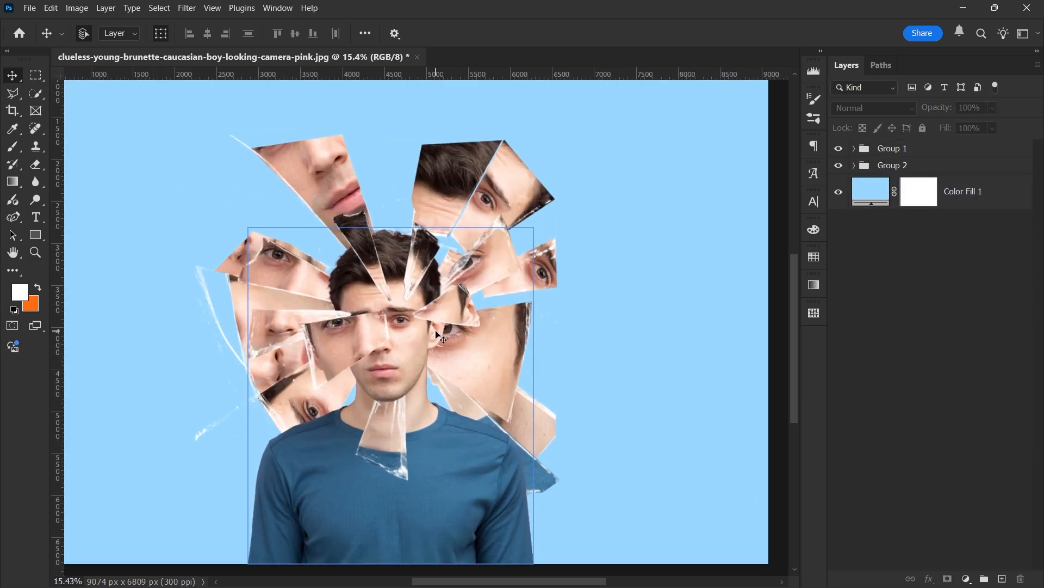
pyautogui.click(501, 305)
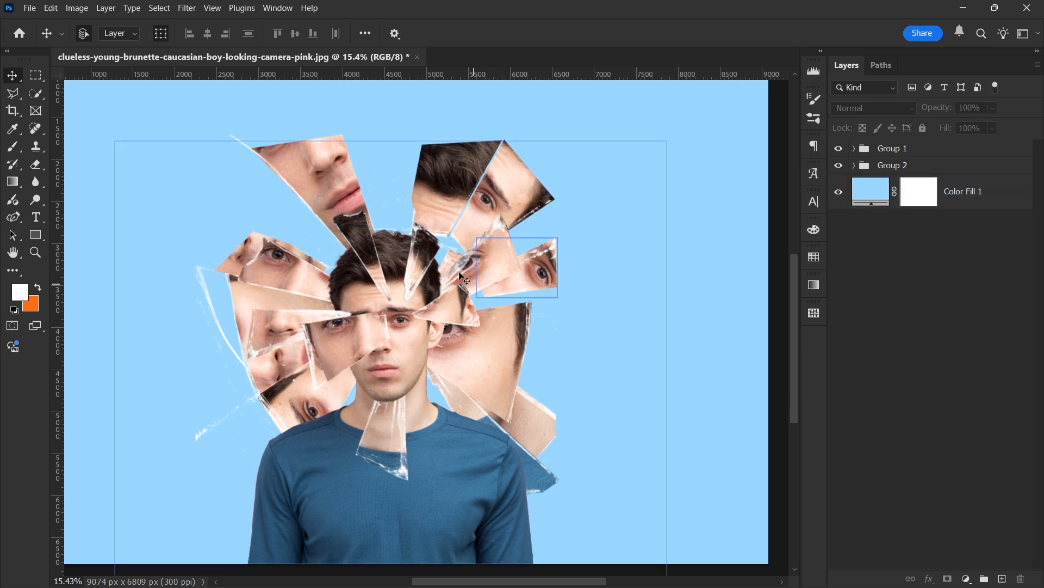
pyautogui.scroll(2, 222, 377)
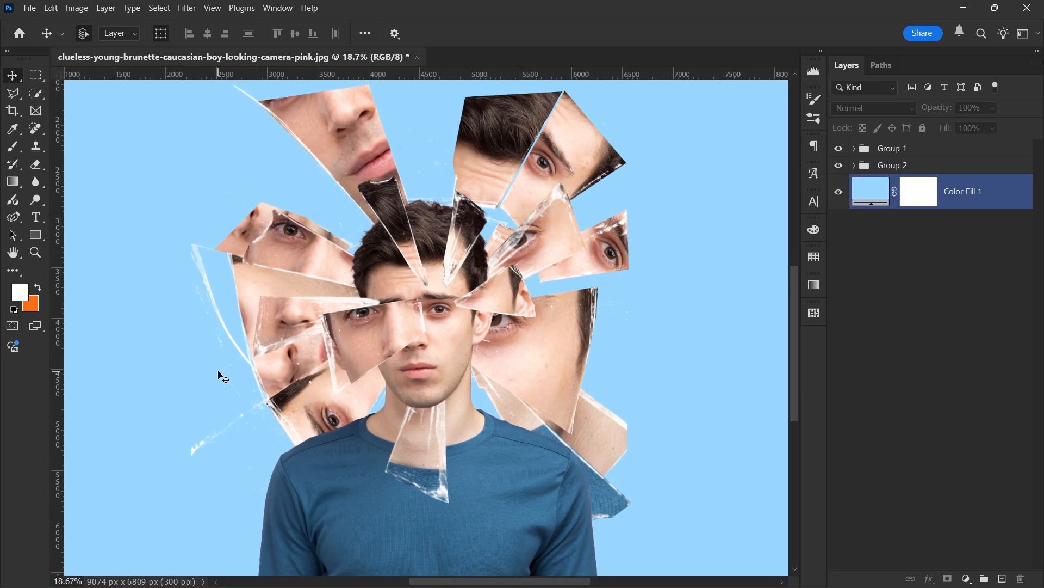
pyautogui.scroll(-2, 323, 353)
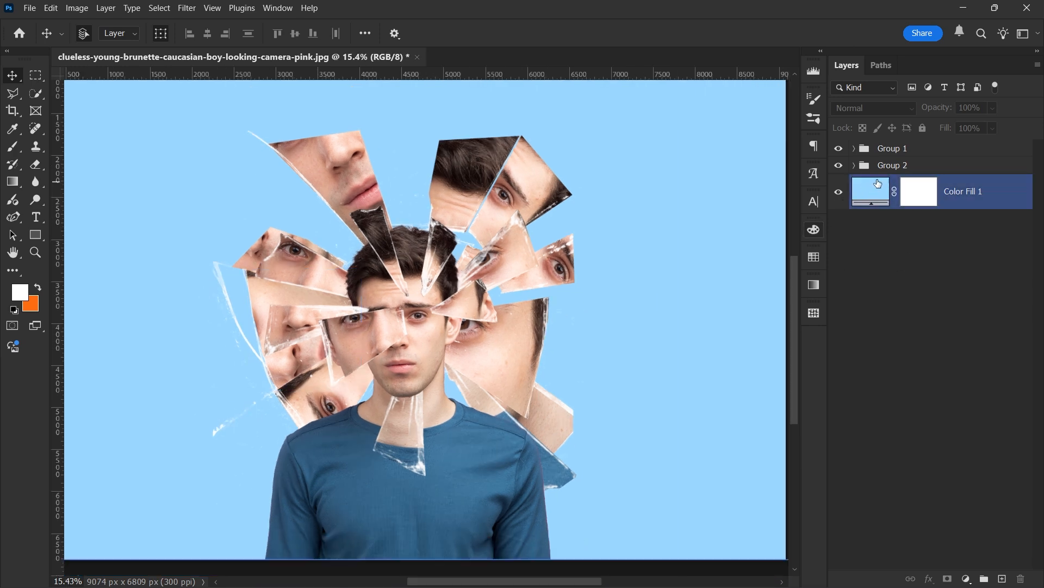
pyautogui.click(904, 167)
pyautogui.scroll(-4, 454, 298)
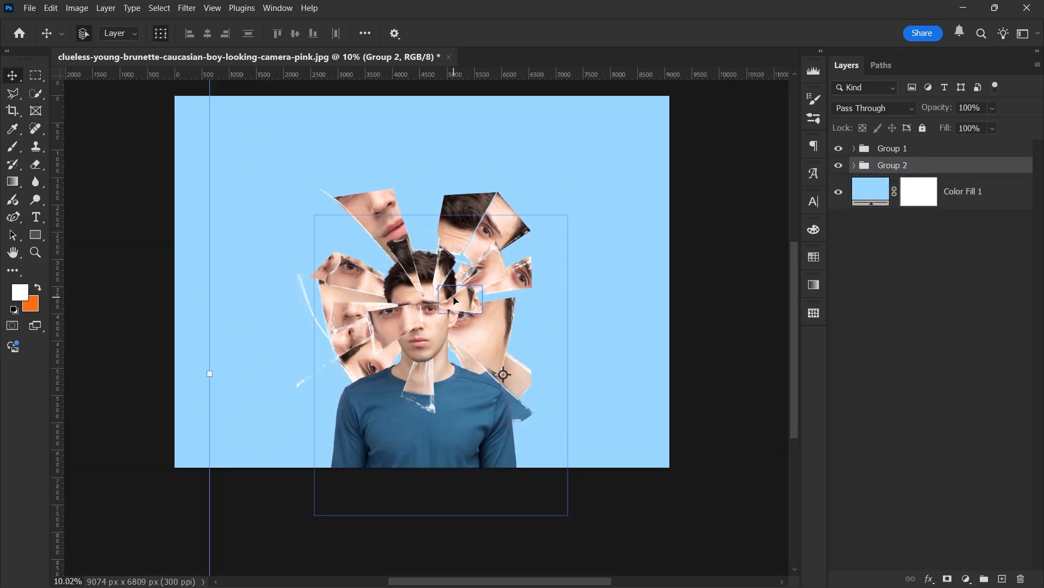
pyautogui.moveTo(503, 374); pyautogui.dragTo(420, 309)
pyautogui.scroll(-4, 308, 353)
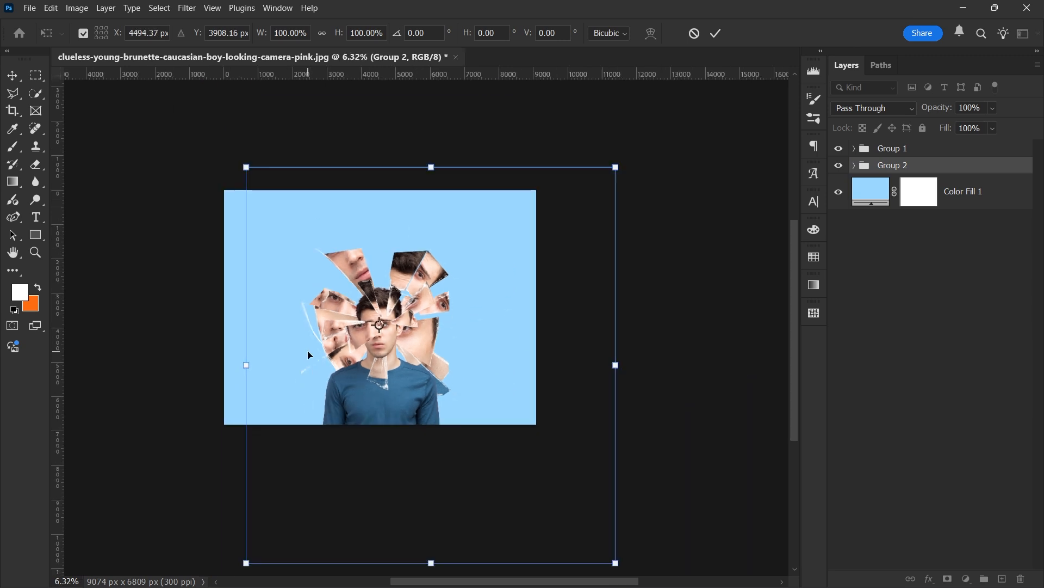
pyautogui.moveTo(617, 365)
pyautogui.mouseDown()
pyautogui.moveTo(791, 357)
pyautogui.moveTo(619, 361)
pyautogui.mouseUp()
pyautogui.click(694, 34)
pyautogui.scroll(-2, 604, 334)
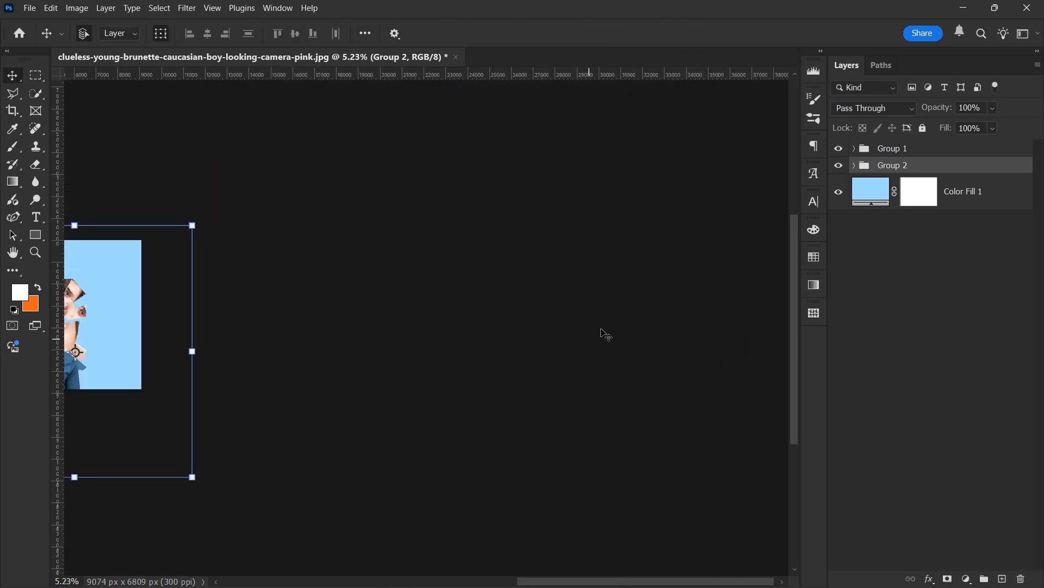
pyautogui.scroll(2, 217, 359)
pyautogui.scroll(2, 130, 528)
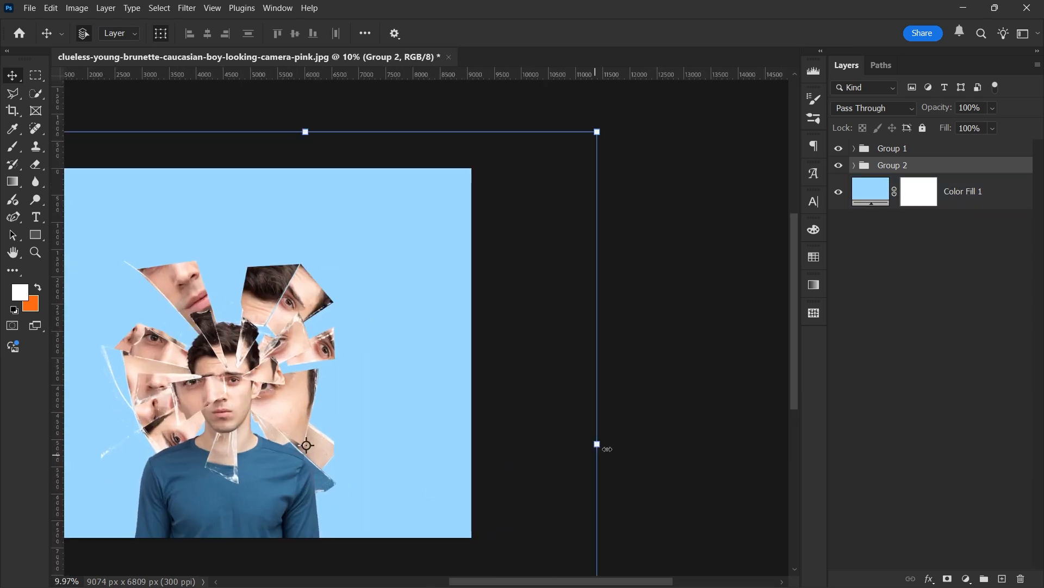
pyautogui.moveTo(598, 445); pyautogui.dragTo(697, 444)
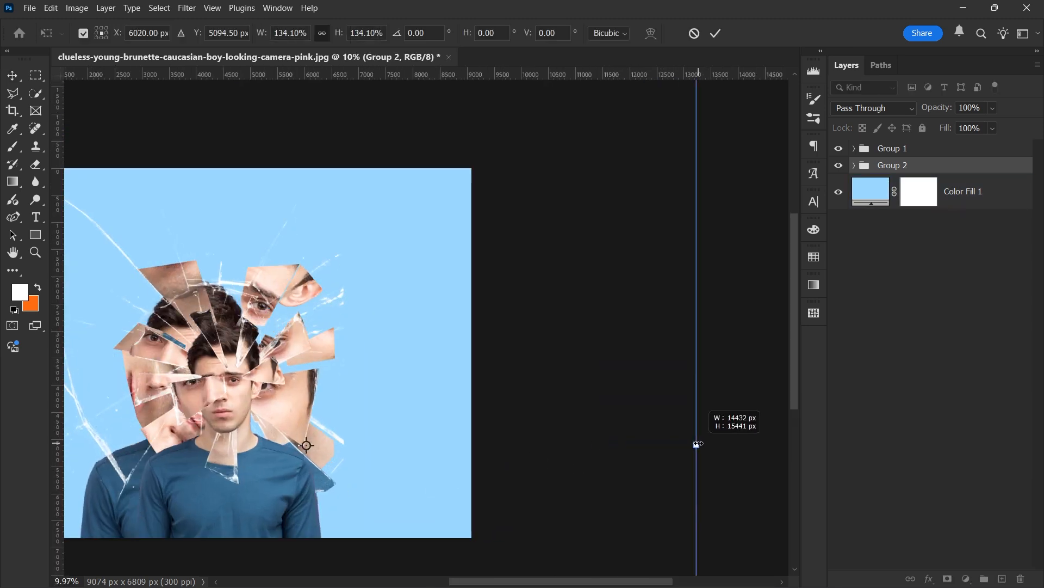
pyautogui.click(694, 34)
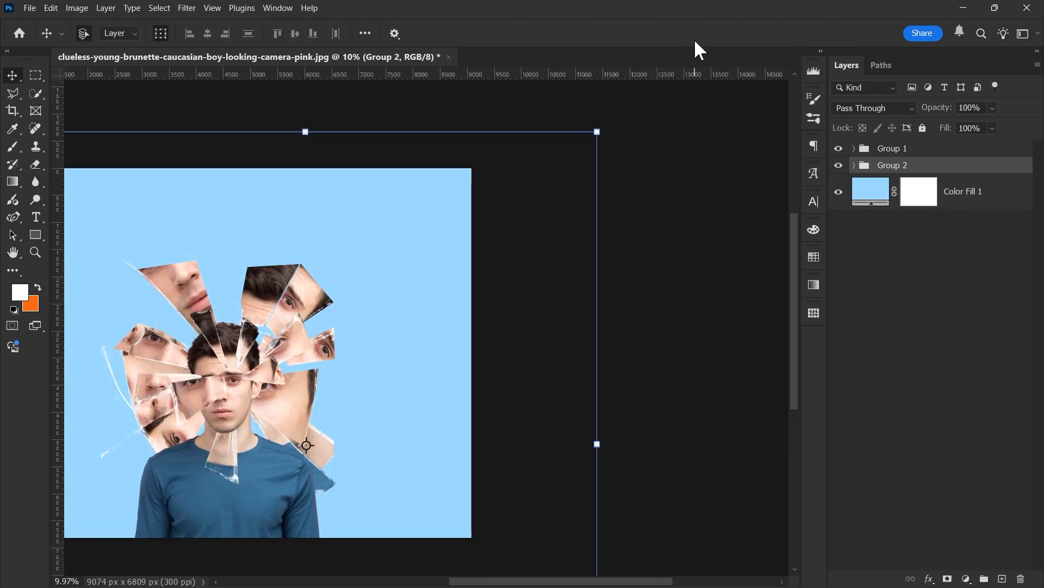
# - Expand Group 2 and relink the masks of Main subject copies 12 through 20 to their images
pyautogui.click(854, 165)
pyautogui.scroll(-1, 949, 381)
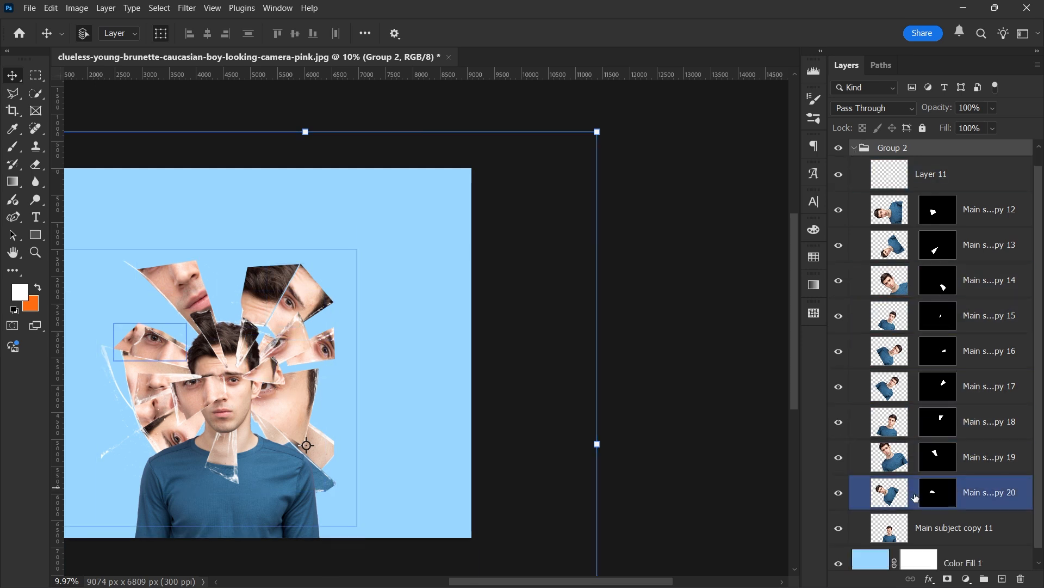
pyautogui.click(915, 459)
pyautogui.click(915, 423)
pyautogui.click(916, 388)
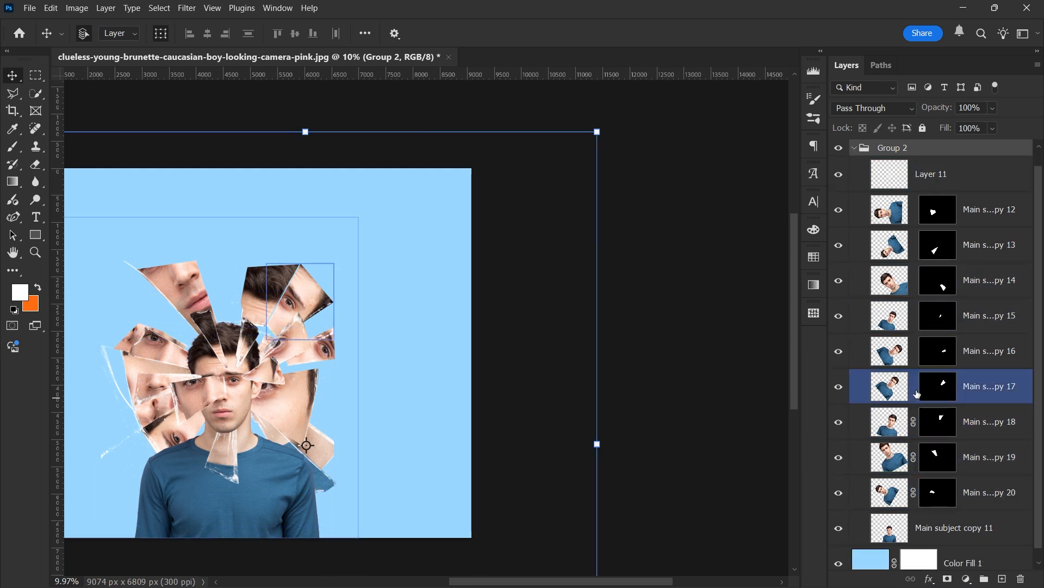
pyautogui.click(915, 354)
pyautogui.click(914, 318)
pyautogui.click(914, 282)
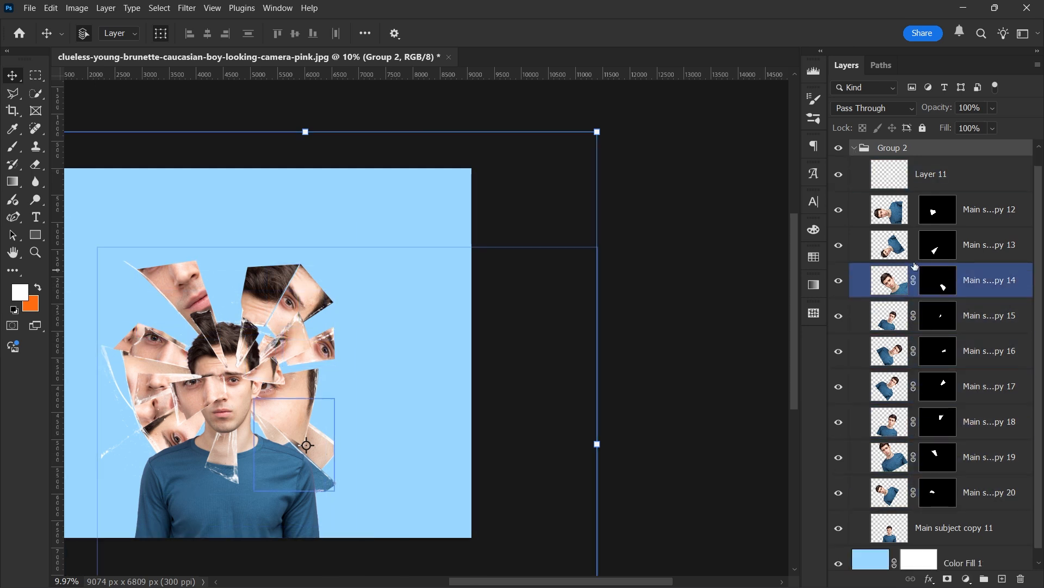
pyautogui.click(914, 245)
pyautogui.click(914, 210)
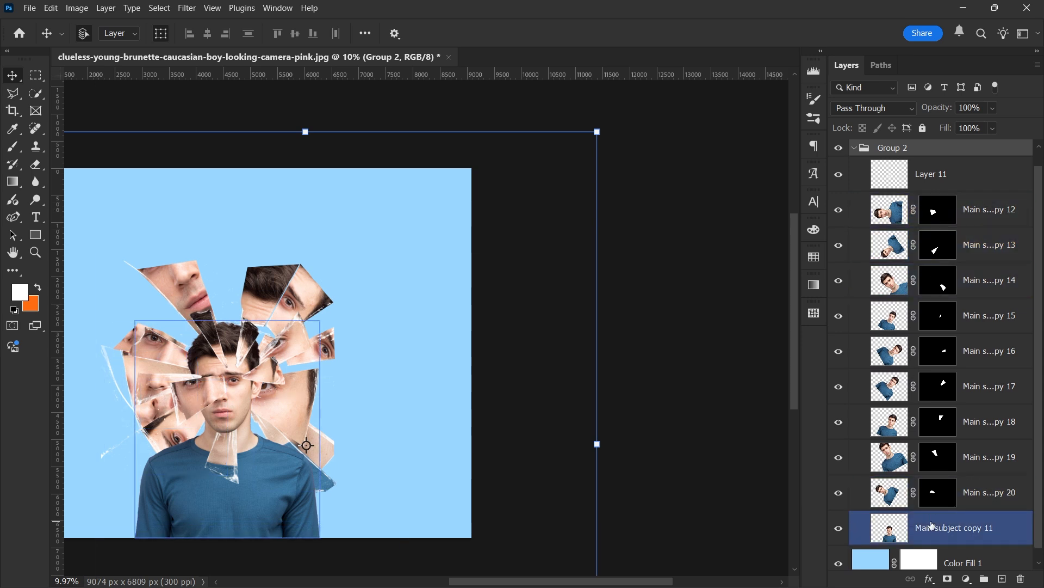
# - Transform Group 2 about a pivot on the face's centre, scaling it to about 105% and rotating its shards counter-clockwise
pyautogui.click(854, 148)
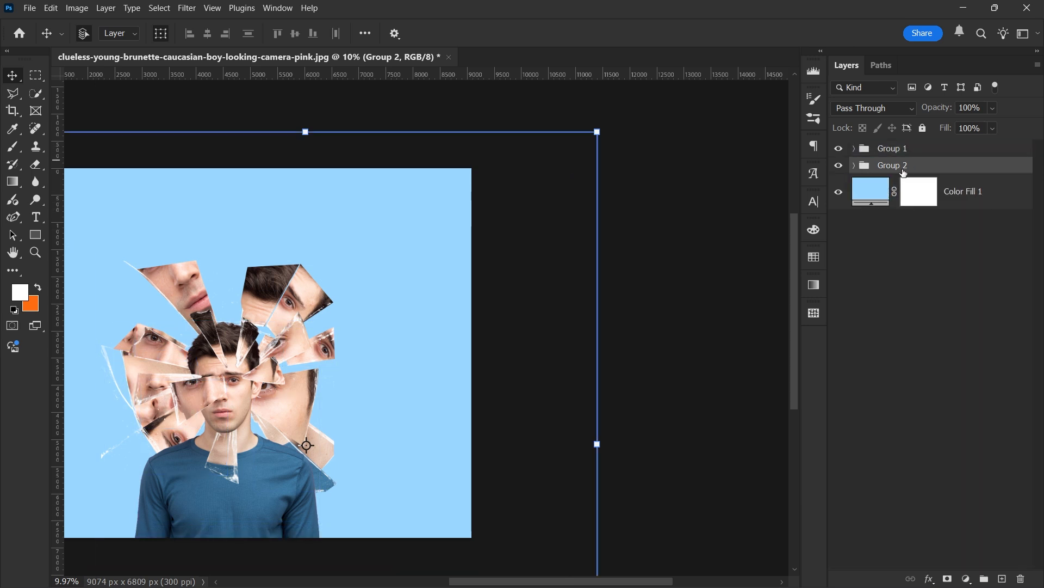
pyautogui.scroll(-3, 550, 348)
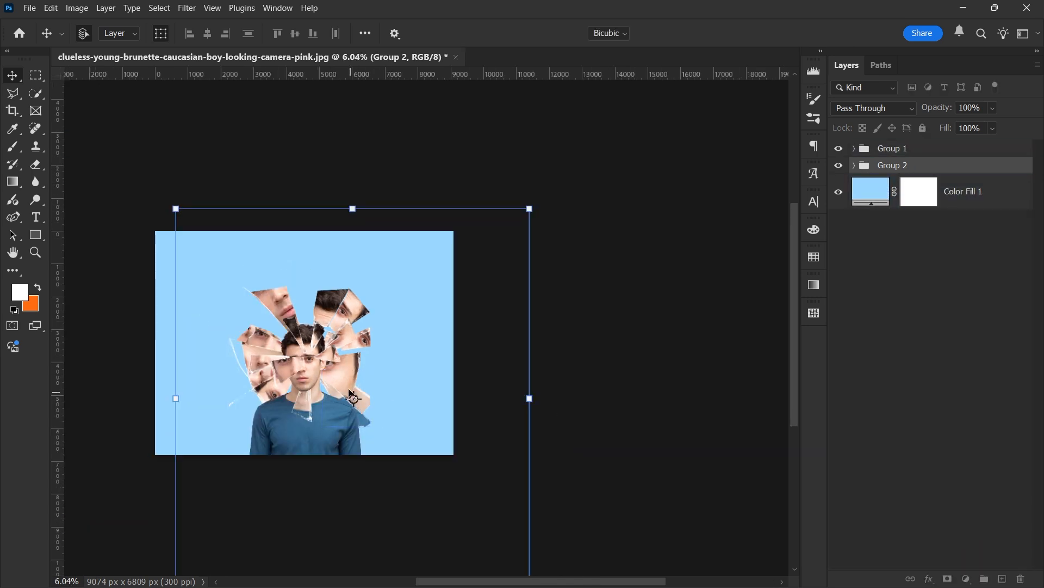
pyautogui.moveTo(353, 399); pyautogui.dragTo(306, 365)
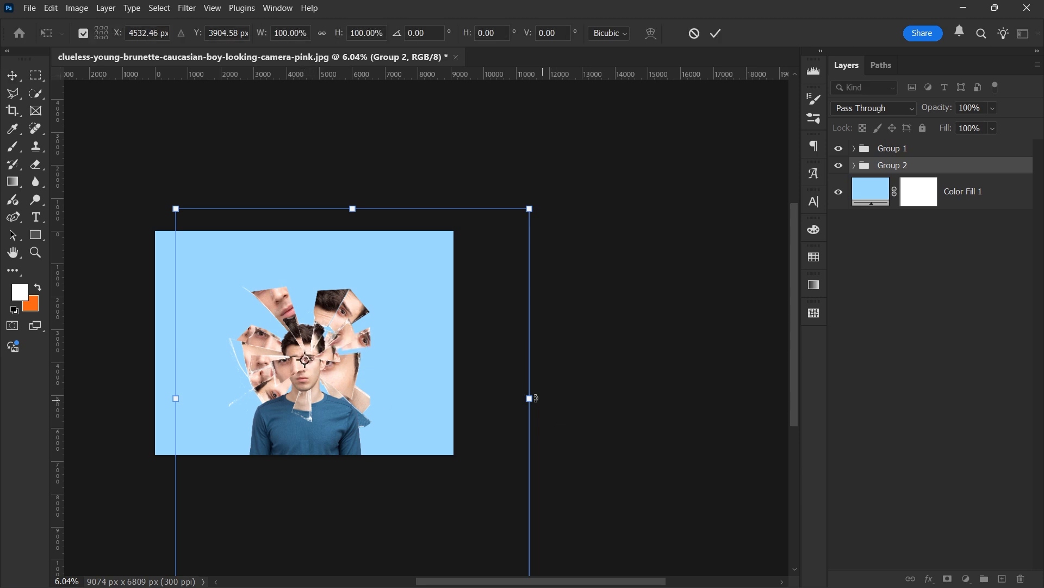
pyautogui.scroll(3, 229, 413)
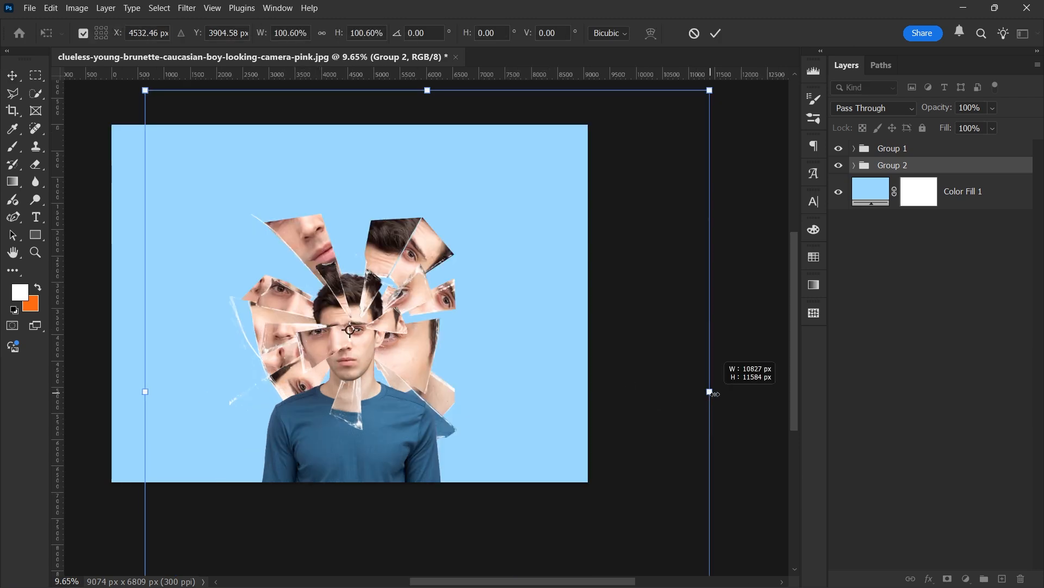
pyautogui.moveTo(710, 392); pyautogui.dragTo(597, 374)
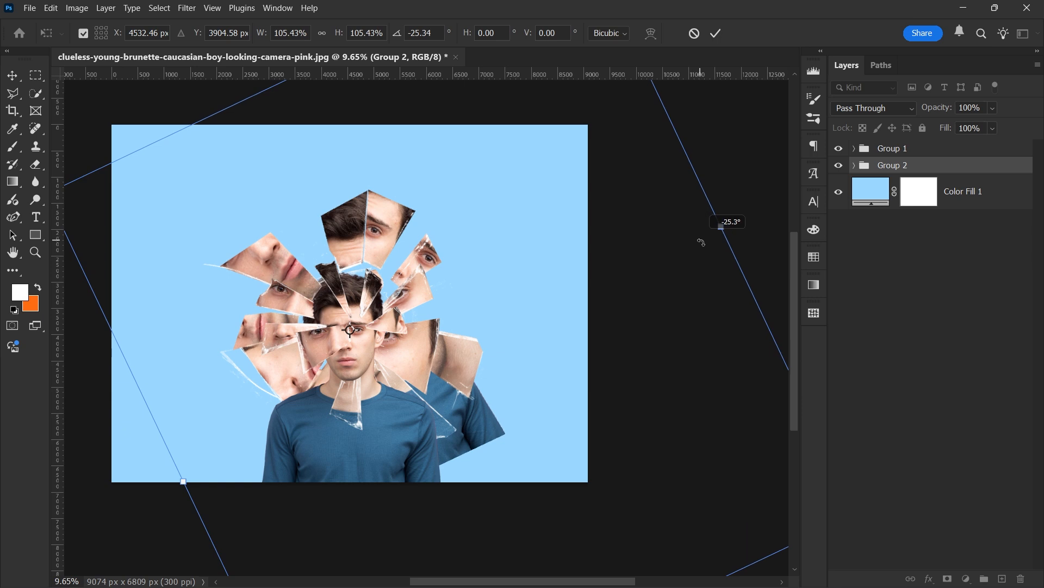
pyautogui.moveTo(699, 240); pyautogui.dragTo(703, 360)
pyautogui.scroll(2, 298, 328)
pyautogui.click(716, 34)
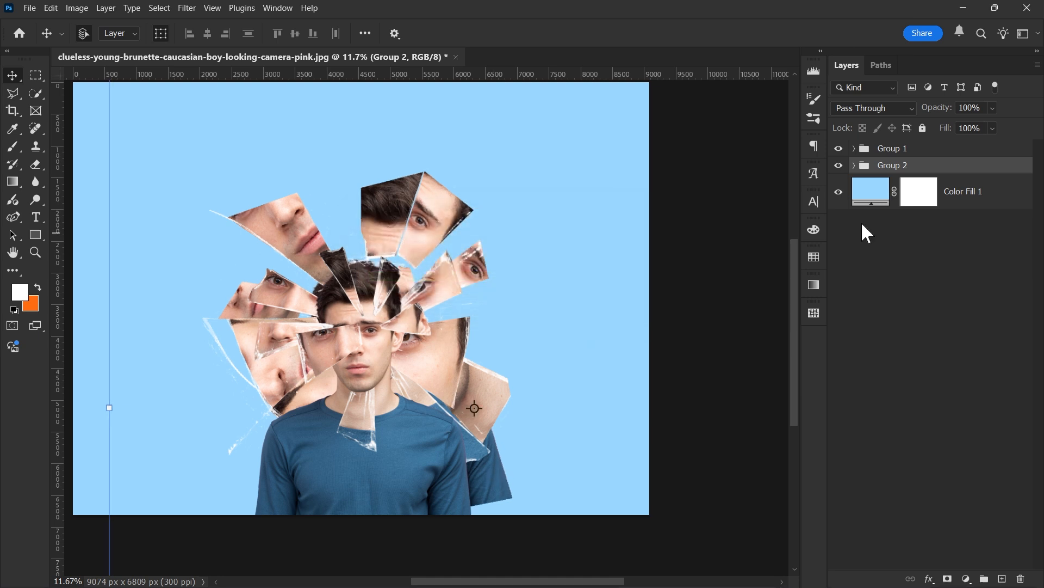
# - Expand Group 2 and hide its Main subject copy 11 layer
pyautogui.click(853, 166)
pyautogui.scroll(-1, 969, 413)
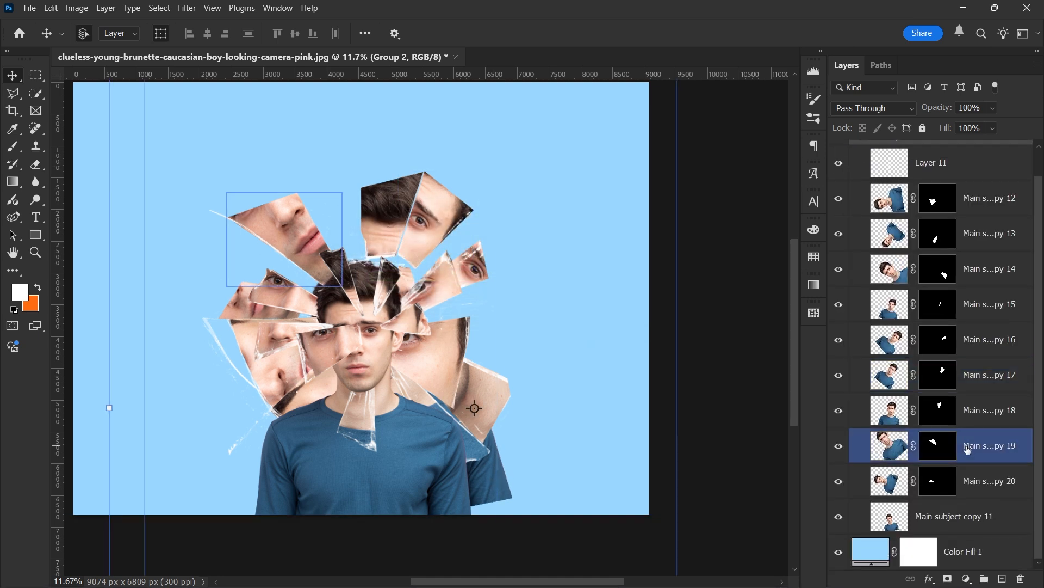
pyautogui.click(917, 526)
pyautogui.click(839, 518)
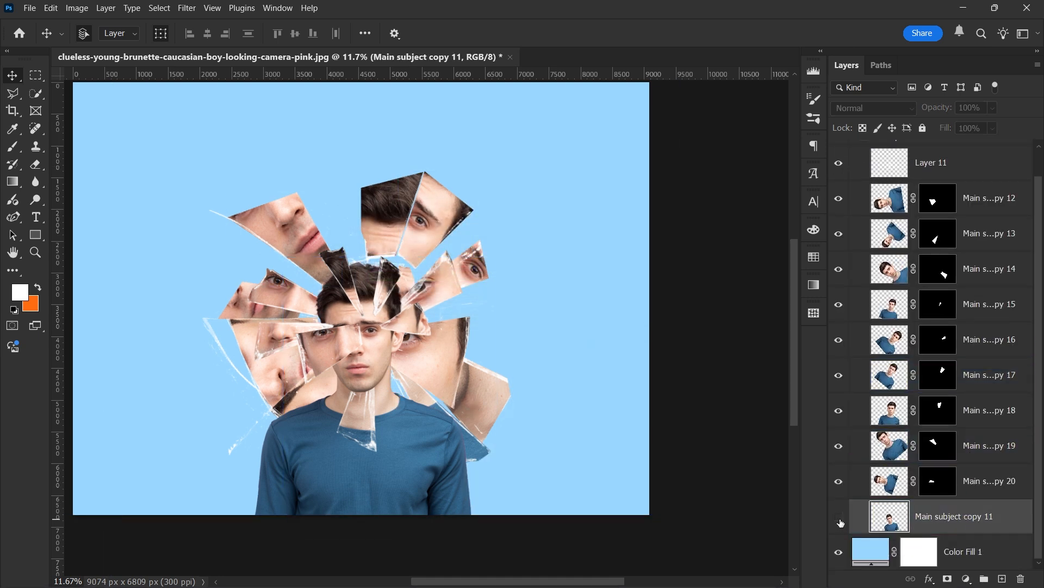
pyautogui.click(597, 392)
# - Examine how the rotated shards surround the portrait, up close and in the full composition
pyautogui.scroll(1, 226, 491)
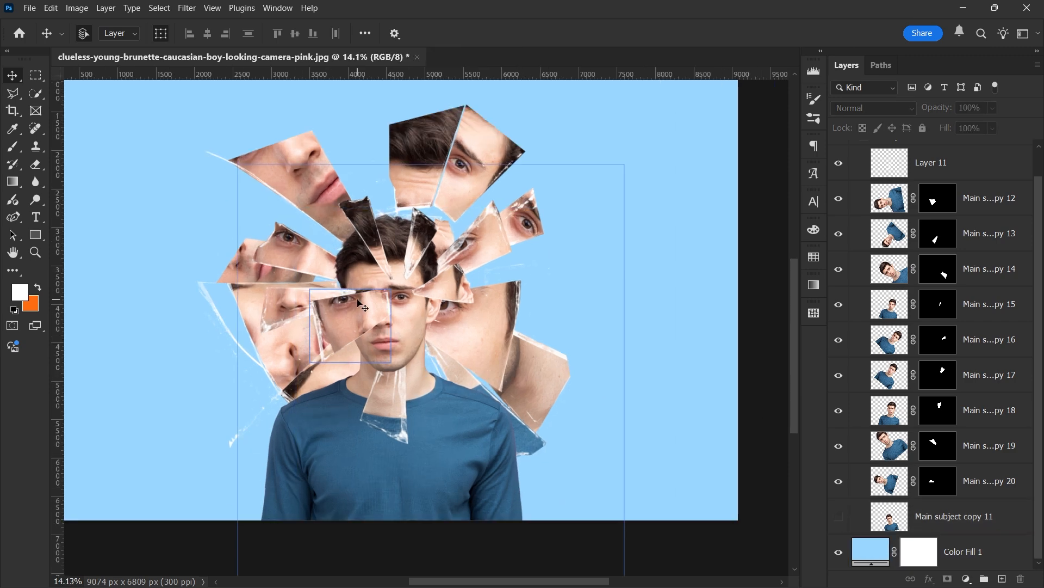
pyautogui.scroll(-3, 328, 409)
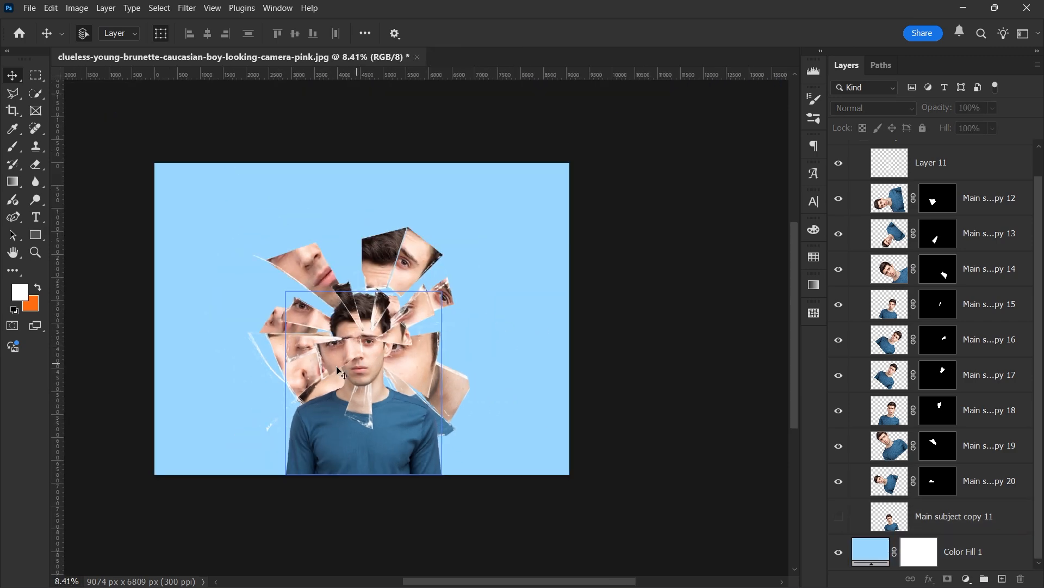
pyautogui.scroll(3, 340, 373)
pyautogui.scroll(-2, 390, 302)
pyautogui.scroll(1, 390, 302)
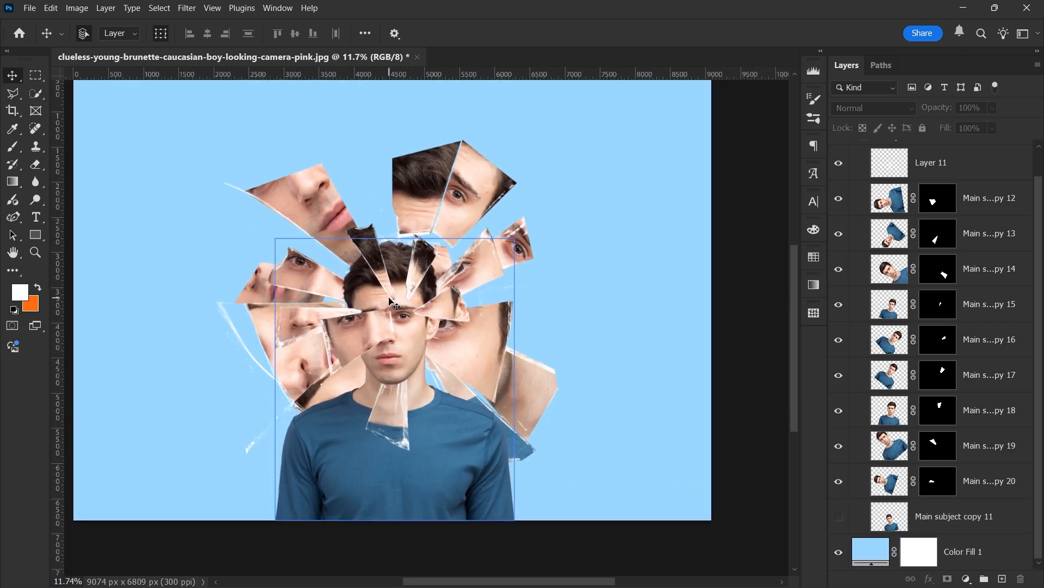
pyautogui.scroll(1, 390, 302)
pyautogui.scroll(-1, 419, 321)
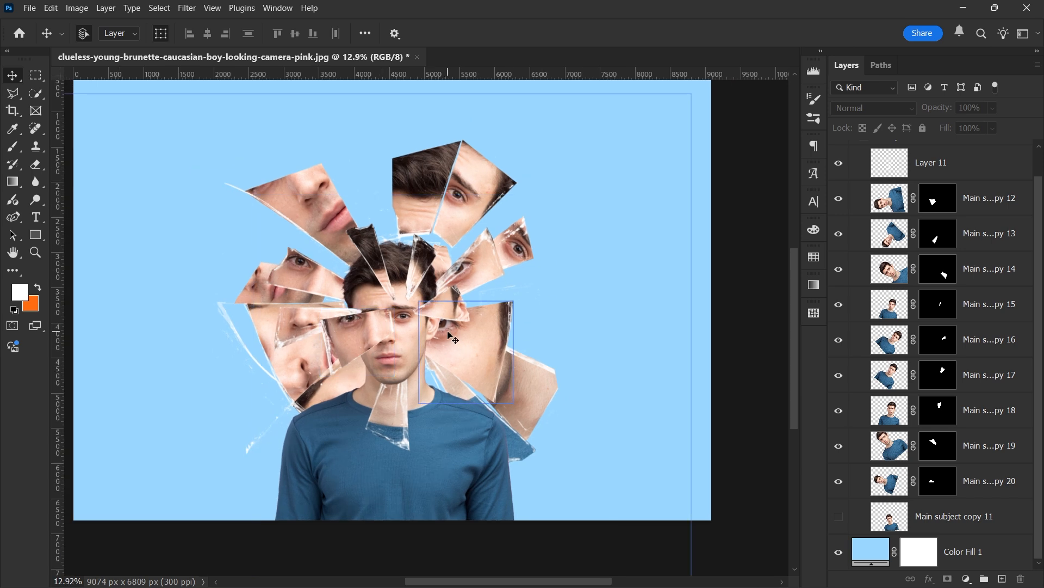
pyautogui.scroll(1, 925, 299)
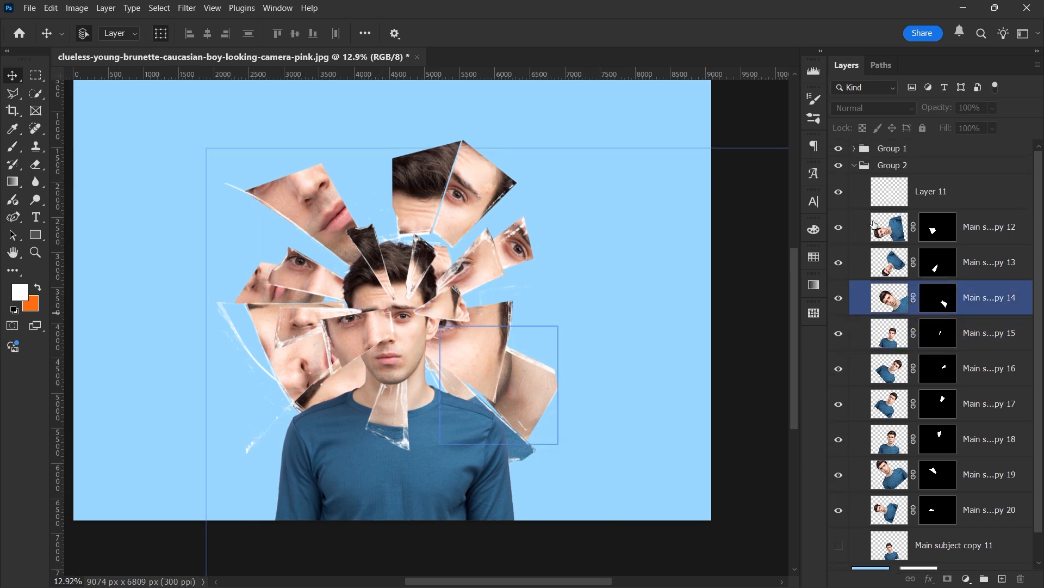
# - Collapse and hide Group 2, and expand Group 1 to work on its shards
pyautogui.click(887, 165)
pyautogui.click(854, 165)
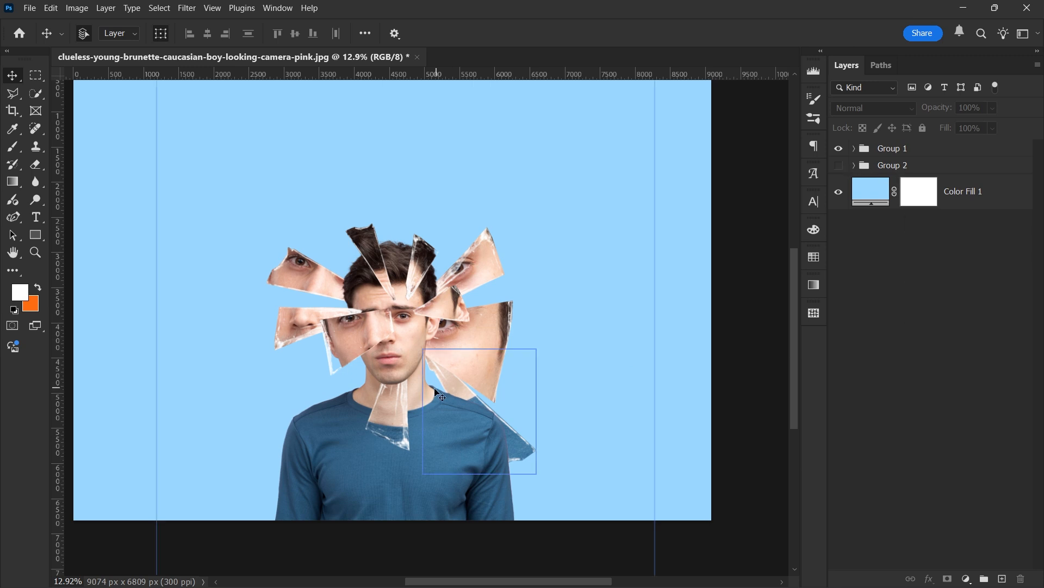
pyautogui.scroll(5, 364, 308)
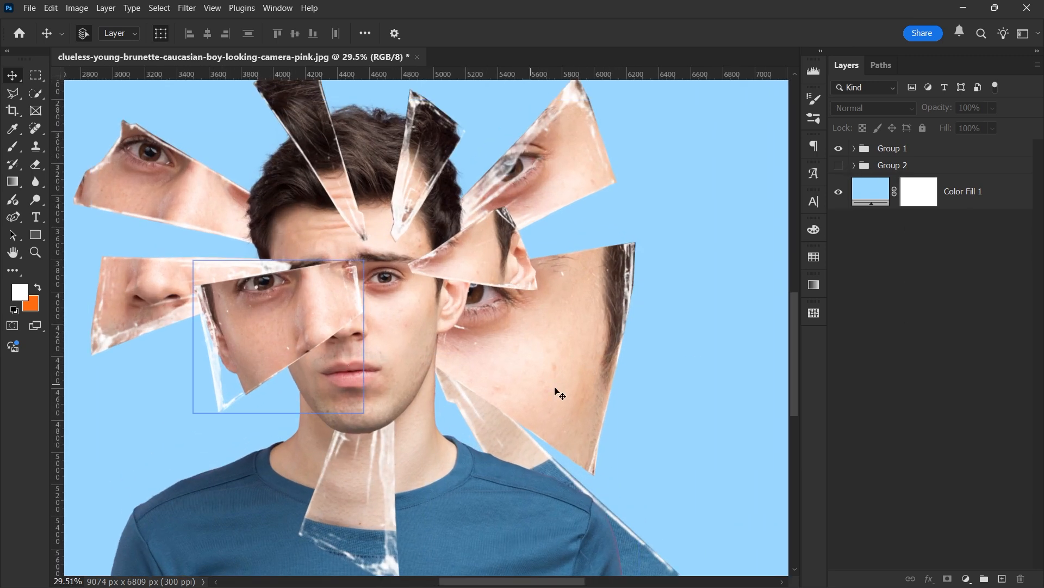
pyautogui.click(855, 152)
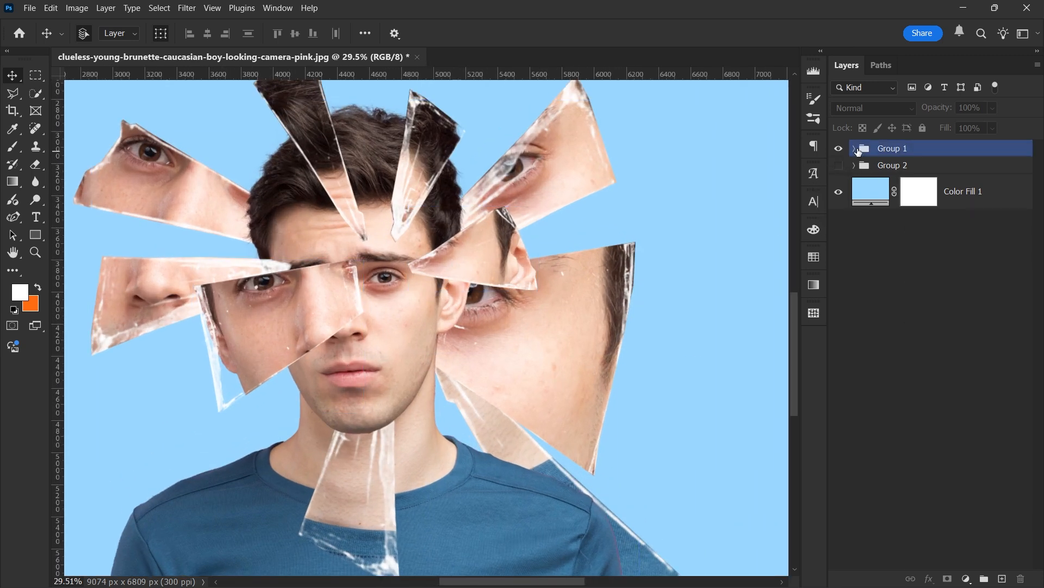
pyautogui.click(853, 150)
pyautogui.scroll(4, 517, 256)
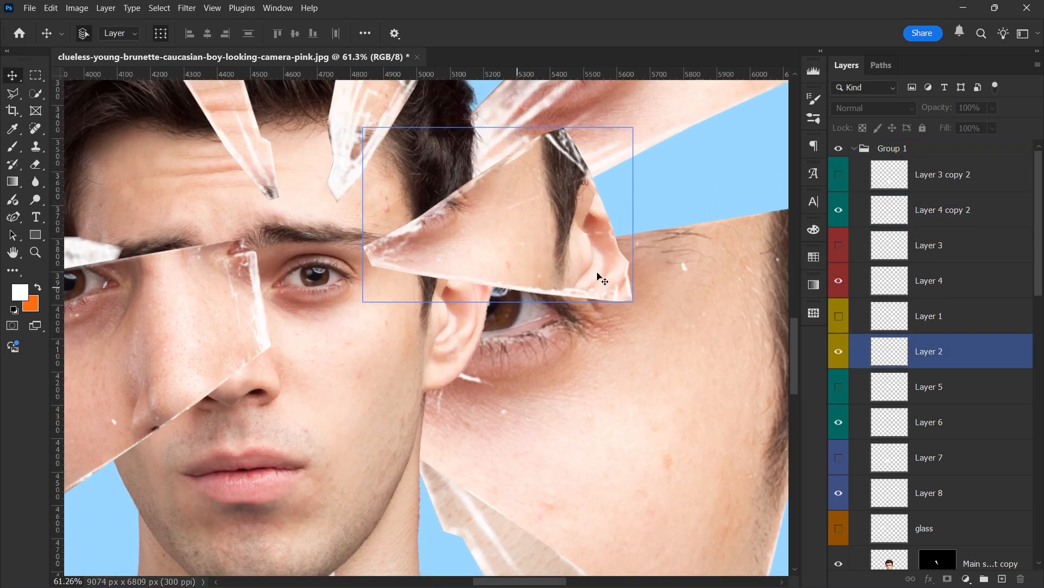
# - Select the shard above the ear and toggle its Main subject copy 8 layer's visibility to check what it covers
pyautogui.click(524, 229)
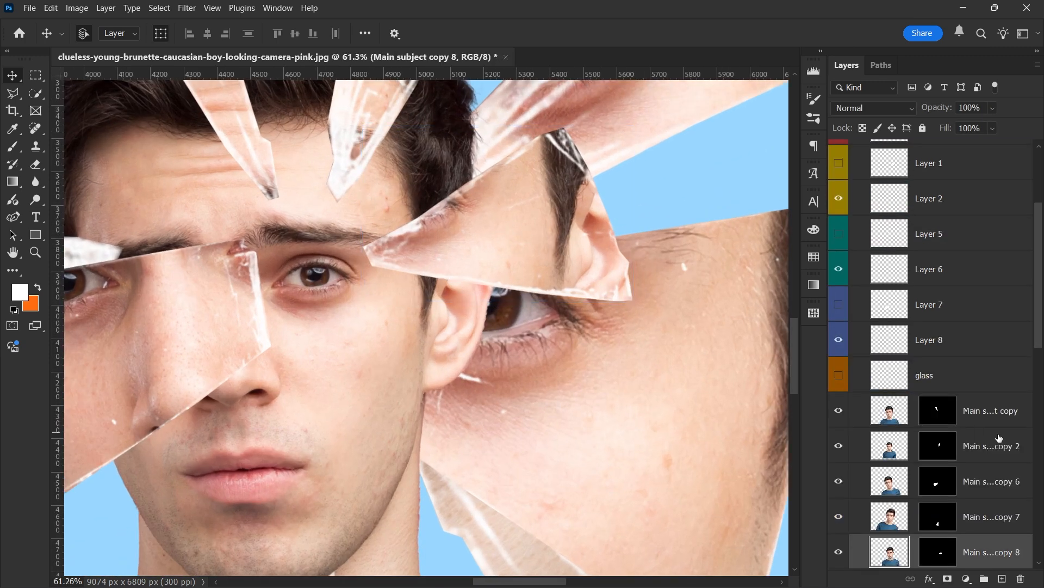
pyautogui.scroll(-2, 870, 463)
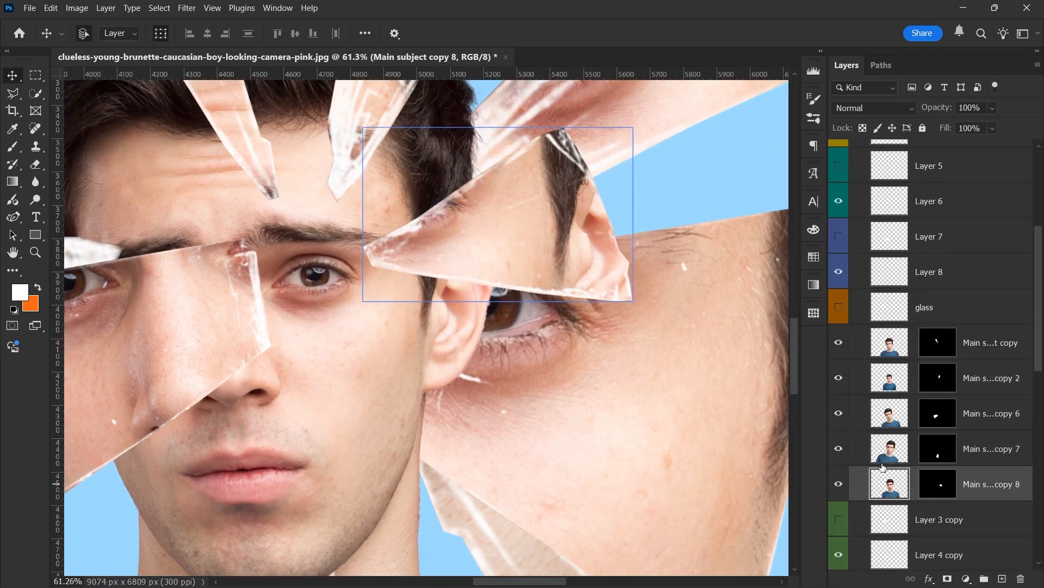
pyautogui.click(839, 449)
pyautogui.click(839, 485)
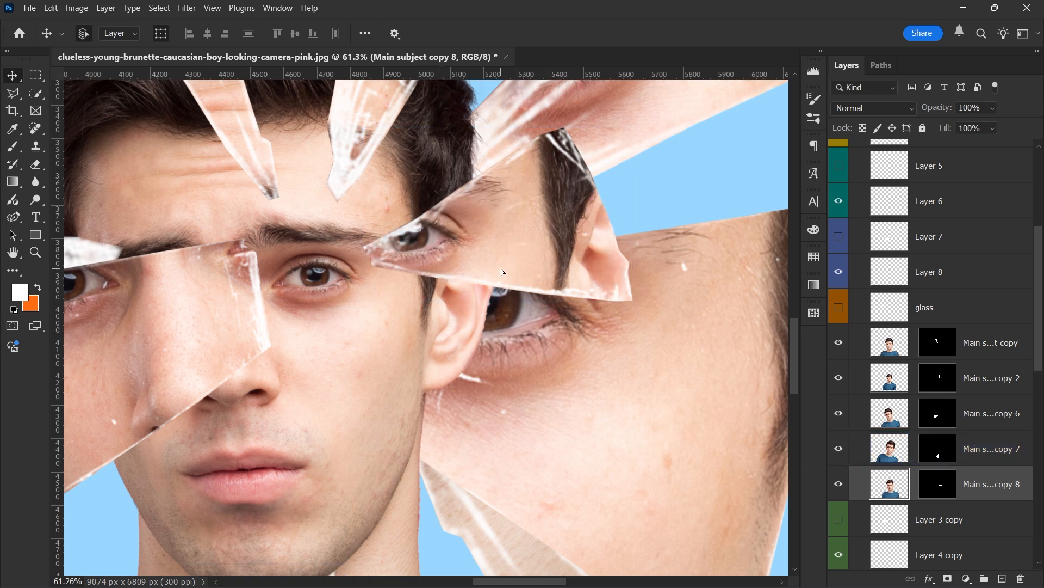
pyautogui.click(839, 485)
pyautogui.click(839, 485)
pyautogui.click(839, 484)
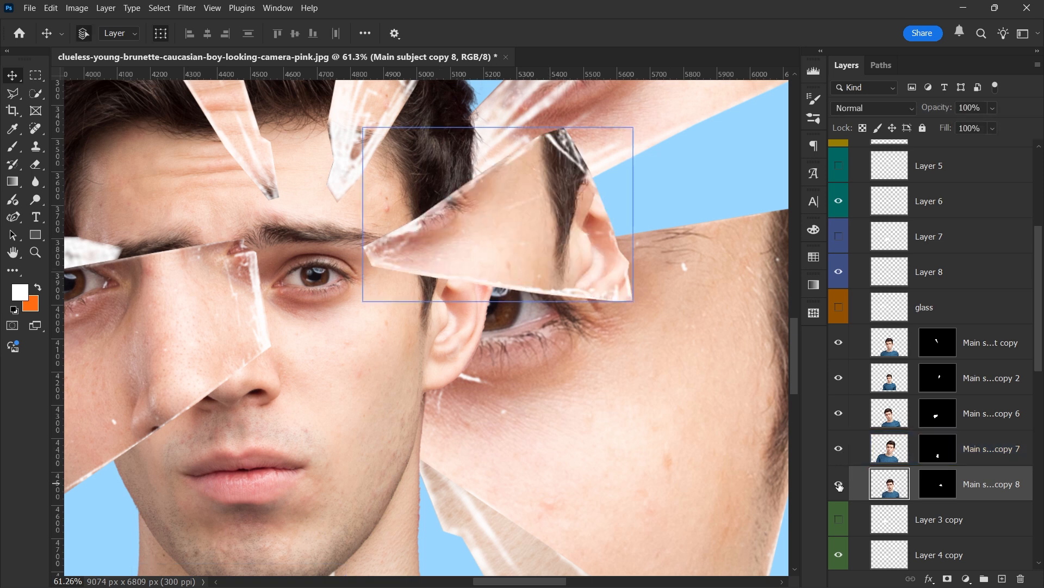
# - Add a new layer directly below Main subject copy 8 in Group 1 and label it Magenta
pyautogui.scroll(-3, 860, 489)
pyautogui.click(946, 451)
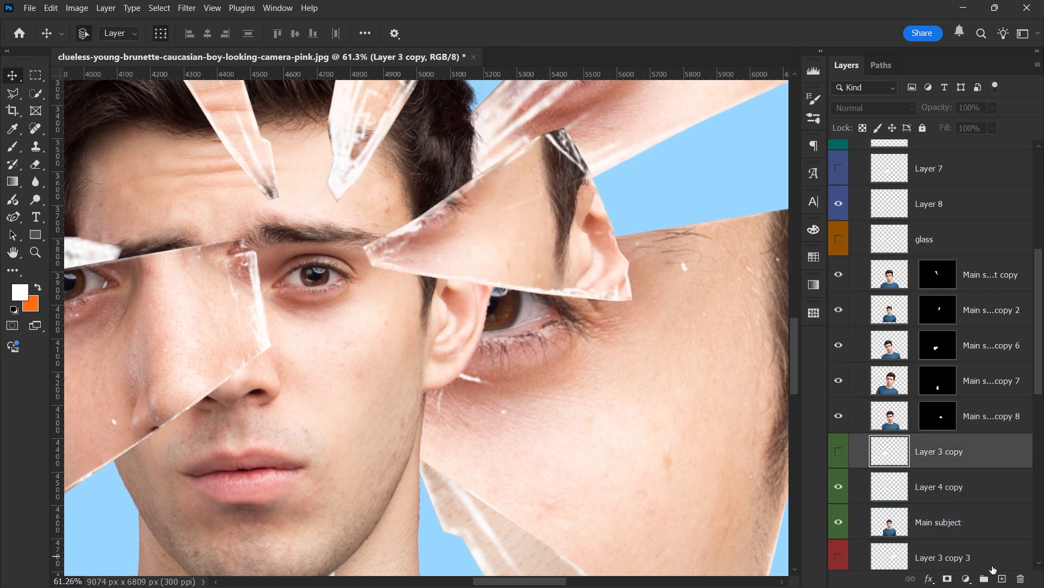
pyautogui.click(1001, 579)
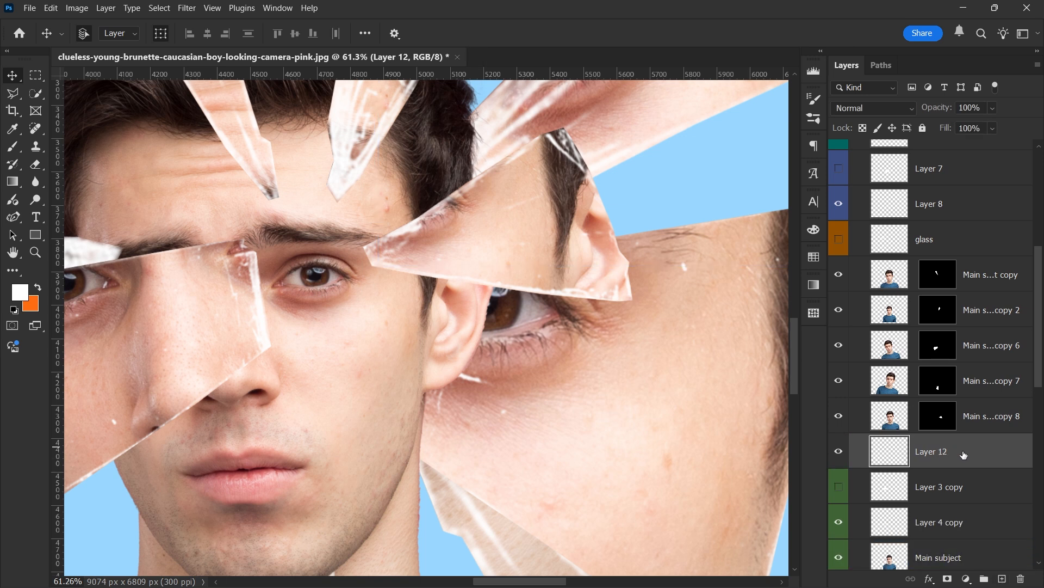
pyautogui.rightClick(851, 448)
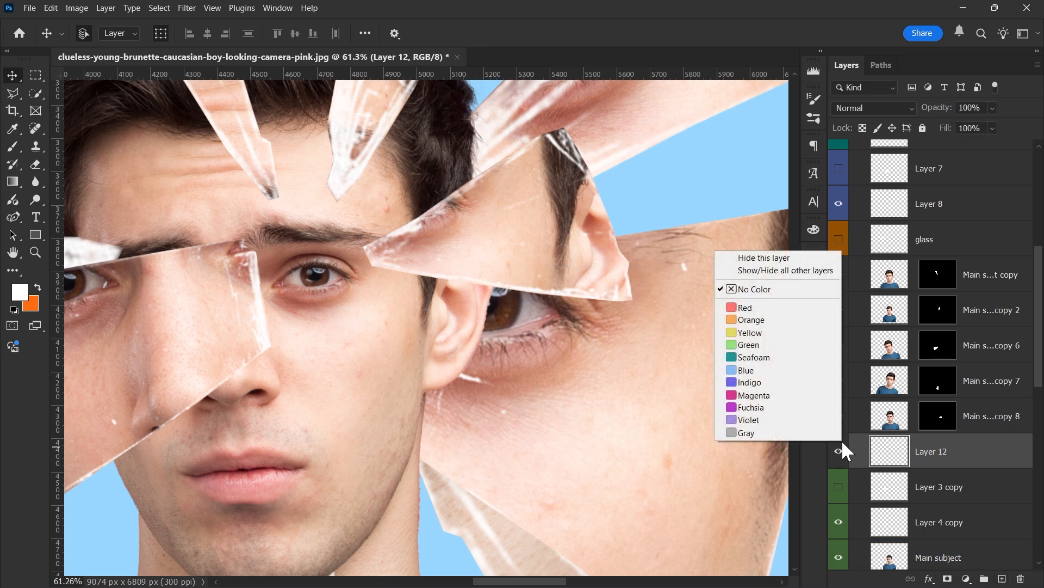
pyautogui.click(756, 396)
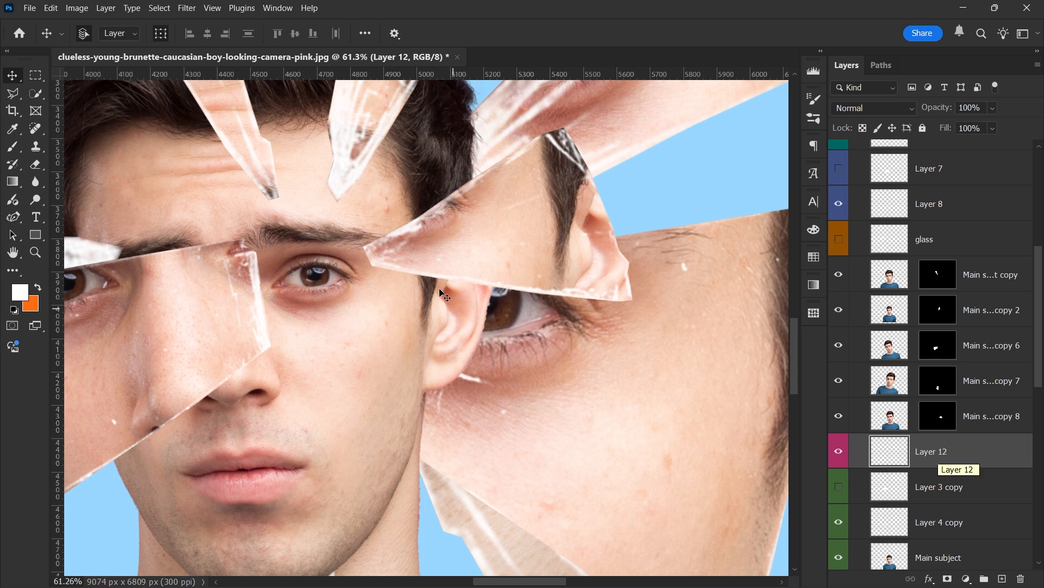
# - Set the Brush tool to 49 px and reset the colours to black foreground and white background
pyautogui.press('b')
pyautogui.rightClick(395, 284)
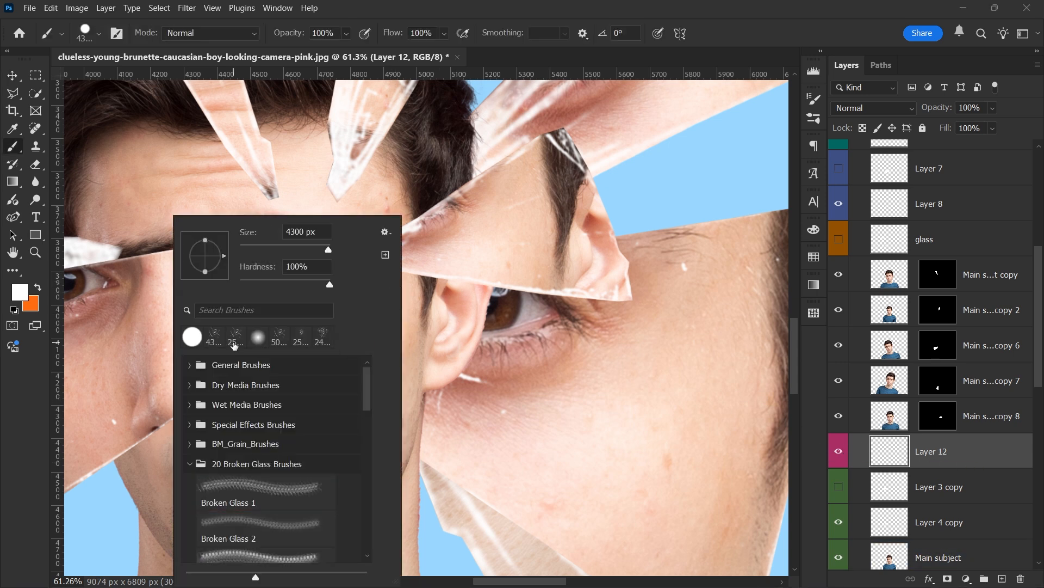
pyautogui.click(435, 312)
pyautogui.hotkey('ctrl', 'z')
pyautogui.rightClick(420, 301)
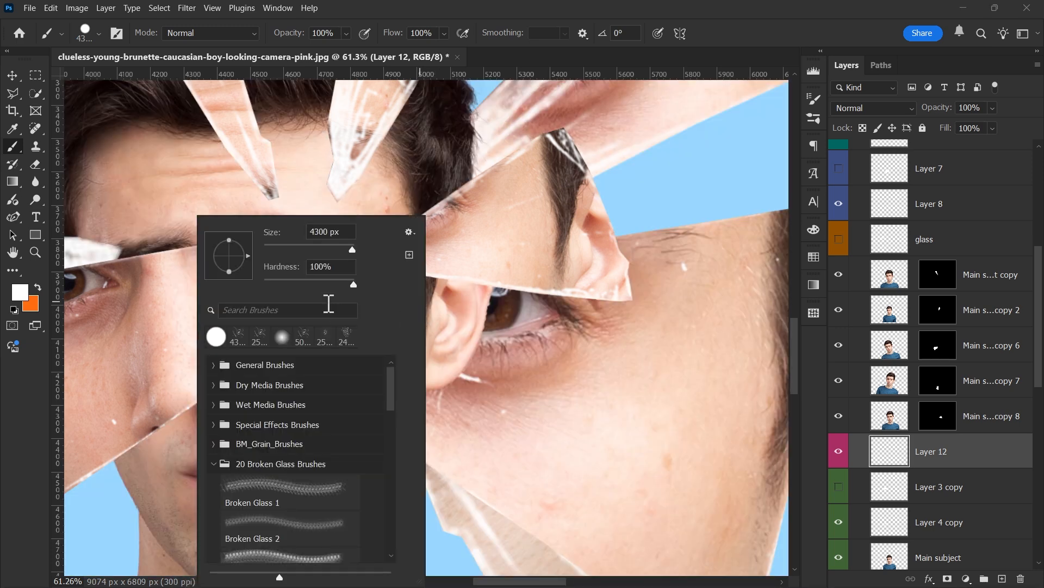
pyautogui.moveTo(307, 246); pyautogui.dragTo(285, 246)
pyautogui.press('Return')
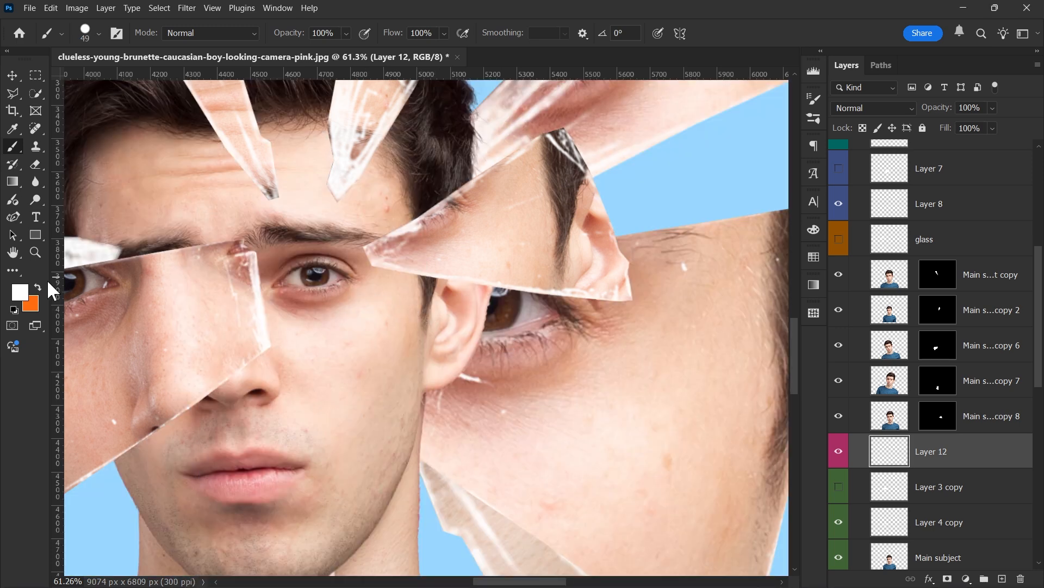
pyautogui.press('d')
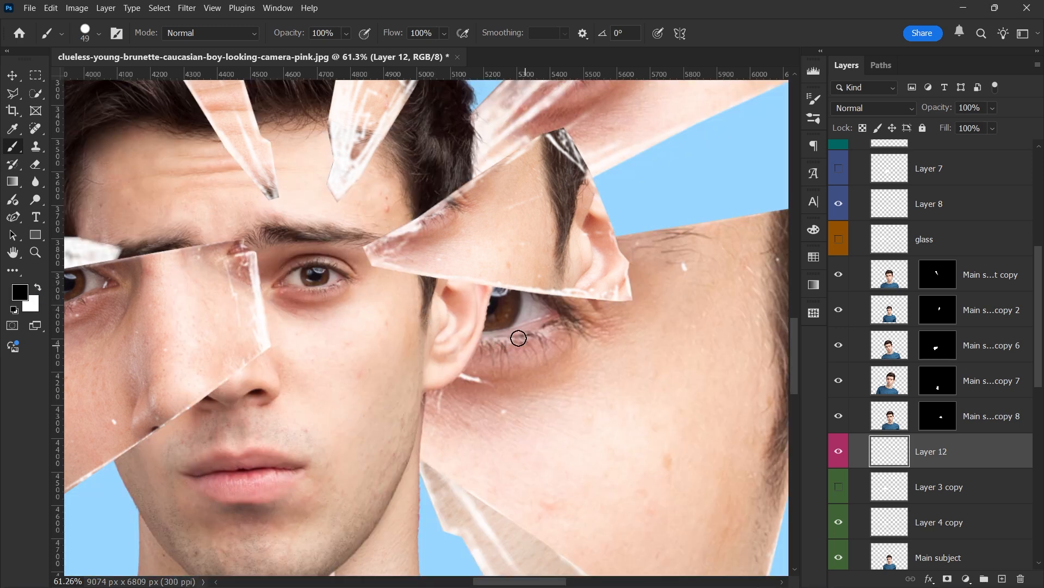
pyautogui.scroll(3, 409, 313)
pyautogui.moveTo(320, 172)
pyautogui.mouseDown()
pyautogui.moveTo(341, 244)
pyautogui.moveTo(466, 298)
pyautogui.mouseUp()
pyautogui.hotkey('ctrl', 'z')
pyautogui.rightClick(424, 289)
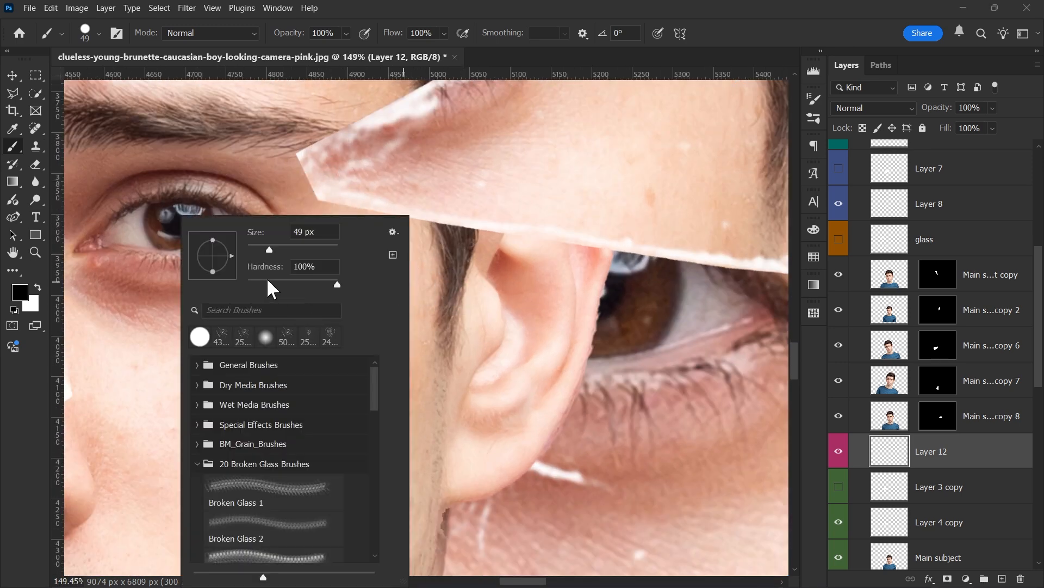
pyautogui.moveTo(272, 280)
pyautogui.mouseDown()
pyautogui.moveTo(249, 283)
pyautogui.moveTo(314, 283)
pyautogui.mouseUp()
pyautogui.moveTo(431, 227); pyautogui.dragTo(498, 315)
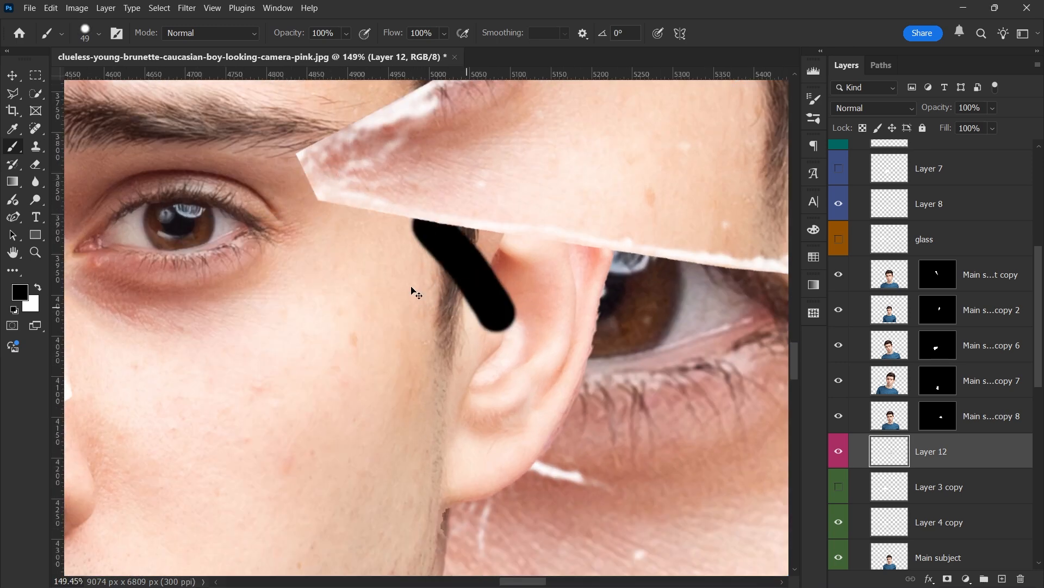
pyautogui.hotkey('ctrl', 'z')
# - With a 10 px brush, outline a black shadow beneath the shard above the ear, curving from its tip past the hairline and across the ear
pyautogui.press('[')
pyautogui.press('[')
pyautogui.press('[')
pyautogui.press('[')
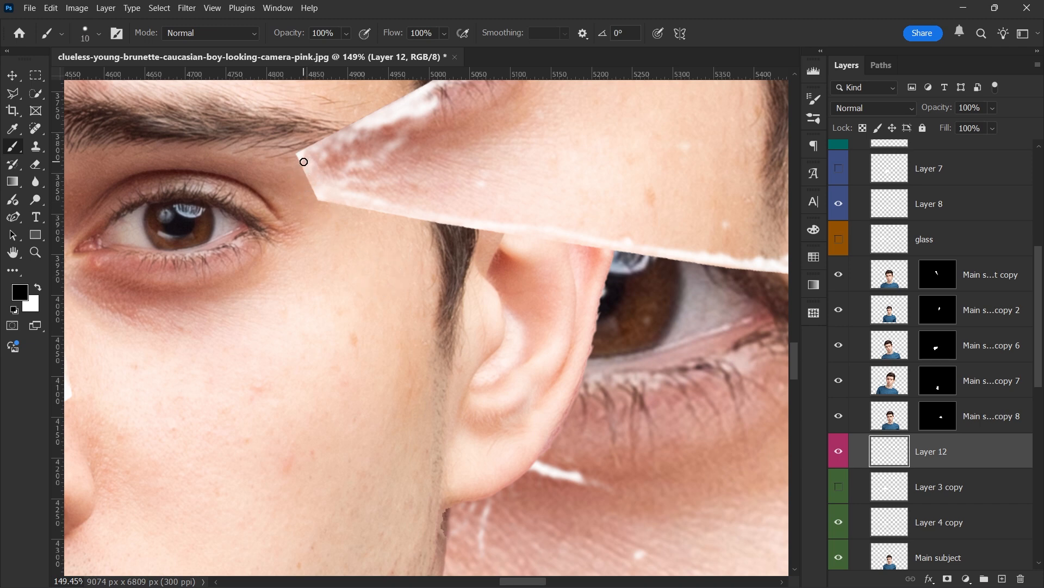
pyautogui.moveTo(483, 244)
pyautogui.mouseDown()
pyautogui.moveTo(463, 265)
pyautogui.moveTo(580, 281)
pyautogui.mouseUp()
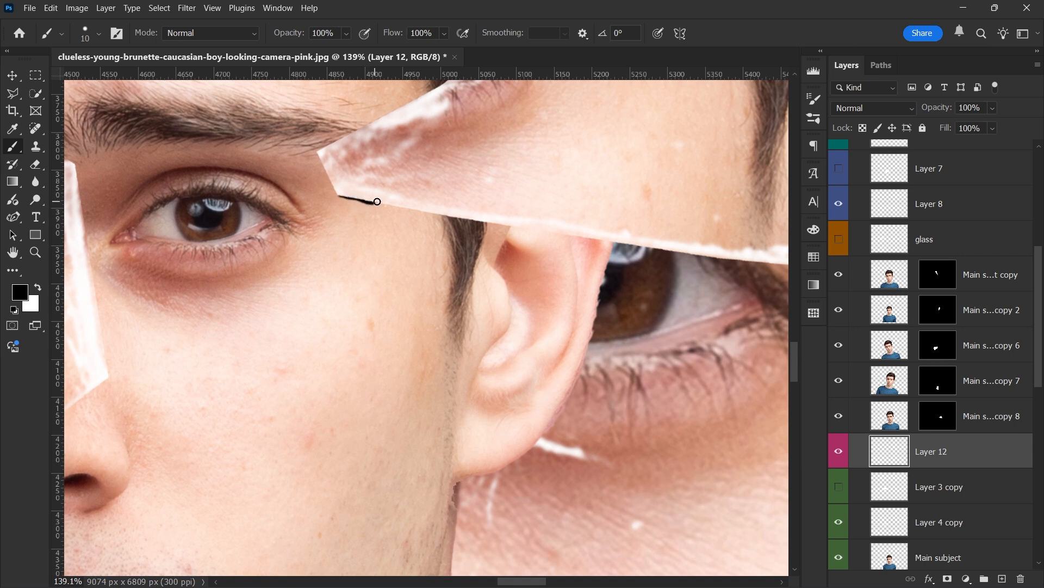
pyautogui.moveTo(377, 202); pyautogui.dragTo(447, 247)
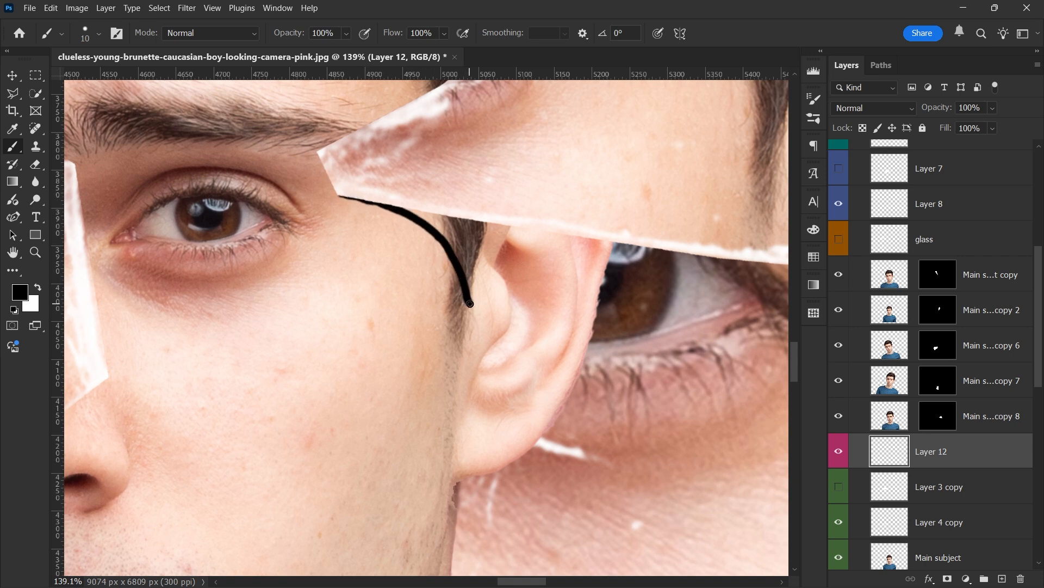
pyautogui.moveTo(470, 303); pyautogui.dragTo(503, 307)
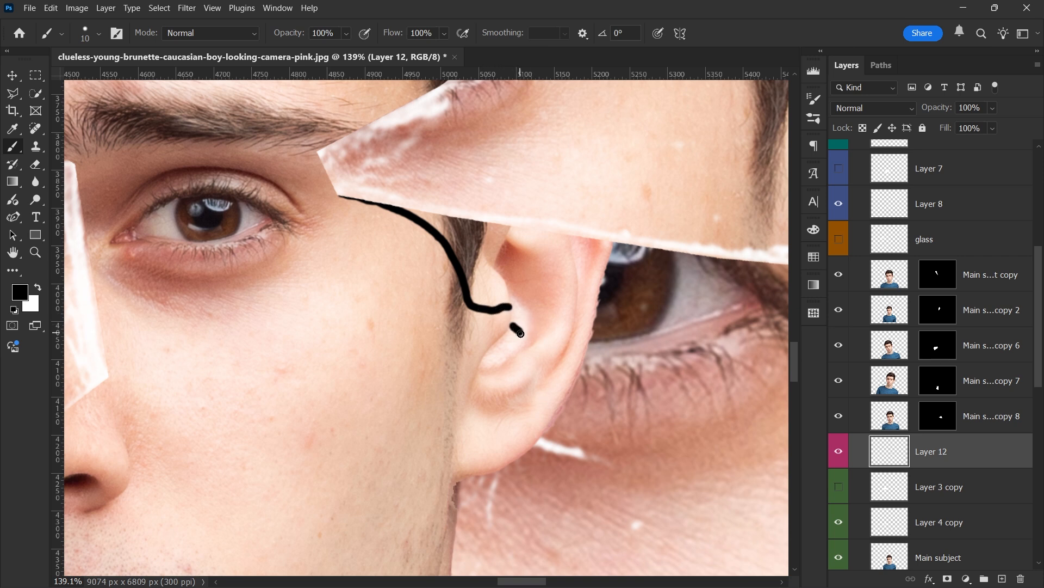
pyautogui.moveTo(538, 337); pyautogui.dragTo(559, 322)
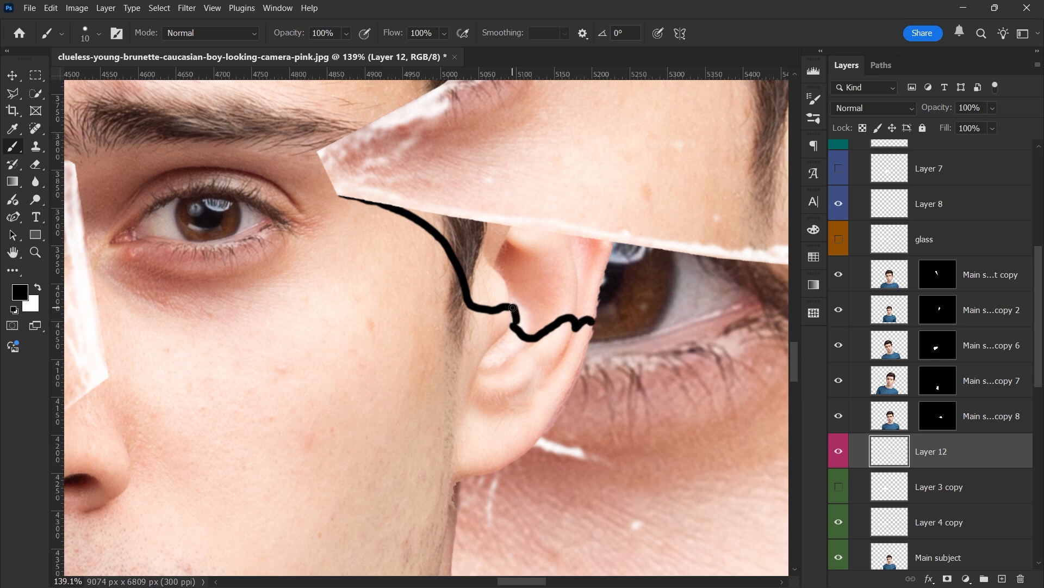
# - Fill the outlined shadow beneath the shard above the ear with solid black, using a larger brush reduced to 20 px
pyautogui.press(']')
pyautogui.press(']')
pyautogui.press(']')
pyautogui.moveTo(393, 203)
pyautogui.mouseDown()
pyautogui.moveTo(455, 235)
pyautogui.moveTo(484, 300)
pyautogui.moveTo(595, 312)
pyautogui.moveTo(610, 241)
pyautogui.moveTo(580, 313)
pyautogui.moveTo(591, 265)
pyautogui.moveTo(579, 291)
pyautogui.moveTo(545, 306)
pyautogui.moveTo(482, 290)
pyautogui.moveTo(521, 289)
pyautogui.moveTo(534, 327)
pyautogui.moveTo(571, 276)
pyautogui.moveTo(550, 280)
pyautogui.moveTo(587, 234)
pyautogui.moveTo(504, 249)
pyautogui.moveTo(454, 216)
pyautogui.moveTo(495, 278)
pyautogui.moveTo(521, 250)
pyautogui.moveTo(534, 281)
pyautogui.moveTo(571, 244)
pyautogui.moveTo(559, 271)
pyautogui.moveTo(543, 241)
pyautogui.moveTo(480, 220)
pyautogui.mouseUp()
pyautogui.press('[')
pyautogui.scroll(-2, 511, 264)
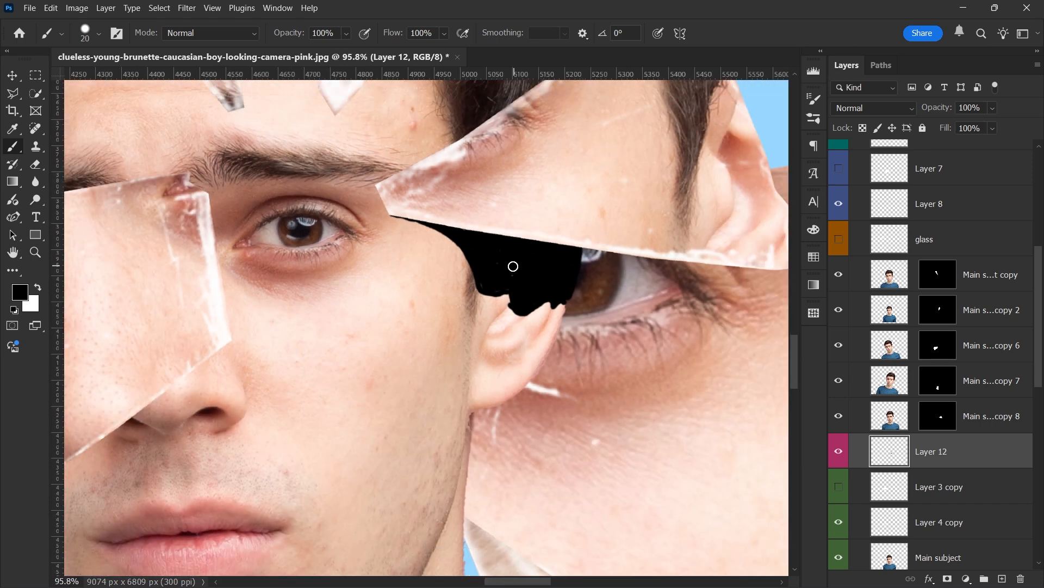
pyautogui.scroll(-3, 506, 241)
pyautogui.scroll(-1, 508, 173)
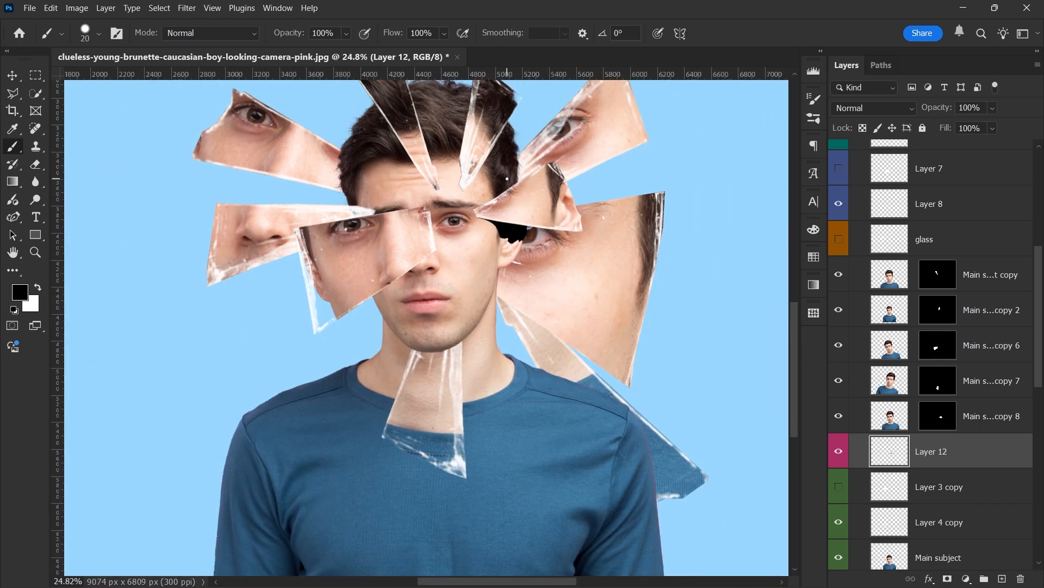
# - Reduce the brush to 9 px and paint a thin black shadow along the short edge of that shard's tip beside the eye
pyautogui.scroll(5, 495, 199)
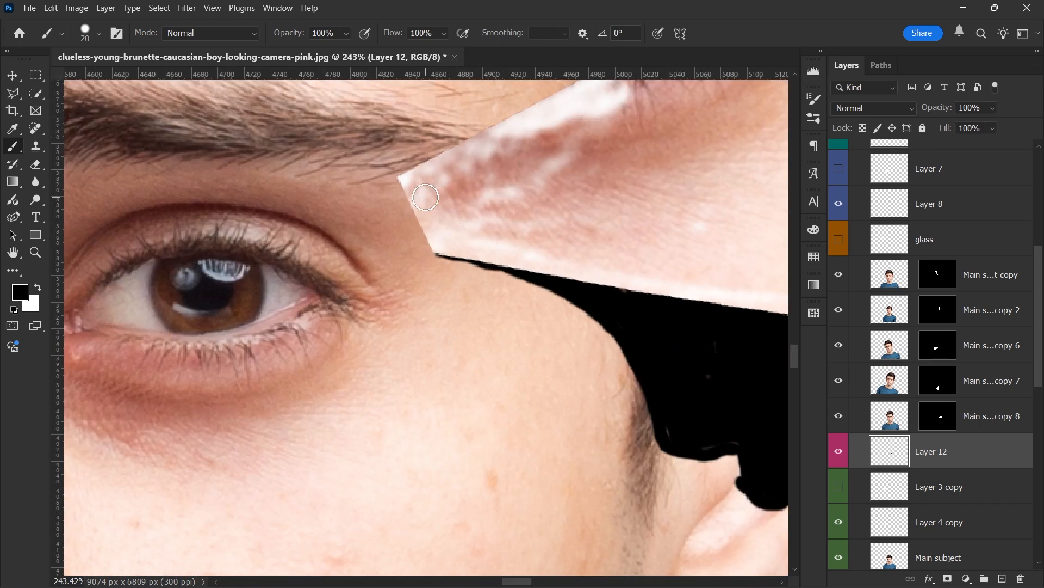
pyautogui.press('[')
pyautogui.press('[')
pyautogui.moveTo(404, 186)
pyautogui.mouseDown()
pyautogui.moveTo(437, 251)
pyautogui.moveTo(405, 189)
pyautogui.moveTo(430, 237)
pyautogui.mouseUp()
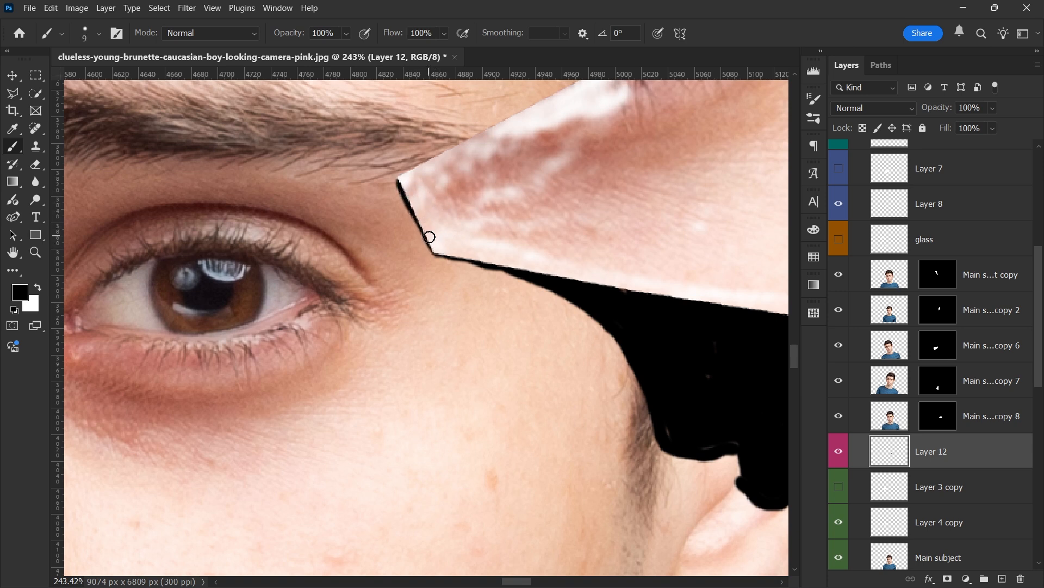
pyautogui.scroll(-10, 509, 252)
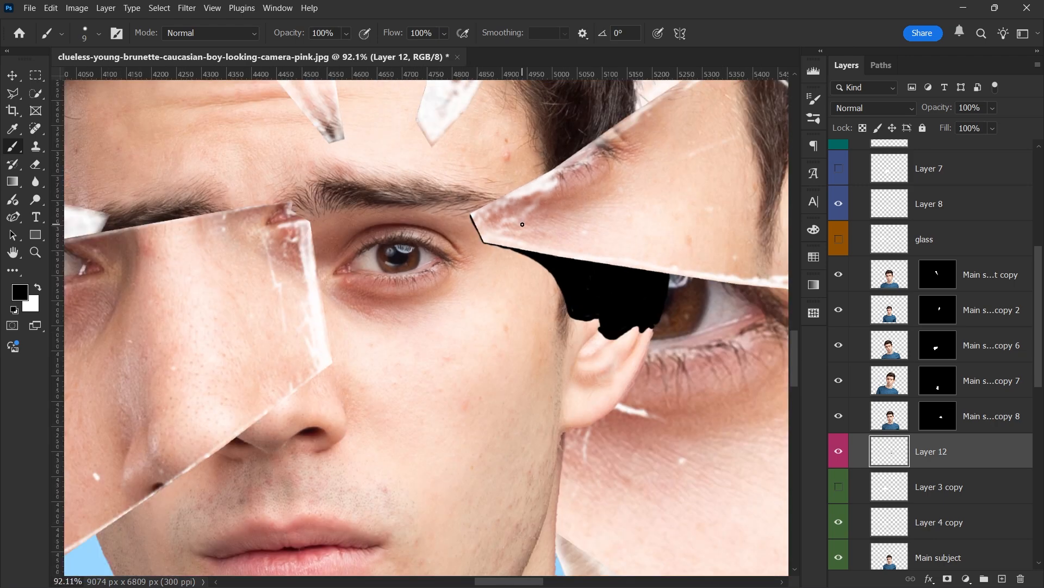
# - Outline a shadow along the right edge of the right forehead shard, from its tip up into the hair, redoing the first stroke
pyautogui.scroll(5, 514, 174)
pyautogui.scroll(3, 510, 185)
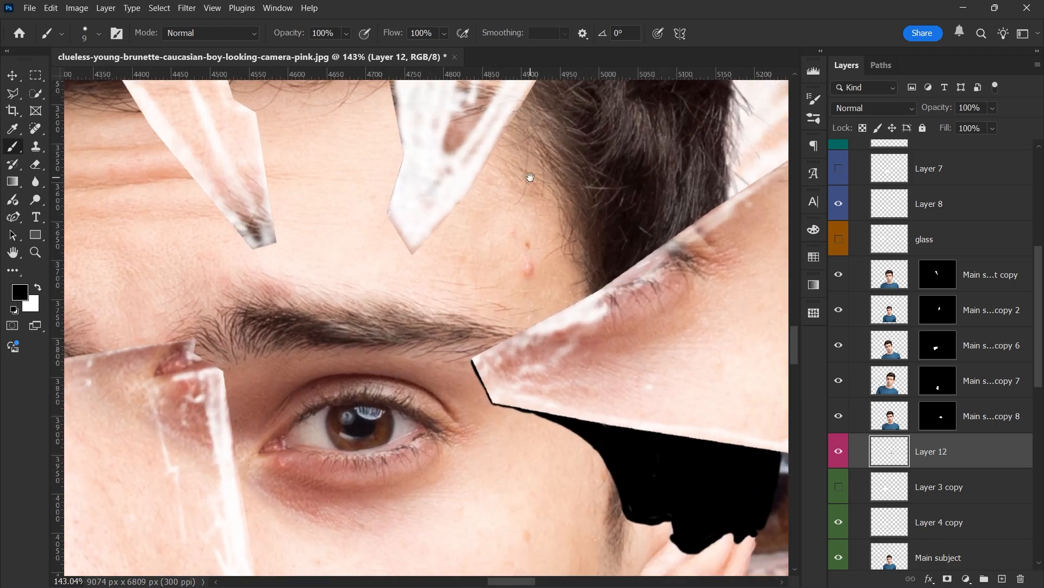
pyautogui.moveTo(530, 177); pyautogui.dragTo(452, 303)
pyautogui.scroll(-3, 452, 303)
pyautogui.scroll(2, 381, 357)
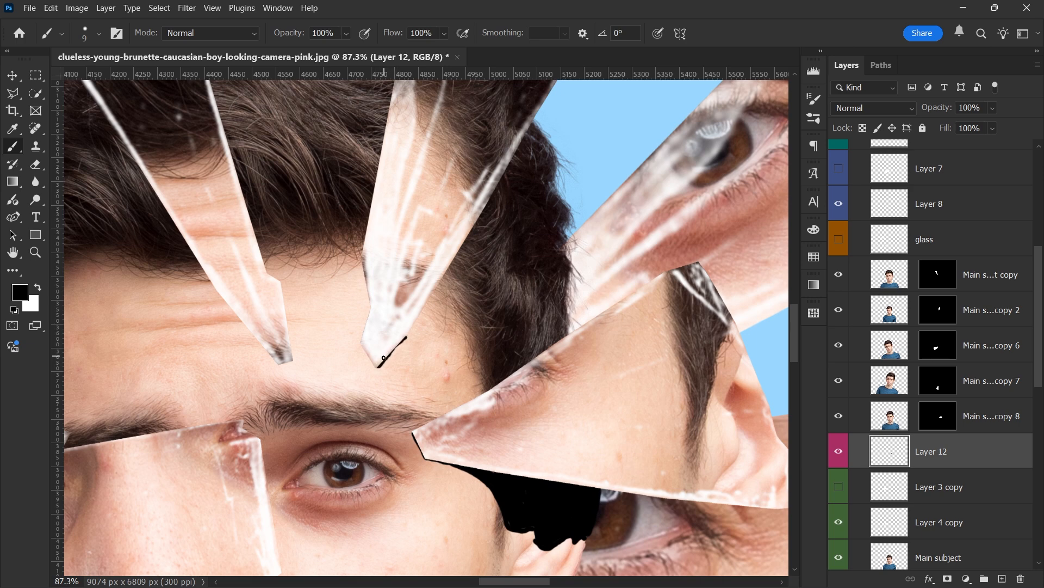
pyautogui.hotkey('ctrl', 'z')
pyautogui.moveTo(415, 338); pyautogui.dragTo(465, 262)
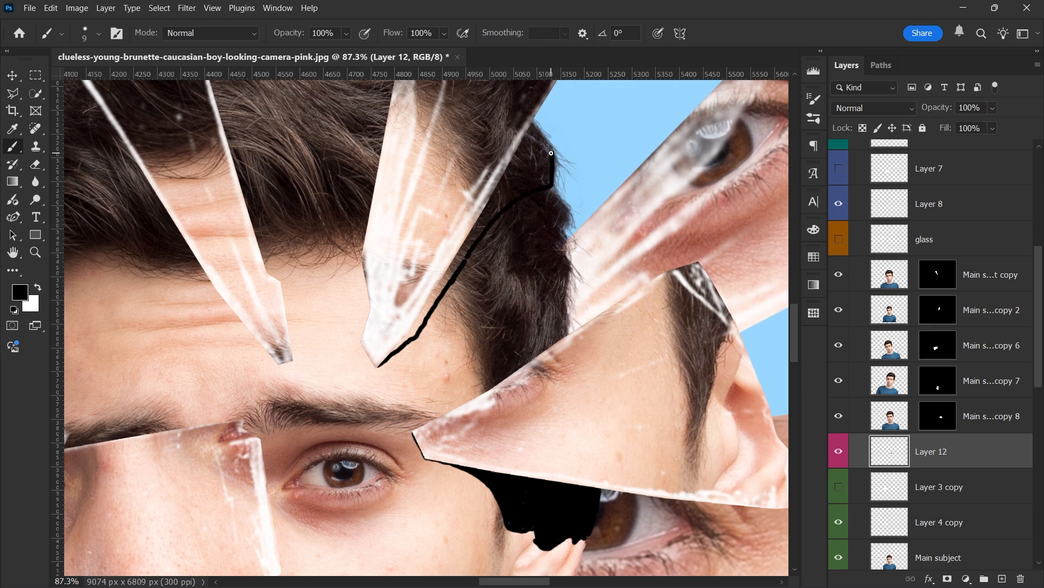
pyautogui.moveTo(551, 153)
pyautogui.mouseDown()
pyautogui.moveTo(478, 215)
pyautogui.moveTo(394, 353)
pyautogui.moveTo(415, 269)
pyautogui.mouseUp()
# - Outline a shadow beside the left forehead shard with the 9 px brush, running from its tip up across the hair to the background
pyautogui.scroll(-3, 393, 354)
pyautogui.scroll(1, 393, 354)
pyautogui.hotkey('ctrl', 'z')
pyautogui.moveTo(411, 319)
pyautogui.mouseDown()
pyautogui.moveTo(270, 192)
pyautogui.moveTo(184, 149)
pyautogui.mouseUp()
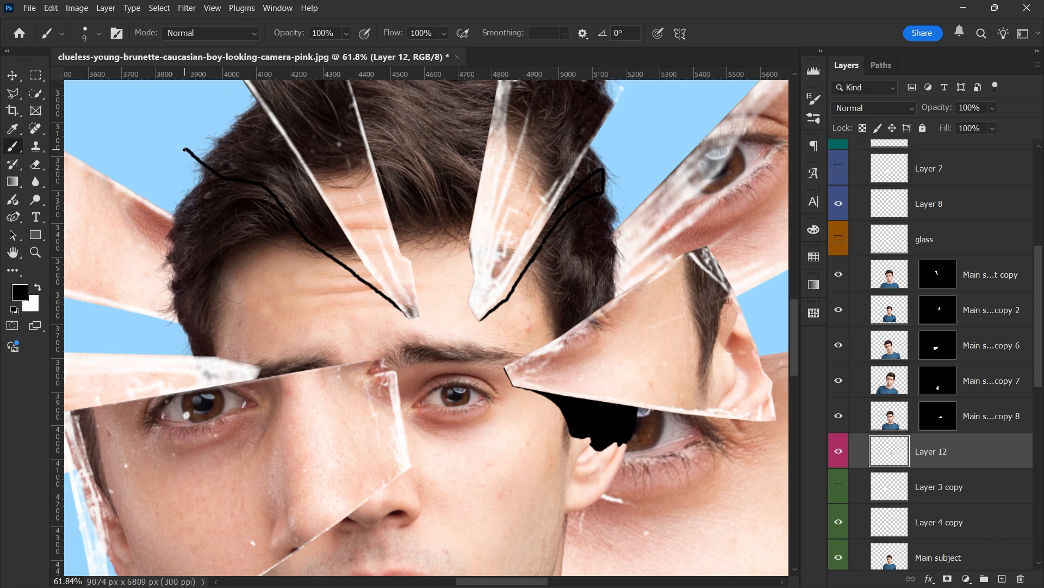
# - Outline shadows beneath the nose shard, around its corner by the nostril and from the upper lip down the cheek
pyautogui.scroll(-4, 414, 234)
pyautogui.scroll(7, 374, 307)
pyautogui.moveTo(401, 294)
pyautogui.mouseDown()
pyautogui.moveTo(462, 280)
pyautogui.moveTo(451, 205)
pyautogui.moveTo(472, 295)
pyautogui.mouseUp()
pyautogui.scroll(-2, 472, 337)
pyautogui.moveTo(352, 363)
pyautogui.mouseDown()
pyautogui.moveTo(468, 257)
pyautogui.moveTo(411, 317)
pyautogui.moveTo(390, 408)
pyautogui.mouseUp()
pyautogui.scroll(-4, 422, 306)
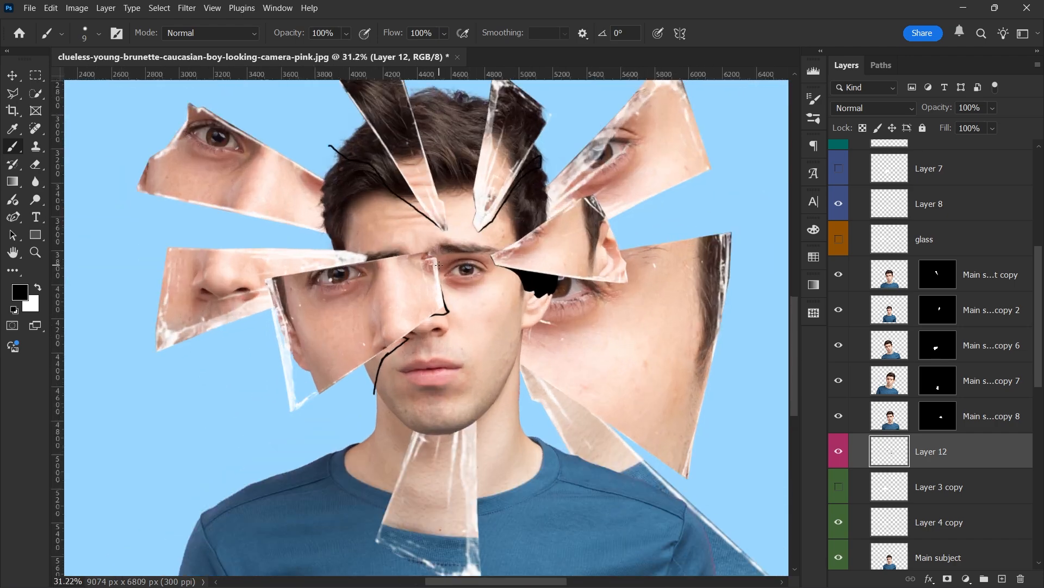
# - Enlarge the brush to 25 px and fill the outlined shadows beside both forehead shards with solid black
pyautogui.scroll(4, 377, 173)
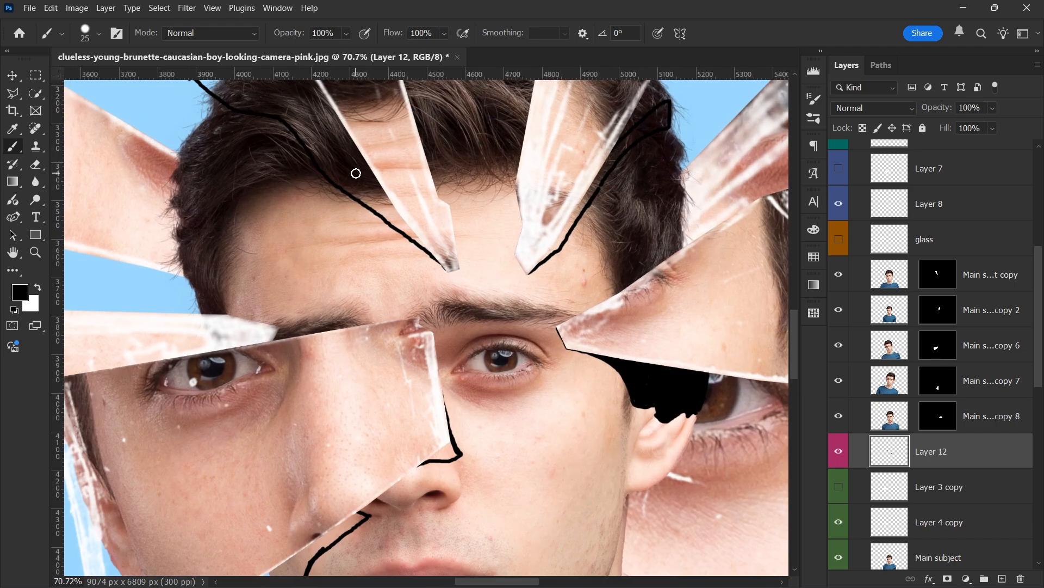
pyautogui.scroll(-3, 429, 289)
pyautogui.scroll(4, 373, 187)
pyautogui.press(']')
pyautogui.moveTo(311, 193)
pyautogui.mouseDown()
pyautogui.moveTo(270, 171)
pyautogui.moveTo(251, 177)
pyautogui.moveTo(398, 243)
pyautogui.moveTo(437, 271)
pyautogui.moveTo(492, 347)
pyautogui.mouseUp()
pyautogui.press(']')
pyautogui.press(']')
pyautogui.press('[')
pyautogui.press('[')
pyautogui.press('[')
pyautogui.scroll(3, 609, 354)
pyautogui.moveTo(580, 288)
pyautogui.mouseDown()
pyautogui.moveTo(643, 167)
pyautogui.moveTo(633, 218)
pyautogui.mouseUp()
pyautogui.scroll(-1, 643, 167)
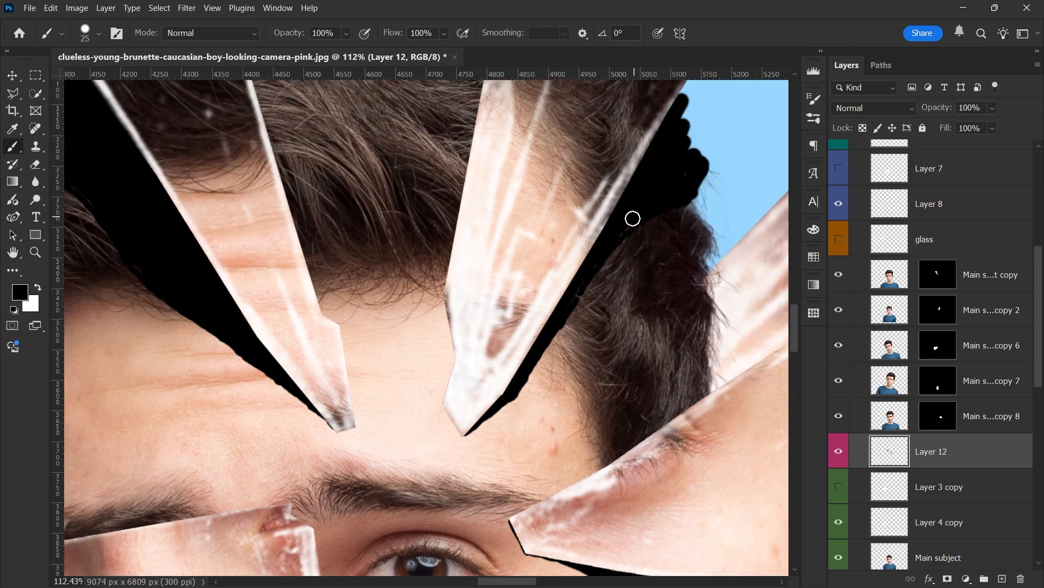
# - Fill the shadows beneath the nose shard with black, refining the edge and corner with a 15 px brush
pyautogui.scroll(-3, 632, 218)
pyautogui.moveTo(456, 298)
pyautogui.mouseDown()
pyautogui.moveTo(394, 356)
pyautogui.moveTo(492, 277)
pyautogui.mouseUp()
pyautogui.scroll(4, 393, 356)
pyautogui.moveTo(577, 206); pyautogui.dragTo(381, 326)
pyautogui.press('[')
pyautogui.press('[')
pyautogui.moveTo(471, 262)
pyautogui.mouseDown()
pyautogui.moveTo(380, 312)
pyautogui.moveTo(463, 233)
pyautogui.mouseUp()
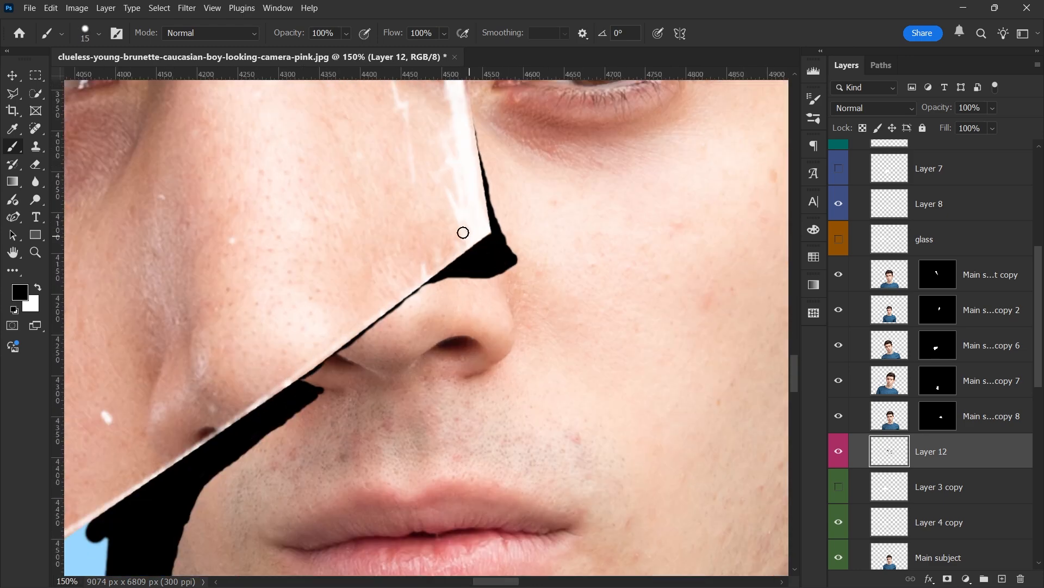
pyautogui.scroll(-5, 463, 233)
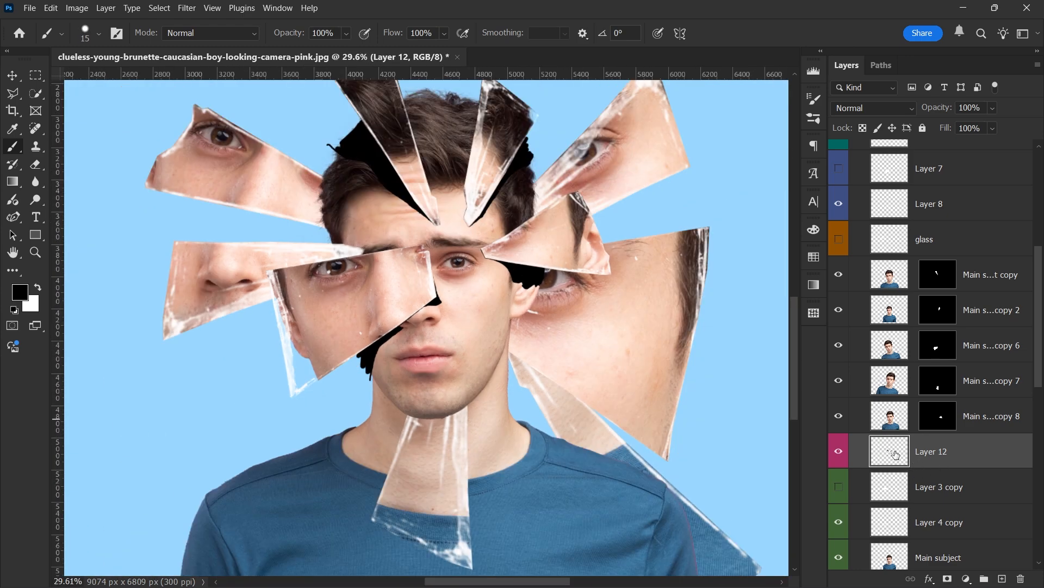
# - Load the Main subject layer's outline as a selection and add it as a layer mask on Layer 12
pyautogui.scroll(-1, 941, 460)
pyautogui.keyDown('ctrl'); pyautogui.click(895, 516); pyautogui.keyUp('ctrl')
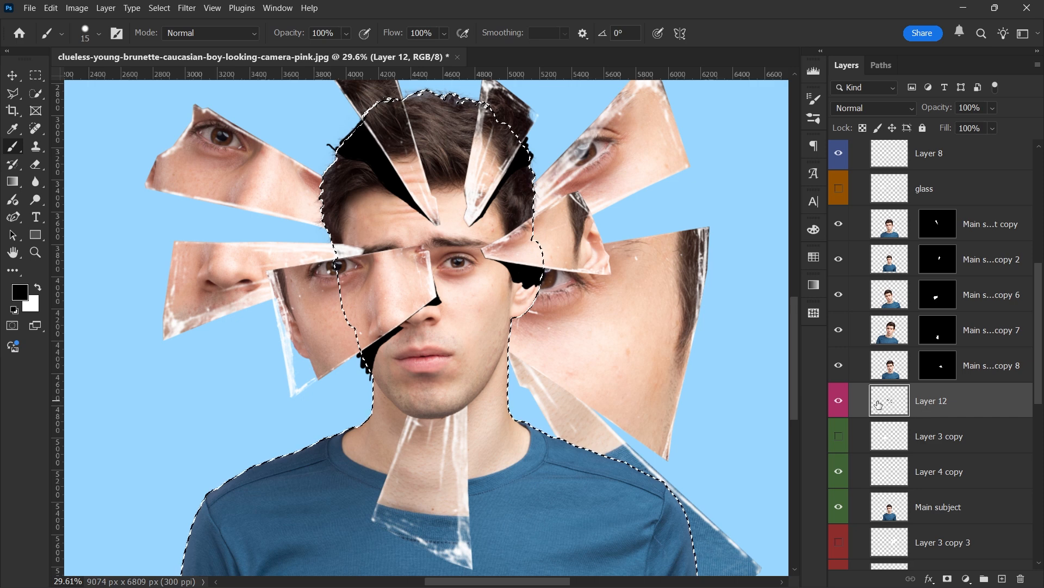
pyautogui.click(840, 402)
pyautogui.click(839, 402)
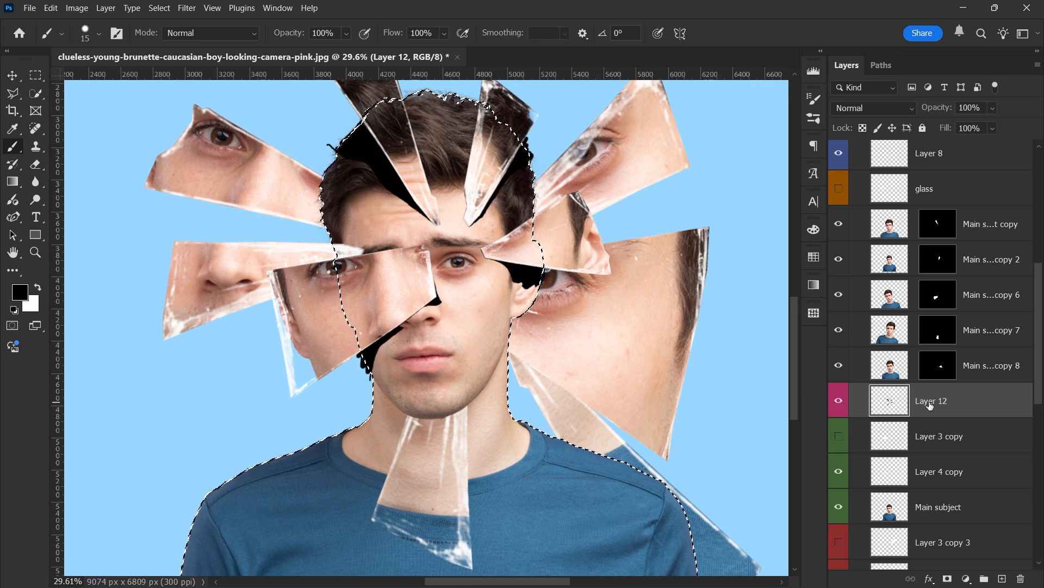
pyautogui.click(947, 578)
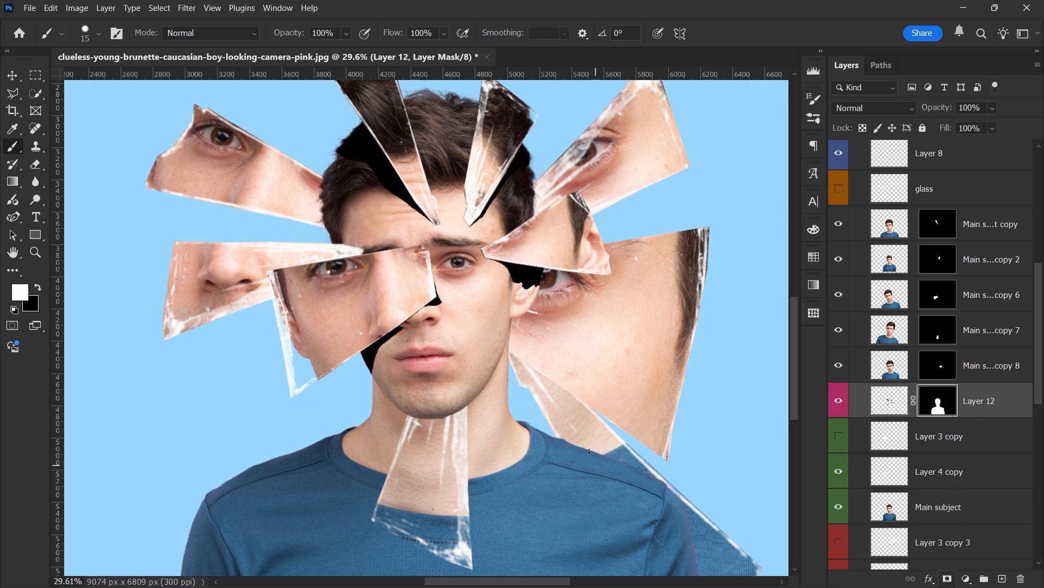
# - Check the masked shadow along the jaw edge and set Layer 12's blend mode to Soft Light
pyautogui.scroll(1, 389, 384)
pyautogui.scroll(15, 388, 384)
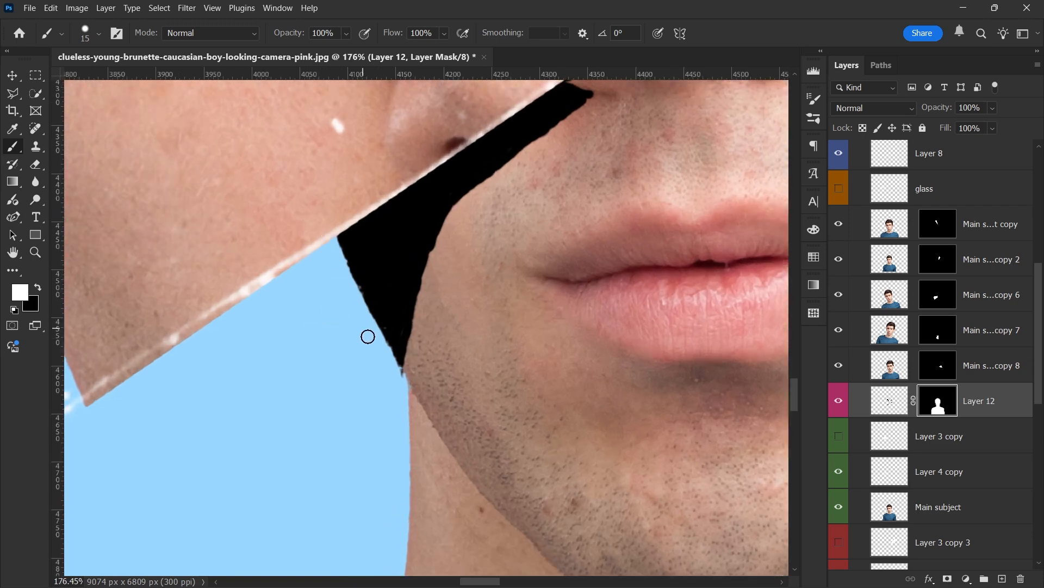
pyautogui.scroll(-14, 362, 382)
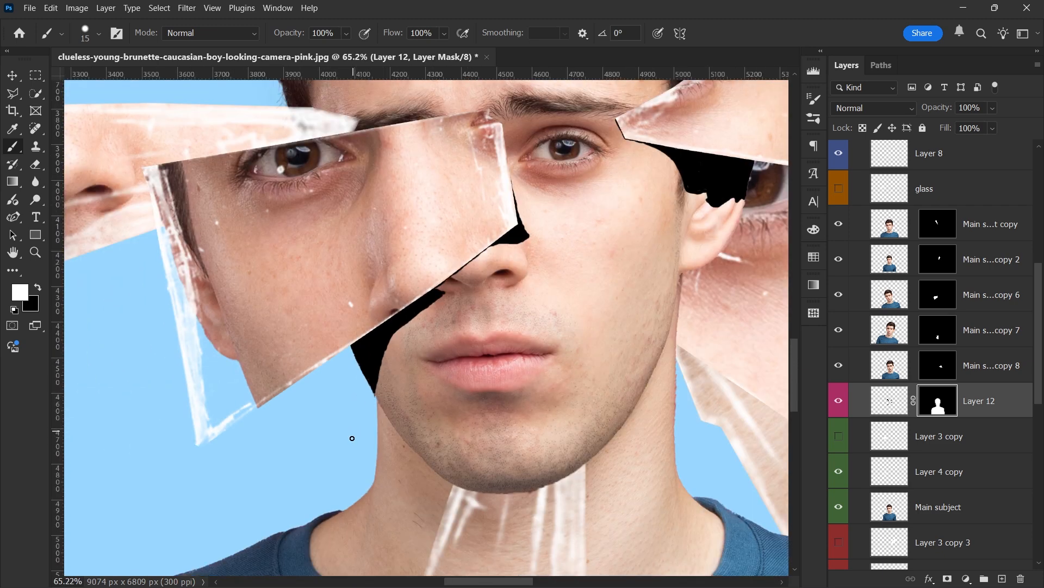
pyautogui.scroll(-4, 352, 438)
pyautogui.scroll(3, 423, 302)
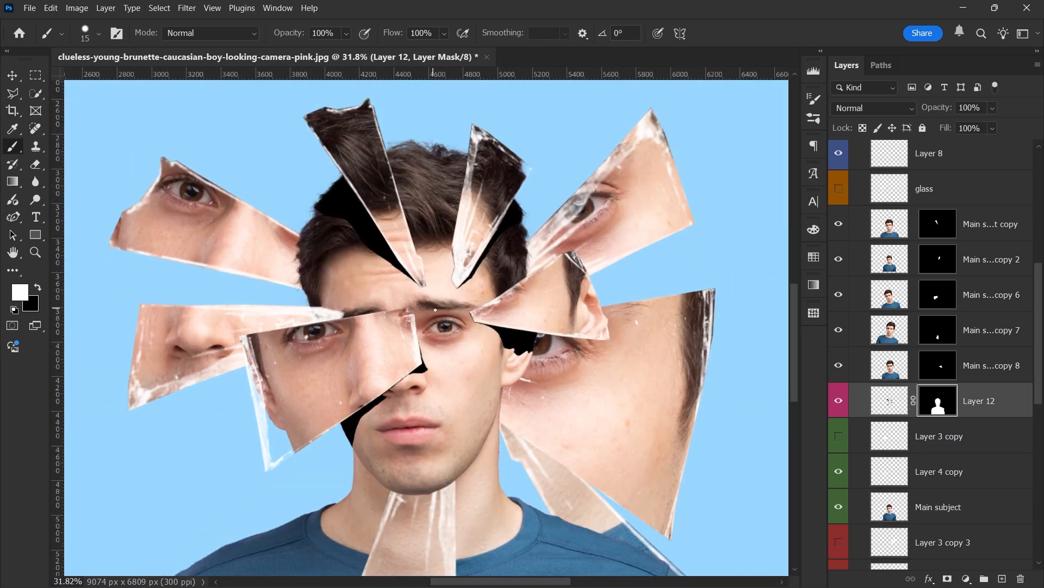
pyautogui.scroll(-2, 435, 309)
pyautogui.scroll(2, 427, 355)
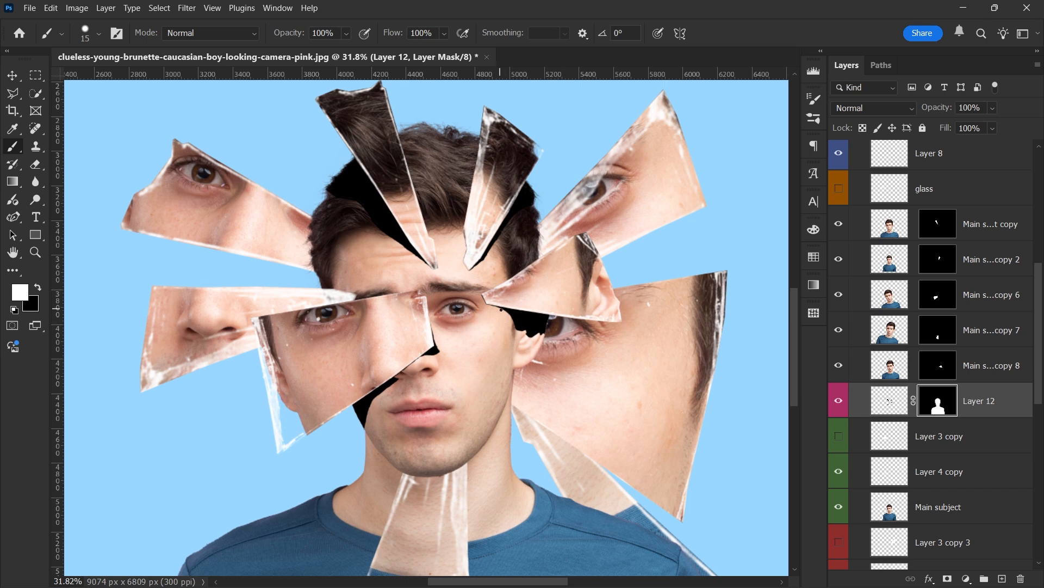
pyautogui.click(871, 109)
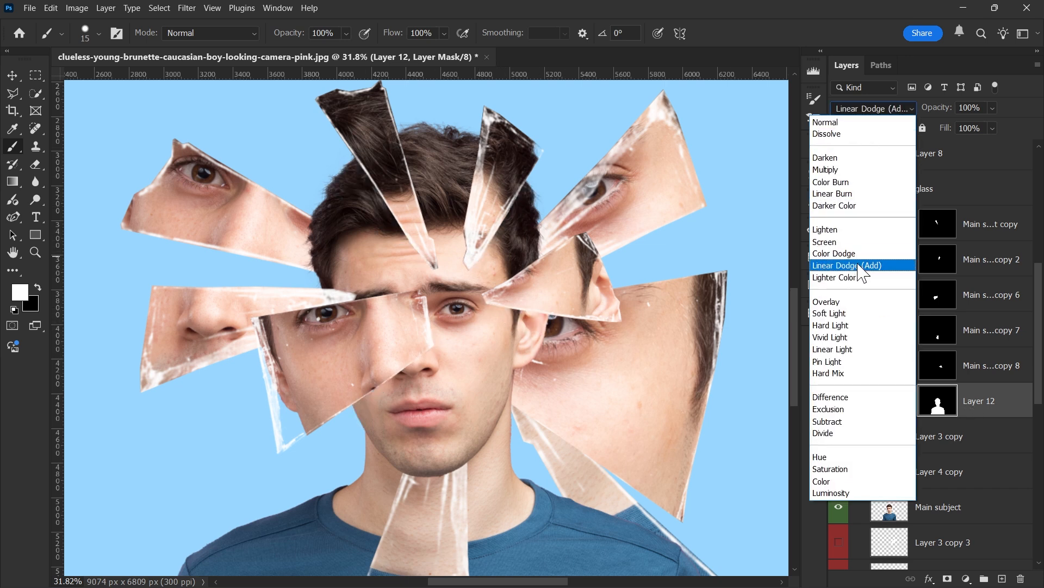
pyautogui.click(854, 315)
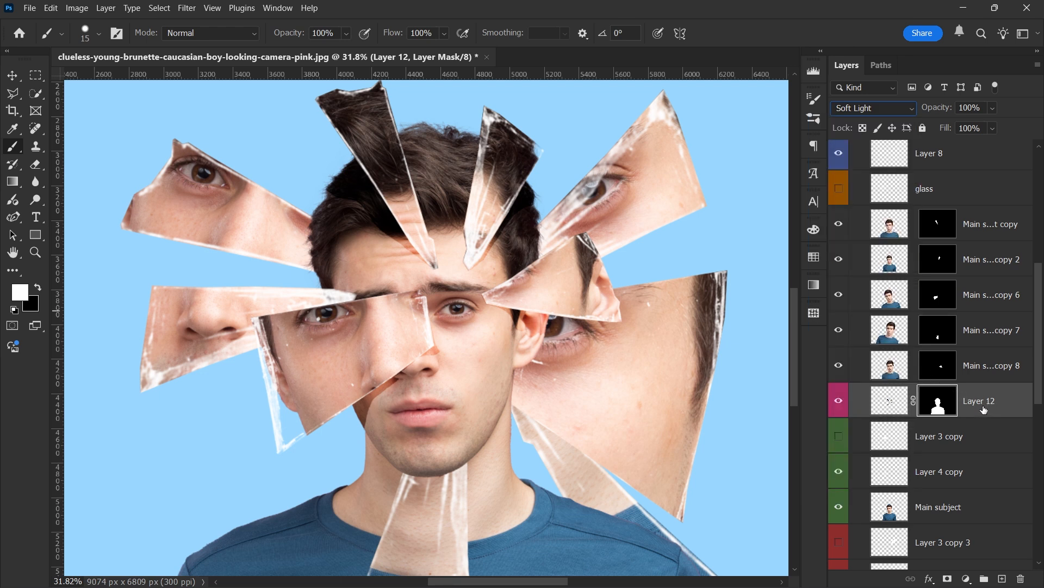
# - Swap the foreground and background colours, duplicate the Layer 12 shadow and switch to the Move tool
pyautogui.press('x')
pyautogui.hotkey('ctrl', 'j')
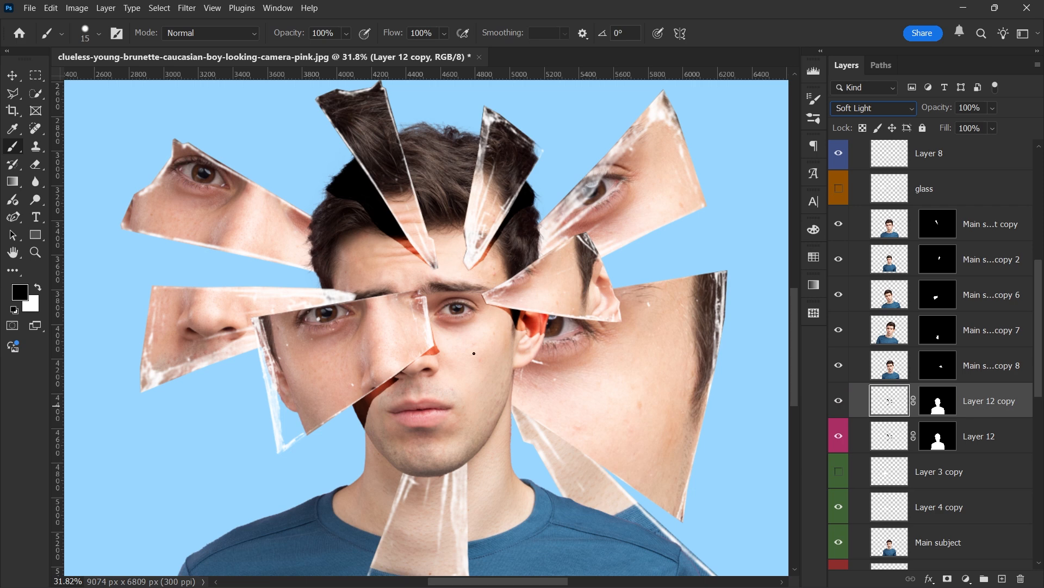
pyautogui.click(10, 77)
pyautogui.scroll(3, 405, 215)
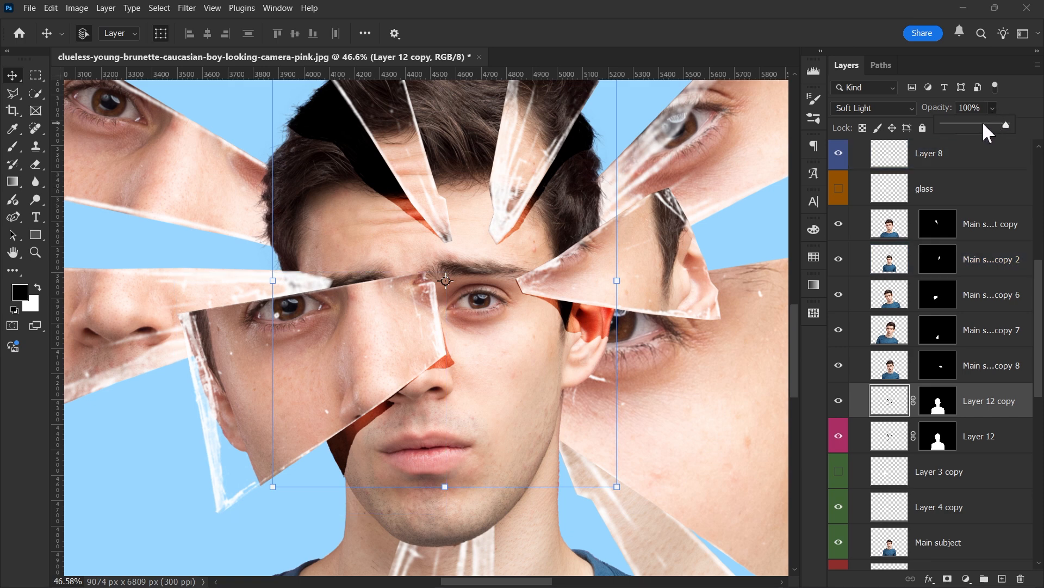
# - Label Layer 12 copy Magenta and set its opacity to 32%
pyautogui.moveTo(969, 123); pyautogui.dragTo(906, 124)
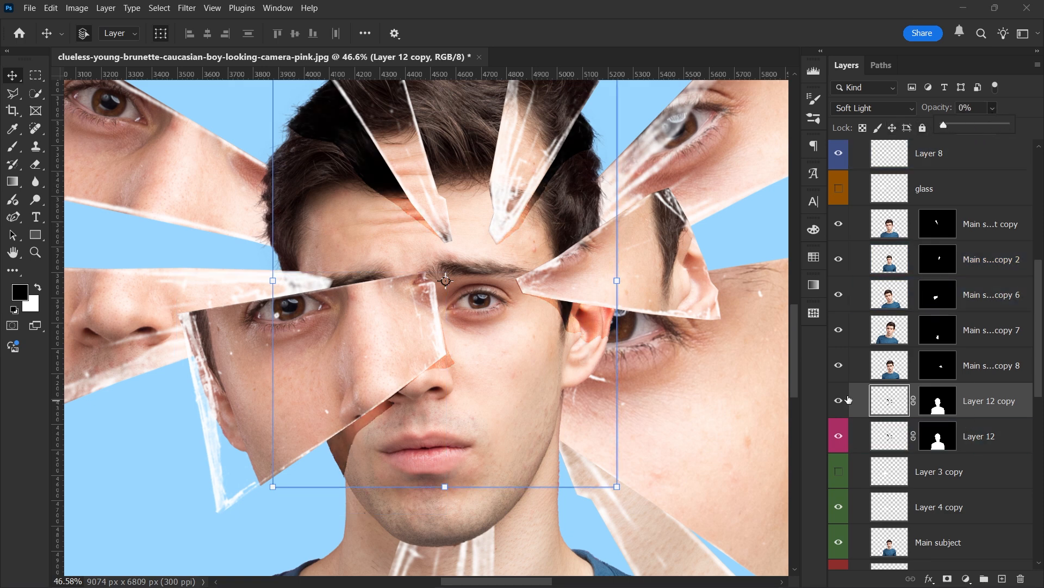
pyautogui.rightClick(841, 390)
pyautogui.click(753, 533)
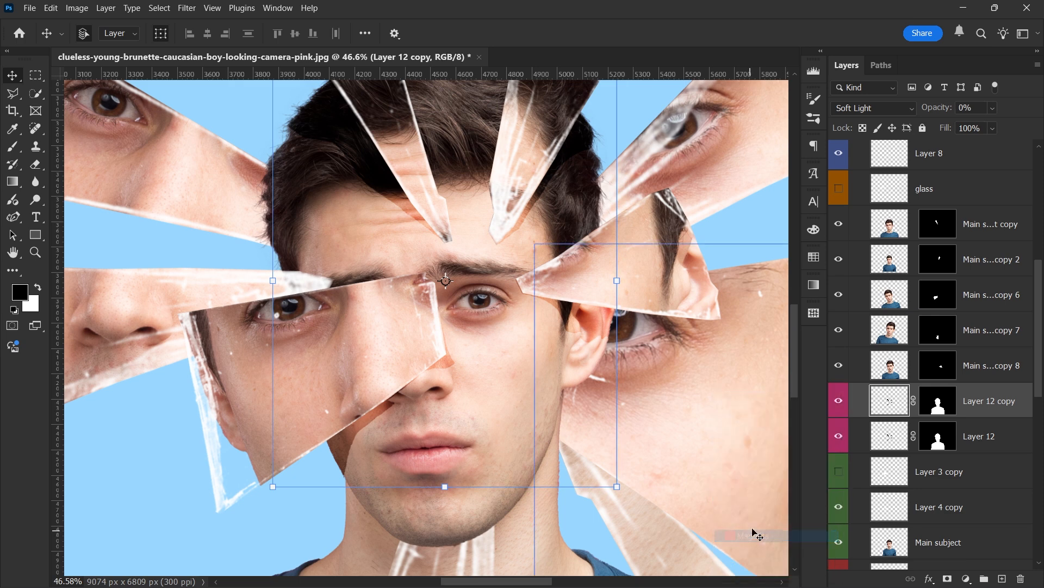
pyautogui.click(993, 108)
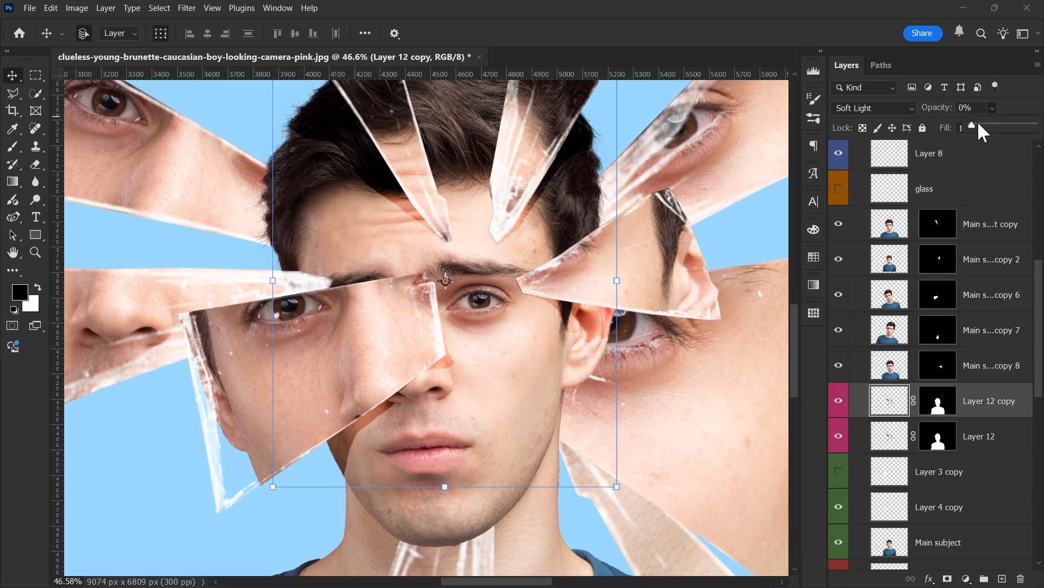
pyautogui.moveTo(979, 124); pyautogui.dragTo(986, 124)
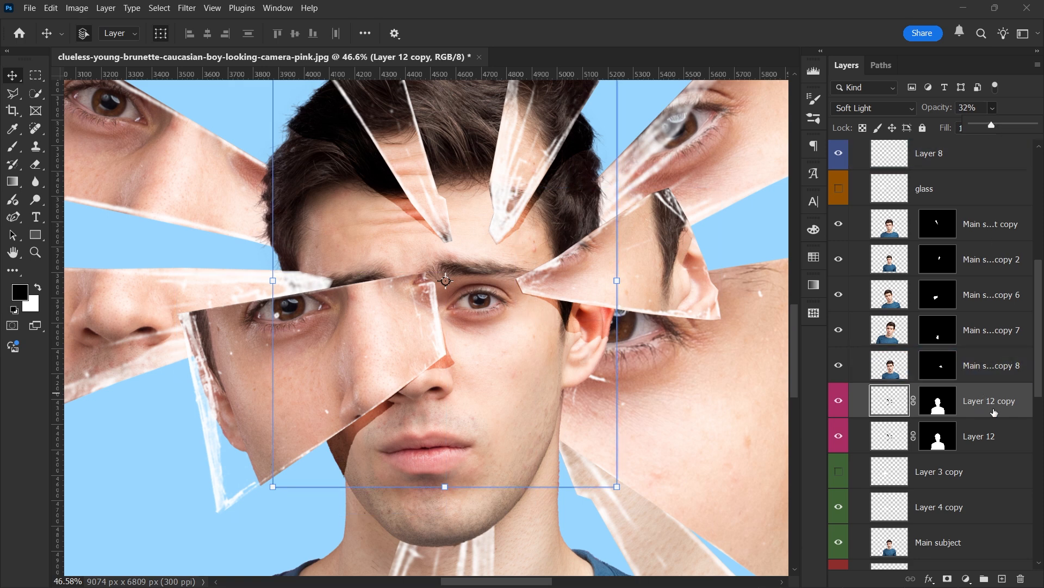
# - Duplicate the Layer 12 copy shadow and label the new duplicate Magenta
pyautogui.hotkey('ctrl', 'j')
pyautogui.rightClick(832, 415)
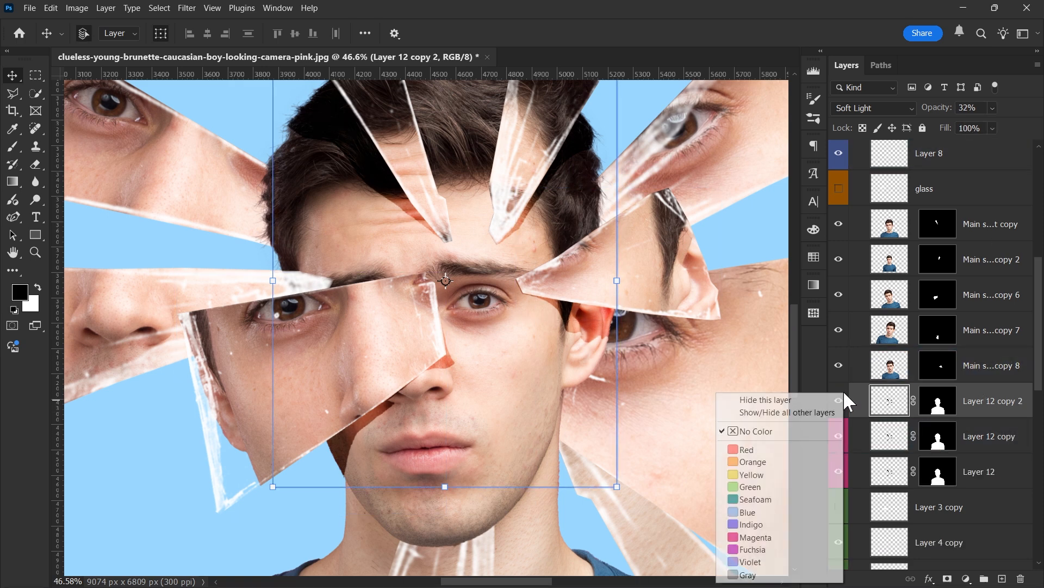
pyautogui.click(779, 538)
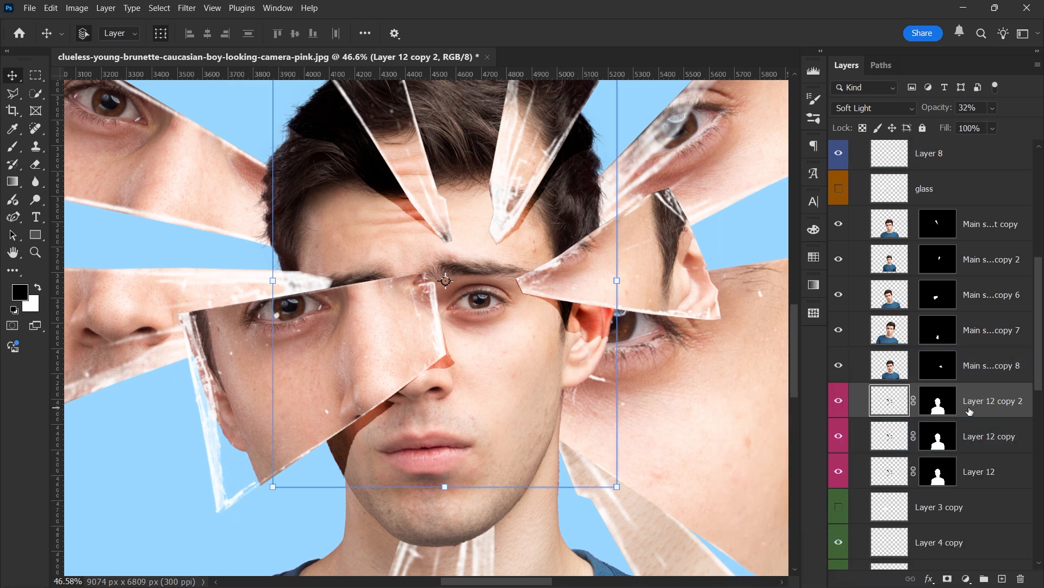
# - Set the newest shadow duplicate's blend mode to Normal and its opacity to 32%, checking the shadows across the face
pyautogui.click(898, 109)
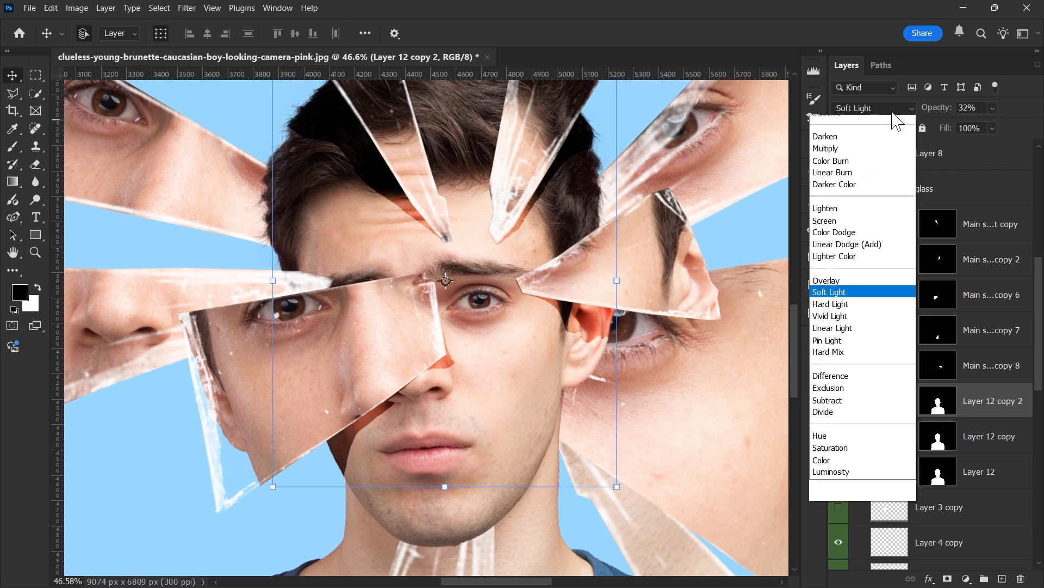
pyautogui.click(853, 123)
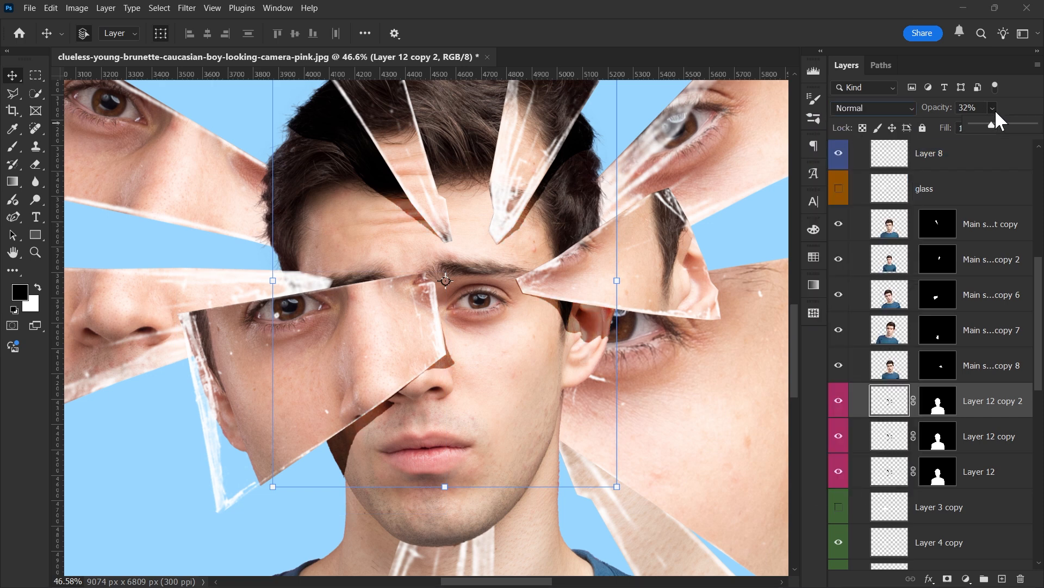
pyautogui.moveTo(970, 126)
pyautogui.mouseDown()
pyautogui.moveTo(991, 124)
pyautogui.moveTo(972, 124)
pyautogui.mouseUp()
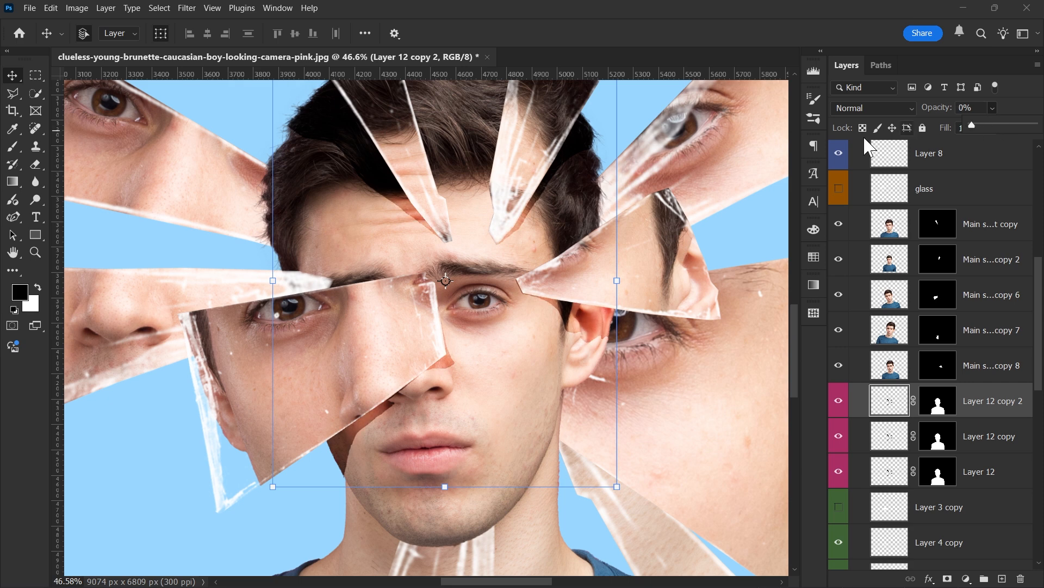
pyautogui.scroll(5, 387, 210)
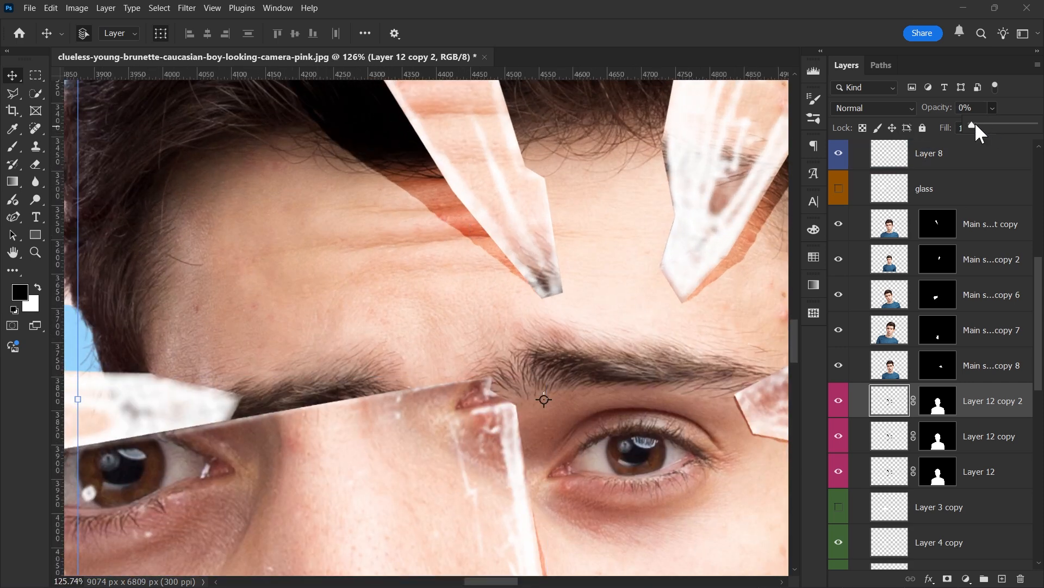
pyautogui.moveTo(977, 122); pyautogui.dragTo(989, 123)
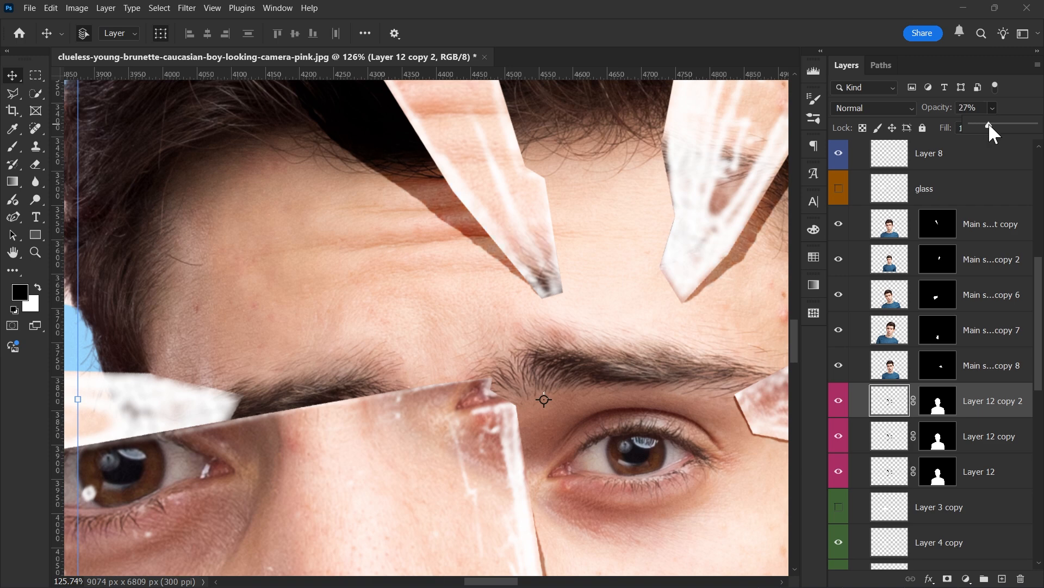
pyautogui.scroll(5, 459, 218)
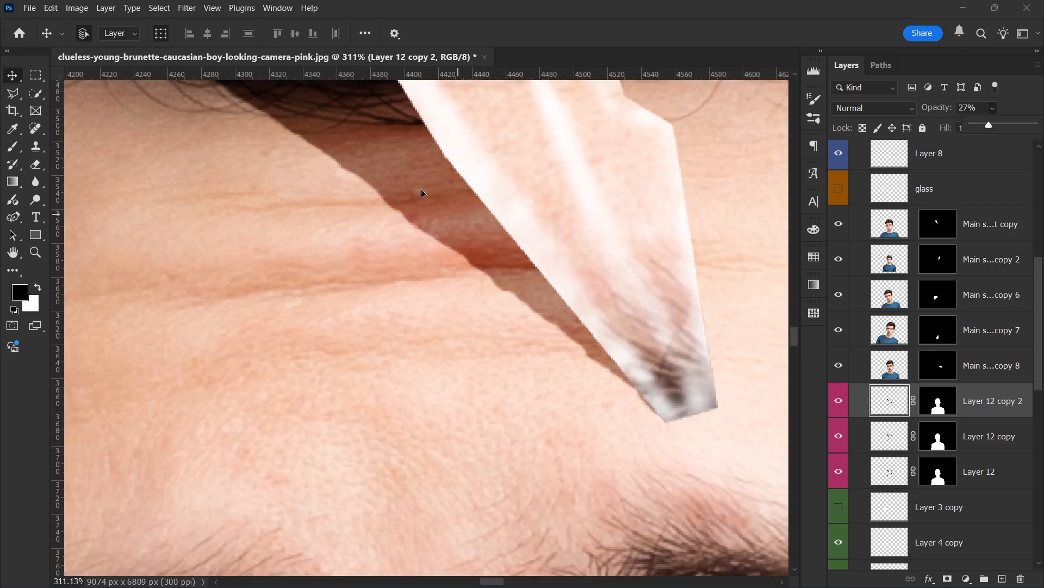
pyautogui.scroll(-10, 422, 193)
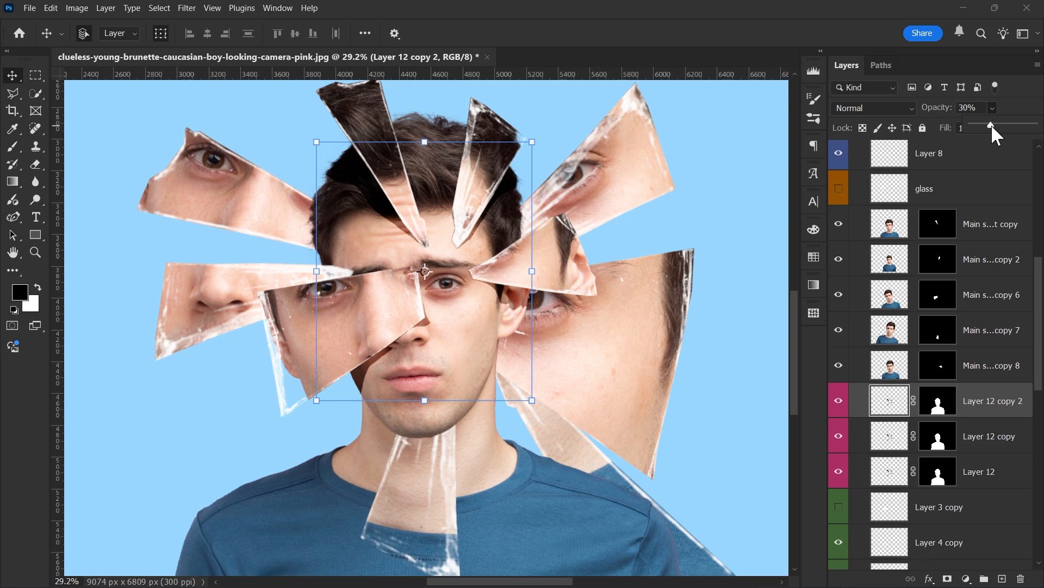
pyautogui.moveTo(992, 128); pyautogui.dragTo(996, 129)
pyautogui.scroll(3, 469, 305)
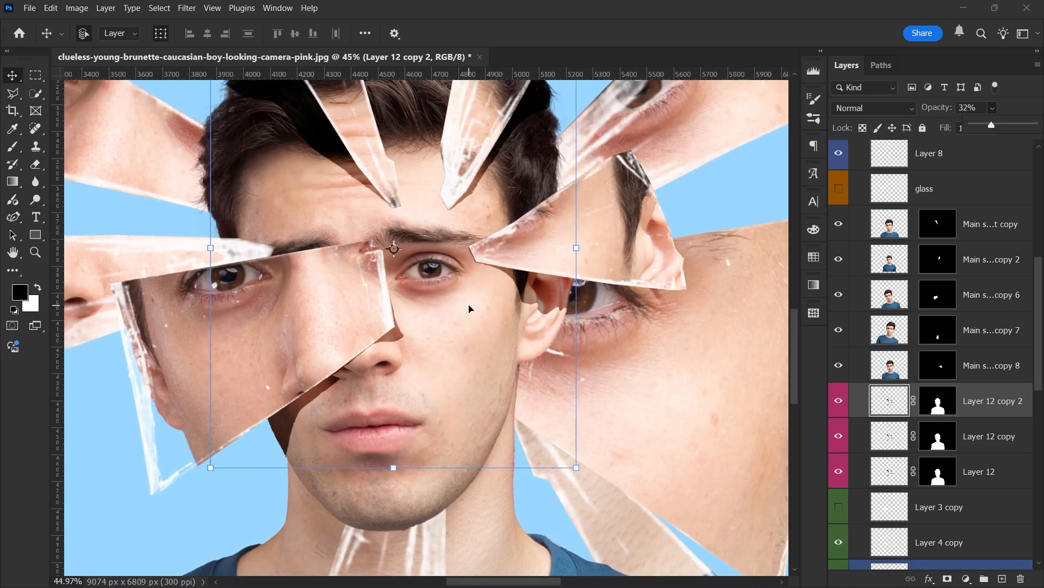
pyautogui.scroll(8, 466, 312)
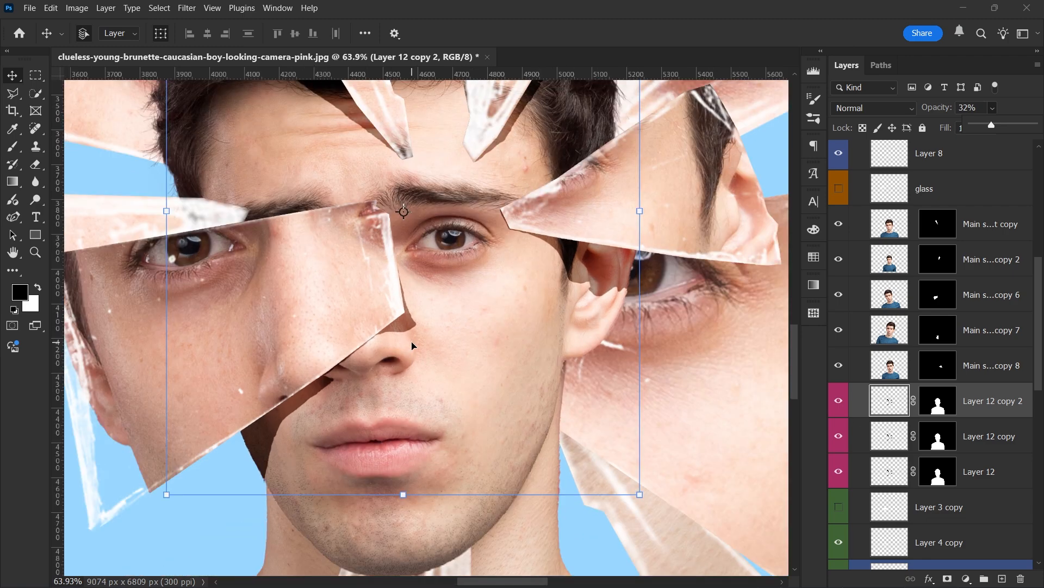
pyautogui.scroll(-6, 405, 291)
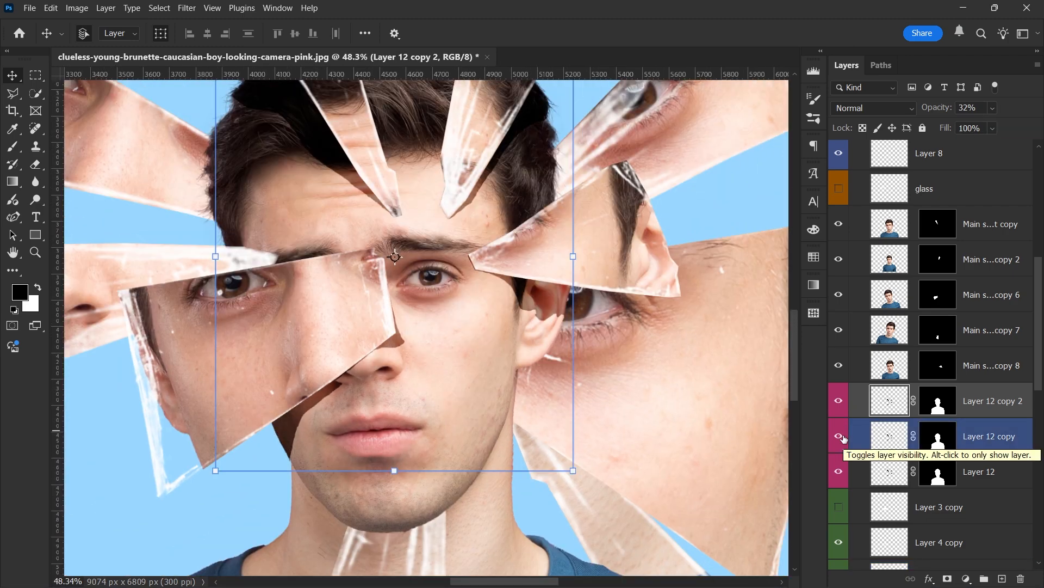
# - Hide the two Layer 12 copies and apply a Gaussian Blur with a 2.7-pixel radius to Layer 12
pyautogui.moveTo(839, 400); pyautogui.dragTo(842, 425)
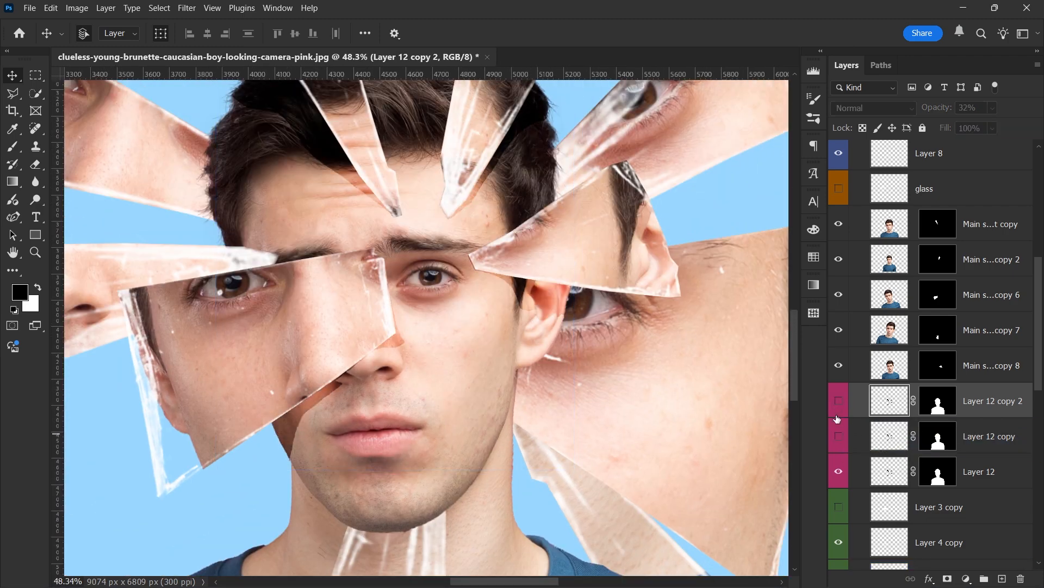
pyautogui.scroll(9, 522, 281)
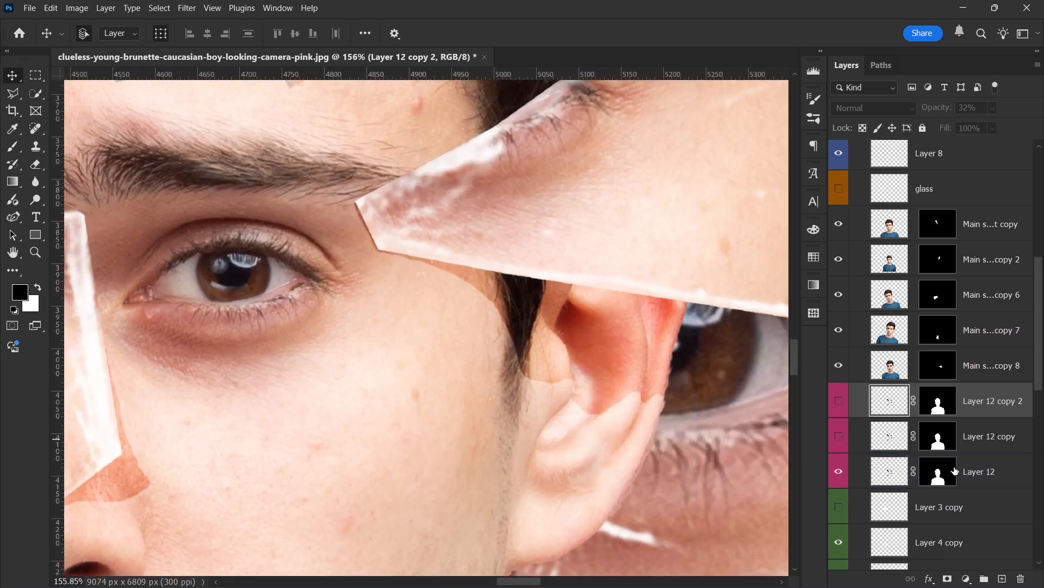
pyautogui.click(1008, 478)
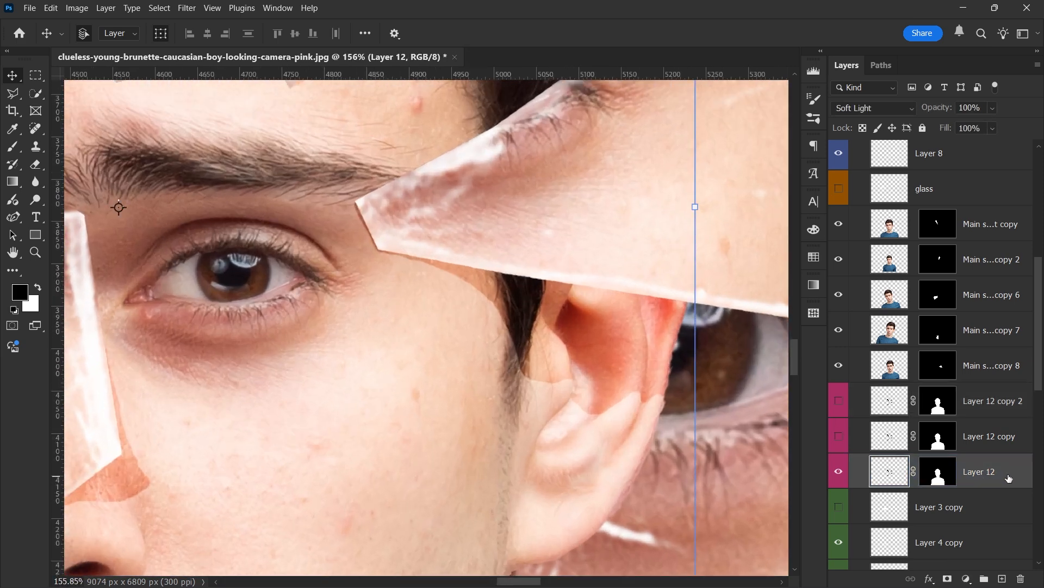
pyautogui.click(187, 8)
pyautogui.moveTo(163, 161)
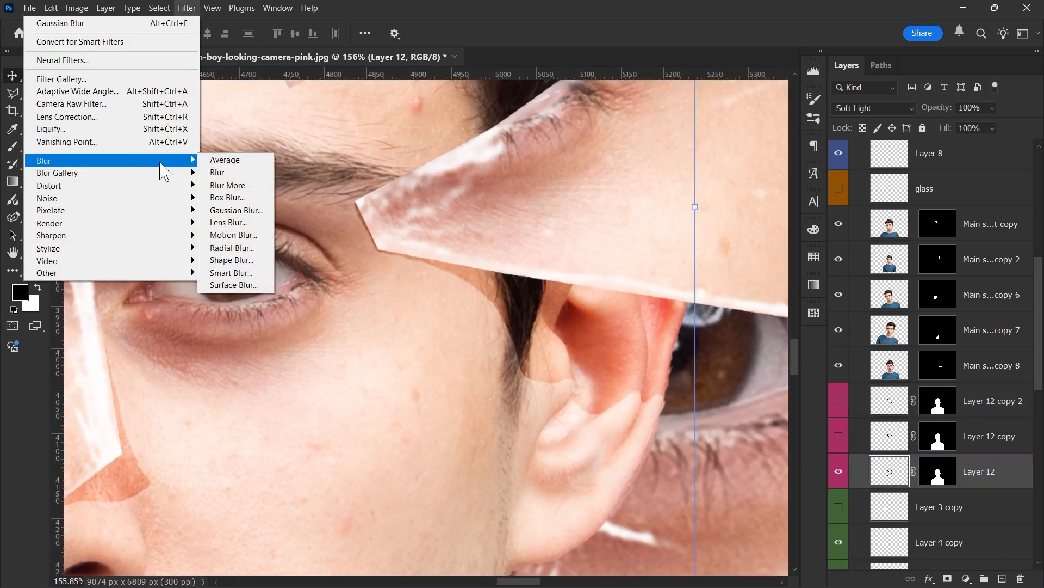
pyautogui.click(254, 216)
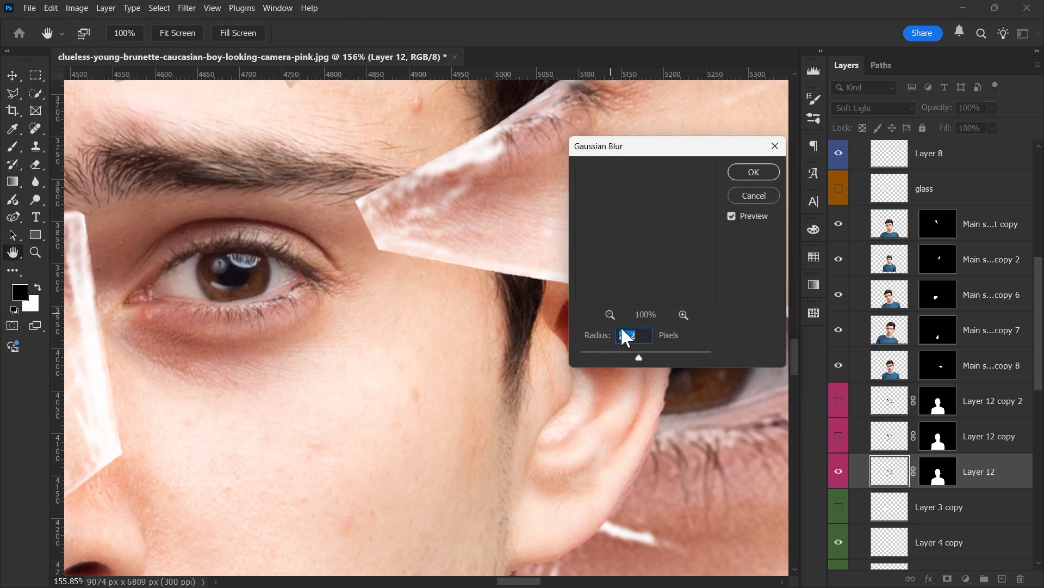
pyautogui.moveTo(609, 352); pyautogui.dragTo(539, 355)
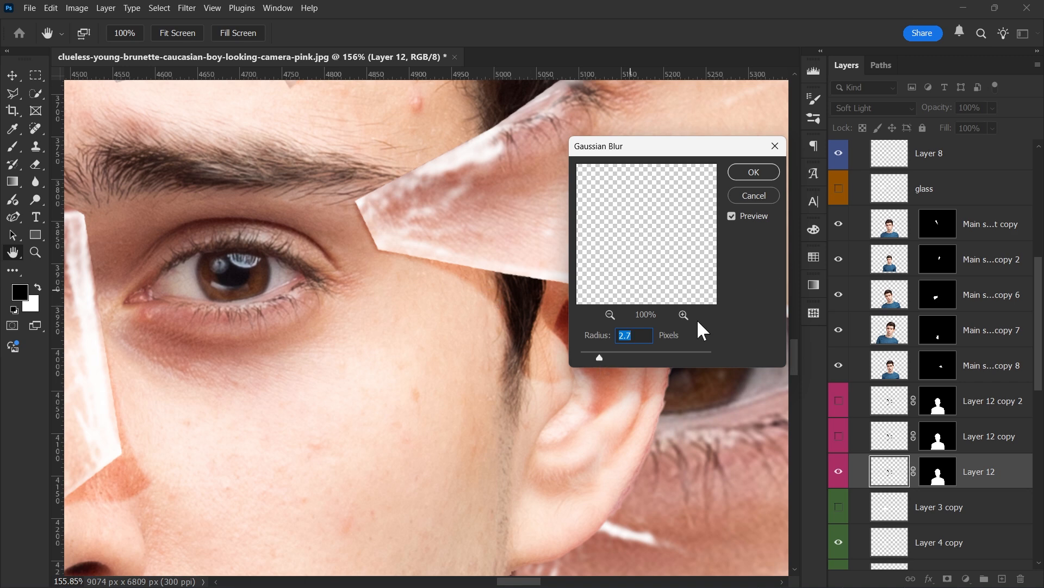
pyautogui.click(756, 172)
pyautogui.press('v')
pyautogui.keyDown('alt'); pyautogui.scroll(-8, 546, 231); pyautogui.keyUp('alt')
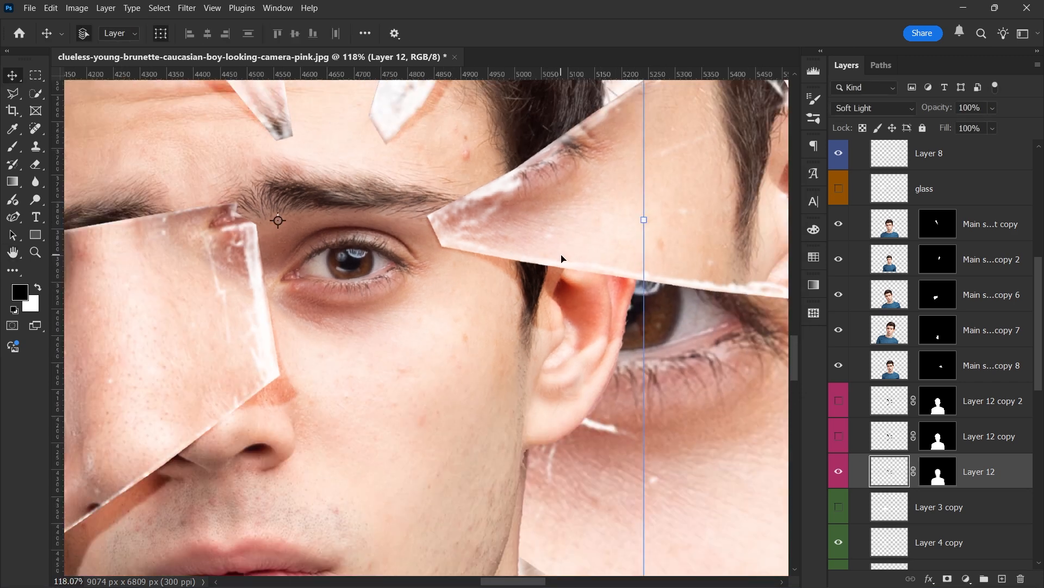
# - Show Layer 12 copy and Layer 12 copy 2 again and repeat the last Gaussian Blur on each of them
pyautogui.click(999, 441)
pyautogui.click(840, 438)
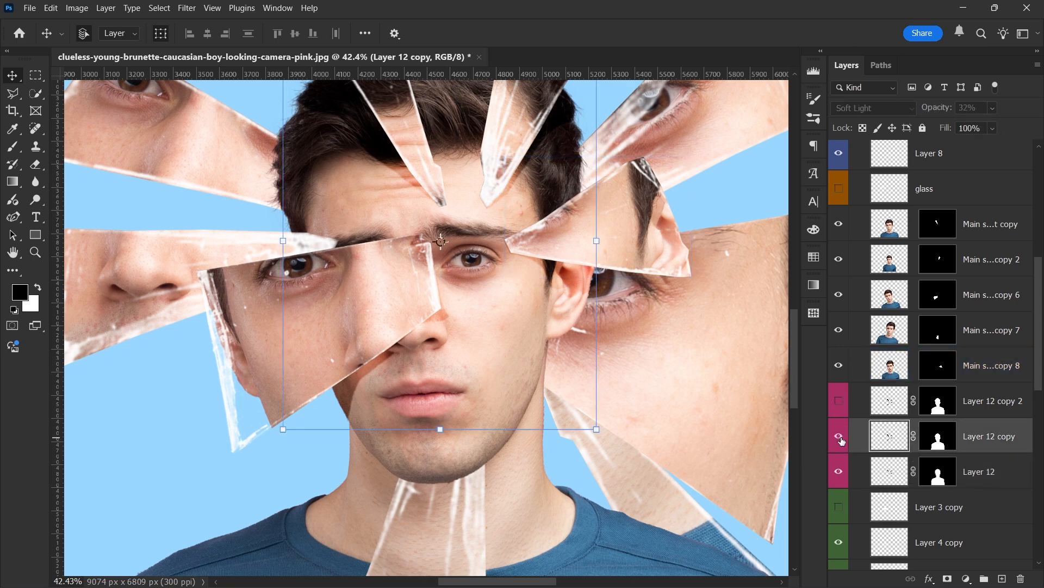
pyautogui.click(840, 402)
pyautogui.click(188, 8)
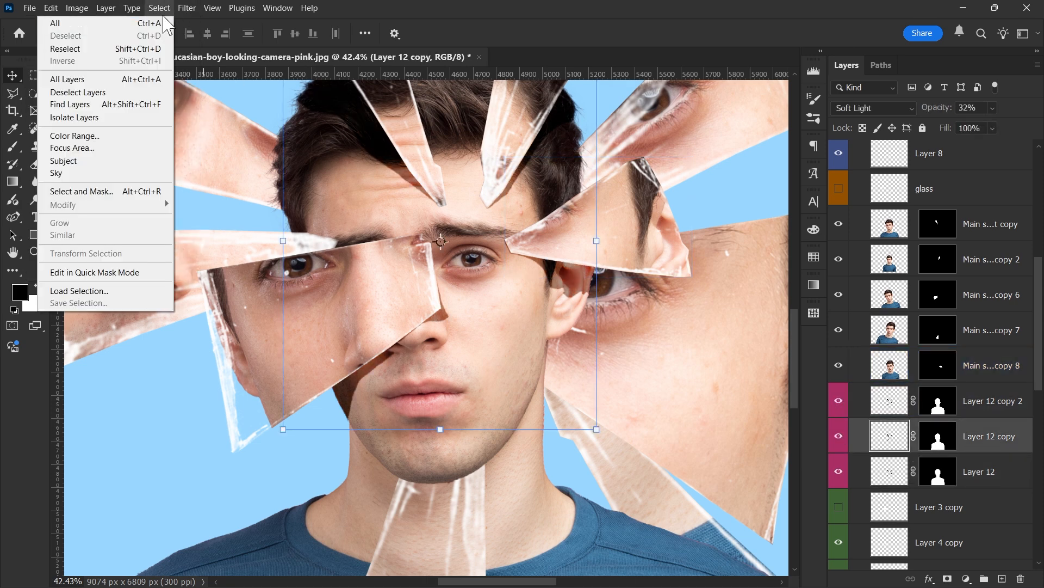
pyautogui.press('Escape')
pyautogui.click(990, 403)
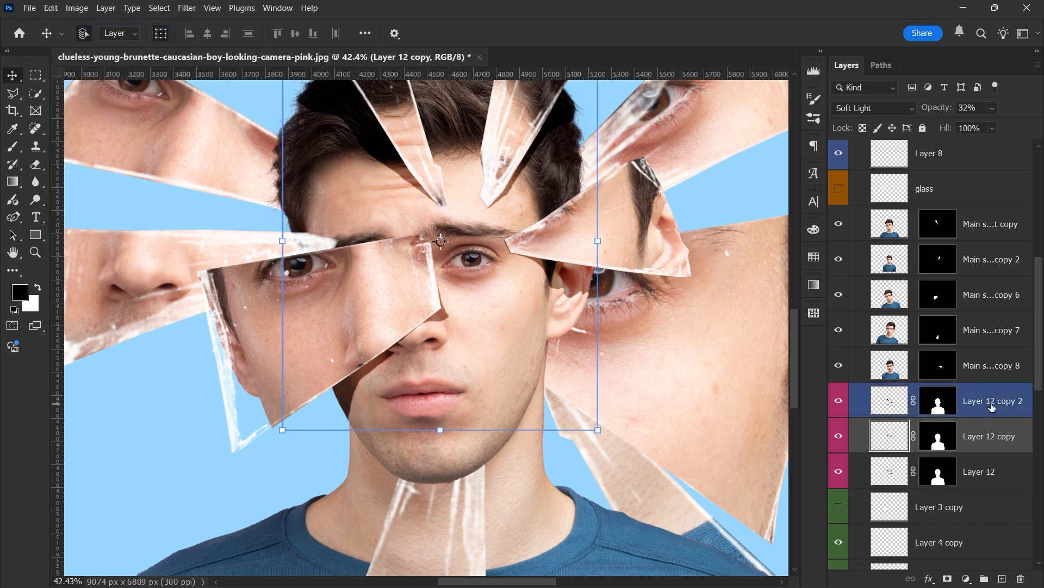
pyautogui.click(186, 8)
pyautogui.click(166, 21)
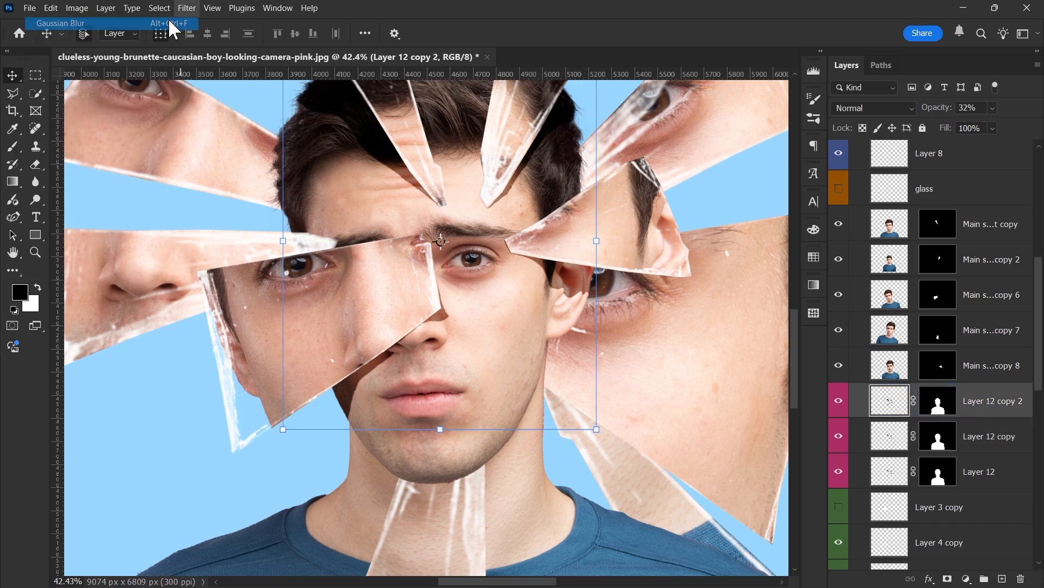
# - Examine the blurred shadows by the ear and jaw, toggling Layer 12 copy and Layer 12 off and on to compare their contribution
pyautogui.scroll(5, 566, 293)
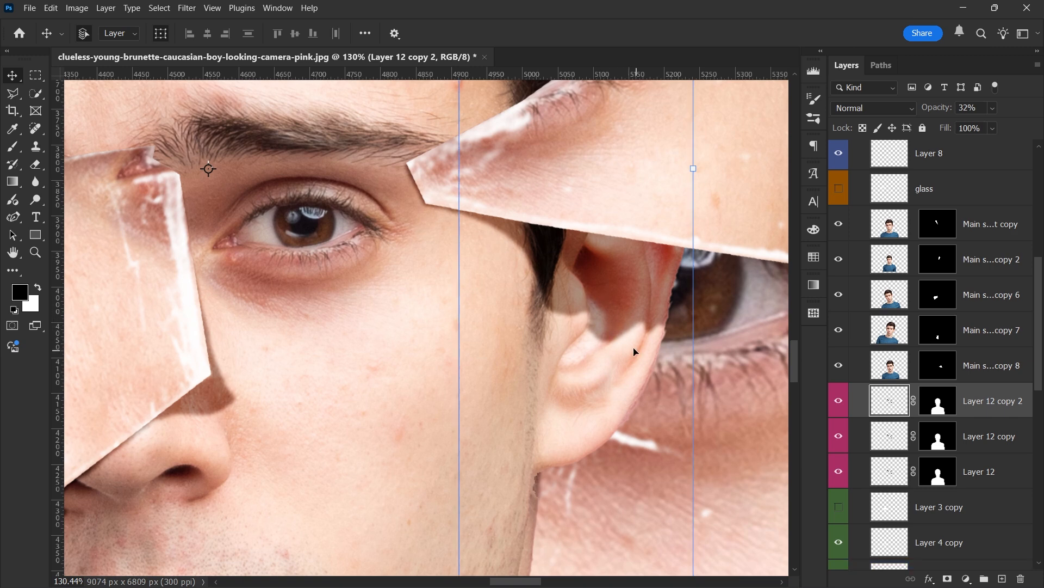
pyautogui.scroll(-4, 631, 348)
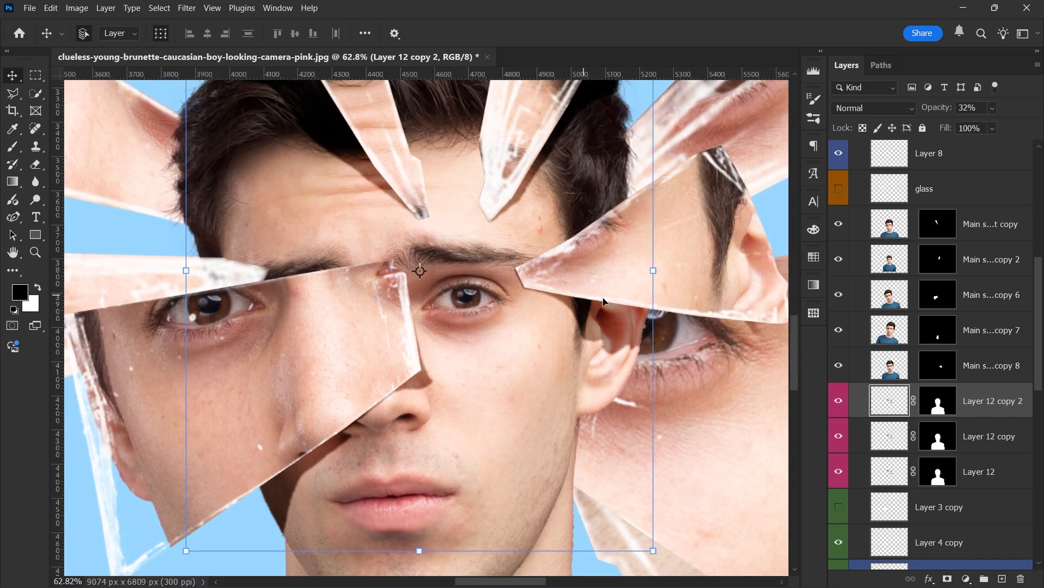
pyautogui.scroll(-2, 598, 328)
pyautogui.scroll(3, 345, 328)
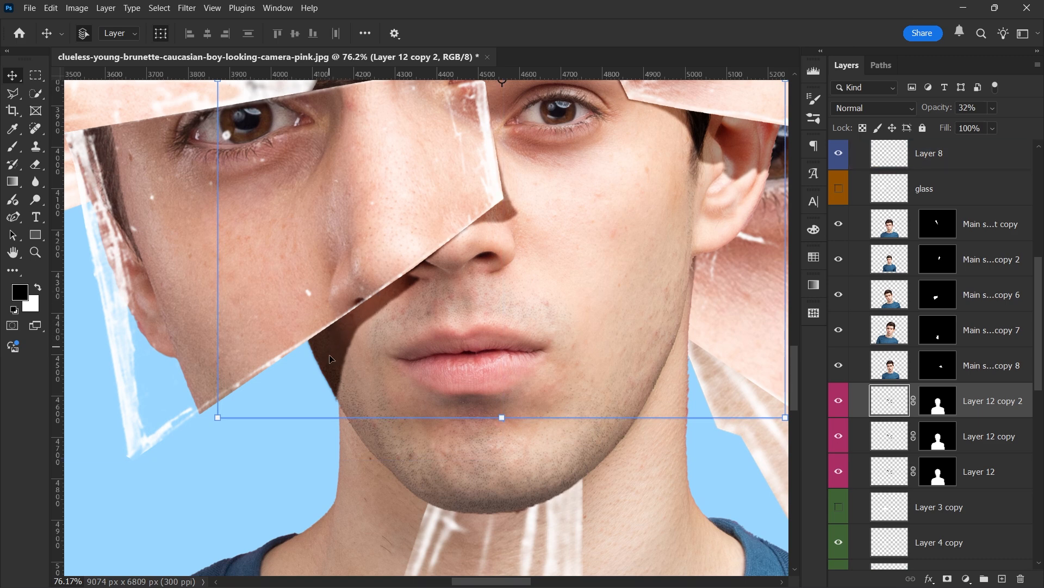
pyautogui.scroll(-1, 837, 413)
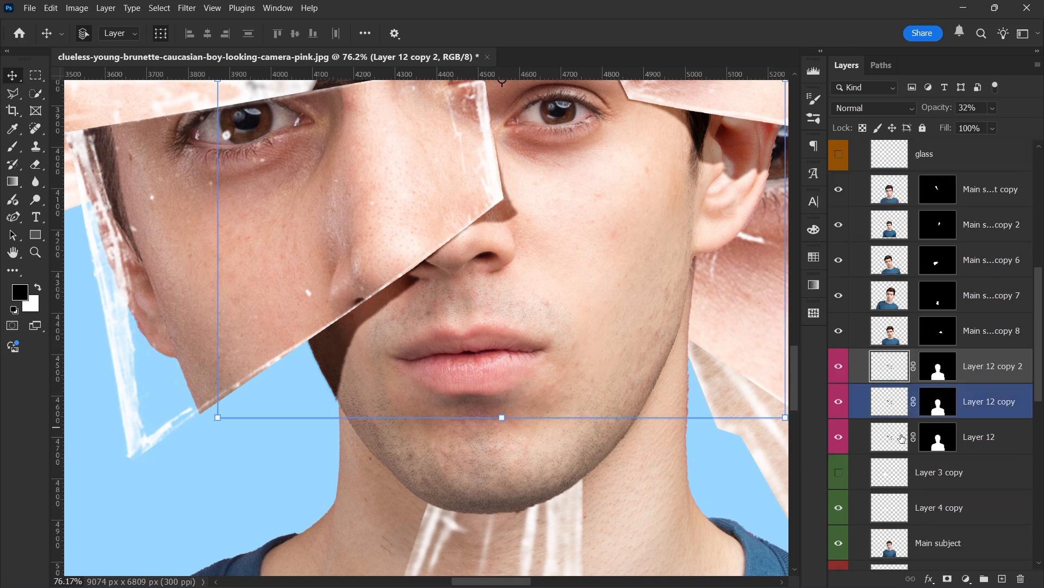
pyautogui.click(840, 403)
pyautogui.click(840, 403)
pyautogui.click(840, 437)
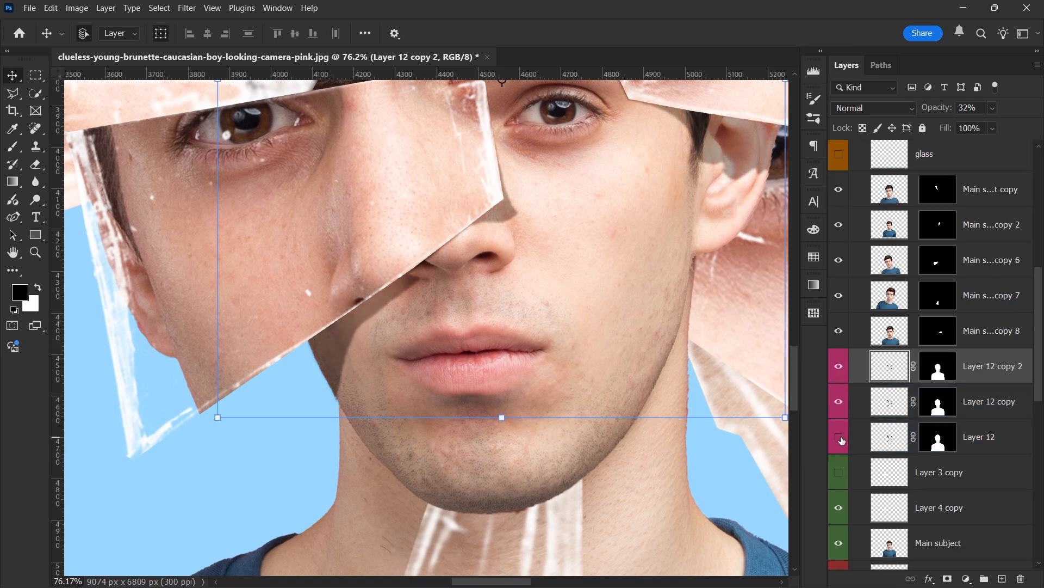
pyautogui.click(840, 439)
pyautogui.click(840, 439)
pyautogui.click(840, 438)
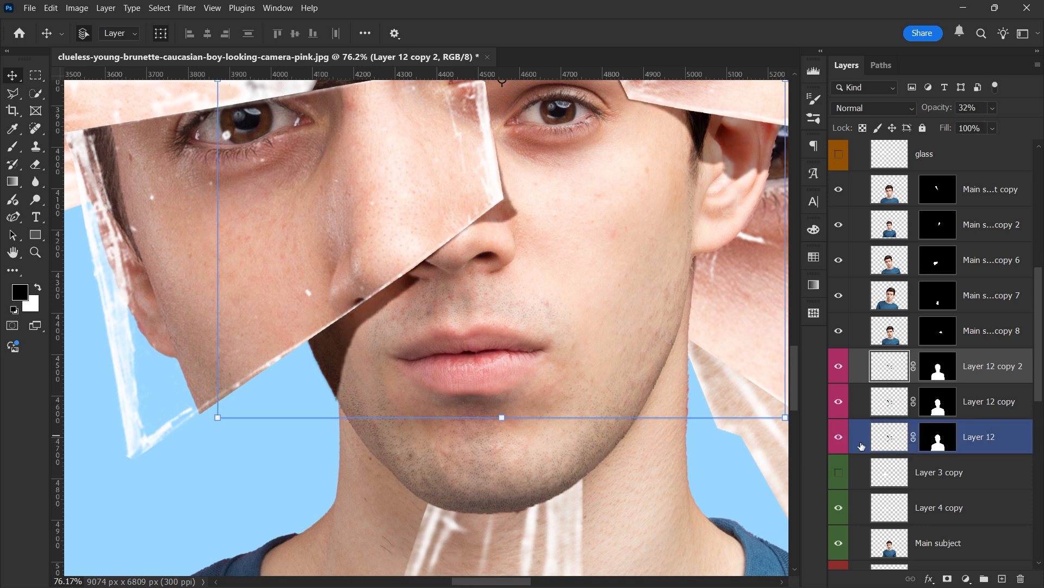
# - Select Layer 12's mask, set up a 200 px brush with black as the foreground colour and test a dab on the jaw shadow
pyautogui.click(1005, 442)
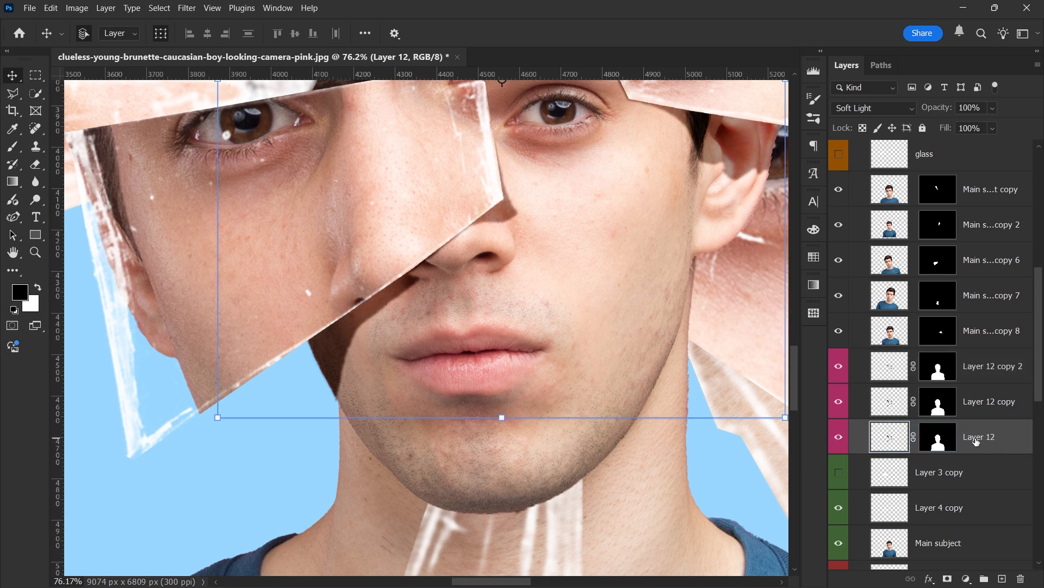
pyautogui.click(939, 440)
pyautogui.press('x')
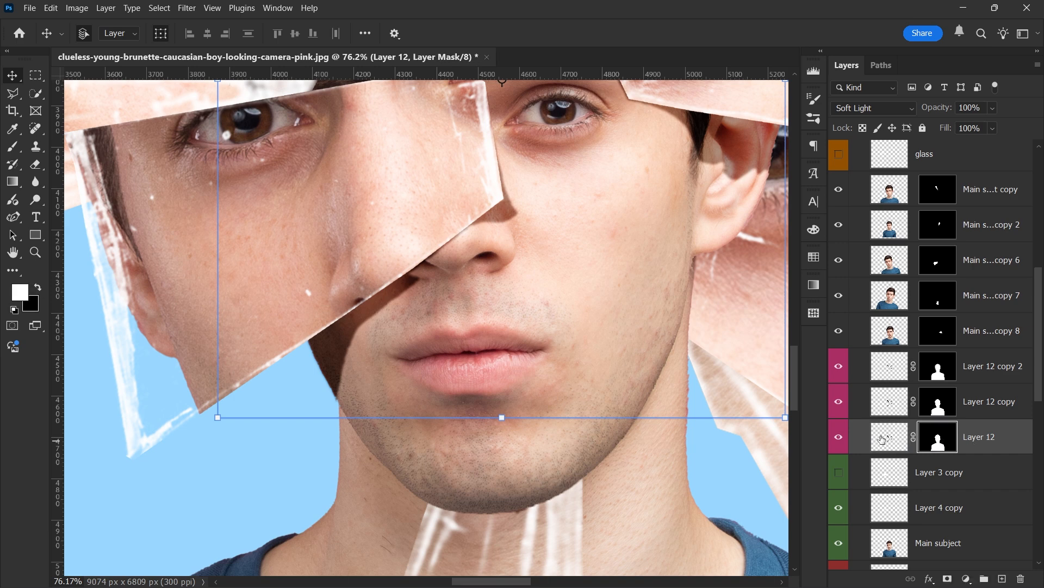
pyautogui.press('b')
pyautogui.press(']')
pyautogui.press(']')
pyautogui.press(']')
pyautogui.press(']')
pyautogui.press(']')
pyautogui.press(']')
pyautogui.press(']')
pyautogui.press(']')
pyautogui.press(']')
pyautogui.press(']')
pyautogui.press(']')
pyautogui.press(']')
pyautogui.press(']')
pyautogui.press(']')
pyautogui.press(']')
pyautogui.press(']')
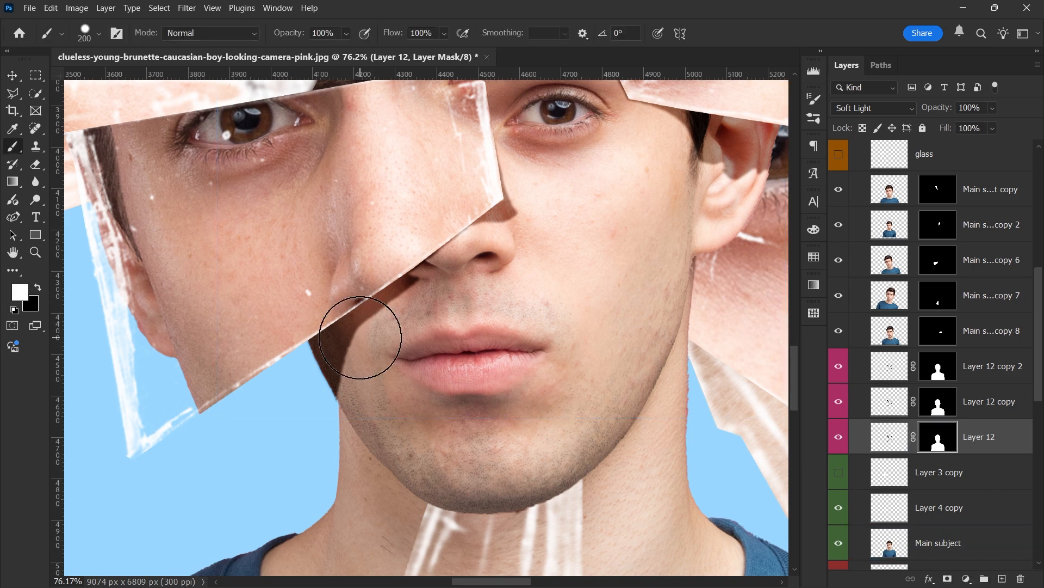
pyautogui.click(332, 318)
pyautogui.press('x')
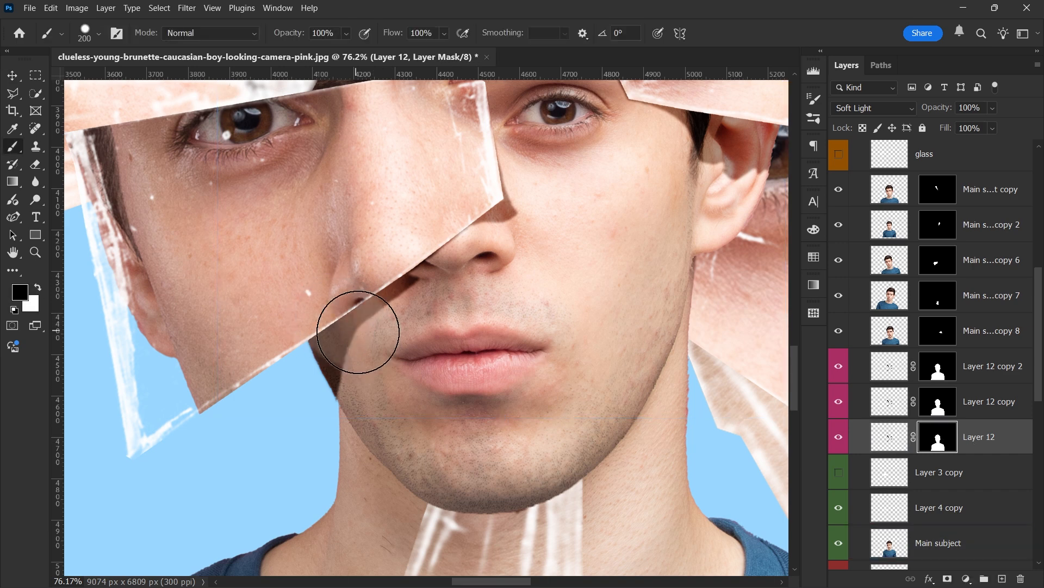
# - Set the brush opacity to 1% and lower its hardness to the minimum
pyautogui.click(343, 33)
pyautogui.rightClick(469, 319)
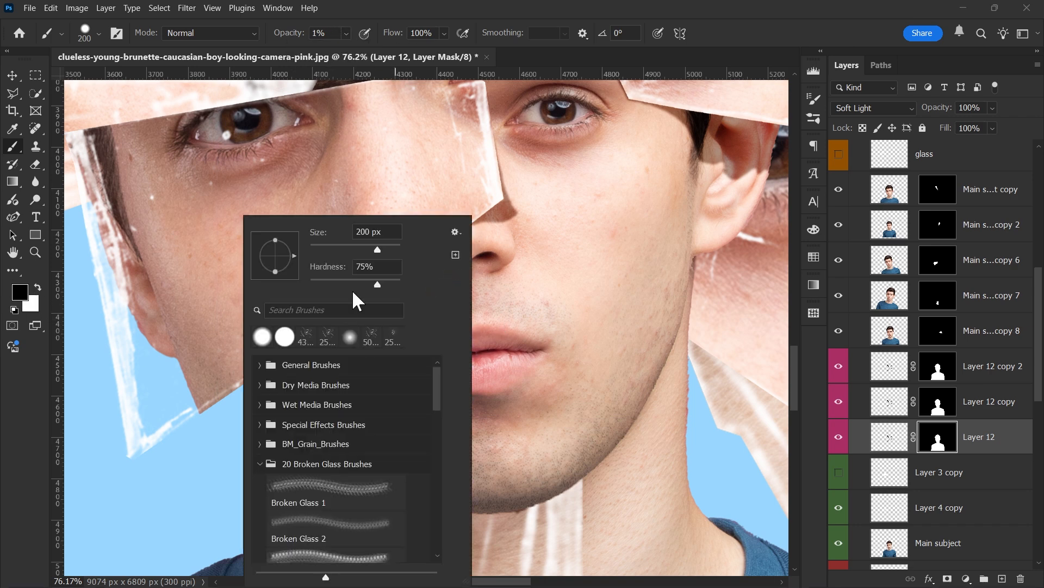
pyautogui.moveTo(350, 281); pyautogui.dragTo(217, 265)
pyautogui.click(378, 158)
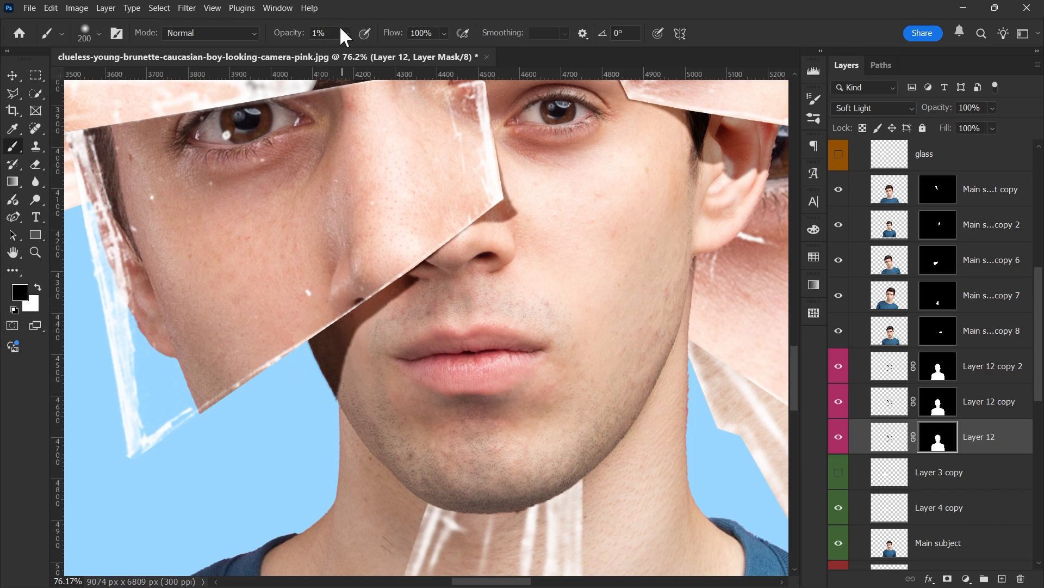
# - Set the brush opacity to 30% and examine the shadows beneath the shards on the face and jaw
pyautogui.moveTo(361, 50); pyautogui.dragTo(364, 50)
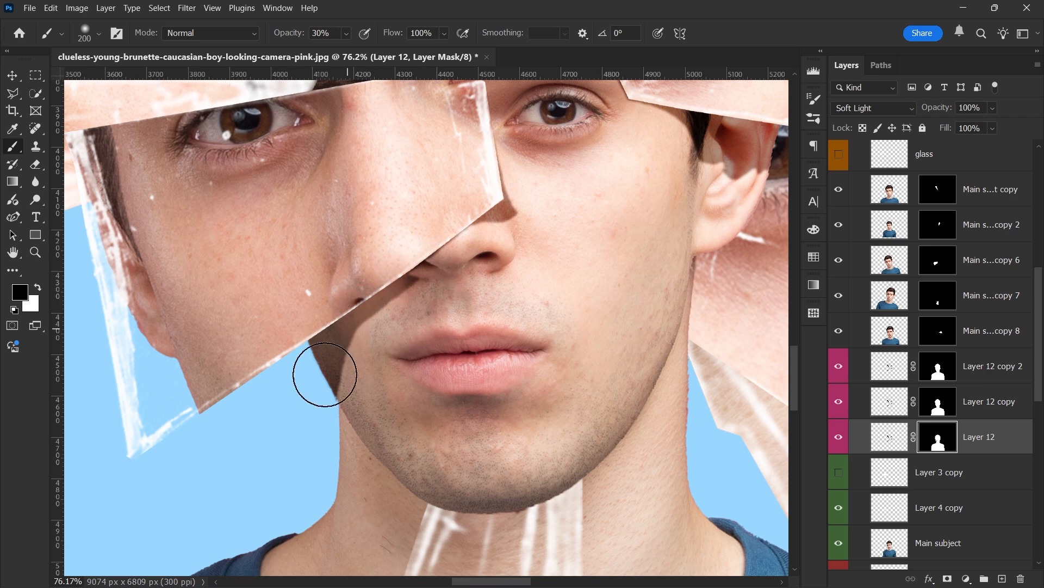
pyautogui.scroll(-3, 371, 464)
pyautogui.scroll(-2, 372, 463)
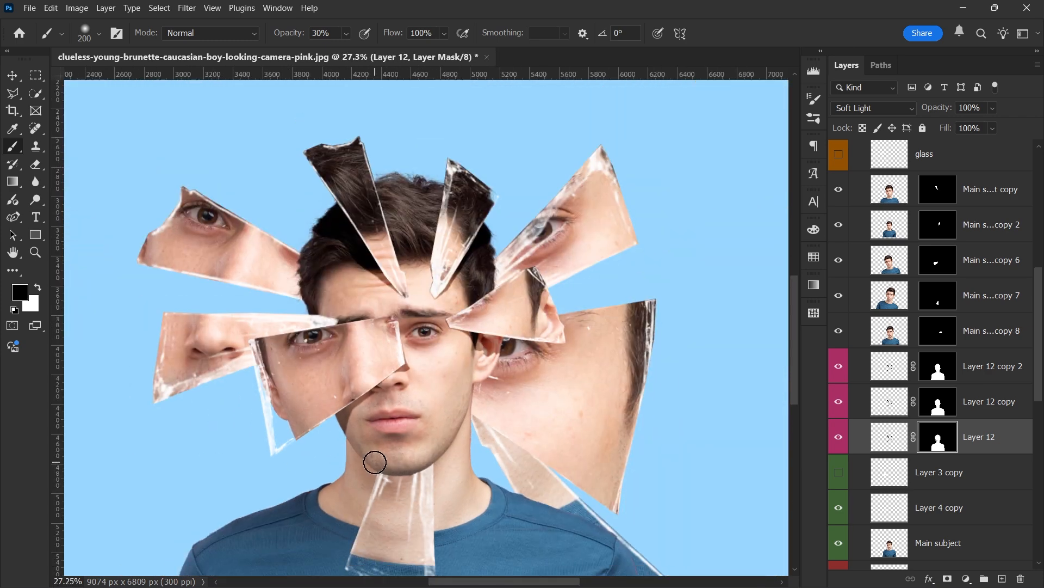
pyautogui.scroll(3, 401, 369)
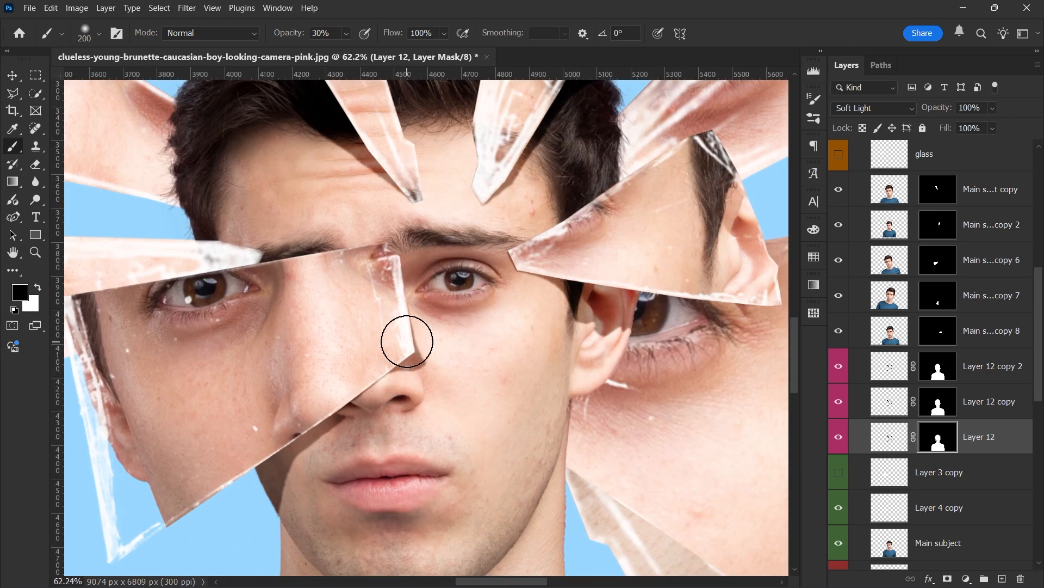
pyautogui.scroll(-2, 407, 341)
pyautogui.scroll(-3, 399, 260)
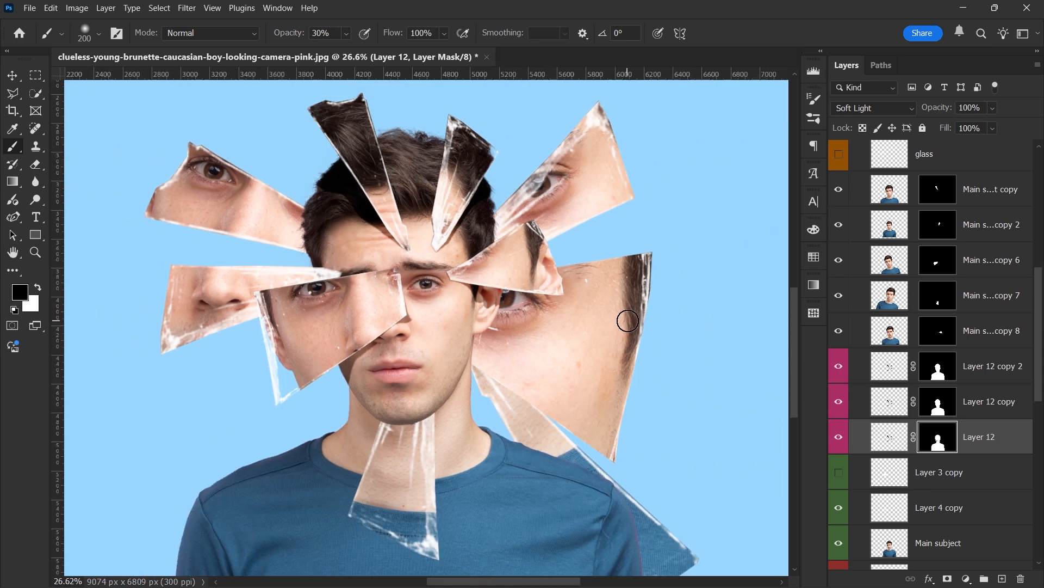
pyautogui.scroll(1, 452, 386)
# - Collapse Group 1, make Group 2 with the outer shards visible and expand it
pyautogui.press('v')
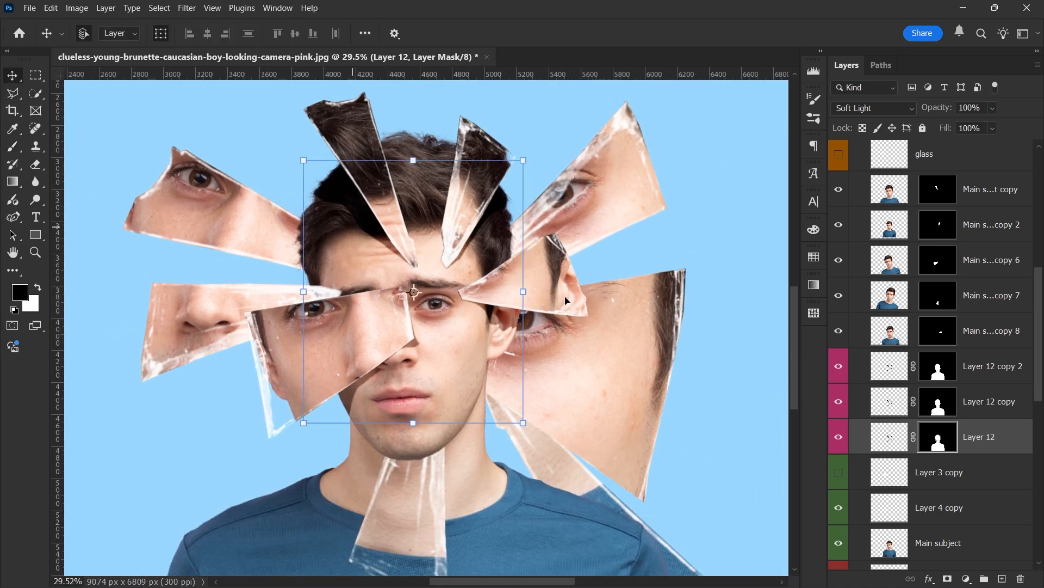
pyautogui.scroll(10, 866, 336)
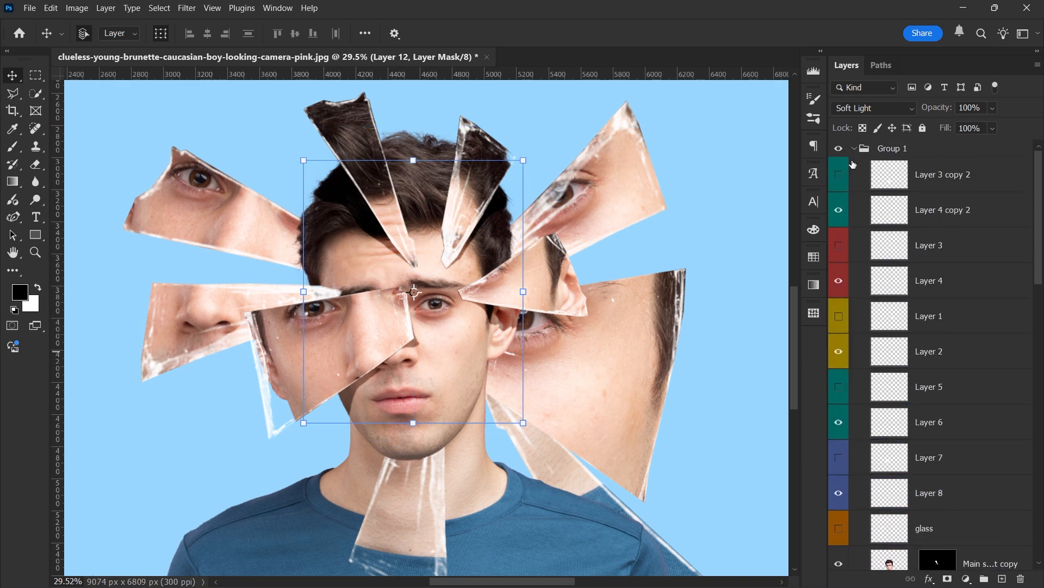
pyautogui.click(853, 153)
pyautogui.click(854, 148)
pyautogui.click(839, 166)
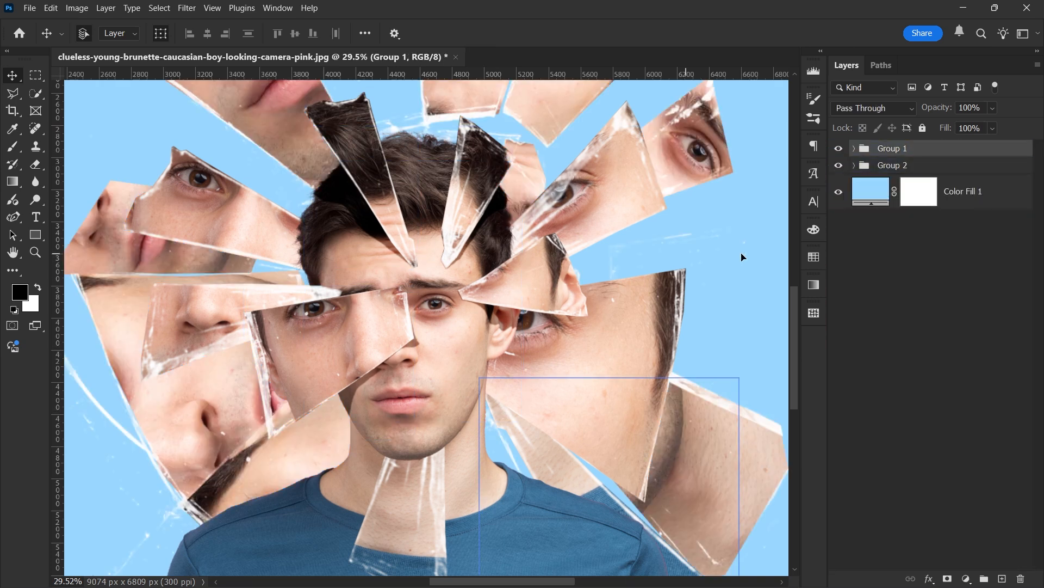
pyautogui.click(854, 165)
pyautogui.scroll(-3, 272, 305)
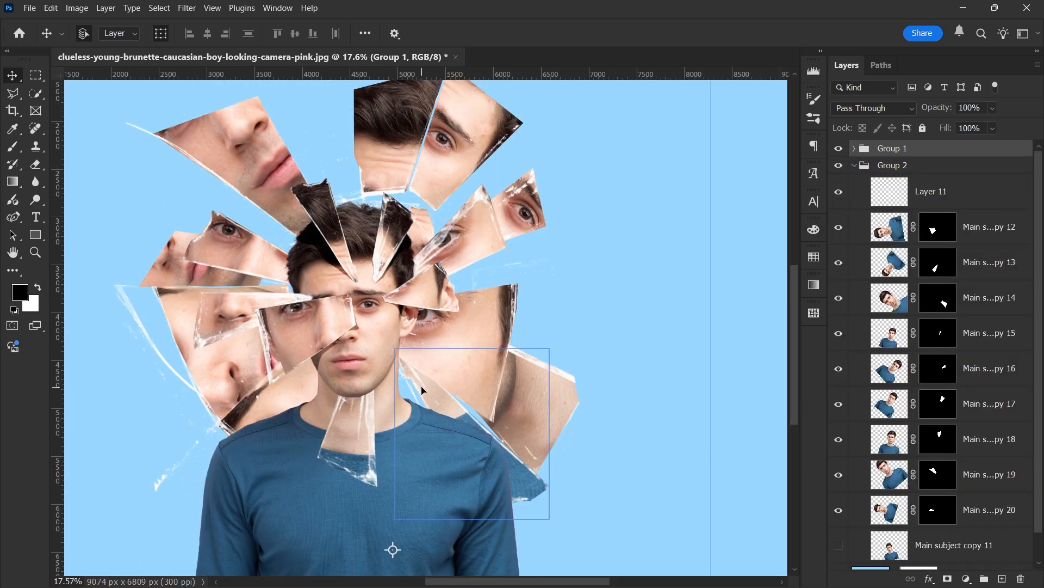
pyautogui.scroll(3, 421, 390)
pyautogui.click(953, 415)
pyautogui.scroll(-1, 953, 415)
pyautogui.click(953, 416)
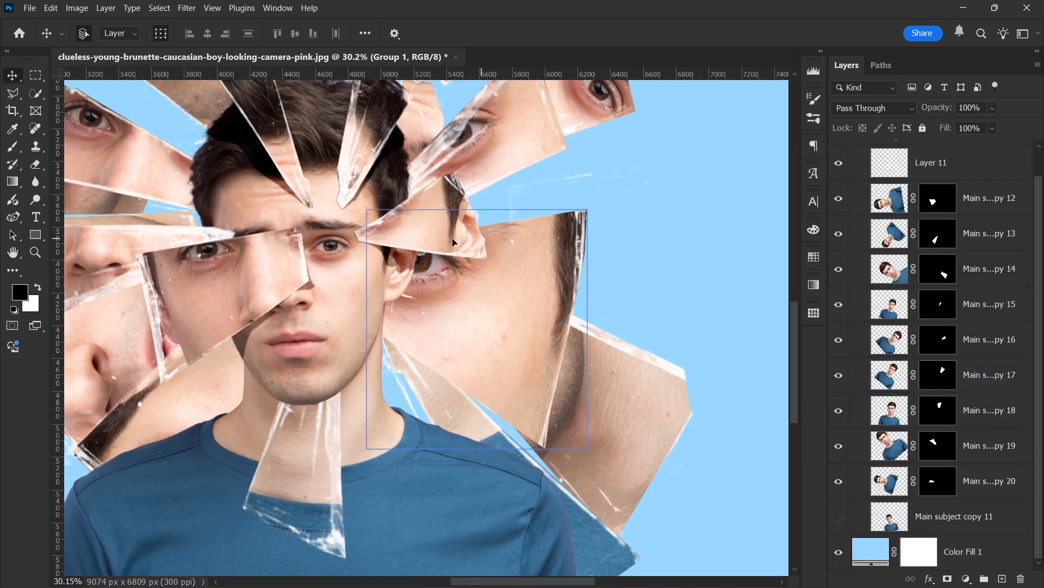
# - Identify the large shard beside the ear (Main subject copy 9), load its mask as a selection and create a new layer above it
pyautogui.click(531, 309)
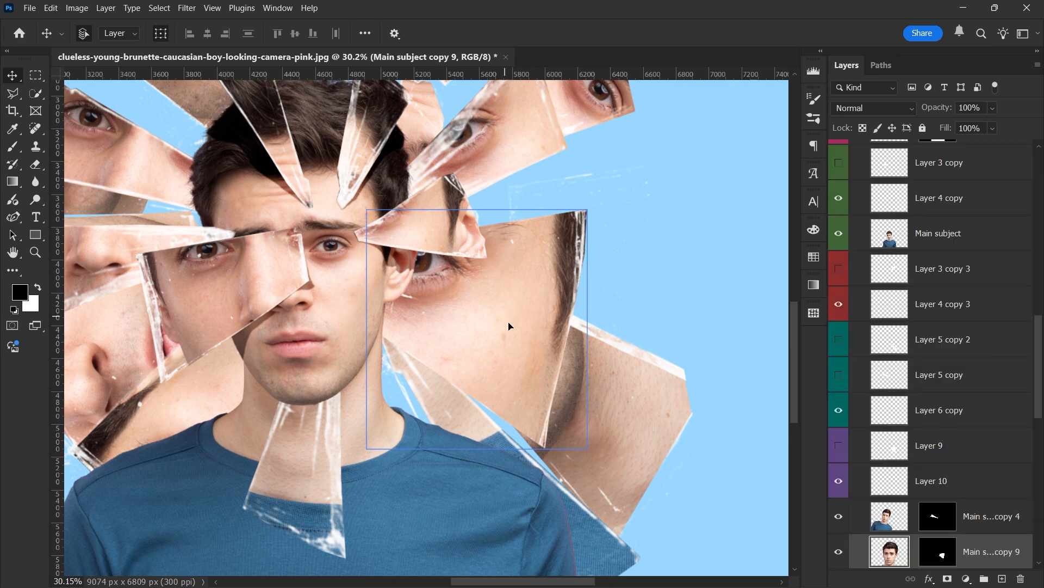
pyautogui.scroll(-3, 942, 413)
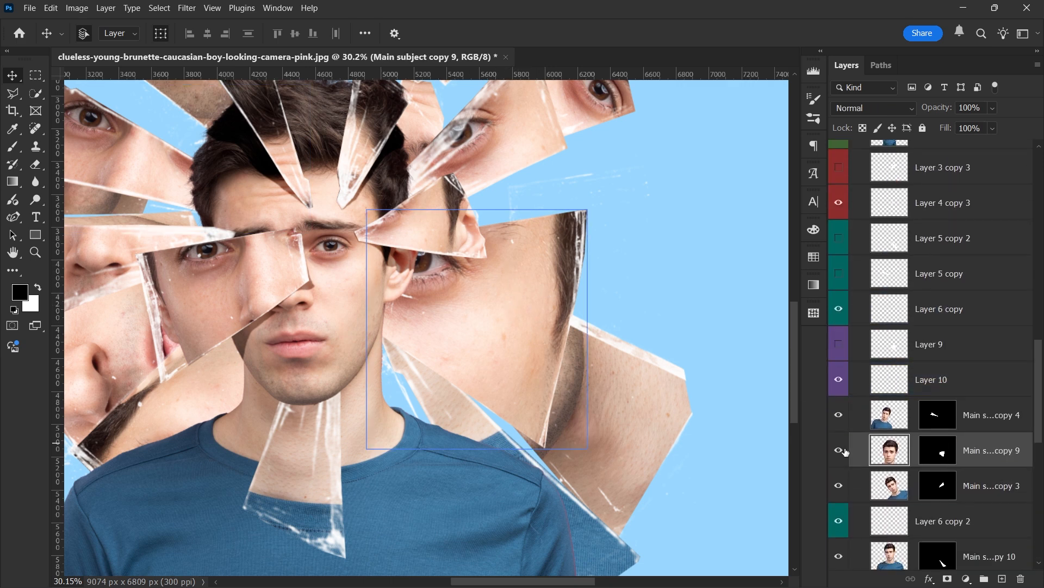
pyautogui.click(841, 450)
pyautogui.click(841, 451)
pyautogui.keyDown('ctrl'); pyautogui.click(945, 453); pyautogui.keyUp('ctrl')
pyautogui.hotkey('ctrl', 't')
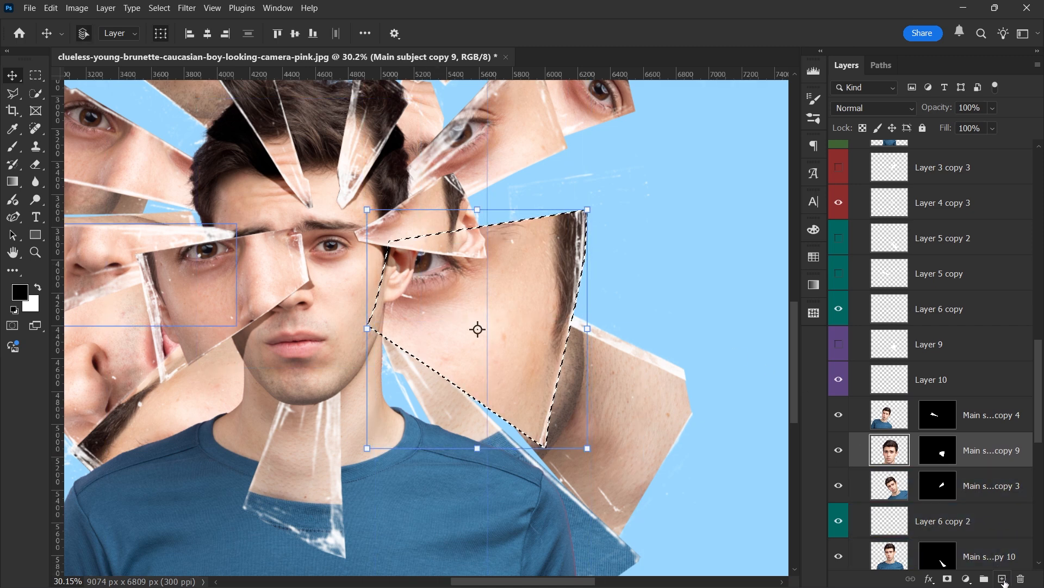
pyautogui.click(1003, 579)
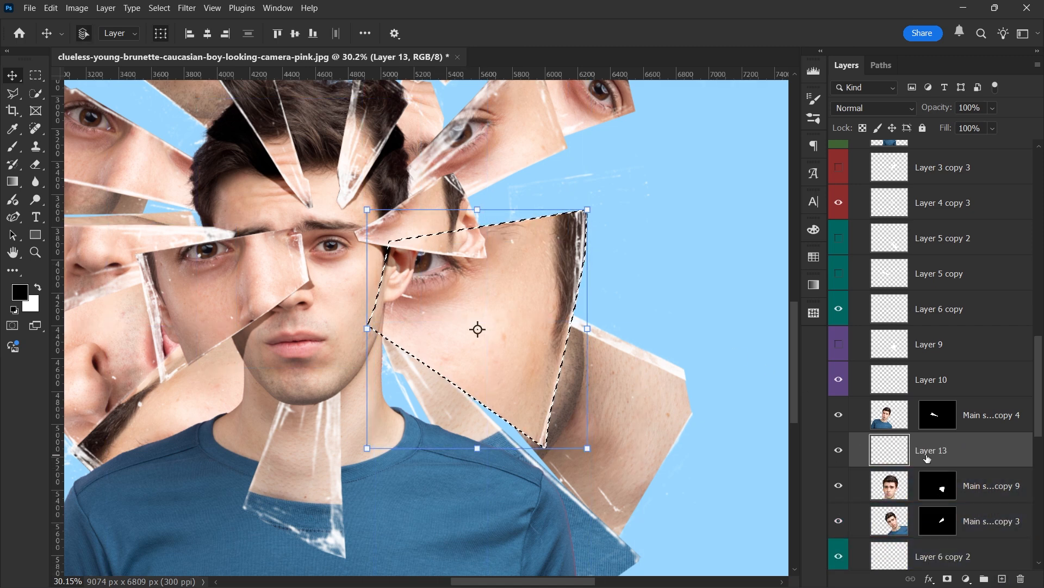
# - Set the brush to a size of 600 px and 100% opacity
pyautogui.press('b')
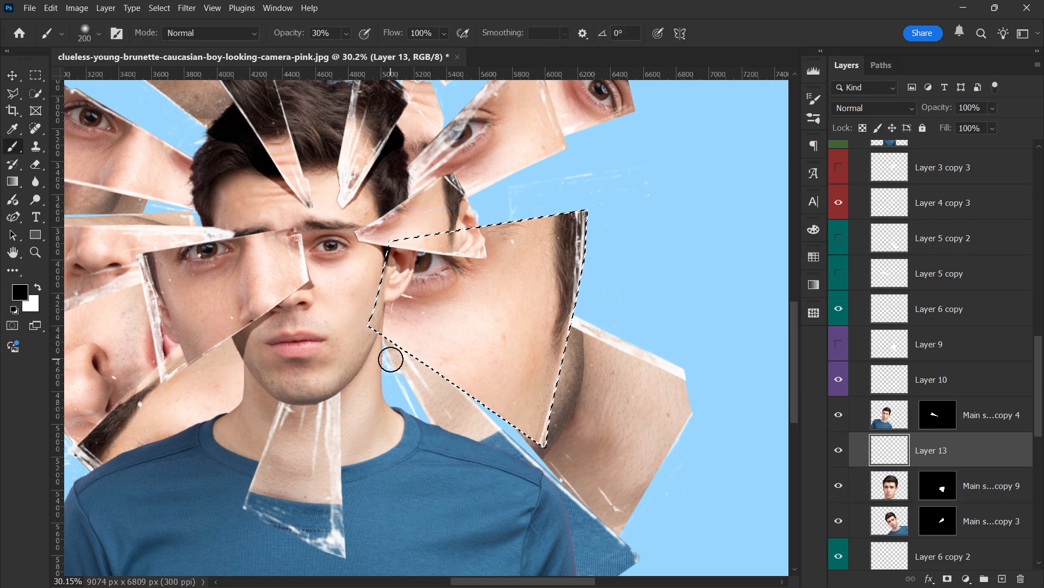
pyautogui.press(']')
pyautogui.press(']')
pyautogui.press(']')
pyautogui.press(']')
pyautogui.press(']')
pyautogui.press(']')
pyautogui.press(']')
pyautogui.moveTo(346, 33); pyautogui.dragTo(407, 52)
# - Paint a soft black shadow inside the selected shard along its edge beside the ear, redoing the first stroke, and deselect
pyautogui.moveTo(408, 234); pyautogui.dragTo(338, 432)
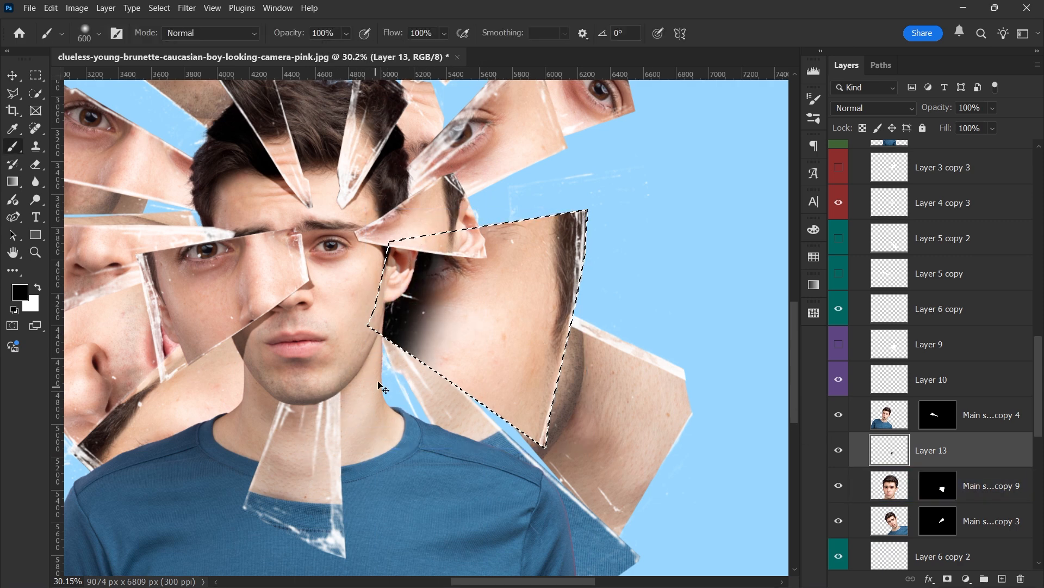
pyautogui.hotkey('ctrl', 'z')
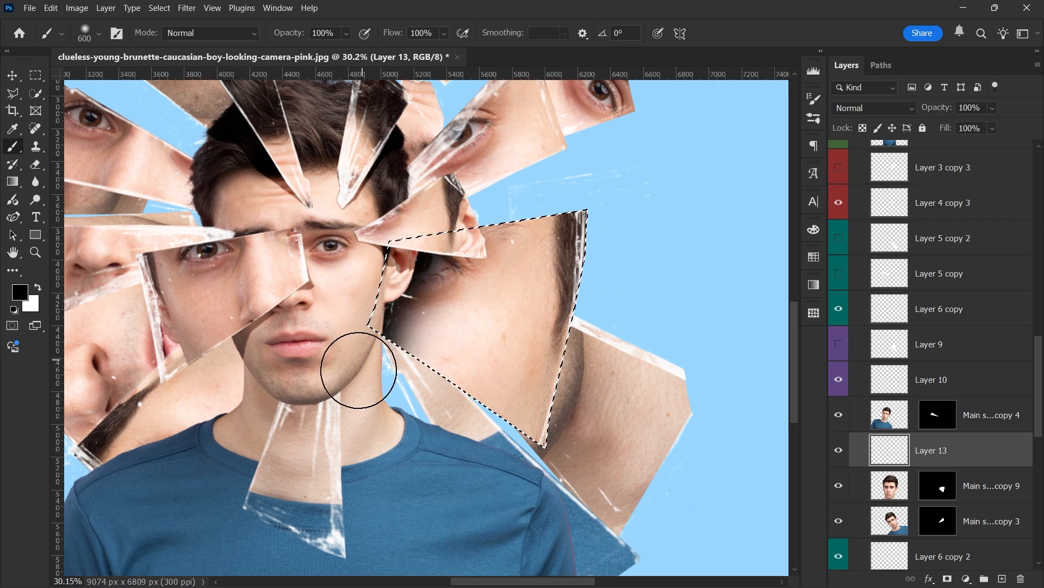
pyautogui.moveTo(359, 370)
pyautogui.mouseDown()
pyautogui.moveTo(350, 287)
pyautogui.moveTo(401, 240)
pyautogui.moveTo(420, 200)
pyautogui.mouseUp()
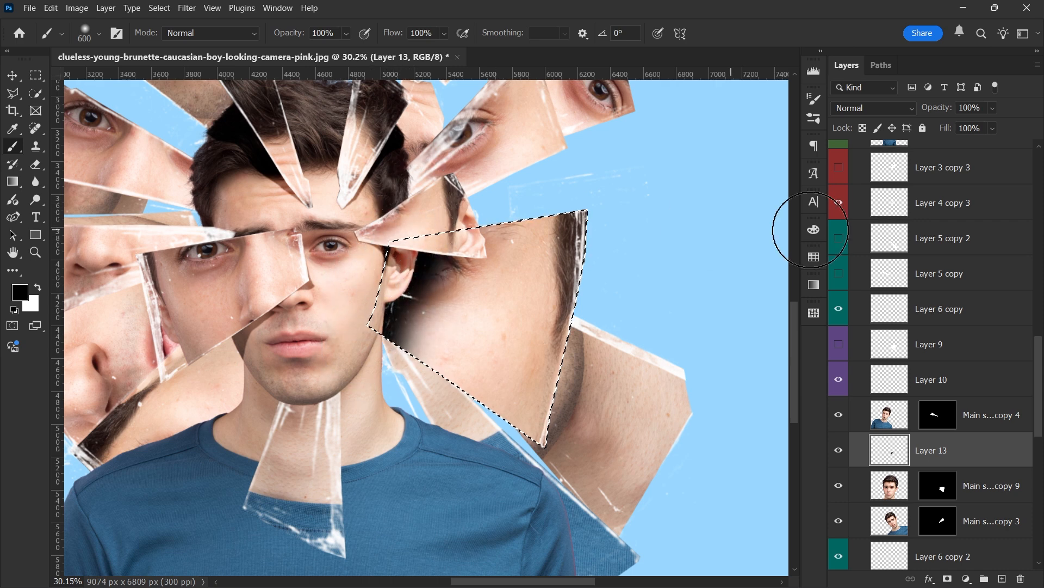
pyautogui.hotkey('ctrl', 'd')
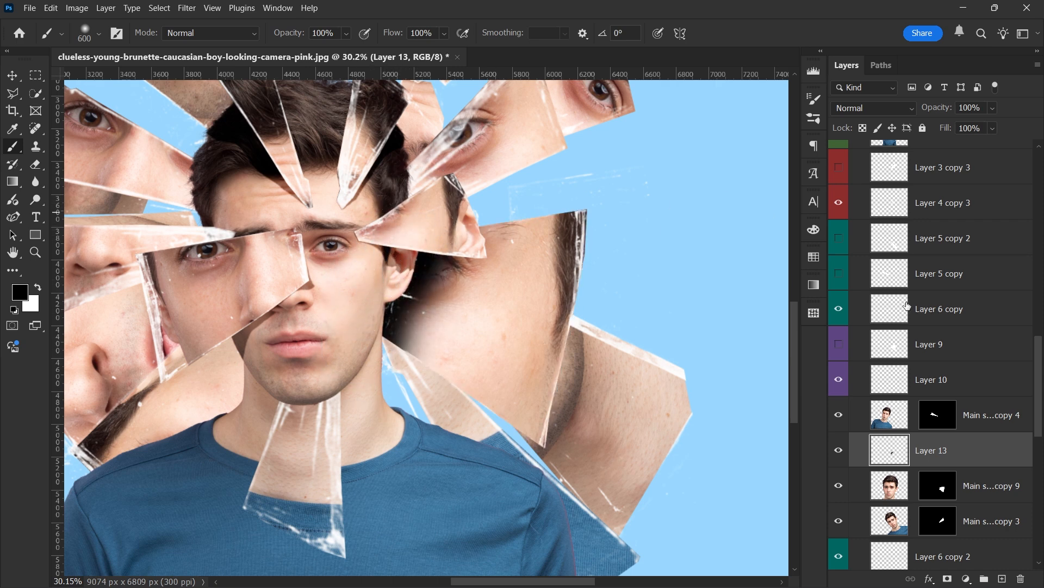
# - Set the blend mode of Layer 13 to Soft Light and duplicate the shadow layer twice
pyautogui.click(873, 106)
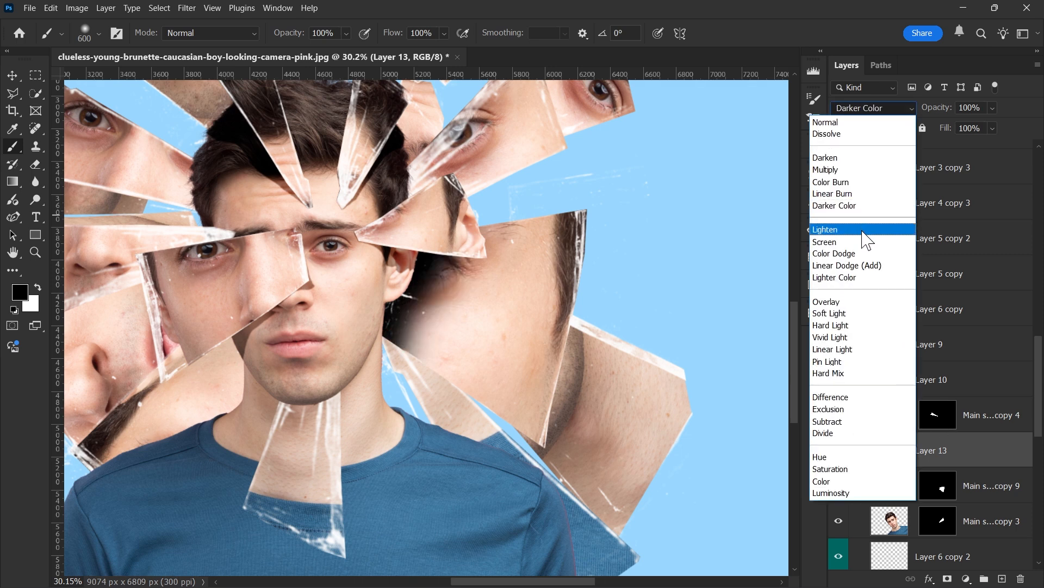
pyautogui.click(857, 314)
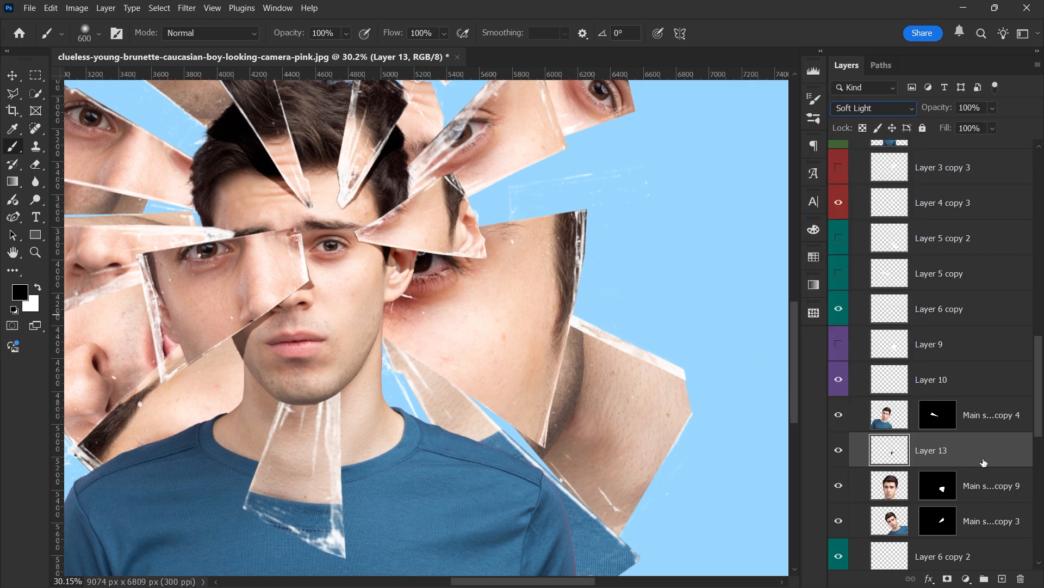
pyautogui.hotkey('ctrl', 'j')
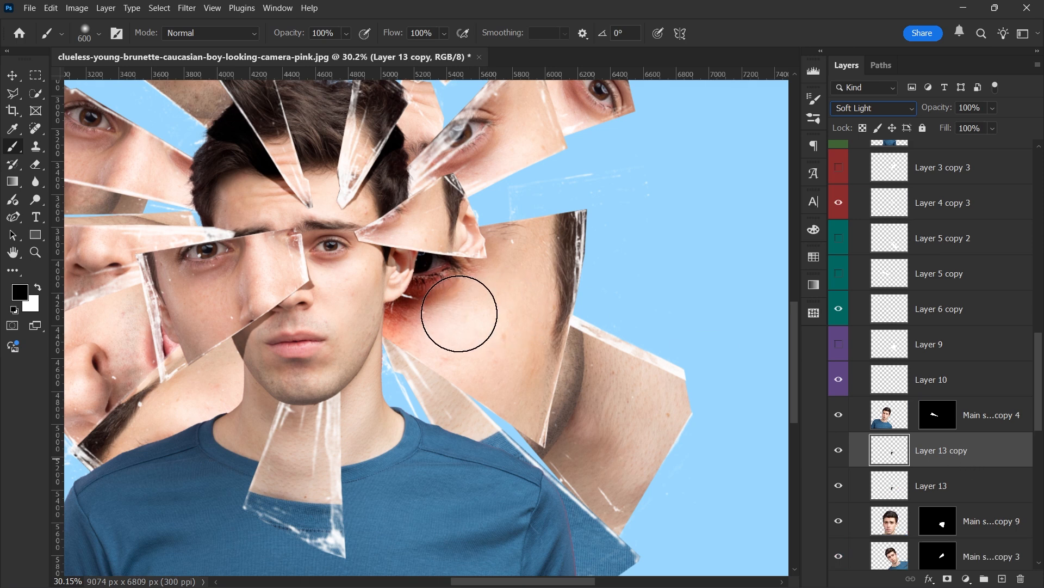
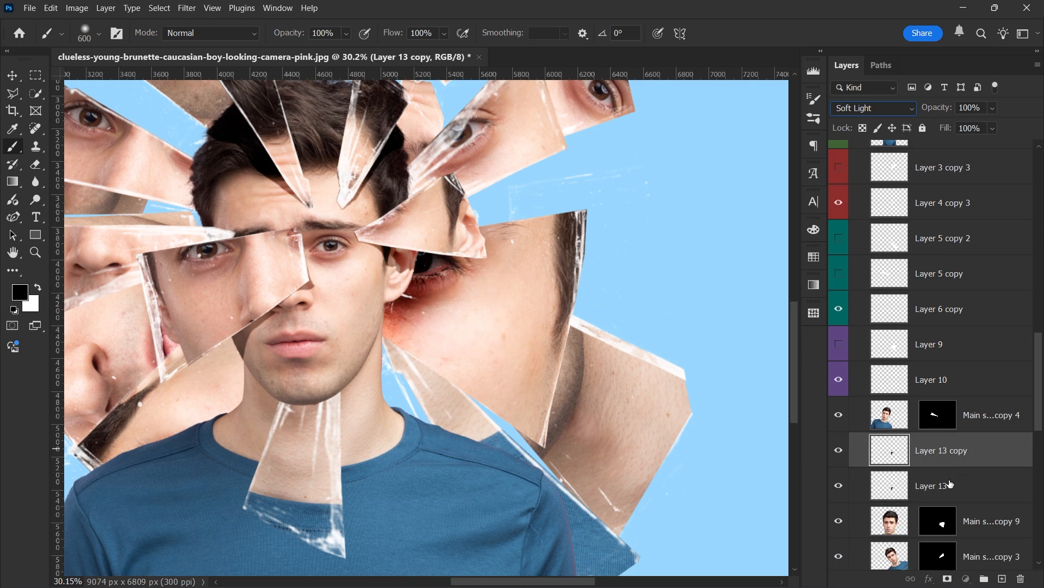
pyautogui.hotkey('ctrl', 'j')
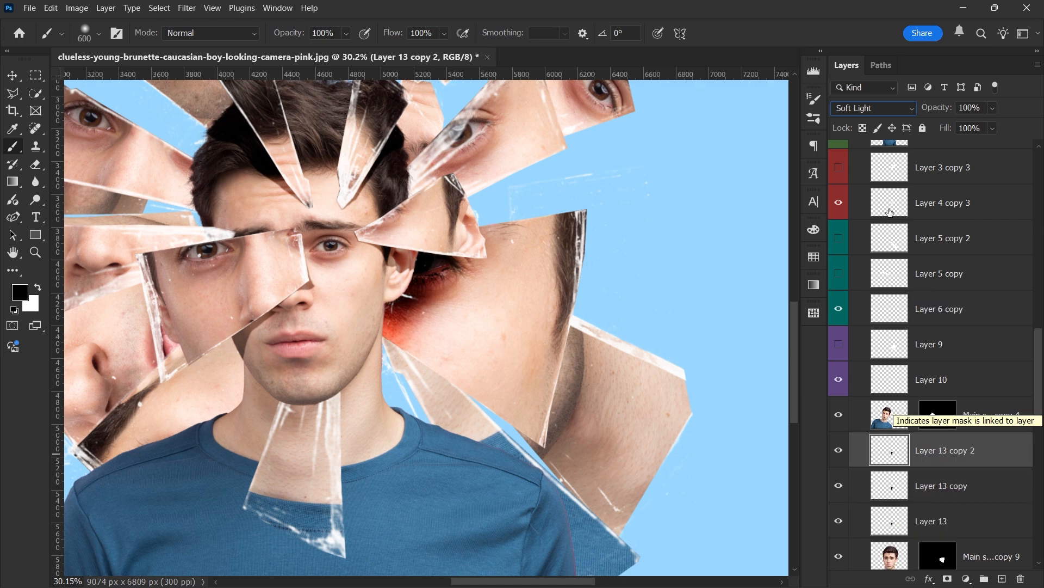
# - Set Layer 13 copy 2 to Normal blending at 41% opacity and check the shadow beside the ear
pyautogui.click(869, 109)
pyautogui.click(854, 116)
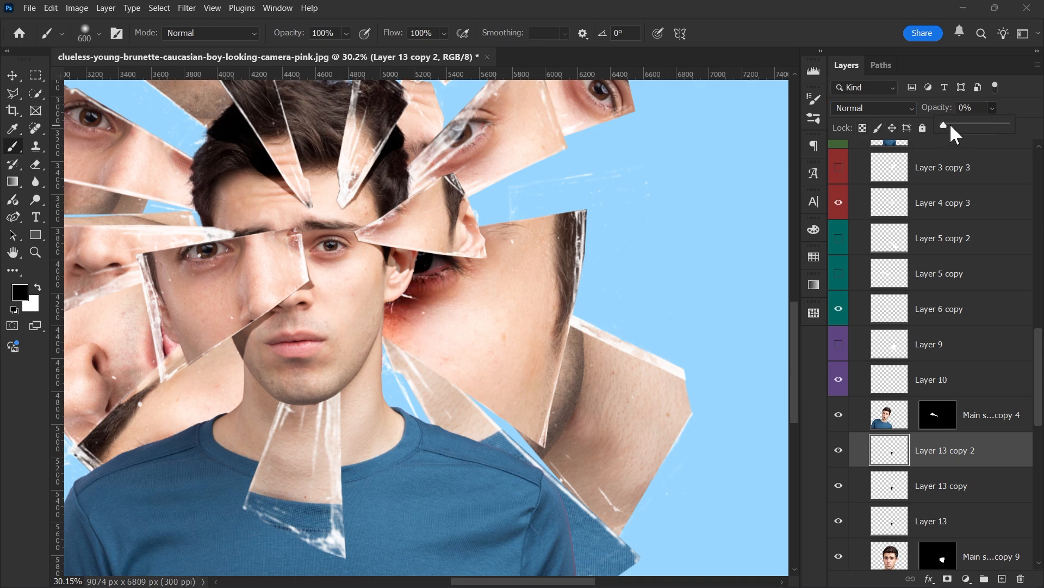
pyautogui.moveTo(950, 123); pyautogui.dragTo(969, 122)
pyautogui.scroll(2, 412, 310)
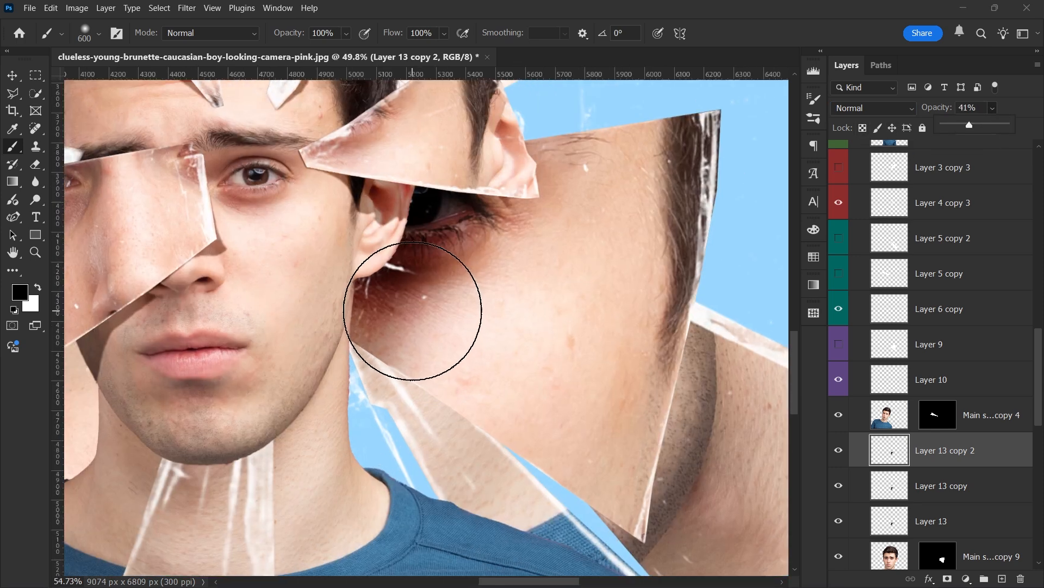
pyautogui.scroll(3, 412, 311)
pyautogui.scroll(-2, 433, 309)
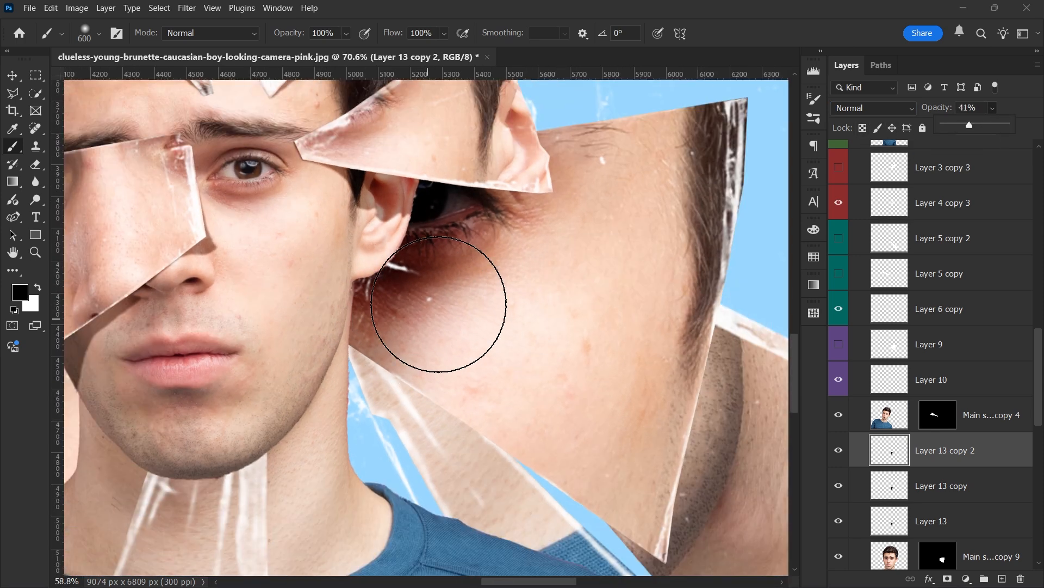
pyautogui.scroll(-3, 439, 304)
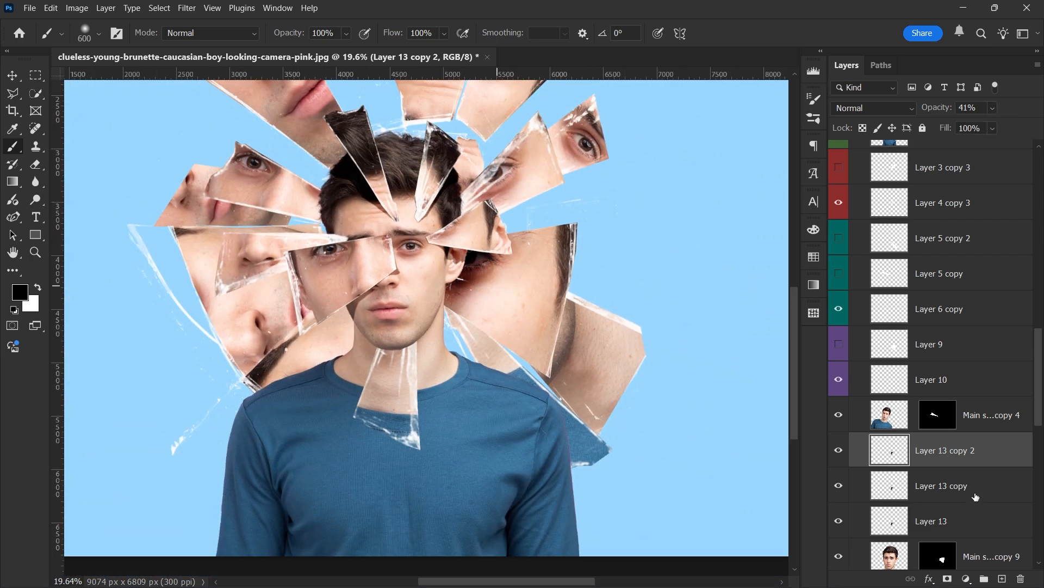
# - Lower the opacity of Layer 13 copy to about 36%
pyautogui.click(975, 495)
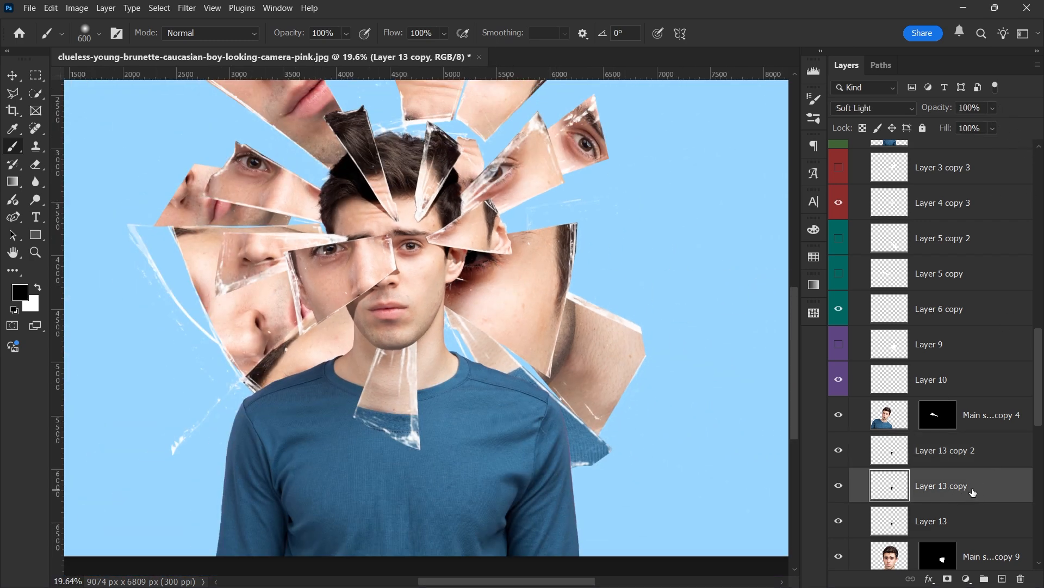
pyautogui.moveTo(993, 108); pyautogui.dragTo(979, 122)
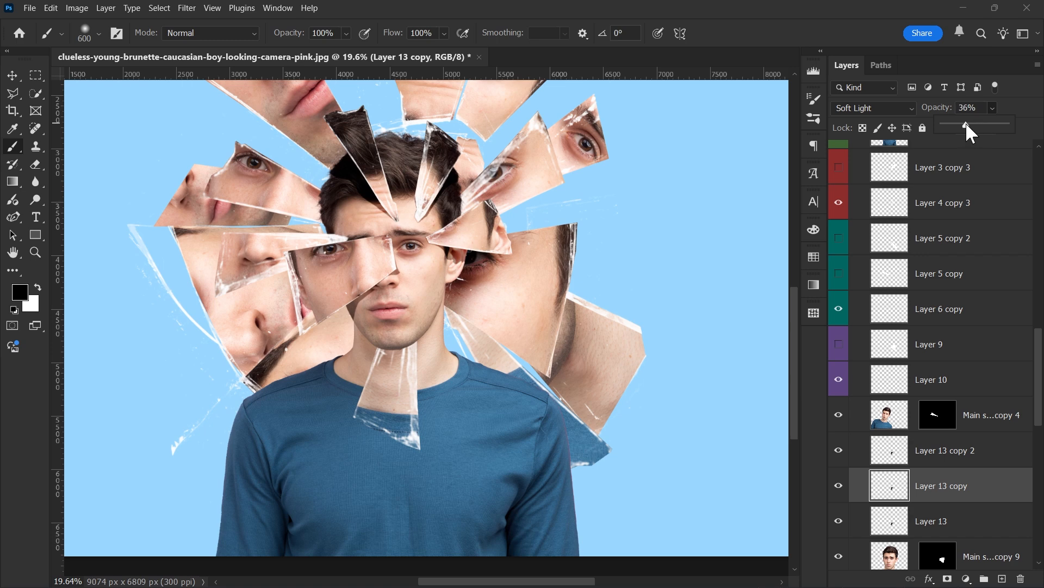
pyautogui.moveTo(967, 123); pyautogui.dragTo(969, 123)
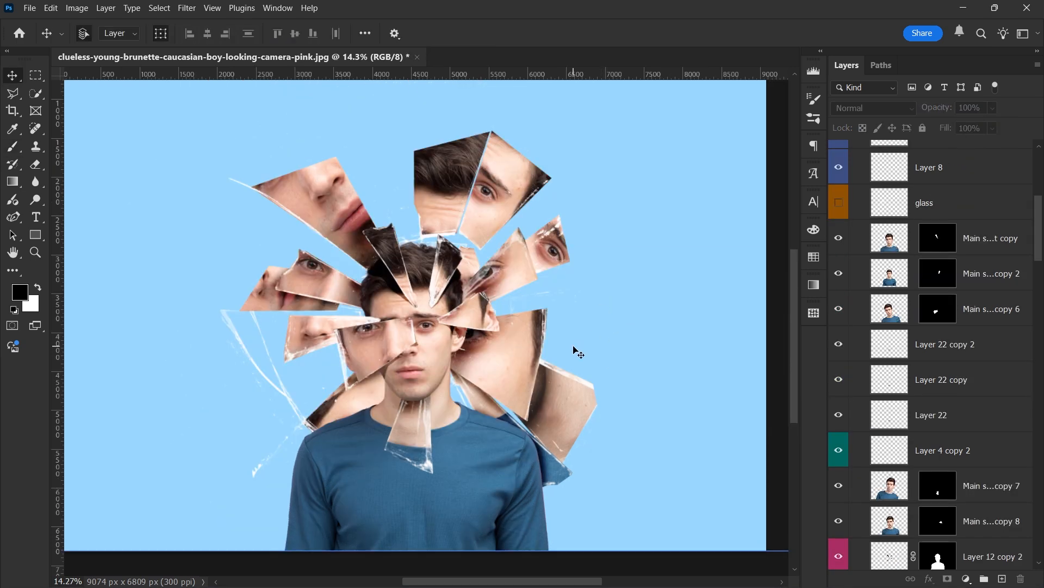
# - Switch to File Explorer and look up the 20 Broken Glass Brushes and Free Broken Glass Photoshop Brushes 2 files
pyautogui.hotkey('alt', 'Tab')
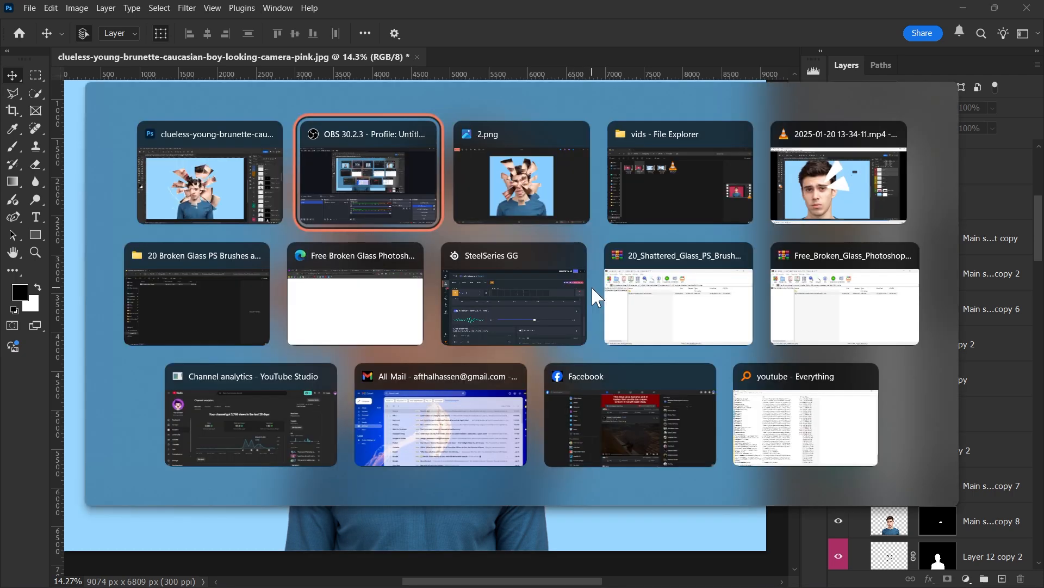
pyautogui.hotkey('alt', 'Tab')
pyautogui.hotkey('alt', 'Tab')
pyautogui.hotkey('alt', 'Tab')
pyautogui.hotkey('alt', 'Tab')
pyautogui.click(142, 133)
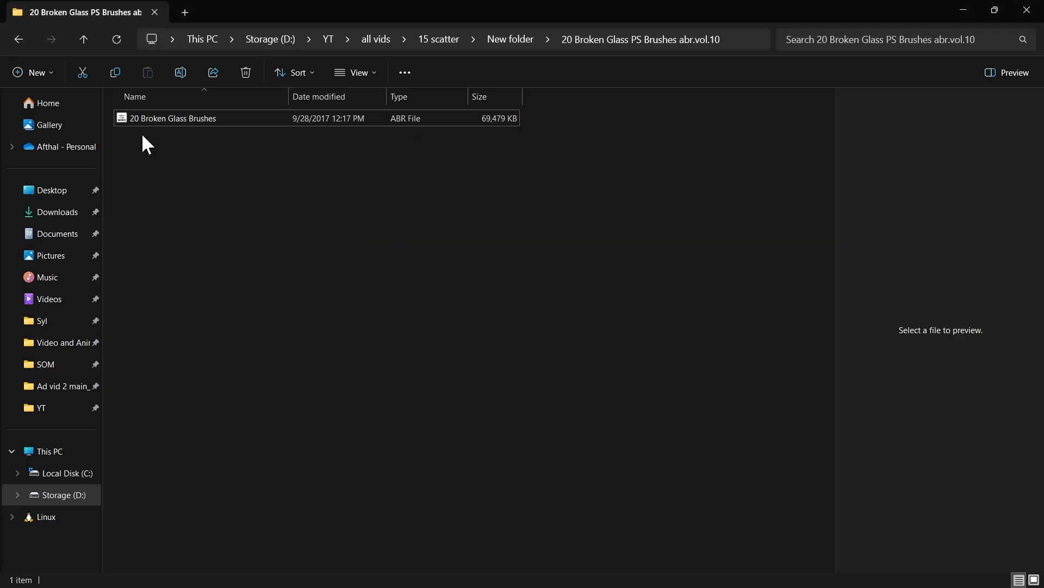
pyautogui.click(13, 41)
pyautogui.click(146, 140)
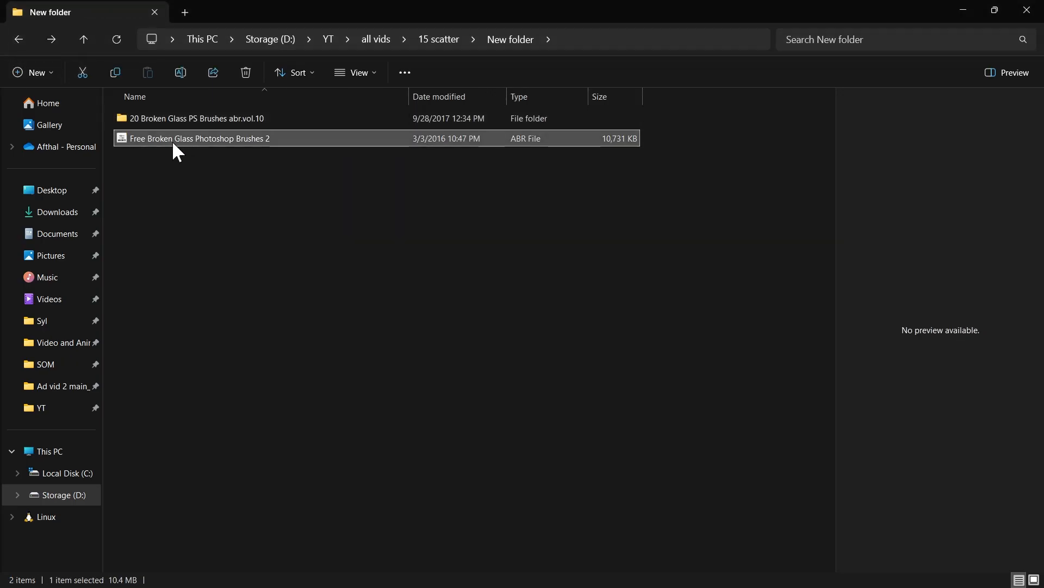
# - Switch back to Photoshop and add a new empty layer directly above Color Fill 1 for brush work
pyautogui.hotkey('alt', 'Tab')
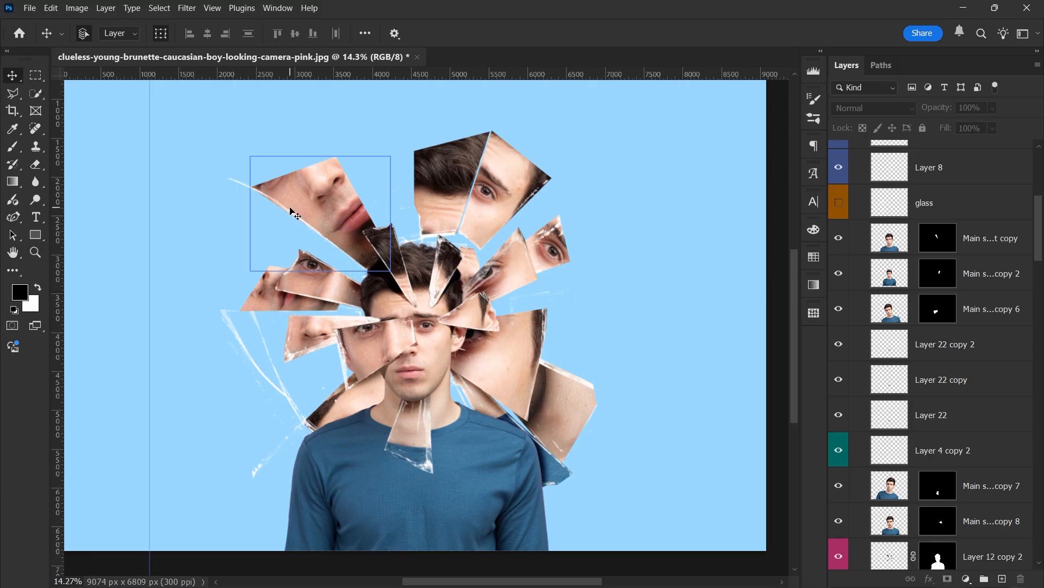
pyautogui.press('b')
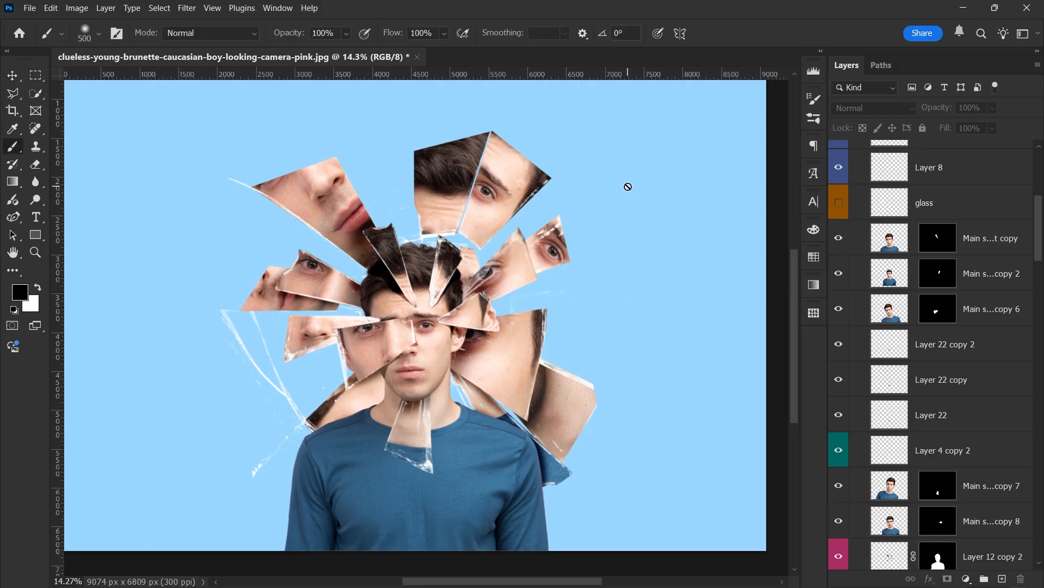
pyautogui.scroll(10, 903, 349)
pyautogui.moveTo(1041, 195); pyautogui.dragTo(1043, 530)
pyautogui.click(971, 551)
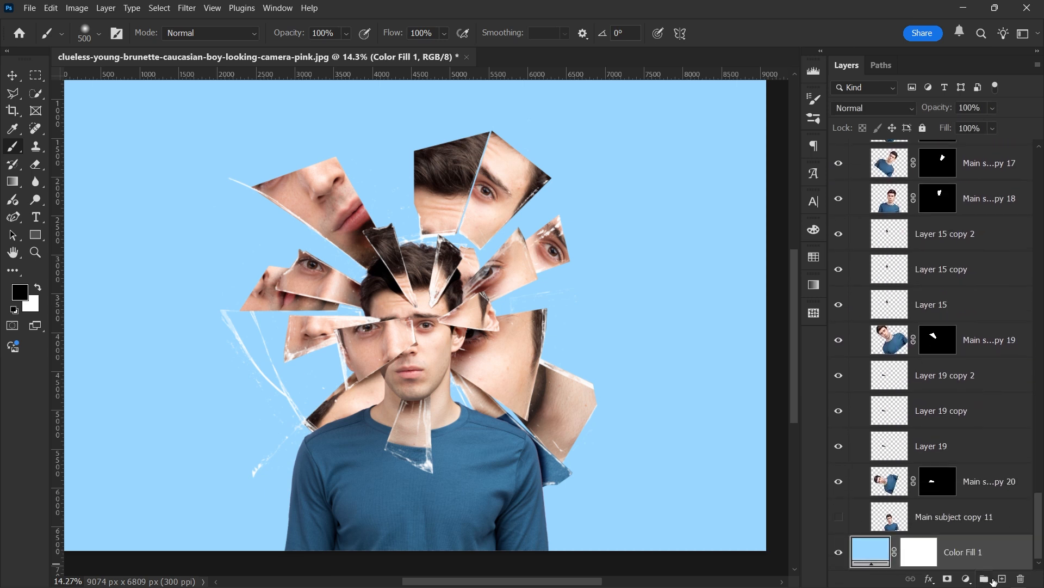
pyautogui.click(1002, 579)
pyautogui.click(629, 276)
pyautogui.hotkey('ctrl', 'z')
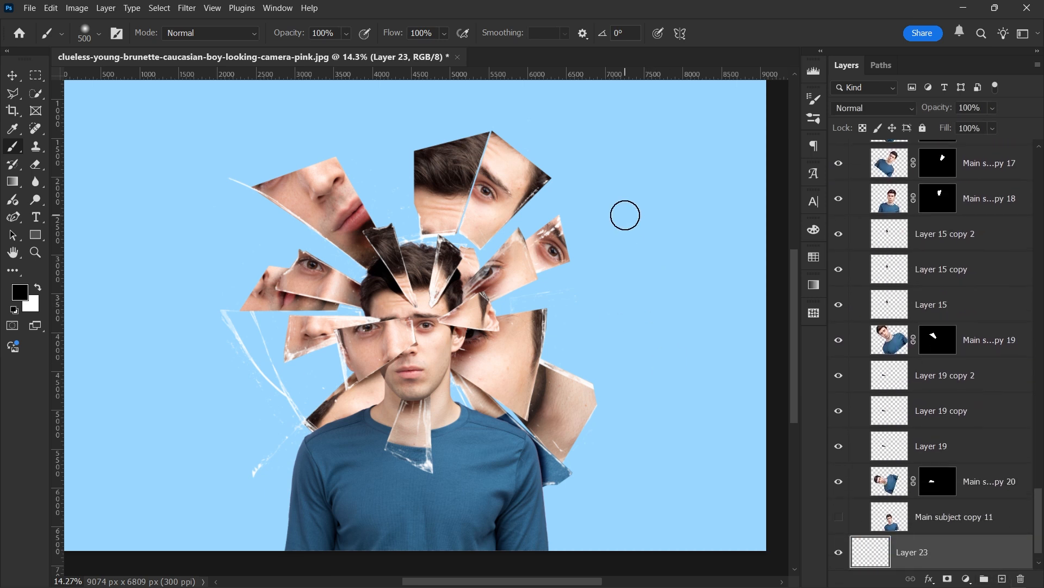
# - Select the Gls2 brush from the Free Broken Glass Photoshop Brushes set and try a black test stamp beside the portrait
pyautogui.rightClick(625, 217)
pyautogui.scroll(-1, 598, 397)
pyautogui.moveTo(598, 397)
pyautogui.mouseDown()
pyautogui.moveTo(592, 434)
pyautogui.moveTo(599, 413)
pyautogui.mouseUp()
pyautogui.click(420, 392)
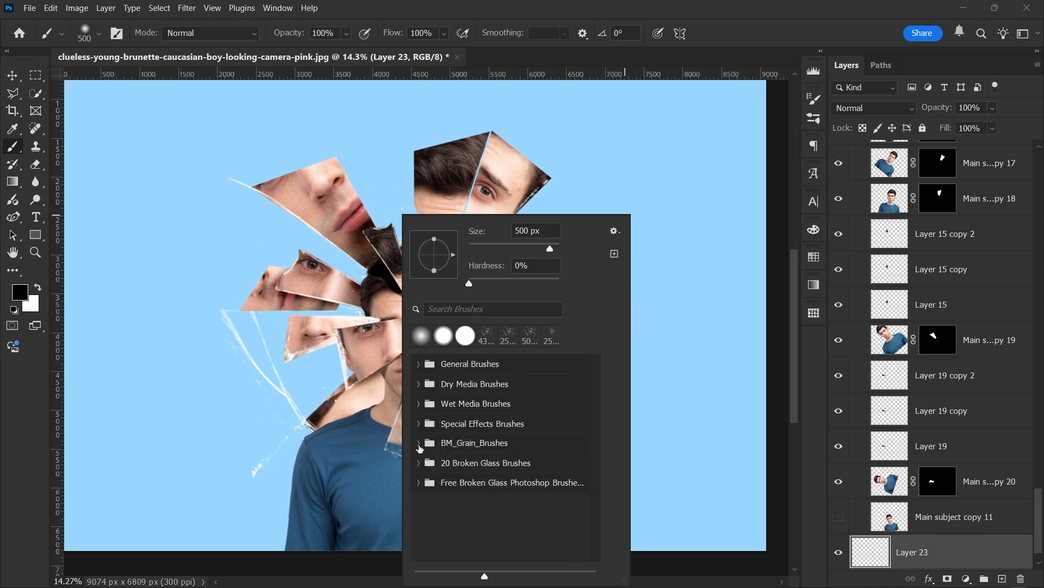
pyautogui.click(418, 482)
pyautogui.click(493, 509)
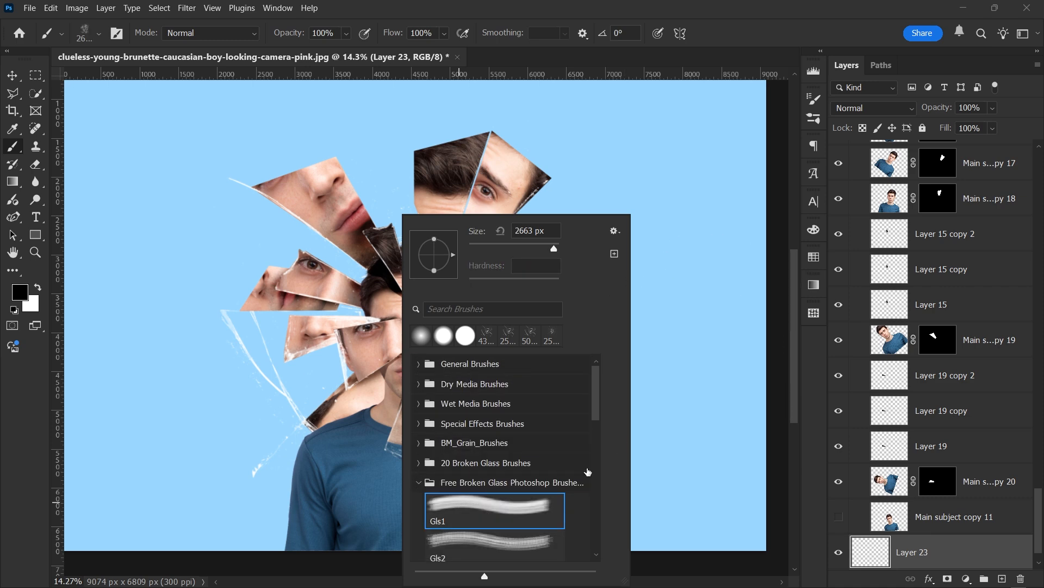
pyautogui.moveTo(598, 402); pyautogui.dragTo(594, 430)
pyautogui.click(492, 408)
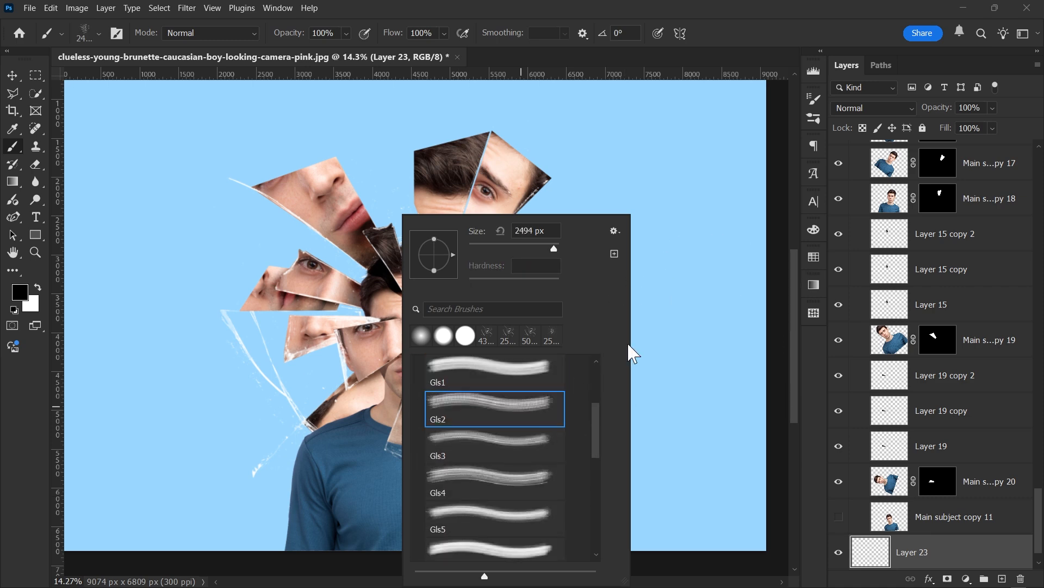
pyautogui.moveTo(653, 326)
pyautogui.mouseDown()
pyautogui.moveTo(714, 317)
pyautogui.moveTo(701, 293)
pyautogui.mouseUp()
pyautogui.click(699, 211)
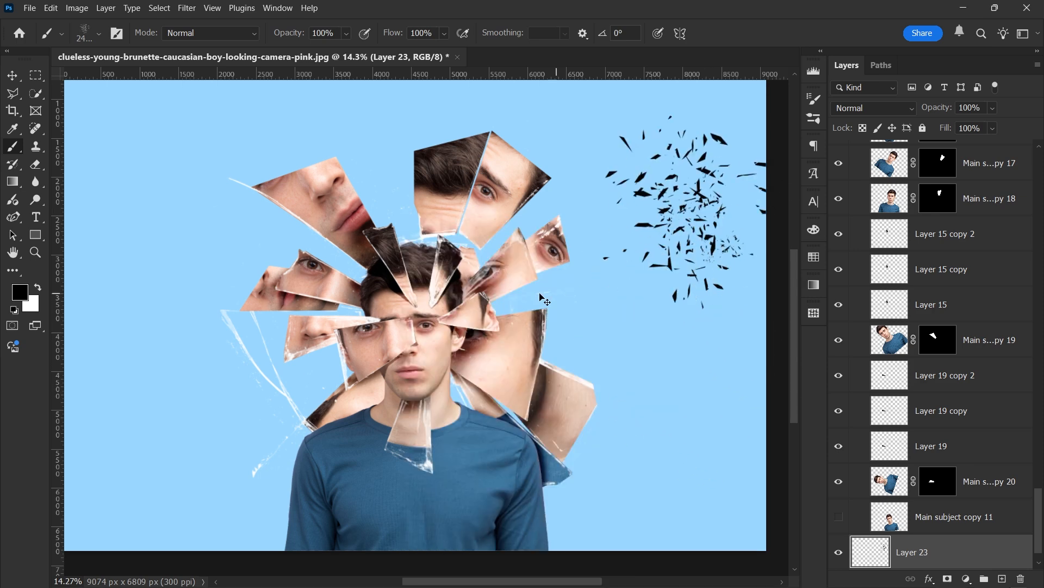
pyautogui.hotkey('ctrl', 'z')
# - Enlarge the broken-glass brush to 5000 px so its fragments spread around the whole head
pyautogui.press(']')
pyautogui.press(']')
pyautogui.press(']')
pyautogui.press(']')
pyautogui.press(']')
pyautogui.press(']')
pyautogui.press(']')
pyautogui.press(']')
pyautogui.press(']')
pyautogui.press(']')
pyautogui.press(']')
pyautogui.press(']')
pyautogui.press(']')
pyautogui.press(']')
pyautogui.press(']')
pyautogui.press(']')
pyautogui.press(']')
pyautogui.press(']')
pyautogui.press(']')
pyautogui.press(']')
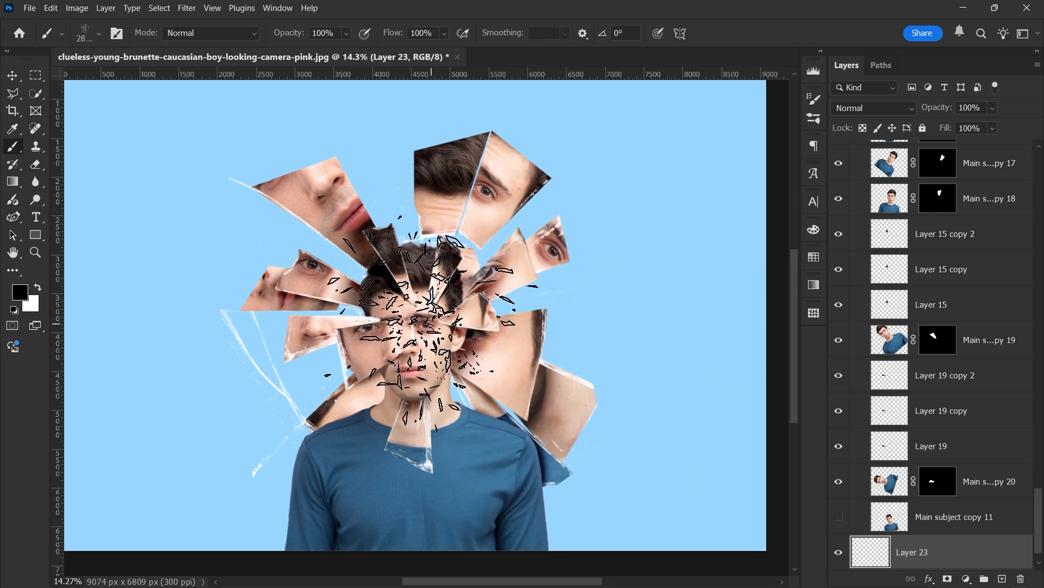
pyautogui.press(']')
pyautogui.press(']')
pyautogui.press(']')
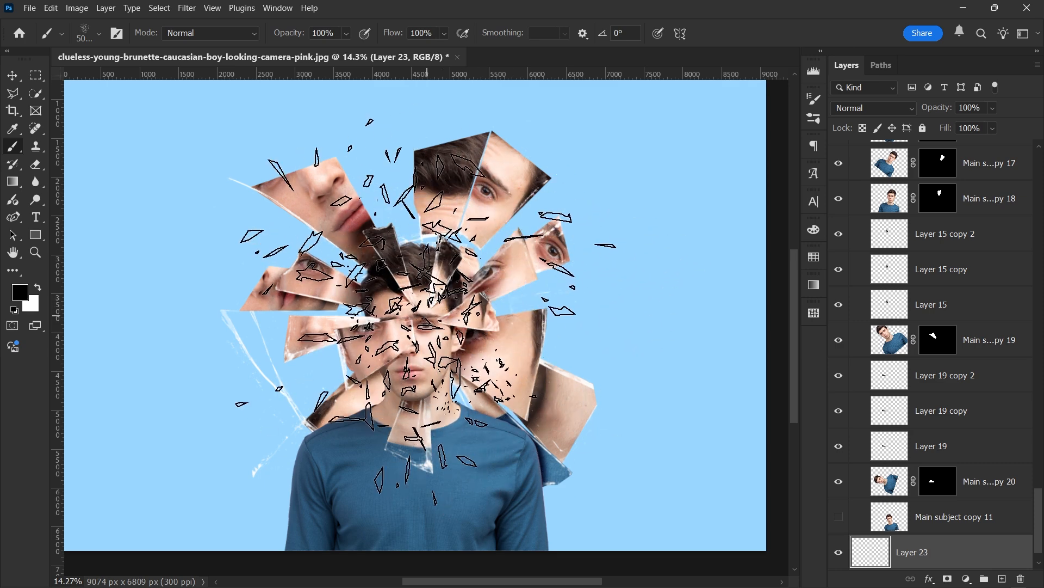
pyautogui.scroll(-3, 423, 312)
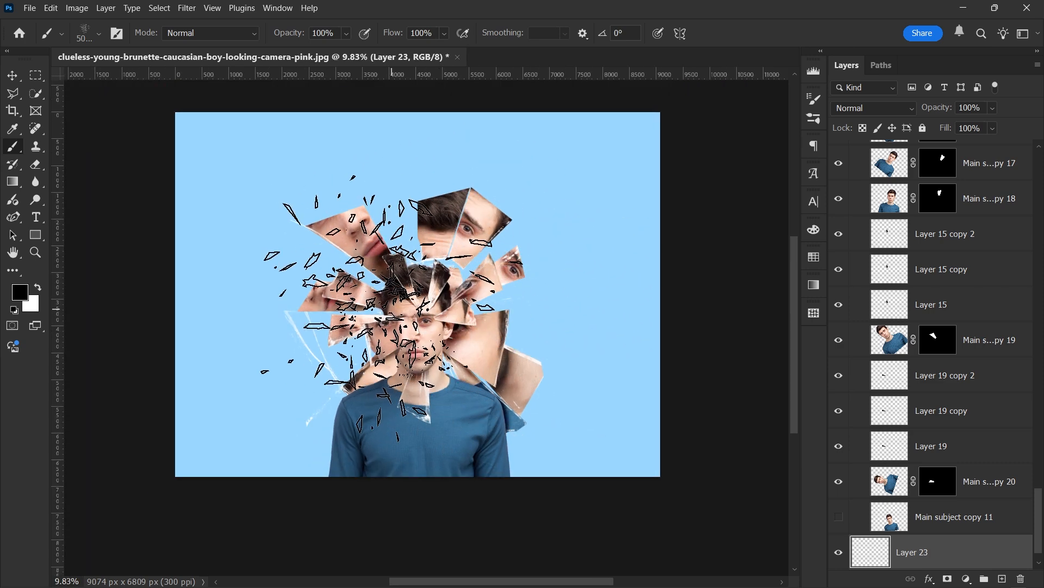
# - Sample a peach skin tone from the upper eye shard and try stamping the glass fragments behind the portrait
pyautogui.keyDown('alt'); pyautogui.click(470, 250); pyautogui.keyUp('alt')
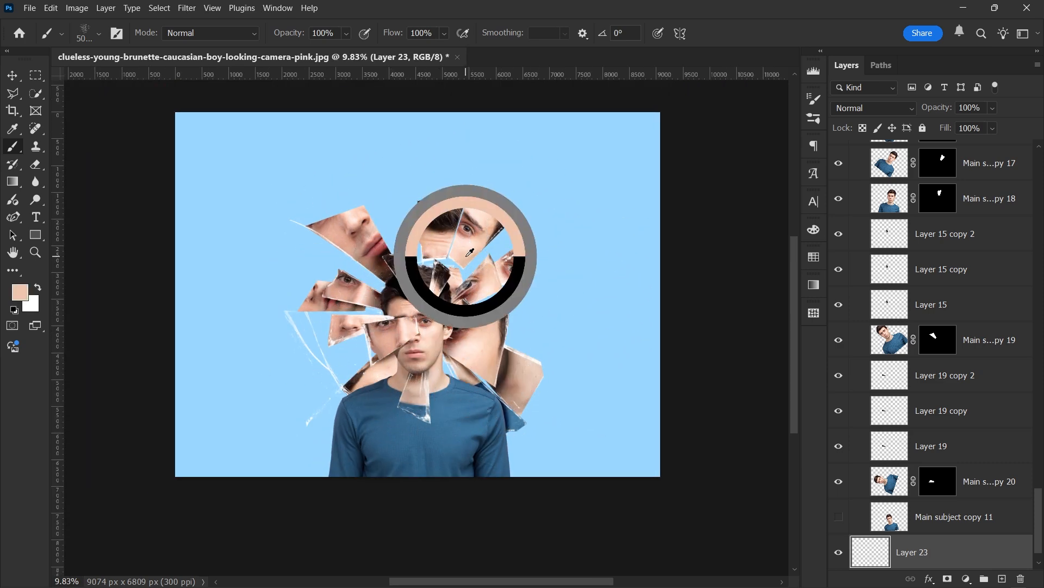
pyautogui.moveTo(470, 250); pyautogui.dragTo(468, 250)
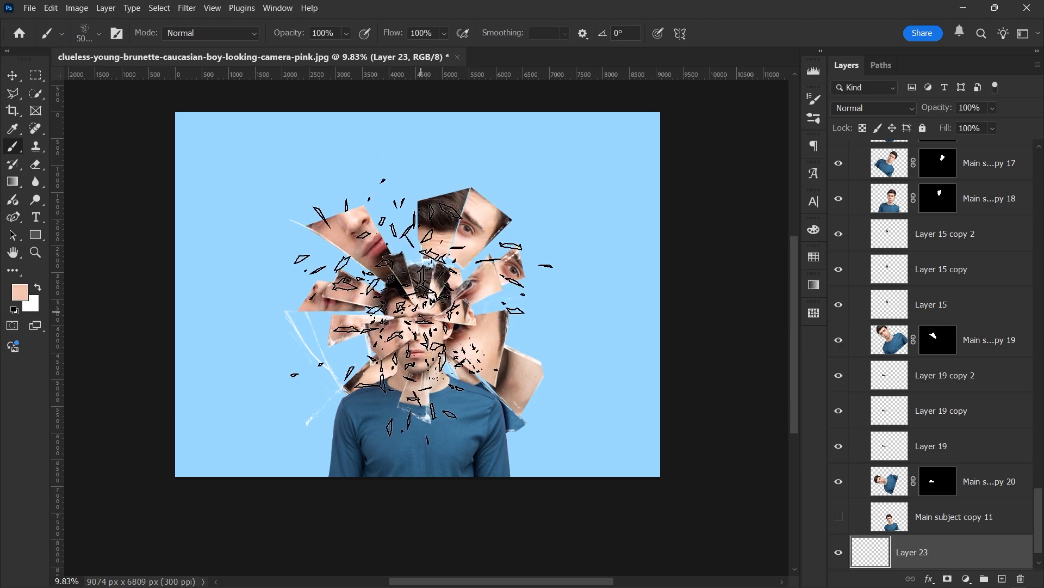
pyautogui.click(422, 311)
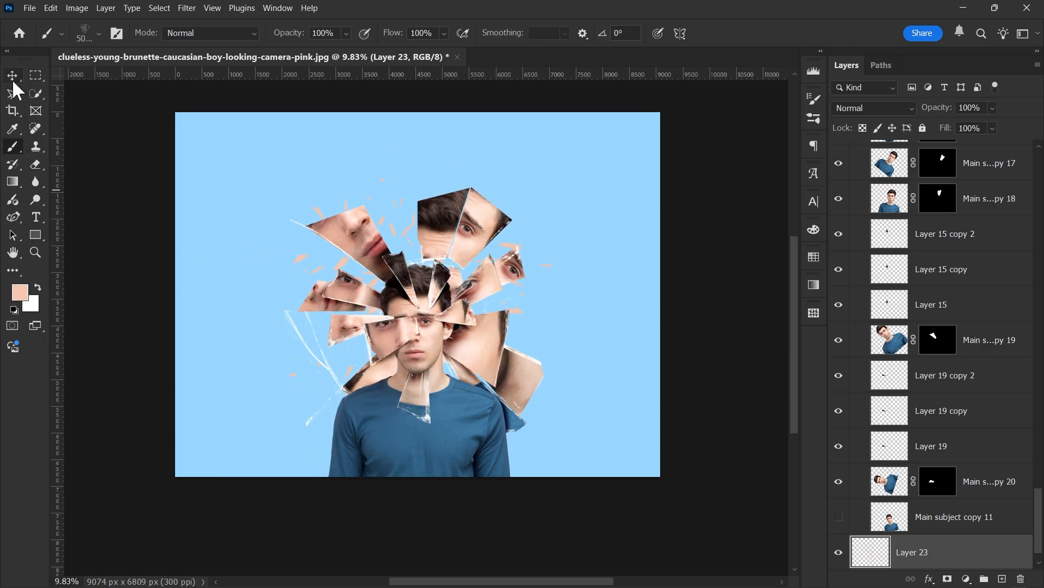
# - Sample a lighter skin tone from the upper eye shard and stamp the glass fragments centred on the face
pyautogui.scroll(2, 341, 192)
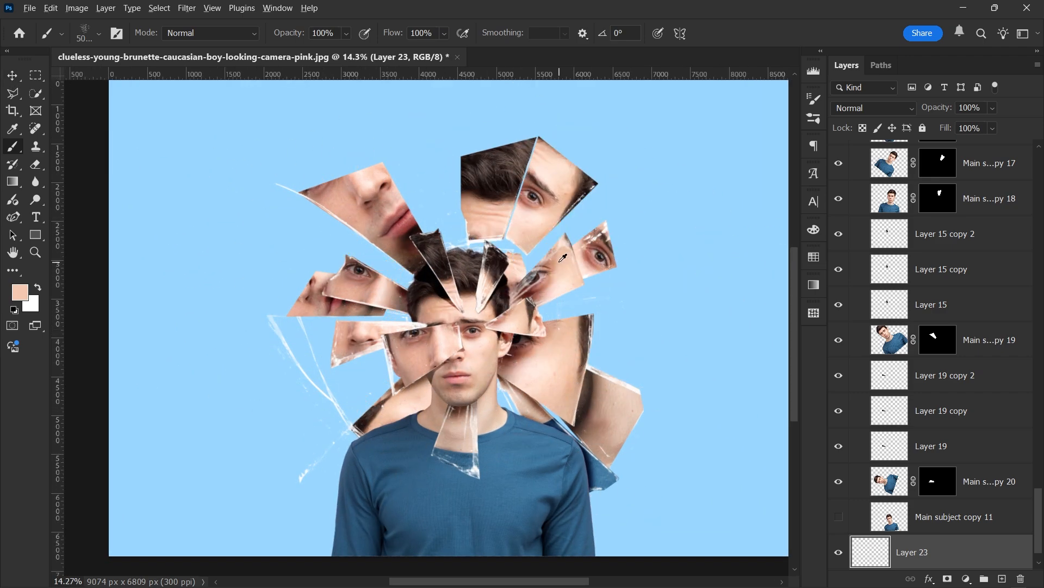
pyautogui.keyDown('alt'); pyautogui.click(535, 221); pyautogui.keyUp('alt')
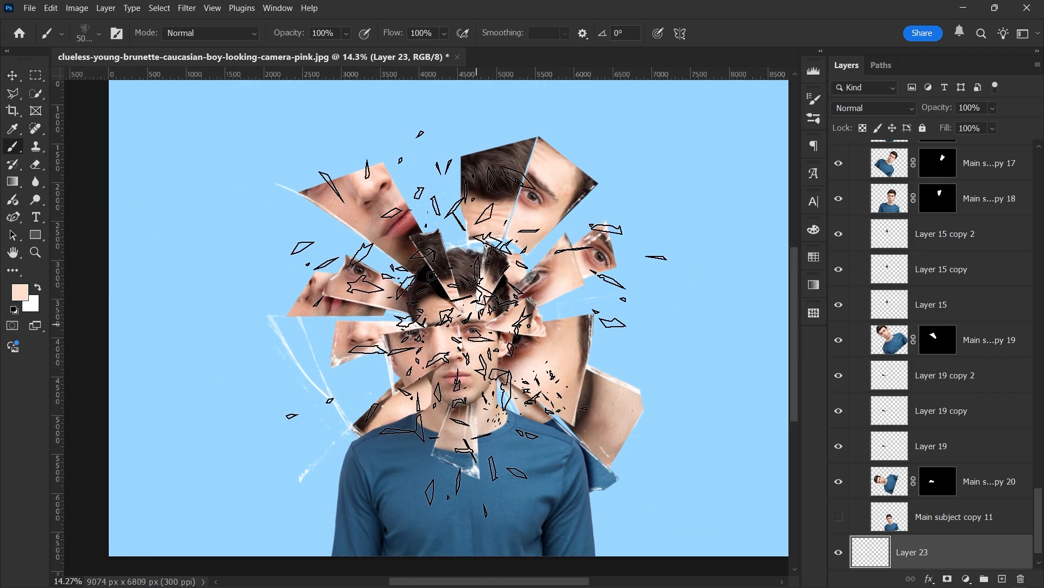
pyautogui.click(470, 317)
# - Scale the glass fragments on Layer 23 to about 123% and shift them slightly down and to the right
pyautogui.click(12, 75)
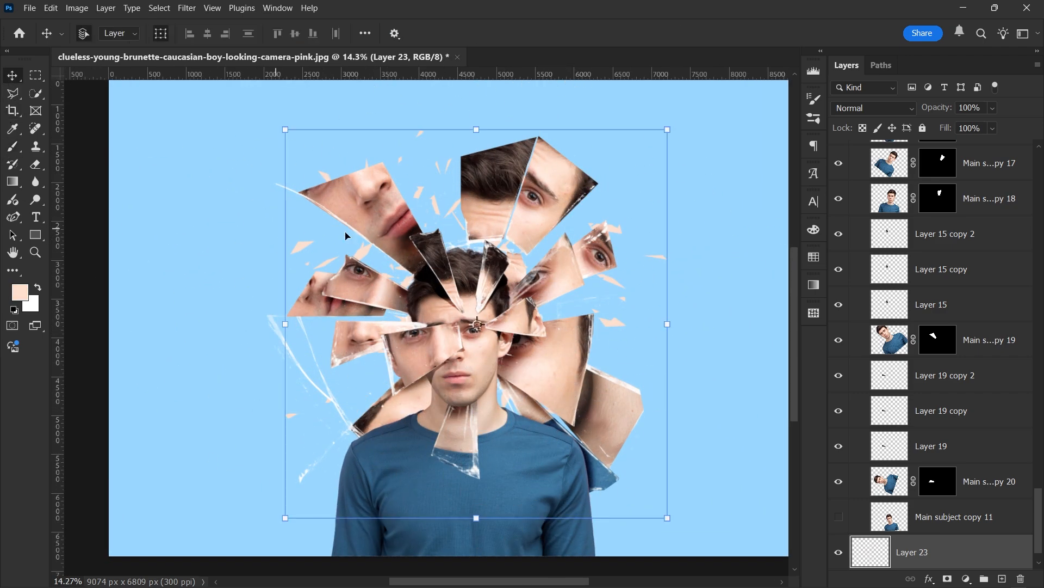
pyautogui.scroll(-2, 629, 321)
pyautogui.moveTo(594, 304); pyautogui.dragTo(626, 299)
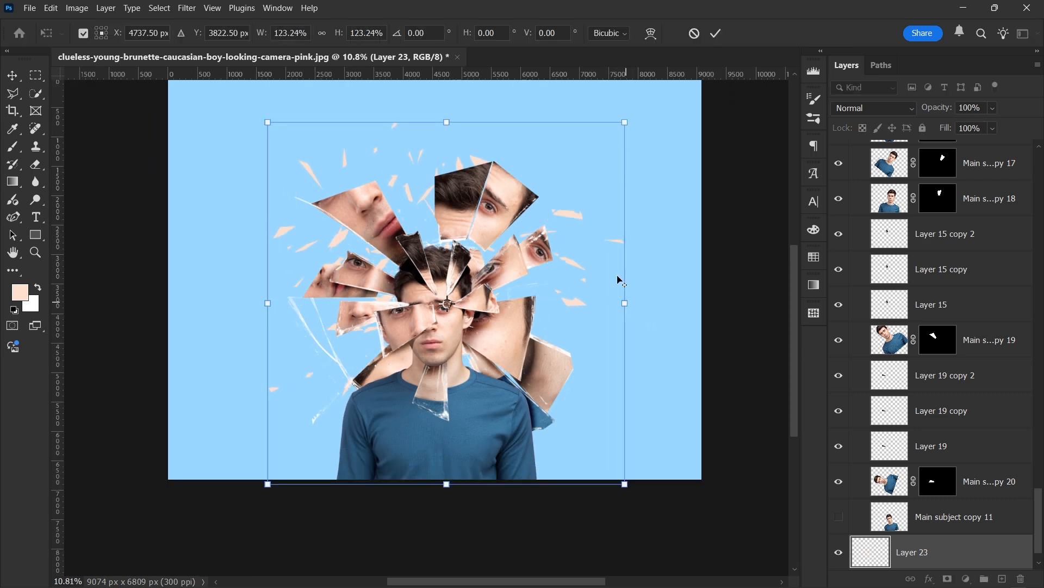
pyautogui.moveTo(569, 218); pyautogui.dragTo(573, 228)
pyautogui.press('Return')
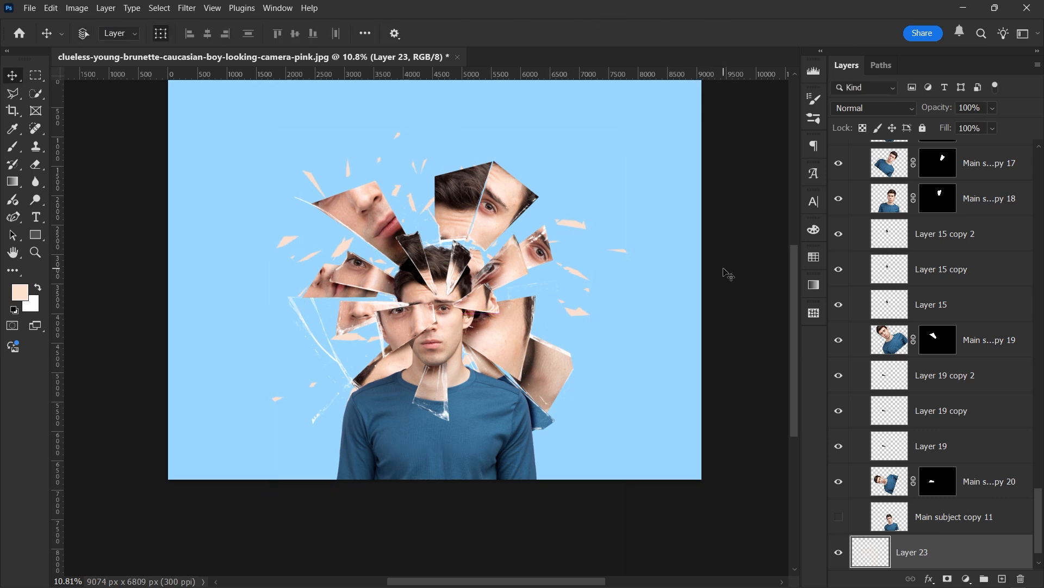
pyautogui.press('ctrl')
pyautogui.moveTo(728, 272); pyautogui.dragTo(733, 286)
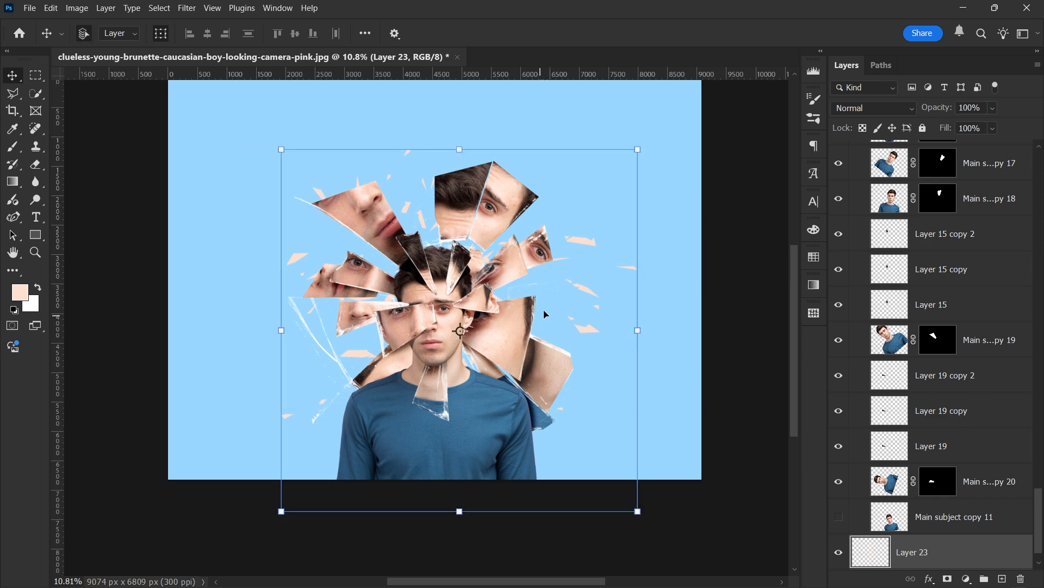
# - Load the Layer 23 fragments as a selection and create a new layer directly above it
pyautogui.scroll(1, 592, 248)
pyautogui.scroll(-1, 887, 524)
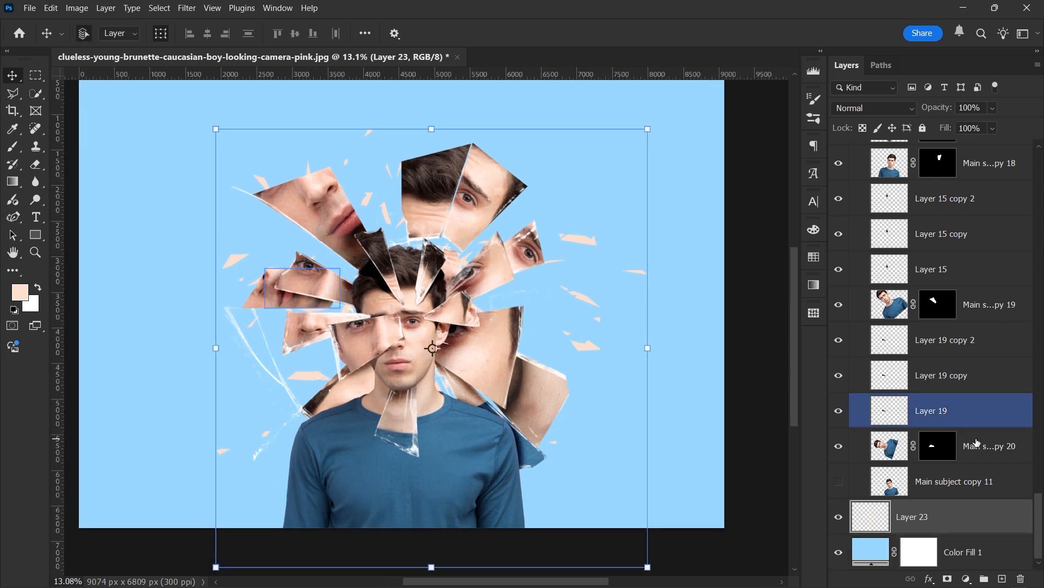
pyautogui.keyDown('ctrl'); pyautogui.click(872, 524); pyautogui.keyUp('ctrl')
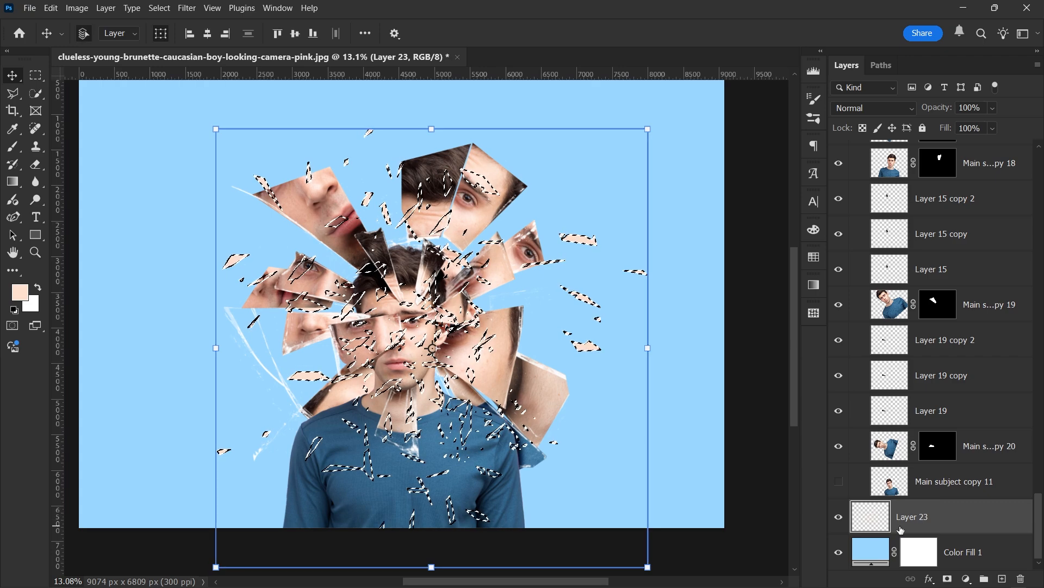
pyautogui.click(979, 558)
pyautogui.click(1003, 578)
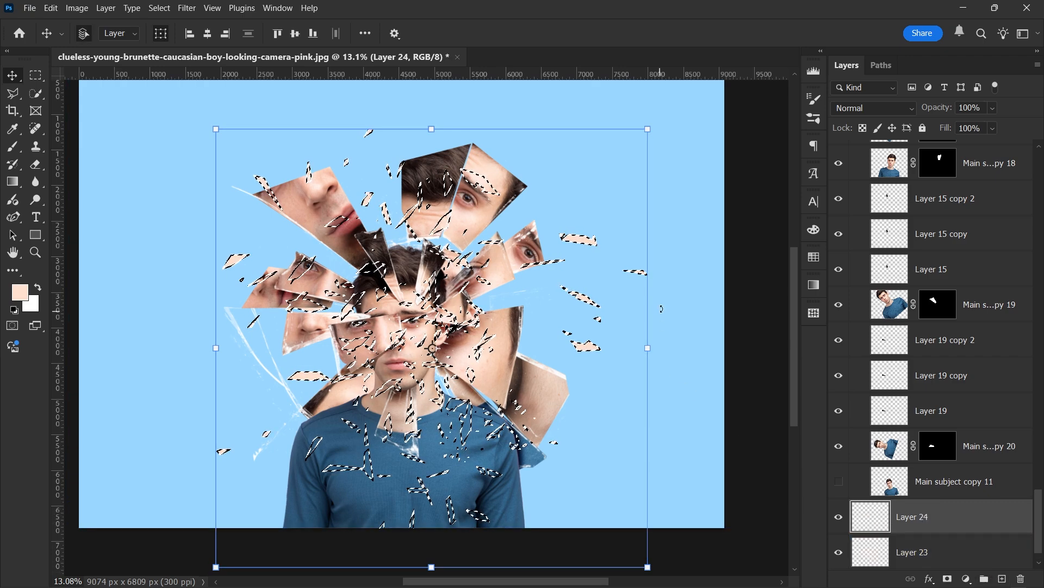
# - Choose a round brush with 75% hardness and sample a dark brown from the edge of the upper eye shard
pyautogui.press('b')
pyautogui.scroll(6, 605, 250)
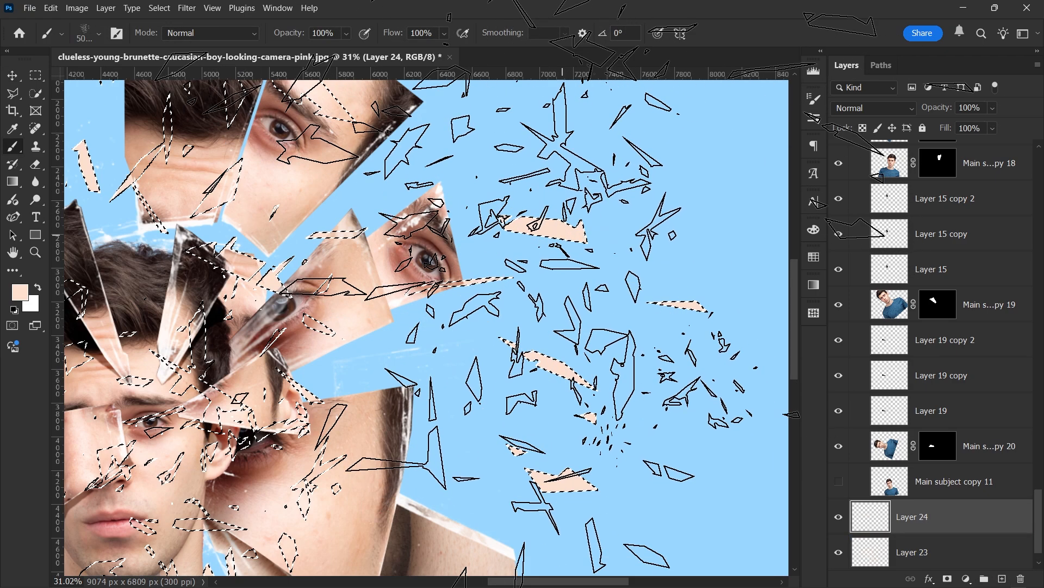
pyautogui.rightClick(466, 322)
pyautogui.click(444, 336)
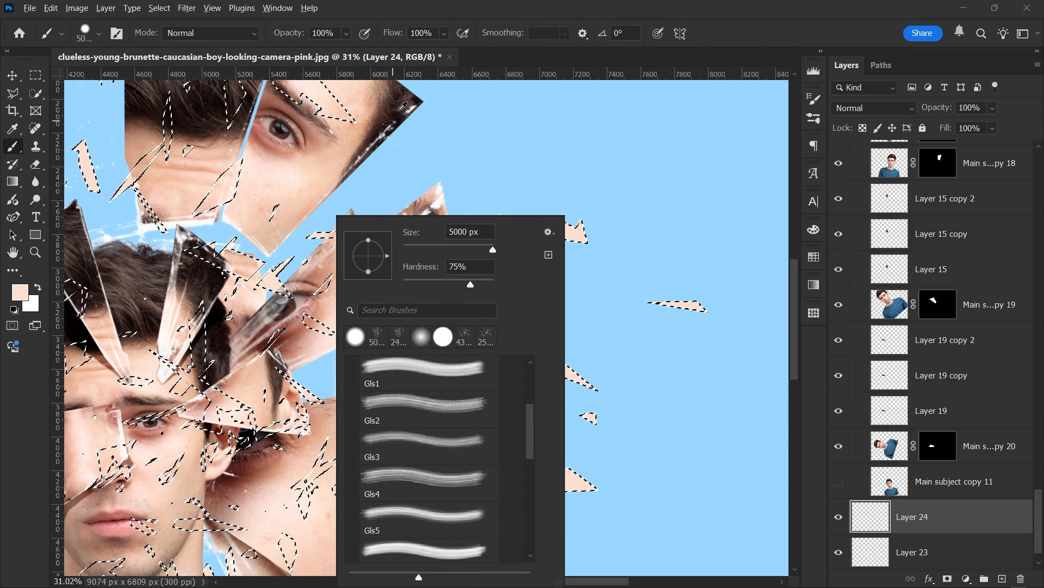
pyautogui.keyDown('alt'); pyautogui.click(397, 107); pyautogui.keyUp('alt')
pyautogui.moveTo(393, 111); pyautogui.dragTo(398, 106)
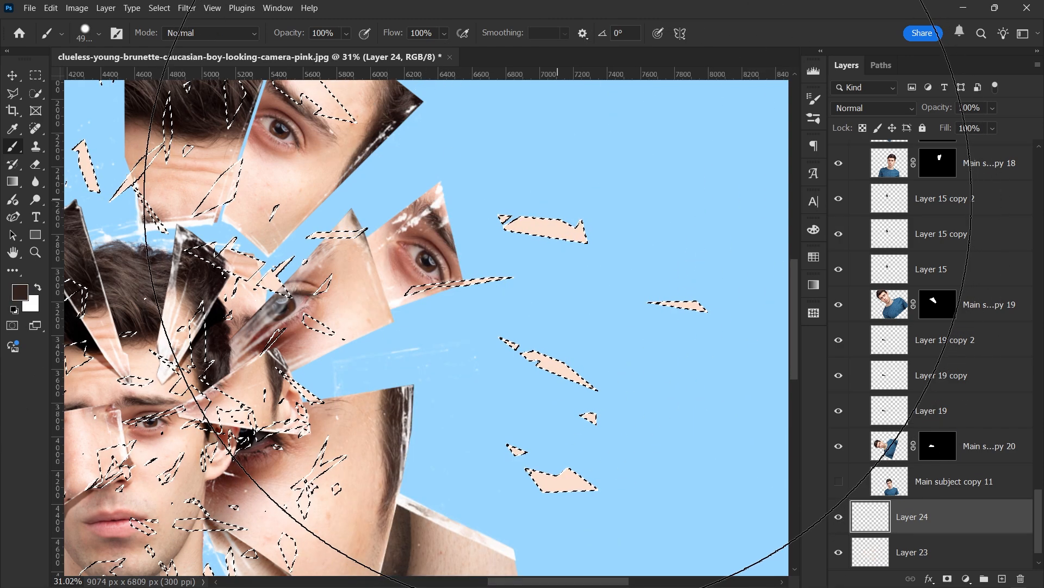
# - Shrink the round brush to 175 px and lower its hardness for shading the small fragments
pyautogui.press('[')
pyautogui.press('[')
pyautogui.press('[')
pyautogui.press('[')
pyautogui.press('[')
pyautogui.press('[')
pyautogui.press('[')
pyautogui.press('[')
pyautogui.press('[')
pyautogui.press('[')
pyautogui.press('[')
pyautogui.press('[')
pyautogui.press('[')
pyautogui.press('[')
pyautogui.press('[')
pyautogui.press('[')
pyautogui.press('[')
pyautogui.press('[')
pyautogui.press('[')
pyautogui.press('[')
pyautogui.press('[')
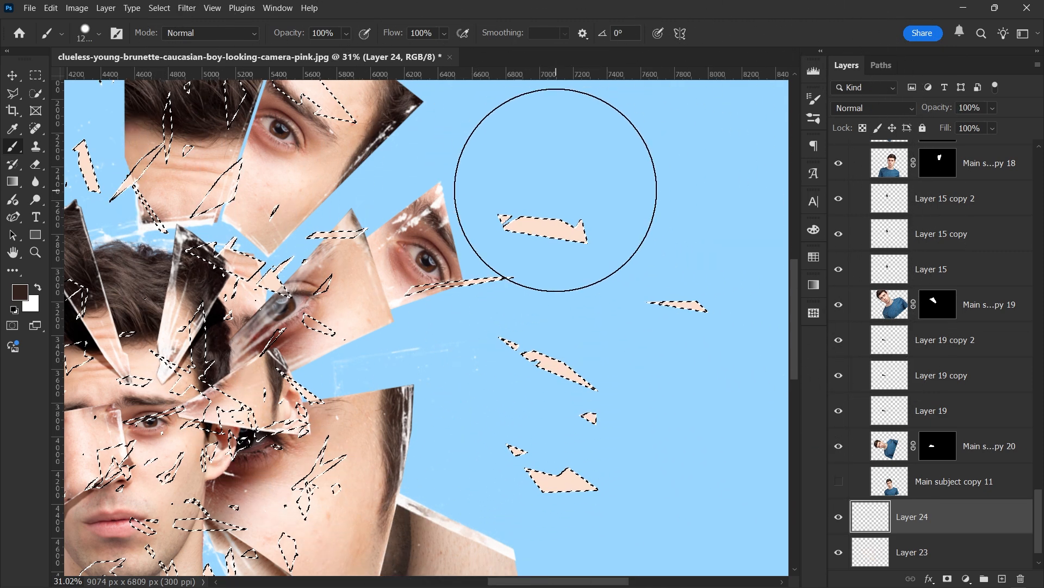
pyautogui.rightClick(588, 185)
pyautogui.moveTo(501, 254); pyautogui.dragTo(446, 253)
pyautogui.click(531, 131)
# - Try shading the topmost fragment right of the portrait with dark strokes, using a soft brush at 8% hardness
pyautogui.moveTo(539, 207); pyautogui.dragTo(610, 241)
pyautogui.hotkey('ctrl', 'z')
pyautogui.scroll(-1, 609, 242)
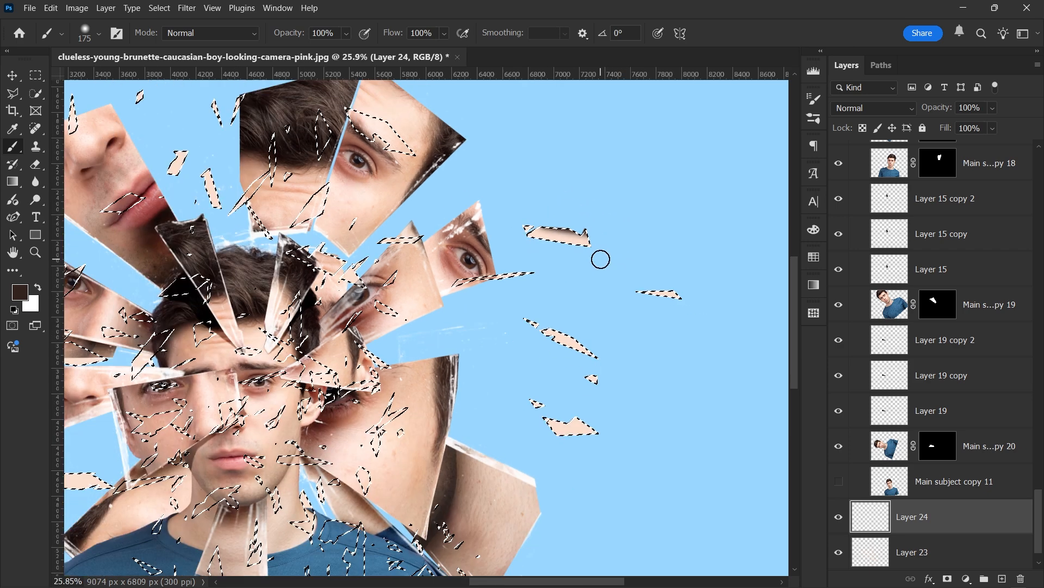
pyautogui.scroll(1, 596, 251)
pyautogui.rightClick(565, 203)
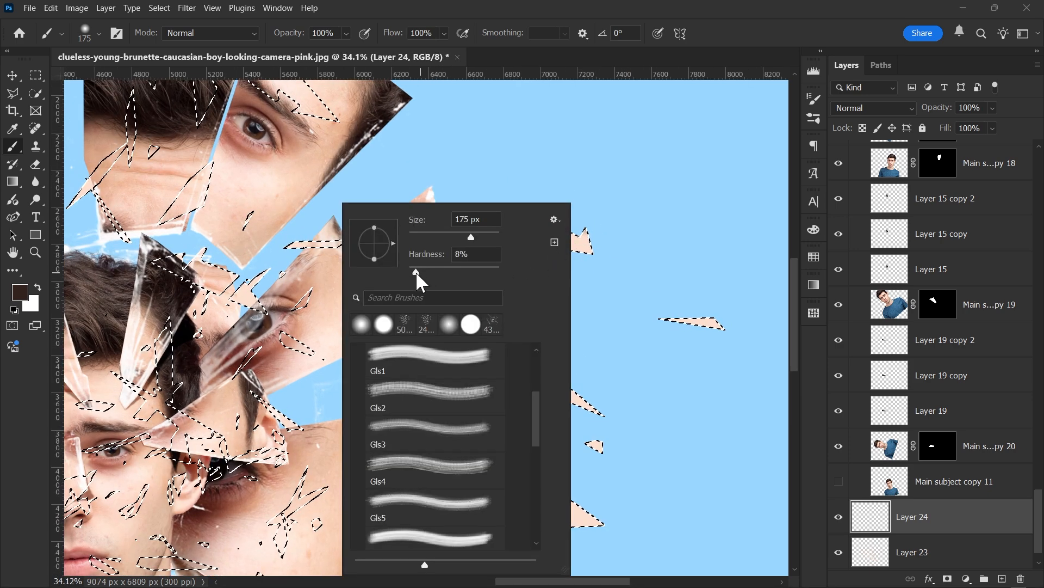
pyautogui.click(541, 170)
pyautogui.moveTo(549, 206)
pyautogui.mouseDown()
pyautogui.moveTo(630, 242)
pyautogui.moveTo(593, 237)
pyautogui.moveTo(655, 285)
pyautogui.mouseUp()
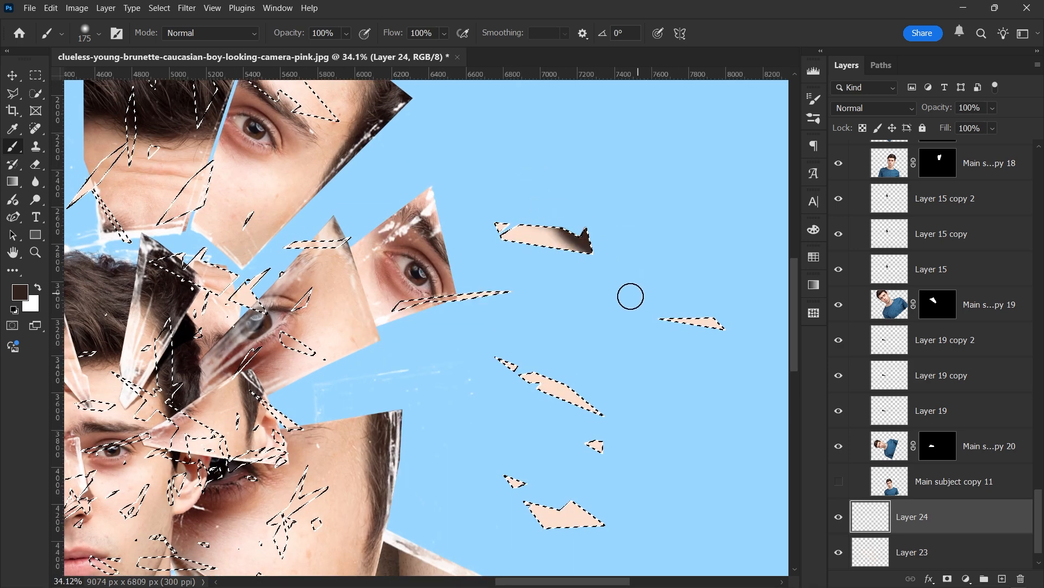
# - Try a harder brush for the dark shading on the outer end of the same fragment
pyautogui.rightClick(565, 191)
pyautogui.click(468, 260)
pyautogui.click(547, 180)
pyautogui.moveTo(565, 207); pyautogui.dragTo(618, 267)
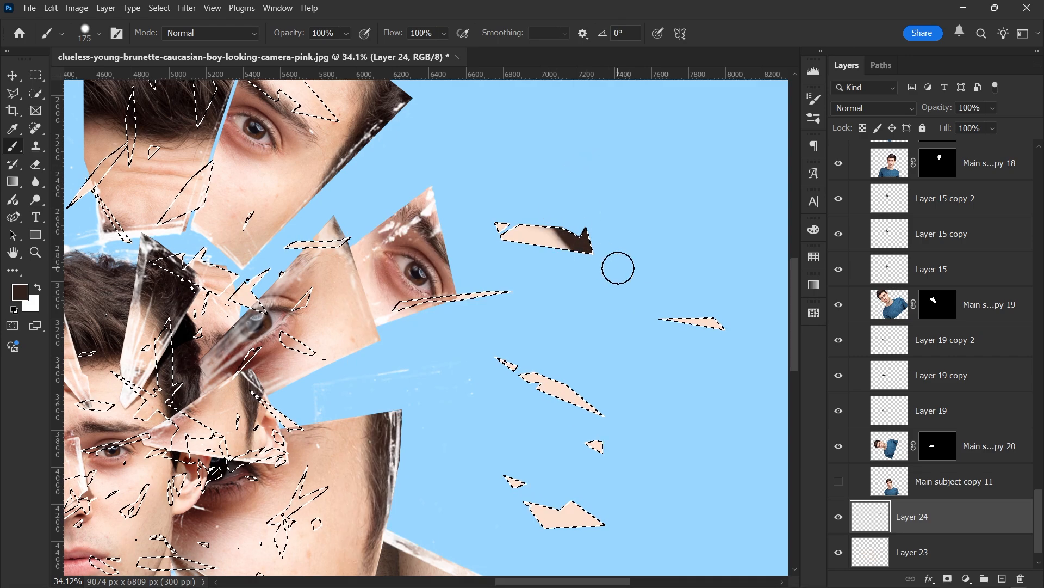
pyautogui.scroll(-2, 588, 294)
pyautogui.scroll(1, 576, 252)
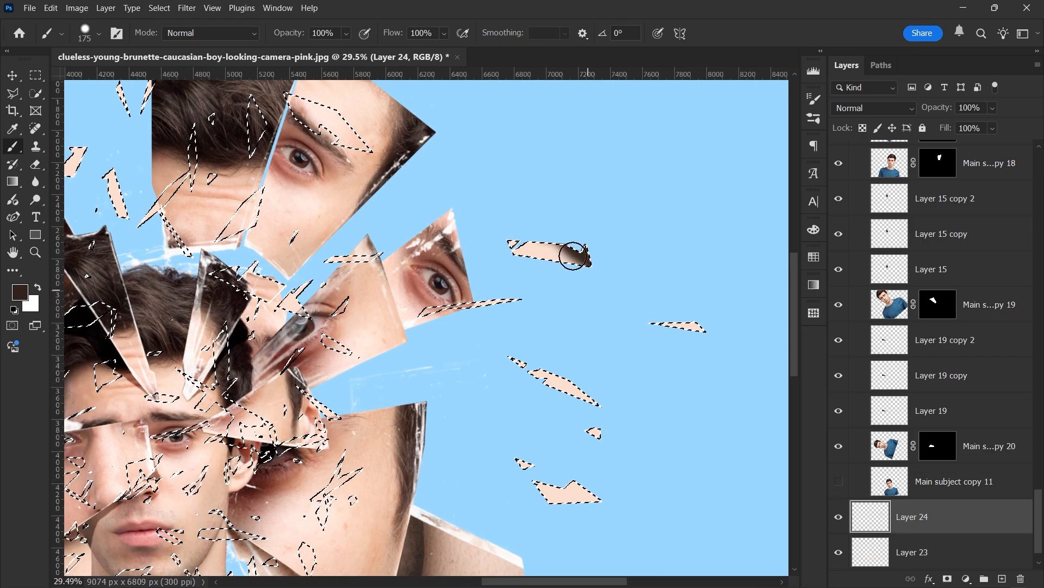
# - Set the brush hardness to 48% and paint dark shading along the edges of the fragments right of the portrait
pyautogui.rightClick(574, 252)
pyautogui.moveTo(461, 278); pyautogui.dragTo(443, 278)
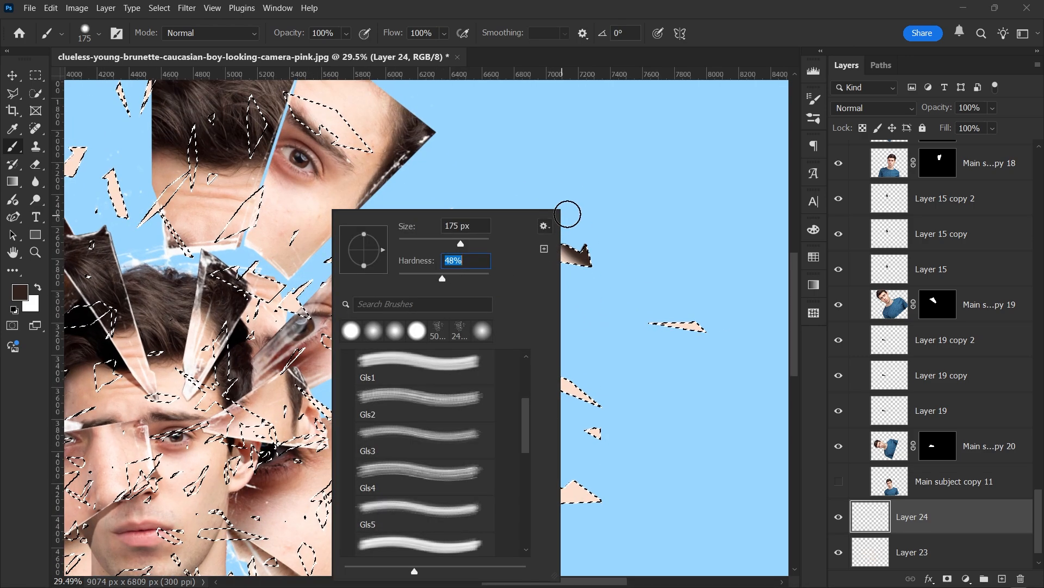
pyautogui.click(569, 219)
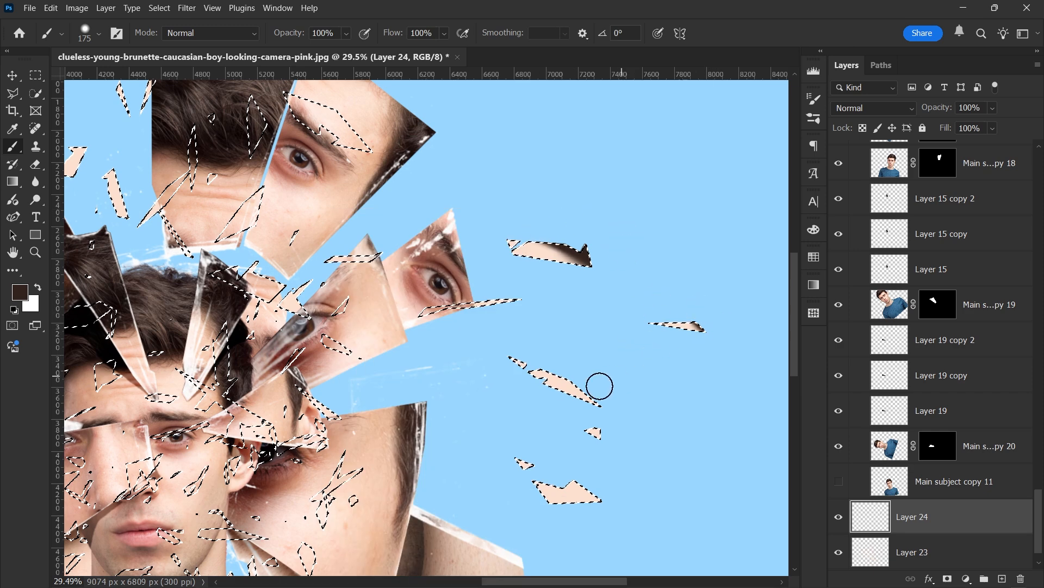
pyautogui.moveTo(599, 386); pyautogui.dragTo(557, 387)
pyautogui.moveTo(616, 511); pyautogui.dragTo(552, 501)
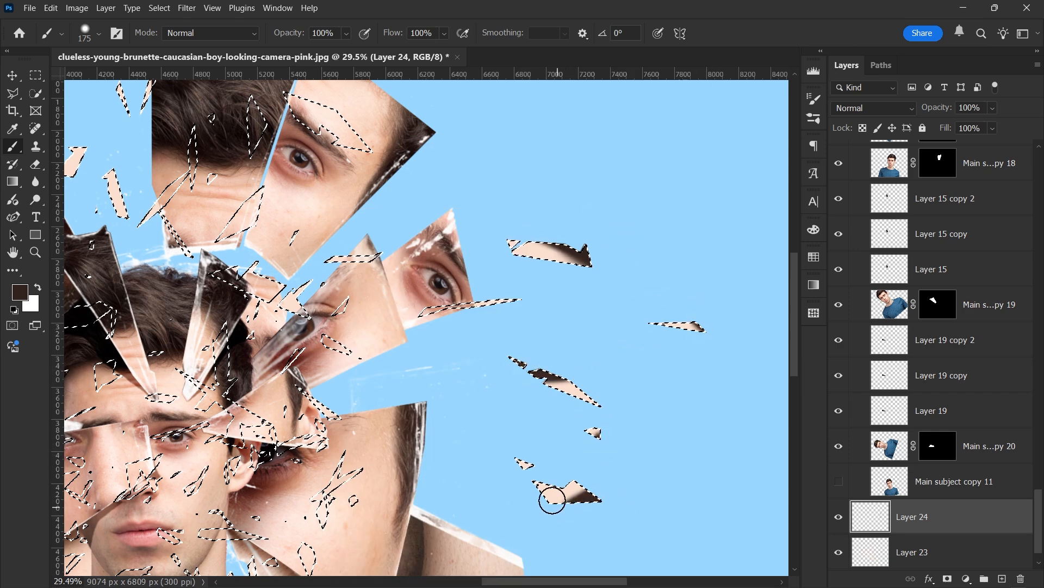
# - Paint dark shading onto the small fragments above the head and around the upper-left face shard
pyautogui.scroll(-2, 582, 439)
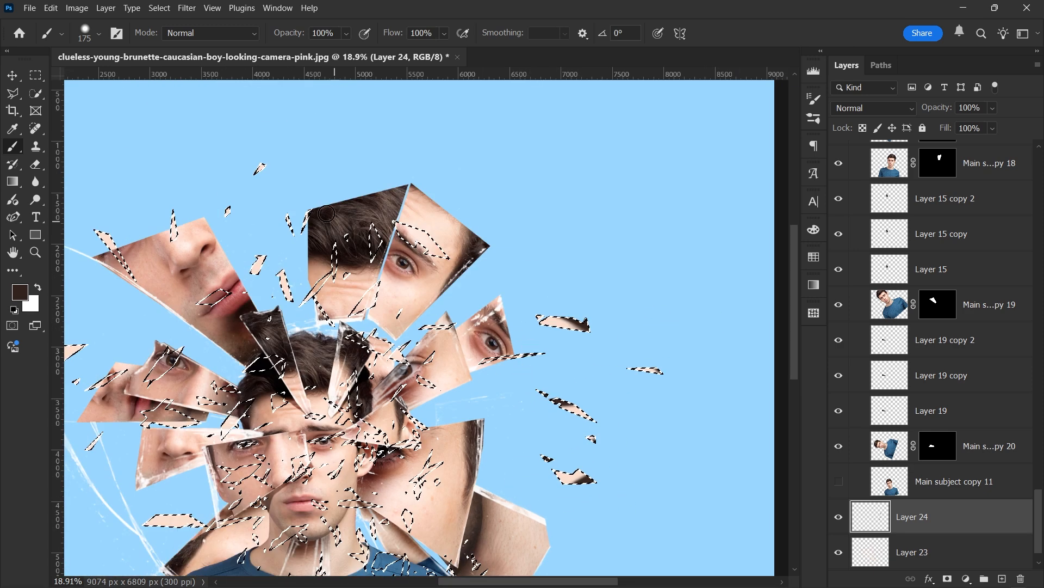
pyautogui.scroll(2, 210, 171)
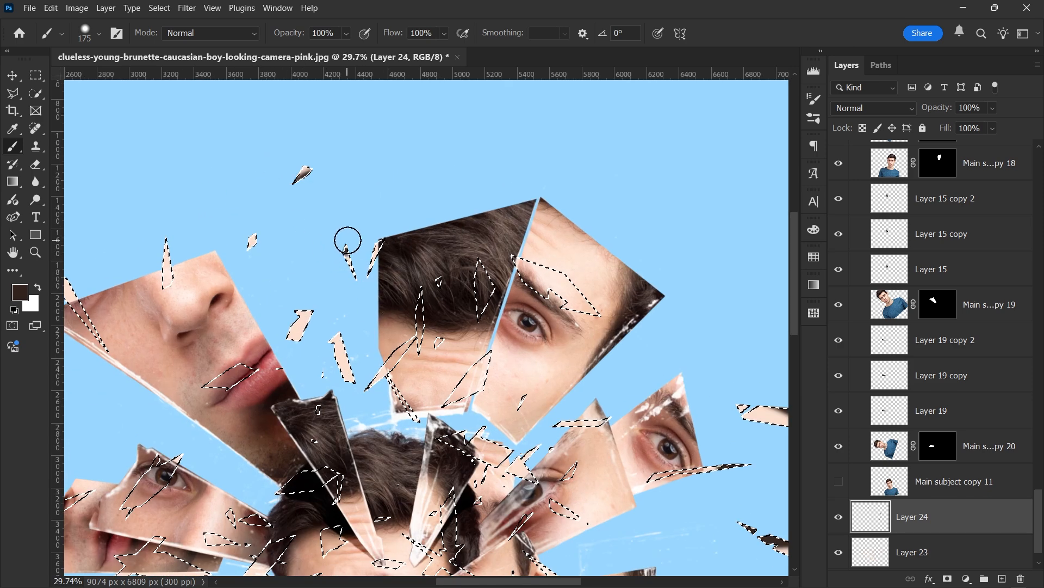
pyautogui.click(308, 312)
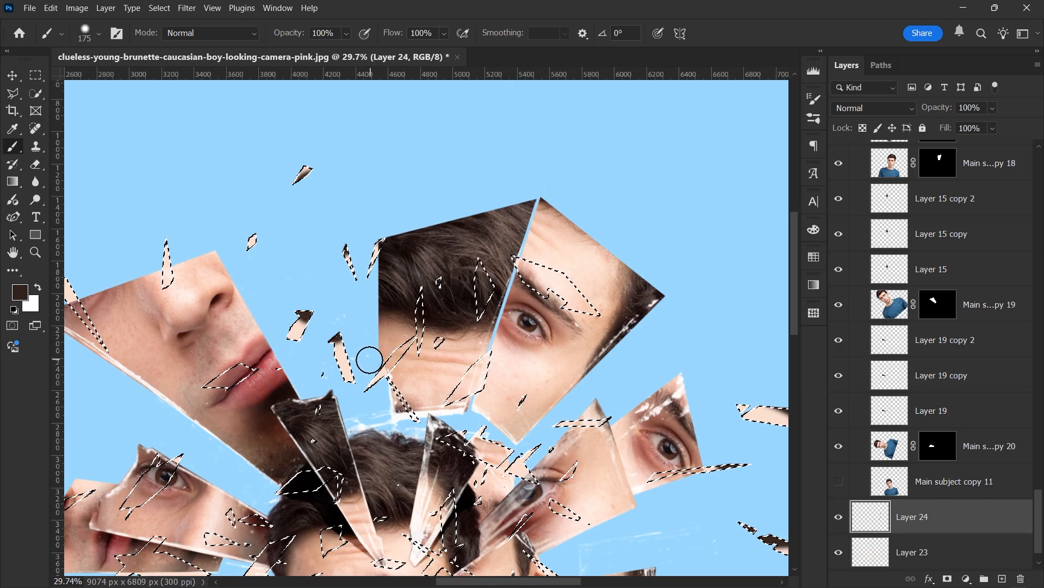
pyautogui.scroll(-2, 380, 215)
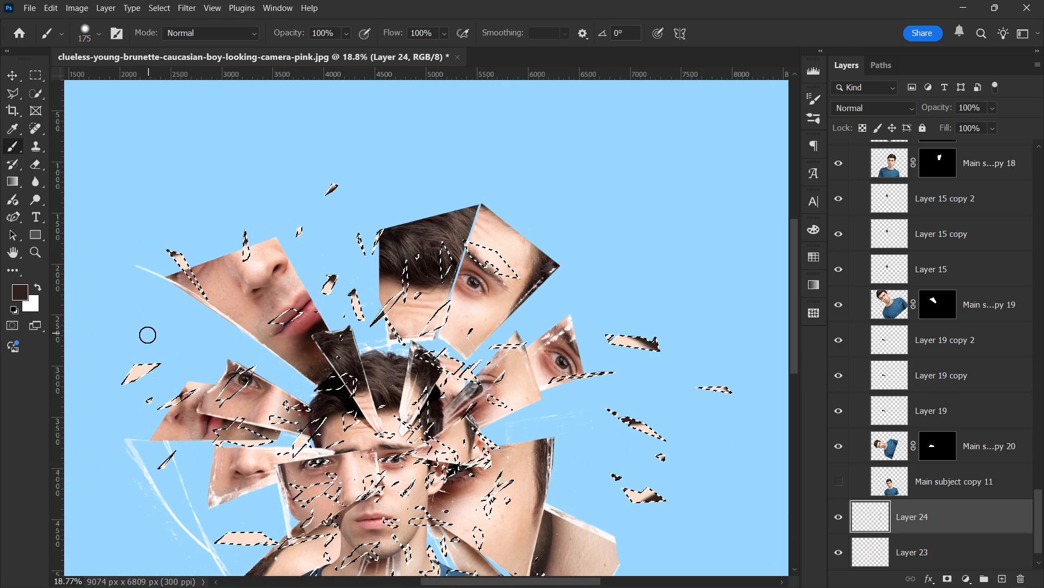
# - Paint dark shading onto the small fragments beside the face shards left of the portrait
pyautogui.scroll(-1, 169, 404)
pyautogui.scroll(2, 165, 398)
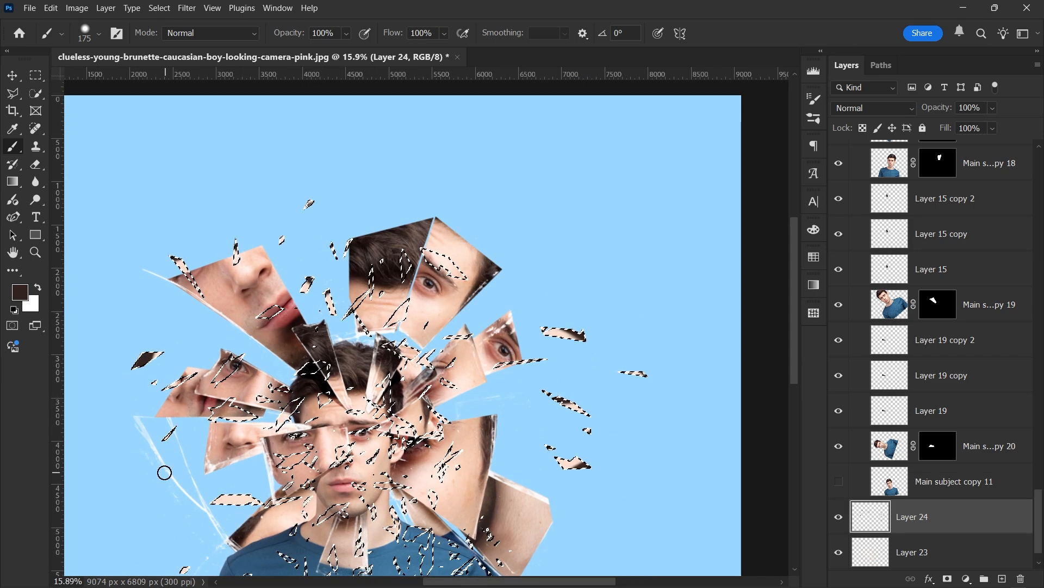
pyautogui.scroll(-2, 154, 432)
pyautogui.scroll(4, 226, 421)
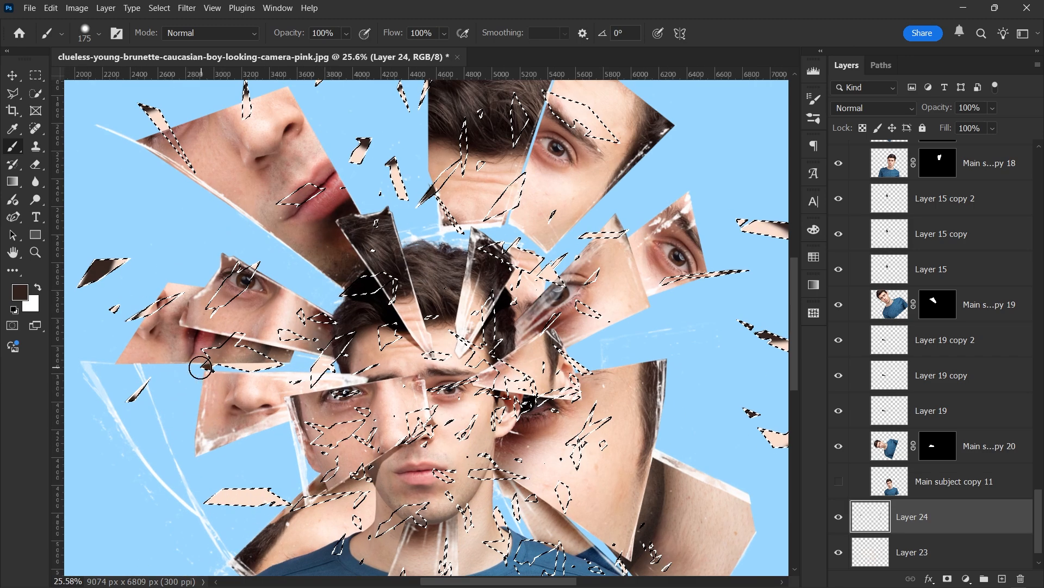
pyautogui.scroll(-2, 201, 368)
pyautogui.scroll(2, 273, 384)
# - Paint dark shading onto the fragments near both shoulders, including the long one above the left shoulder and the one by the lower-right shard
pyautogui.scroll(-2, 371, 368)
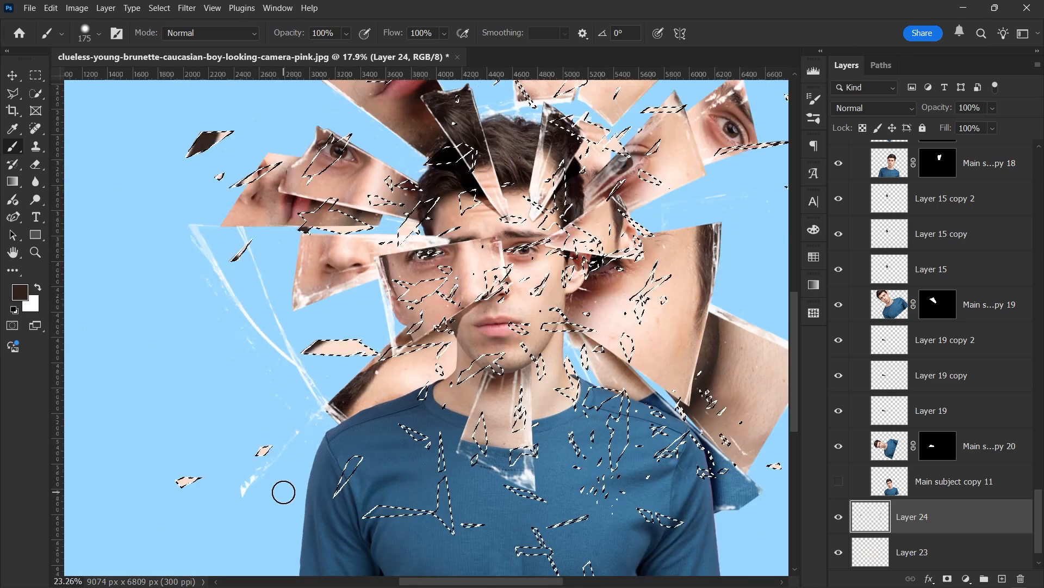
pyautogui.scroll(2, 282, 492)
pyautogui.moveTo(375, 325); pyautogui.dragTo(387, 335)
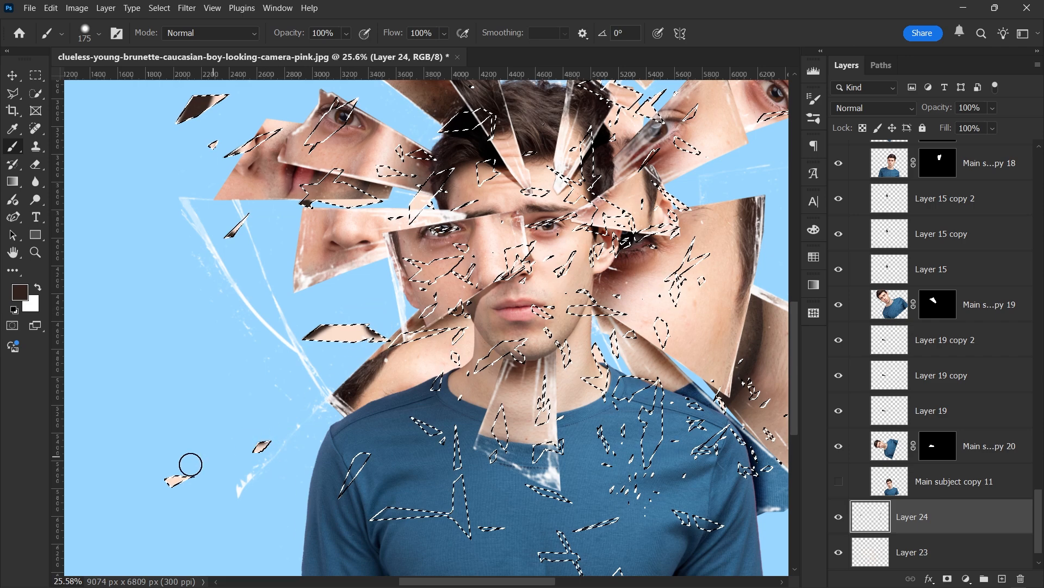
pyautogui.scroll(-2, 282, 449)
pyautogui.scroll(2, 655, 464)
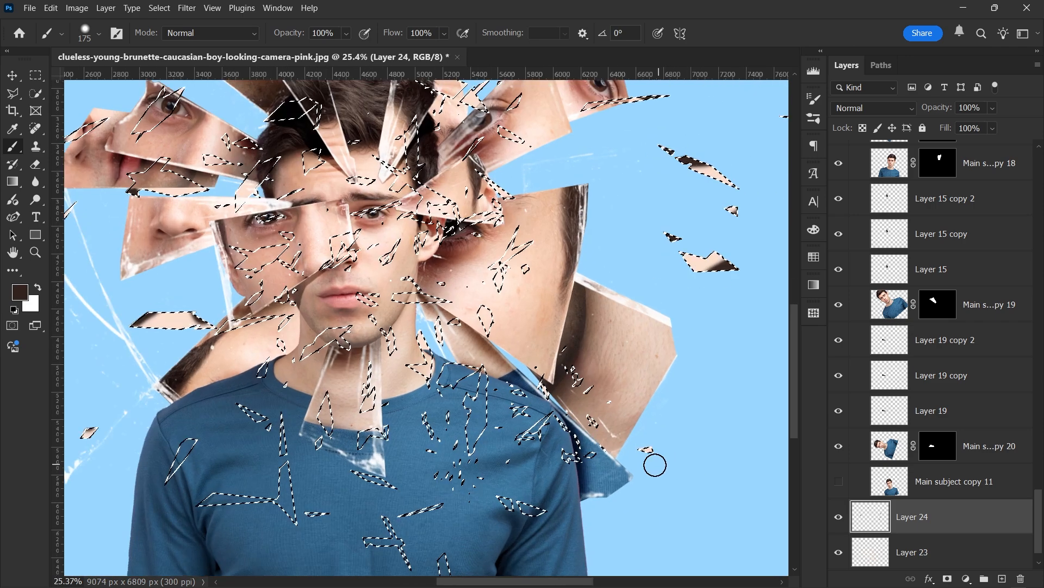
pyautogui.scroll(-2, 658, 455)
pyautogui.scroll(2, 533, 182)
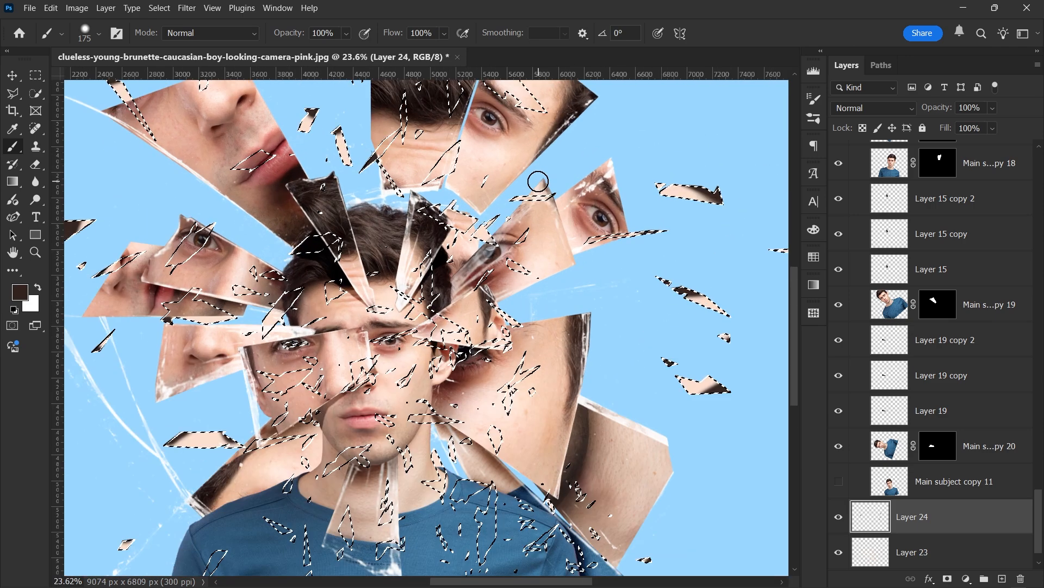
# - Deselect the fragments and lower the opacity of the shading on Layer 24 to 74%
pyautogui.scroll(-2, 524, 189)
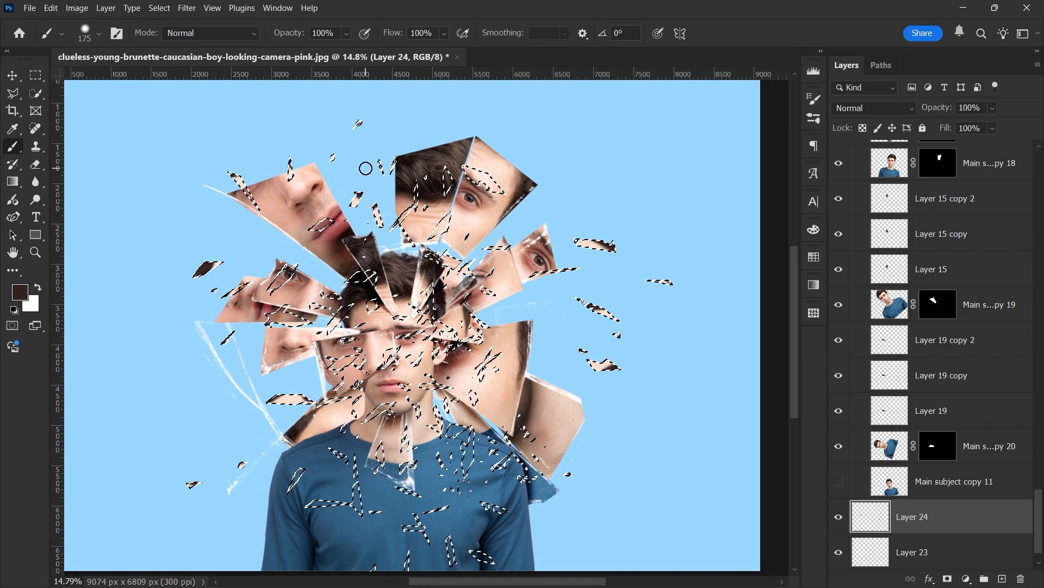
pyautogui.hotkey('ctrl', 'd')
pyautogui.scroll(-2, 526, 203)
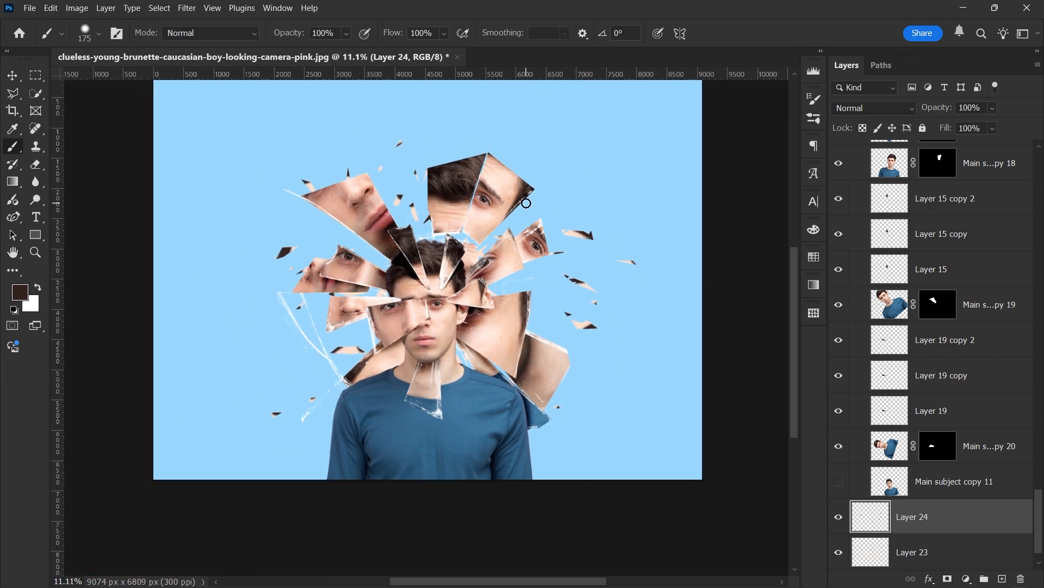
pyautogui.scroll(3, 446, 326)
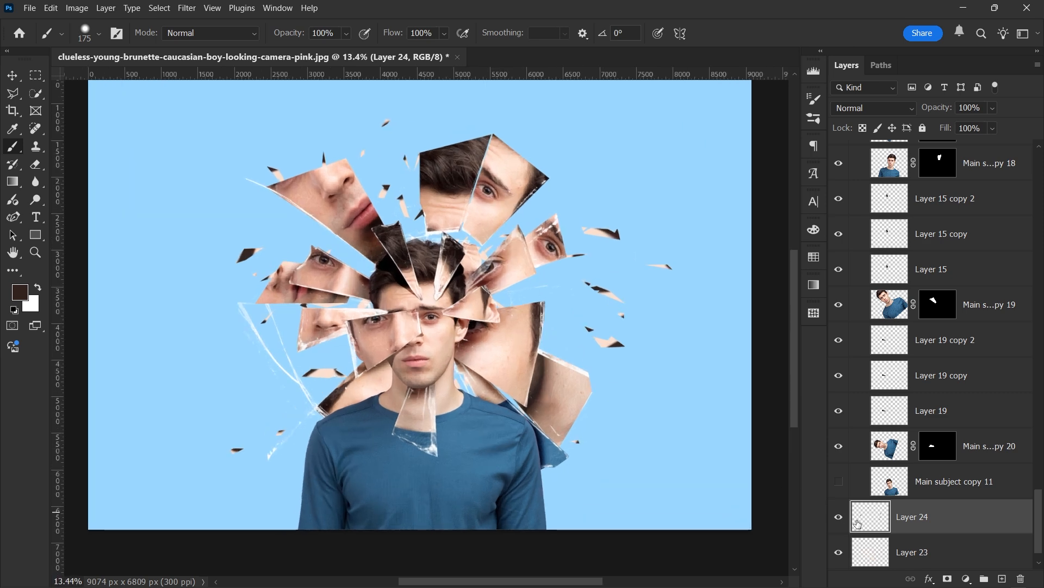
pyautogui.click(840, 521)
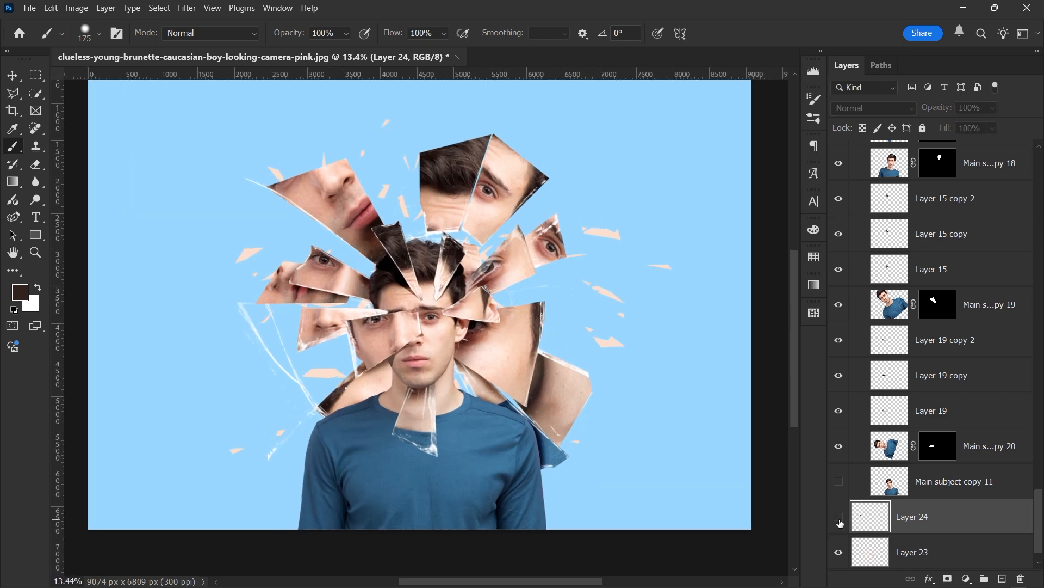
pyautogui.click(840, 521)
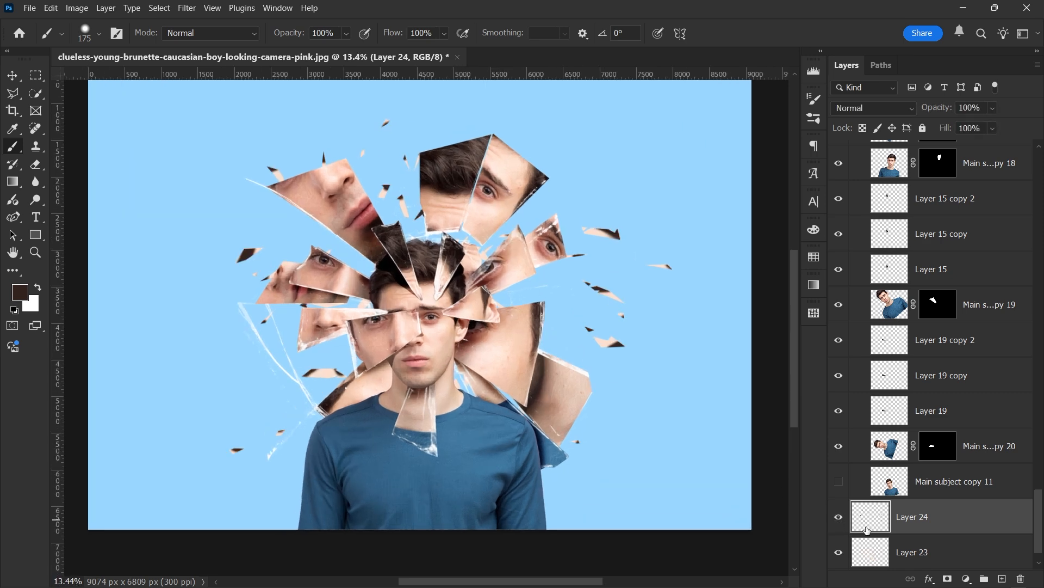
pyautogui.scroll(-1, 950, 528)
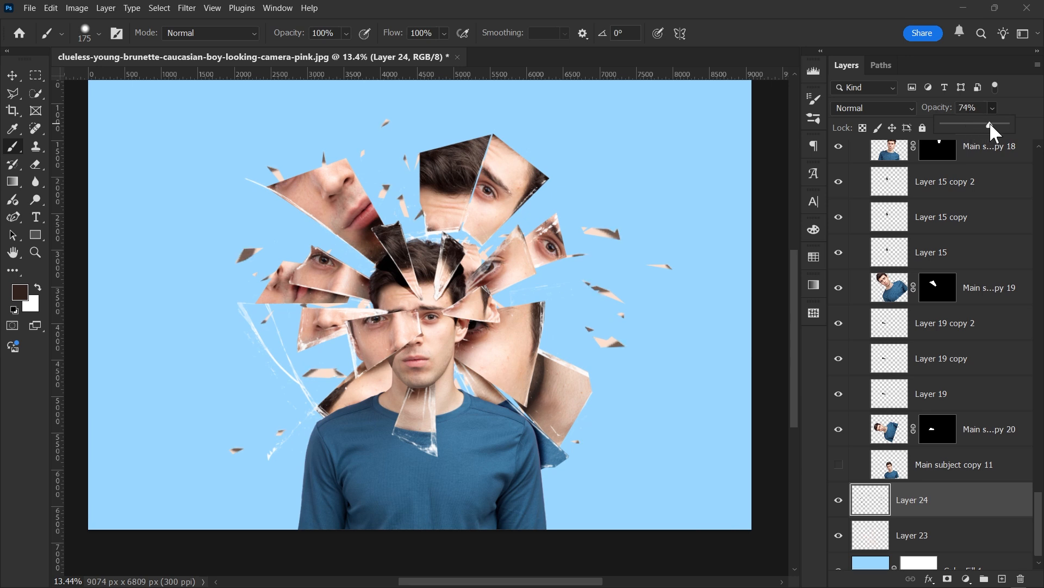
# - Toggle the visibility of Layer 24 and Layer 23 to compare the image with and without the shaded fragments
pyautogui.click(837, 501)
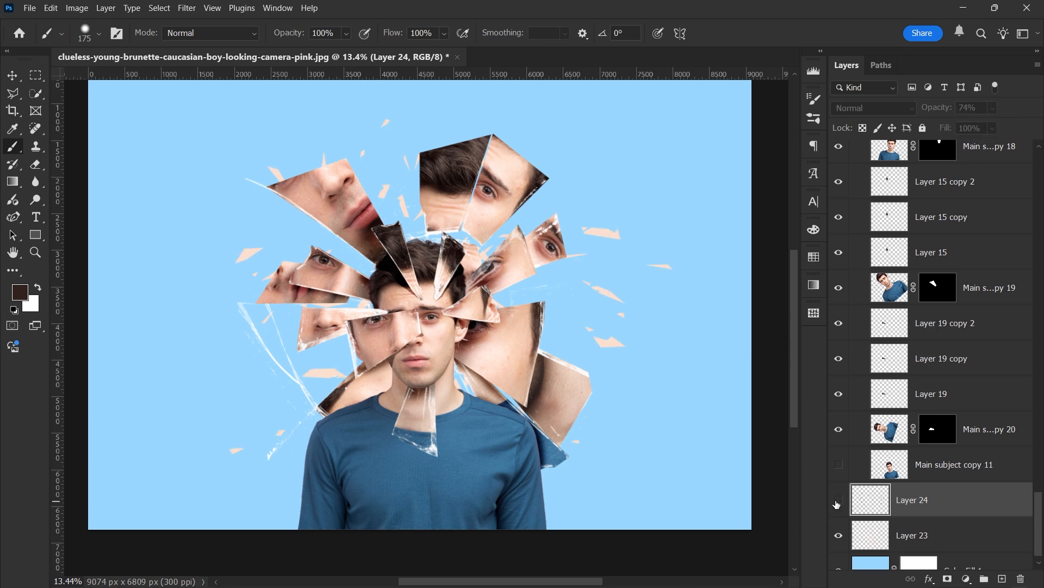
pyautogui.click(839, 506)
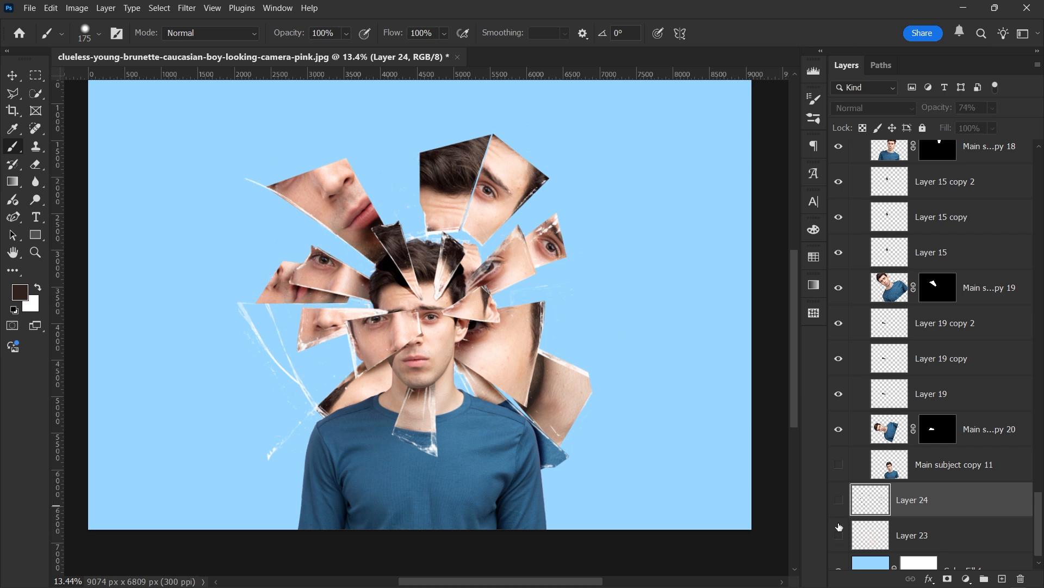
pyautogui.click(839, 504)
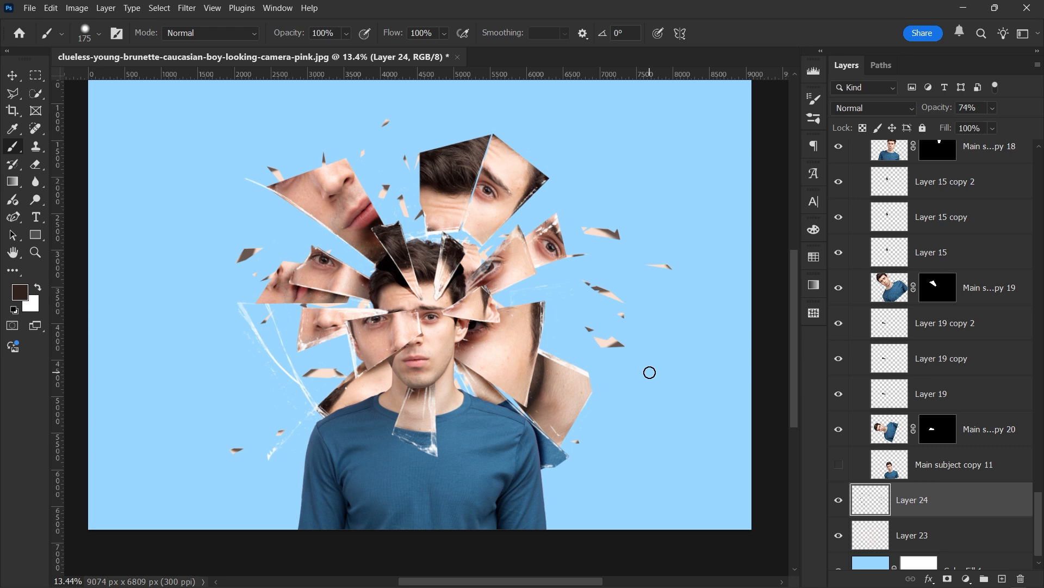
pyautogui.scroll(-2, 423, 341)
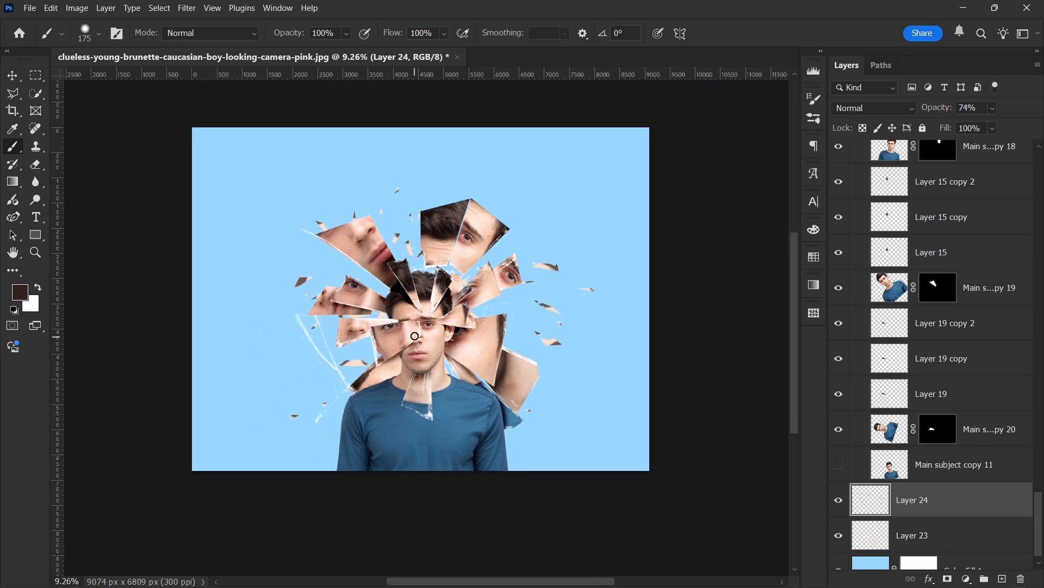
pyautogui.scroll(1, 415, 335)
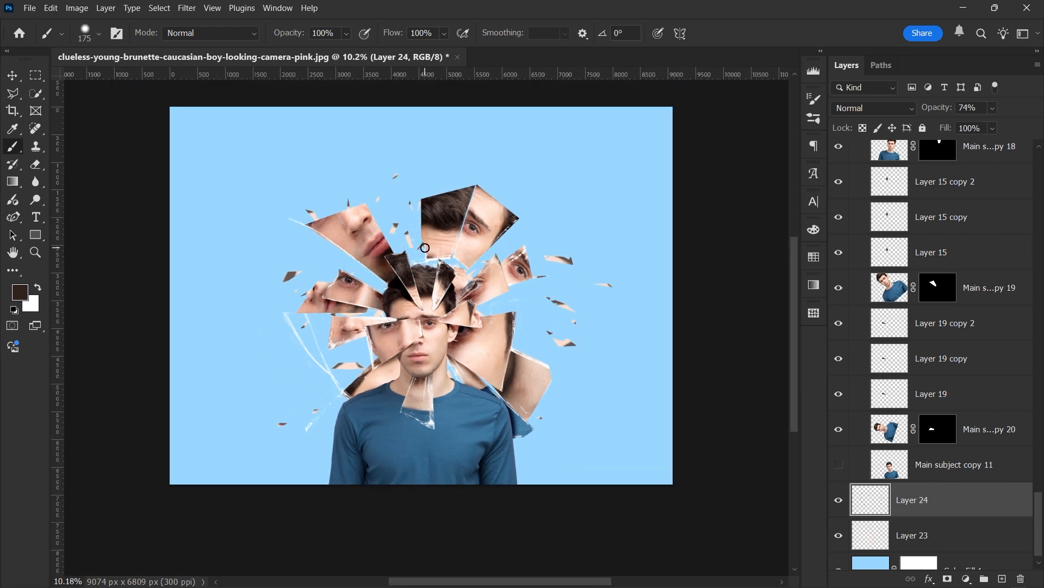
# - Change the colour of the Color Fill 1 background from light blue to black
pyautogui.click(12, 75)
pyautogui.scroll(-1, 892, 414)
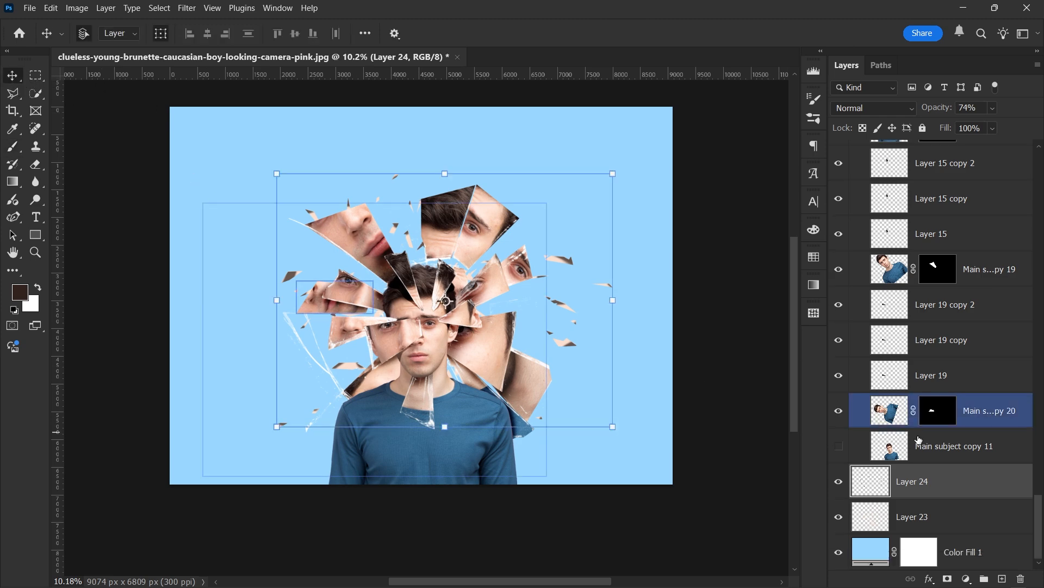
pyautogui.click(873, 550)
pyautogui.doubleClick(873, 551)
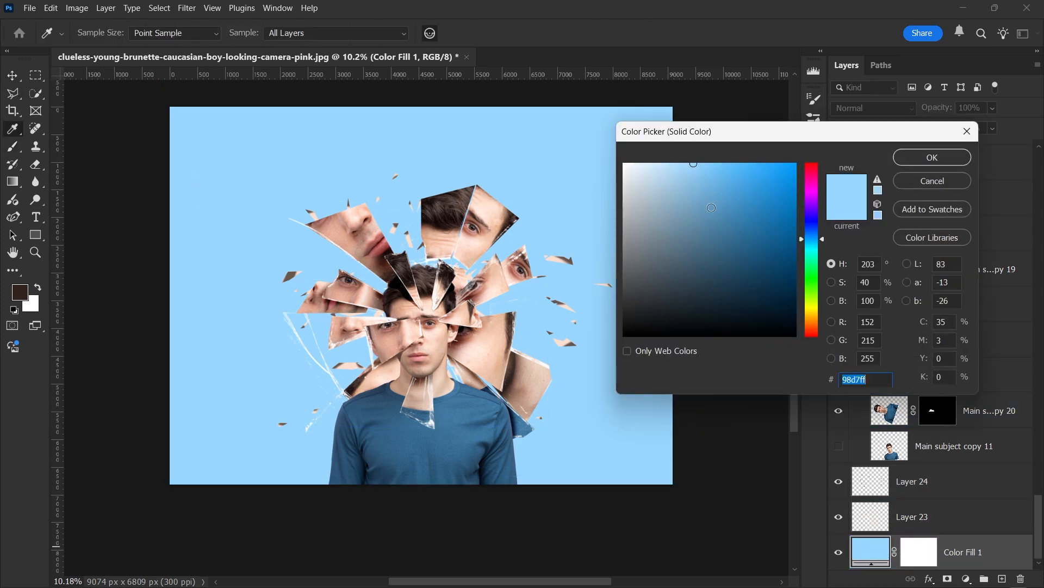
pyautogui.moveTo(712, 207); pyautogui.dragTo(738, 339)
pyautogui.click(915, 160)
pyautogui.click(689, 366)
# - Add a new empty layer and place it directly above Color Fill 1, beneath Layer 23
pyautogui.scroll(3, 335, 303)
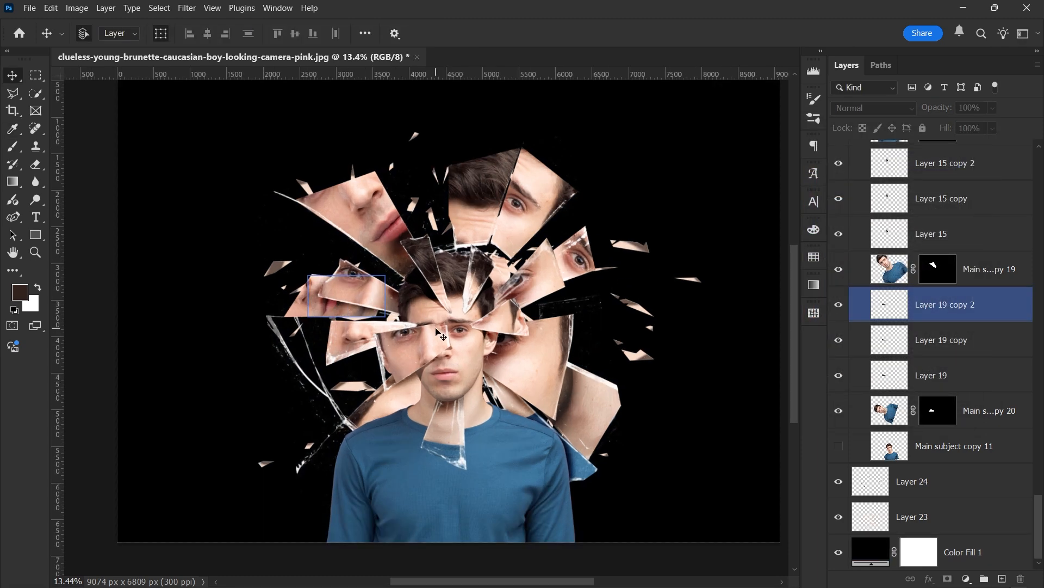
pyautogui.click(253, 280)
pyautogui.scroll(-3, 253, 280)
pyautogui.scroll(-5, 623, 387)
pyautogui.scroll(4, 616, 388)
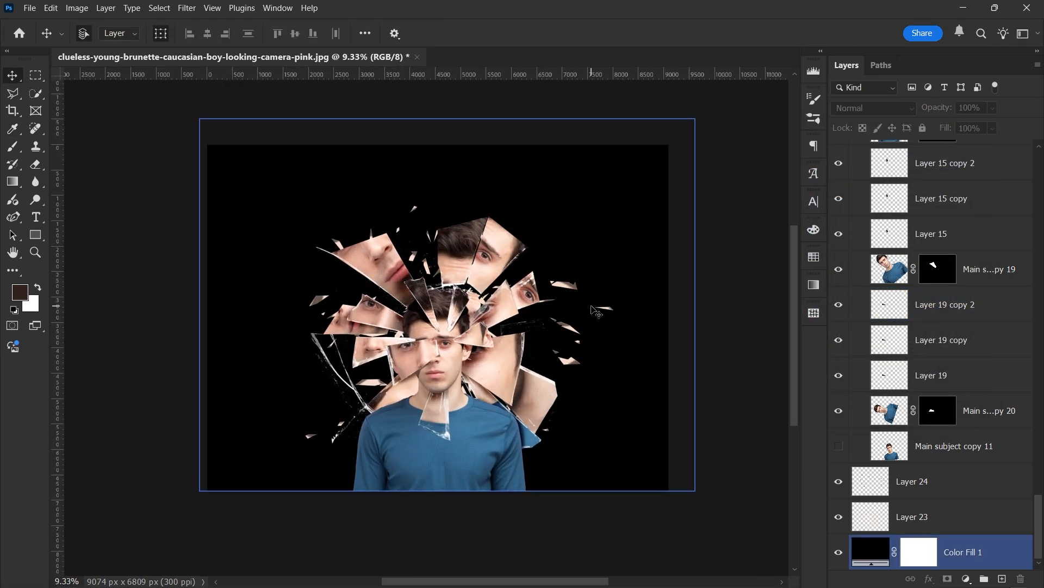
pyautogui.click(752, 399)
pyautogui.click(966, 530)
pyautogui.hotkey('ctrl', 'shift', 'alt', 'n')
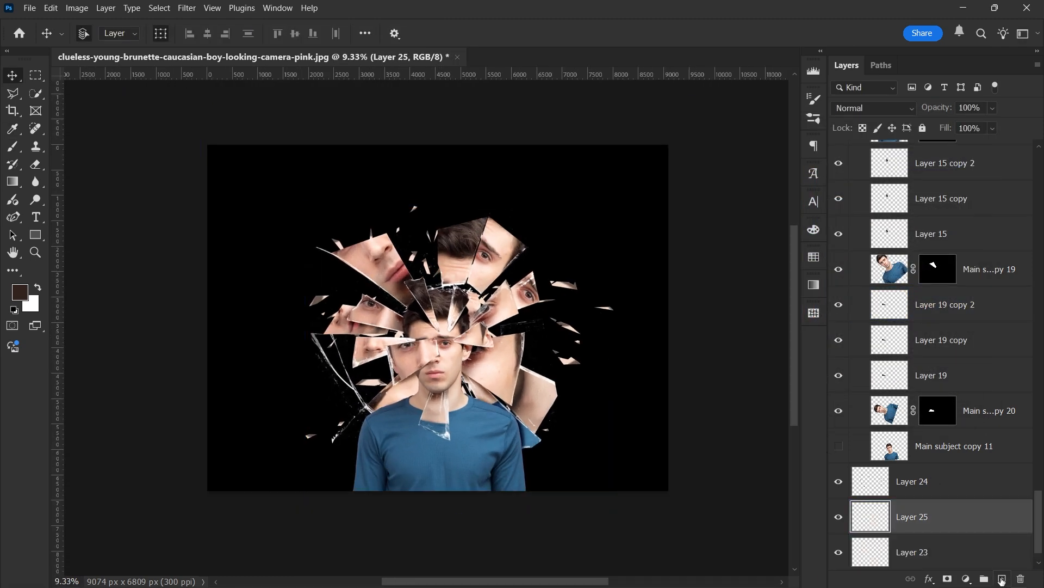
pyautogui.moveTo(961, 485); pyautogui.dragTo(953, 530)
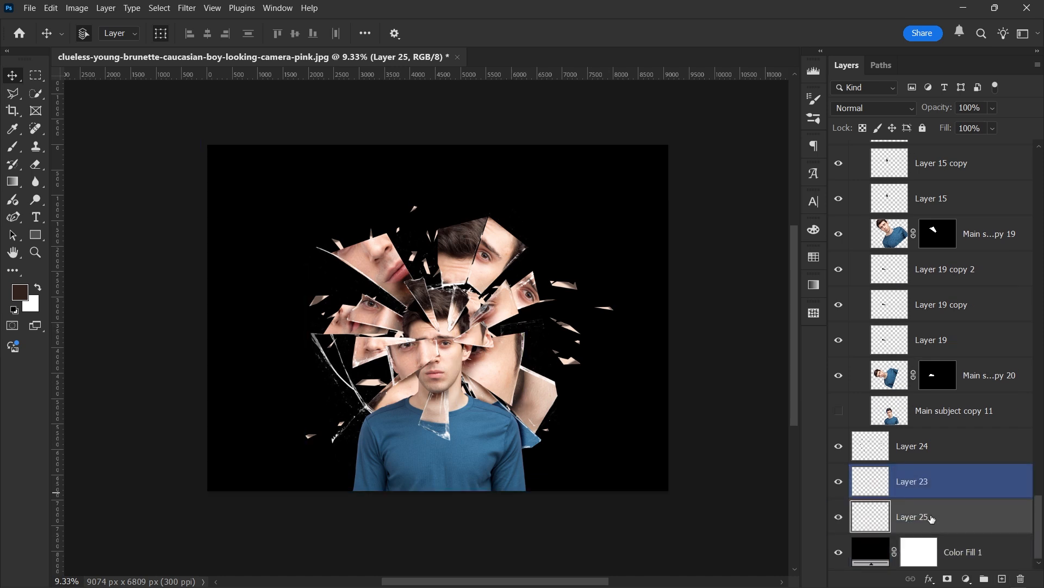
# - Choose the Broken Glass 1 brush from the 20 Broken Glass Brushes set and make white the foreground colour
pyautogui.press('b')
pyautogui.rightClick(518, 269)
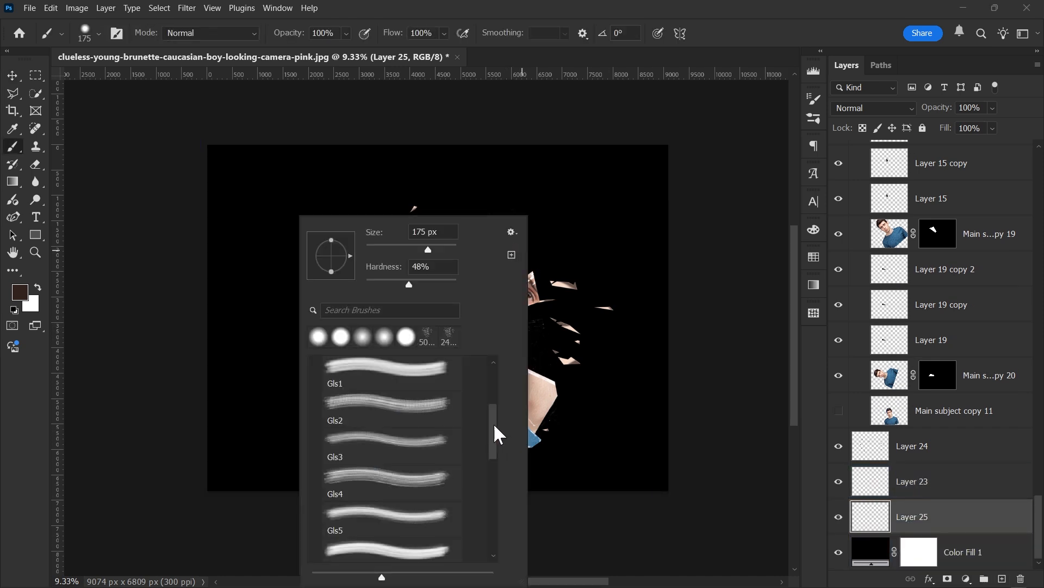
pyautogui.moveTo(498, 433)
pyautogui.mouseDown()
pyautogui.moveTo(496, 482)
pyautogui.moveTo(497, 396)
pyautogui.mouseUp()
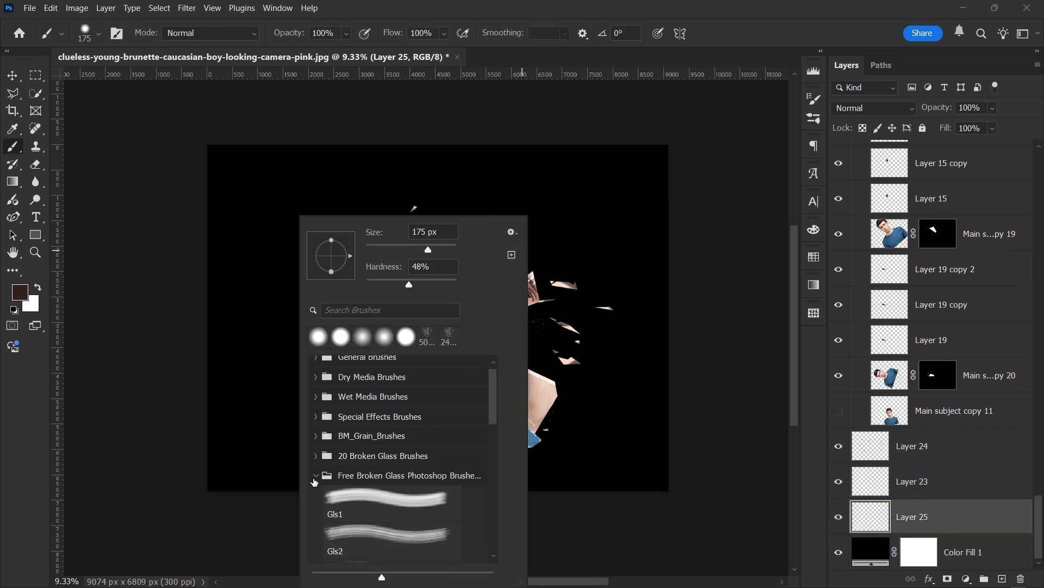
pyautogui.click(315, 477)
pyautogui.click(314, 469)
pyautogui.click(384, 493)
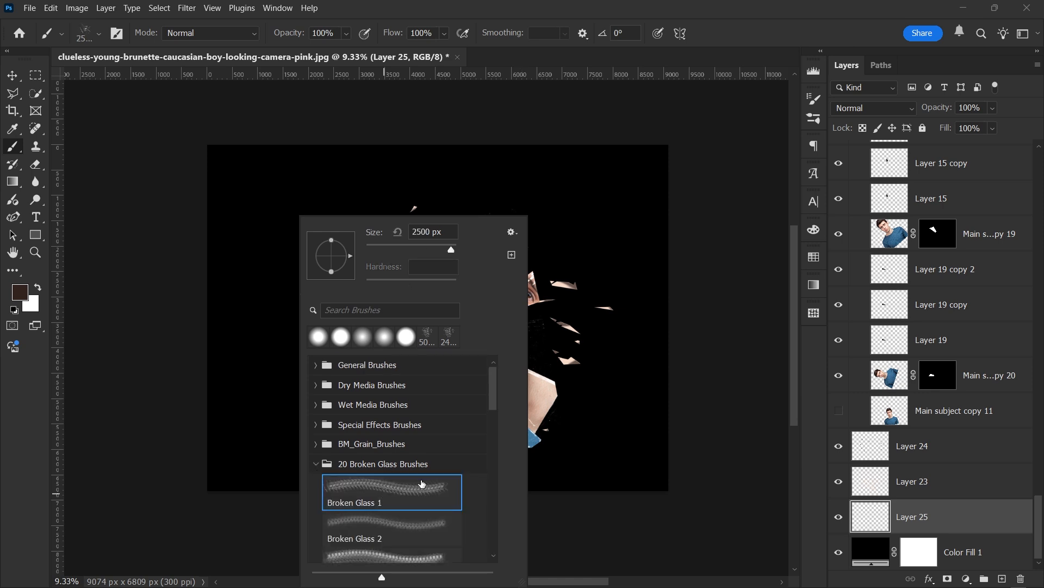
pyautogui.click(625, 252)
pyautogui.scroll(2, 462, 371)
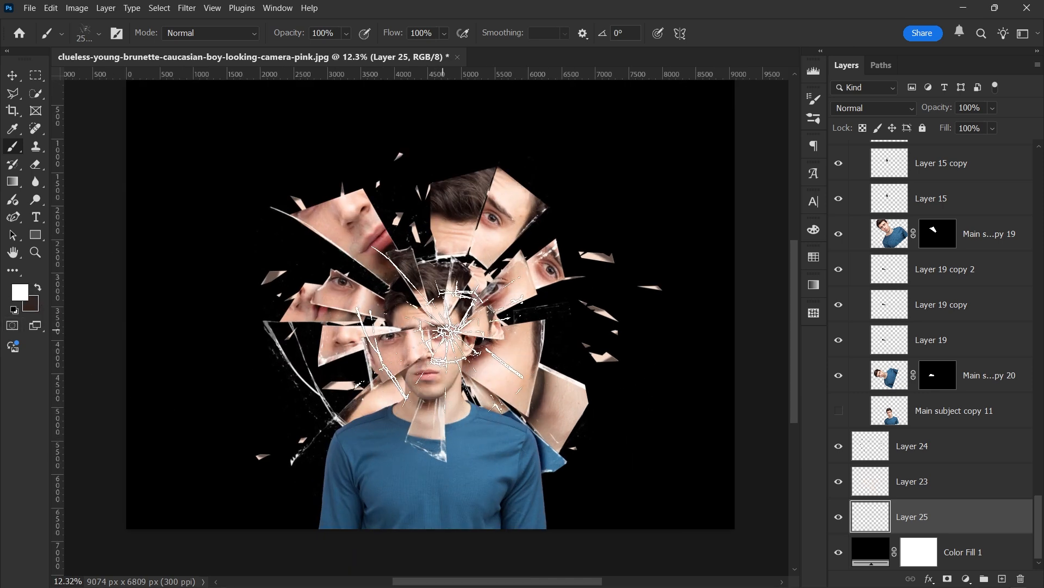
# - Enlarge the glass brush until it spans the surrounding shards and stamp white cracks centred on the face
pyautogui.press(']')
pyautogui.press(']')
pyautogui.press(']')
pyautogui.press(']')
pyautogui.press(']')
pyautogui.press(']')
pyautogui.press(']')
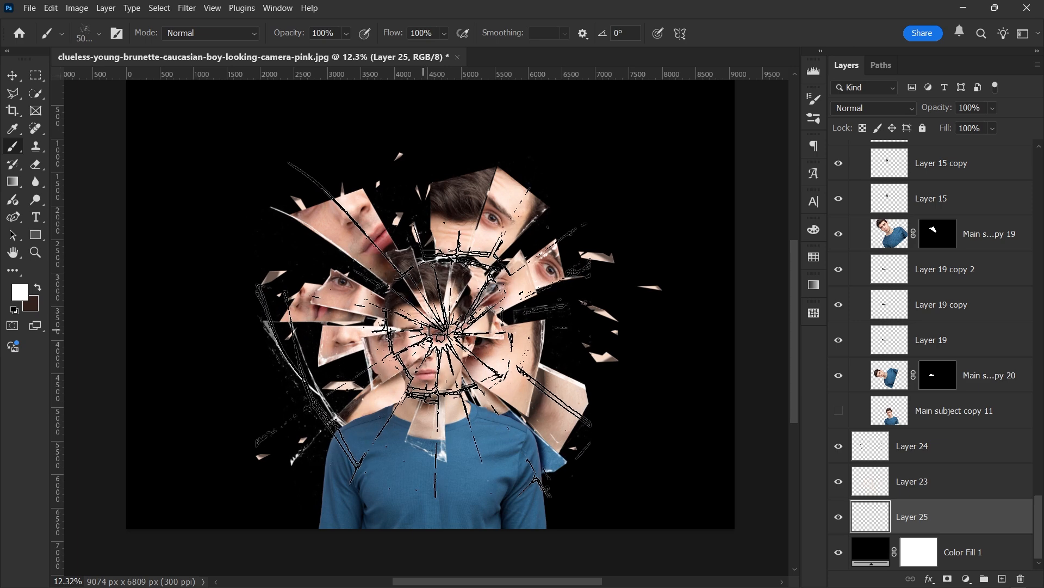
# - Try scaling the stamped glass cracks to 182.37% around their centre
pyautogui.click(12, 75)
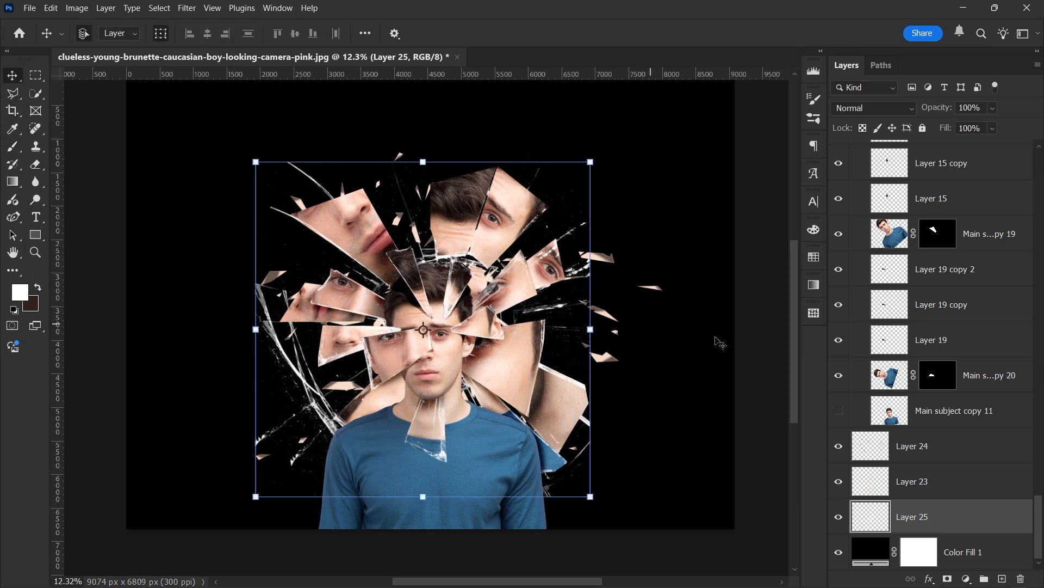
pyautogui.moveTo(592, 331); pyautogui.dragTo(733, 333)
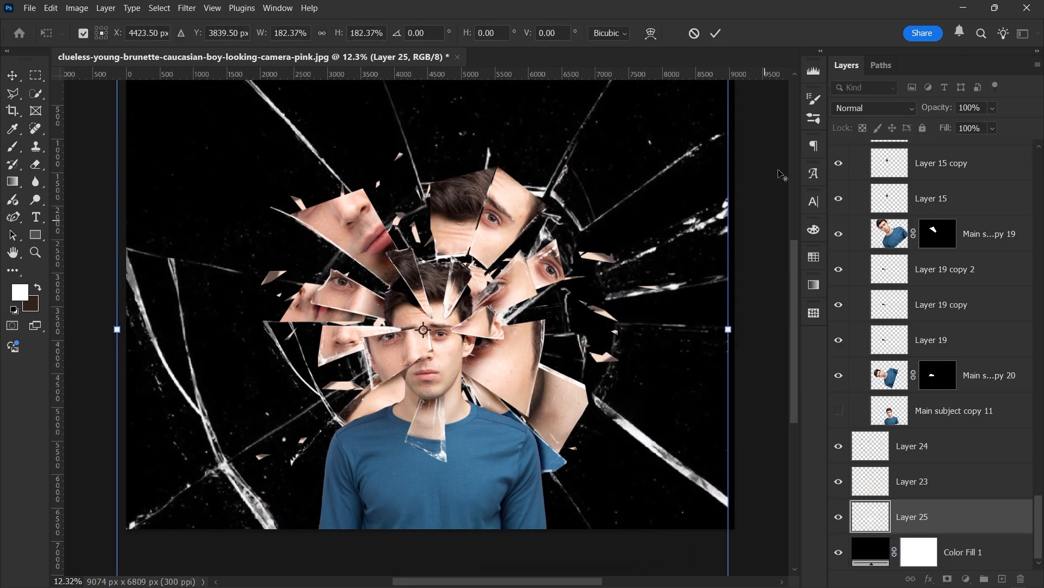
pyautogui.click(694, 34)
# - Move the transform reference point to the cracks' origin on the face and enlarge the glass cracks around it until they span the canvas
pyautogui.scroll(2, 426, 342)
pyautogui.moveTo(425, 330); pyautogui.dragTo(452, 332)
pyautogui.scroll(-4, 451, 332)
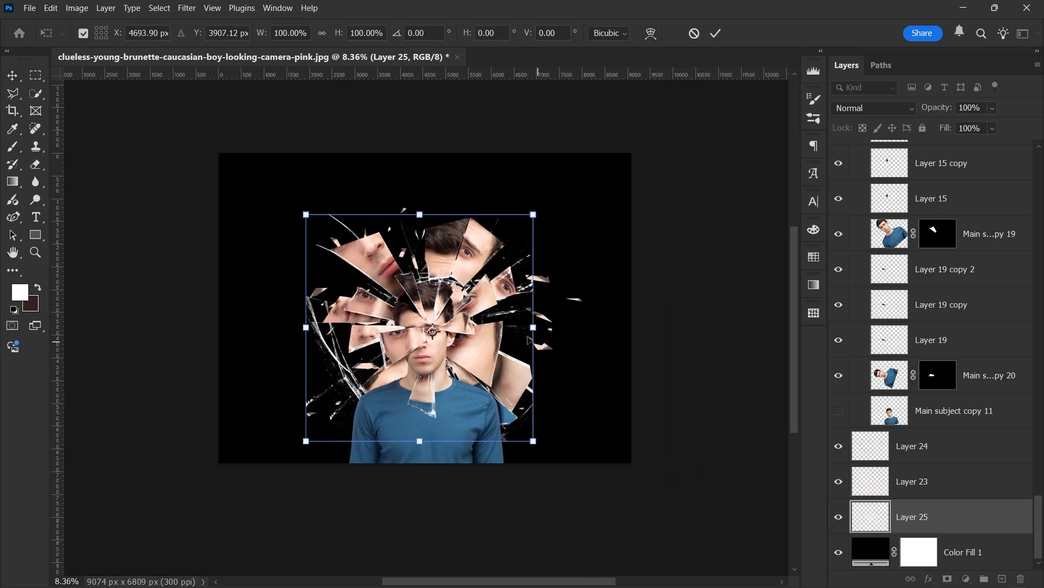
pyautogui.moveTo(531, 327); pyautogui.dragTo(639, 330)
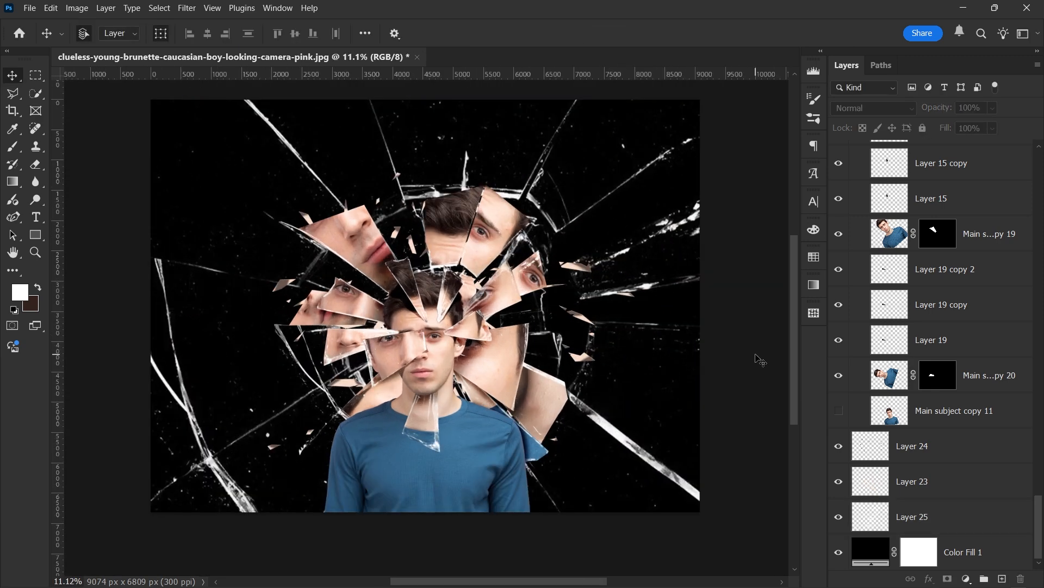
# - Lower the opacity of Layer 25 to 35% and compare the image with and without the cracks
pyautogui.moveTo(919, 516); pyautogui.dragTo(767, 363)
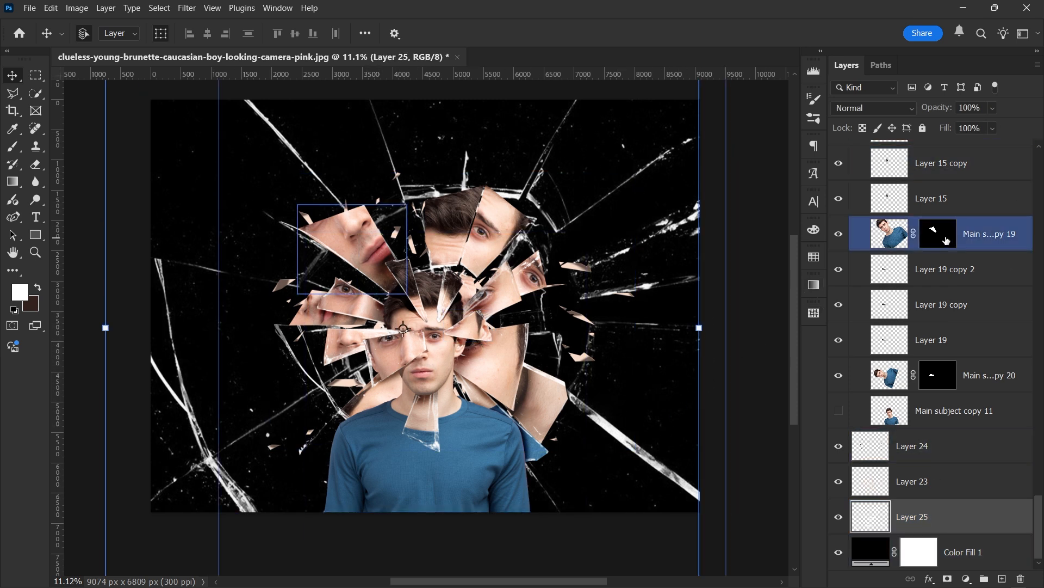
pyautogui.moveTo(982, 124); pyautogui.dragTo(965, 126)
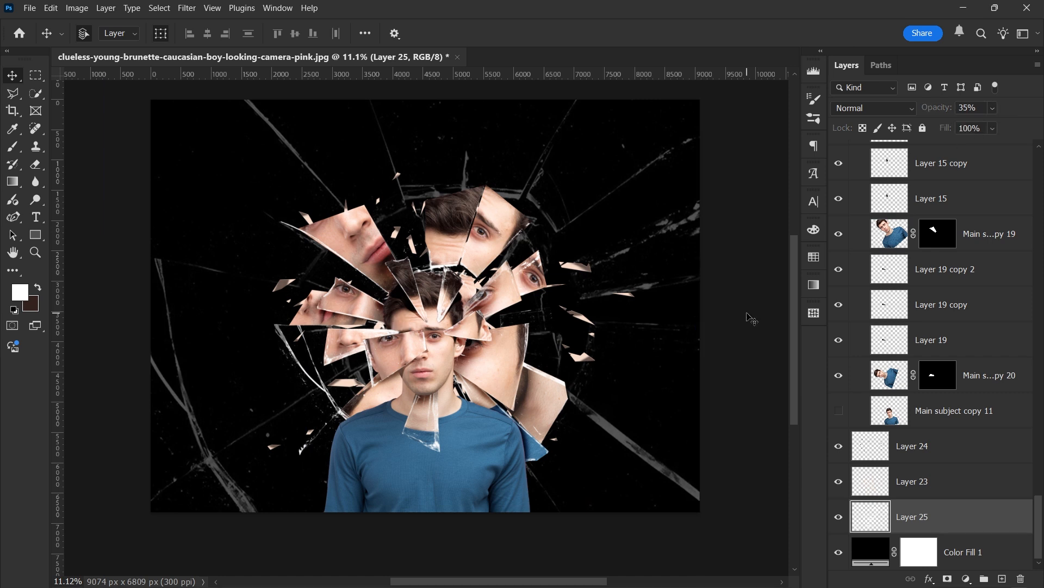
pyautogui.click(839, 516)
pyautogui.click(839, 516)
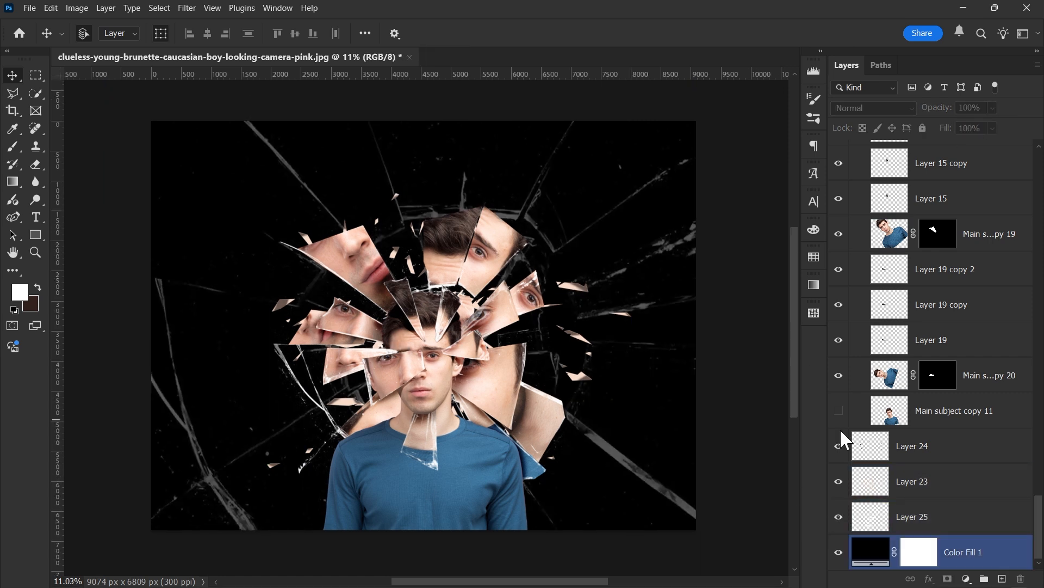
# - Change the Color Fill 1 background to light blue a0d8ff, starting from a blue sampled from the shirt
pyautogui.doubleClick(876, 552)
pyautogui.click(464, 455)
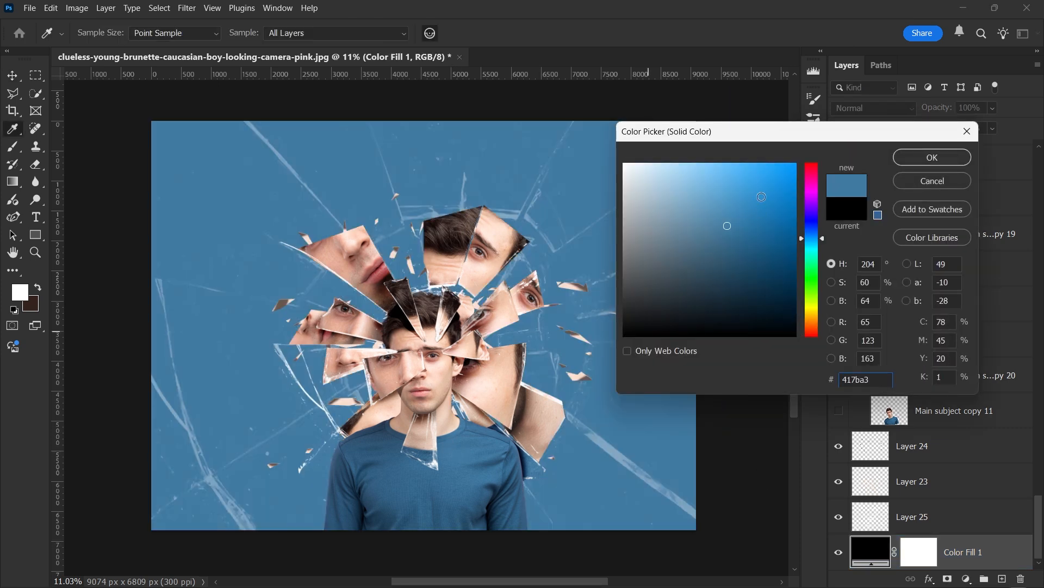
pyautogui.moveTo(762, 197); pyautogui.dragTo(688, 160)
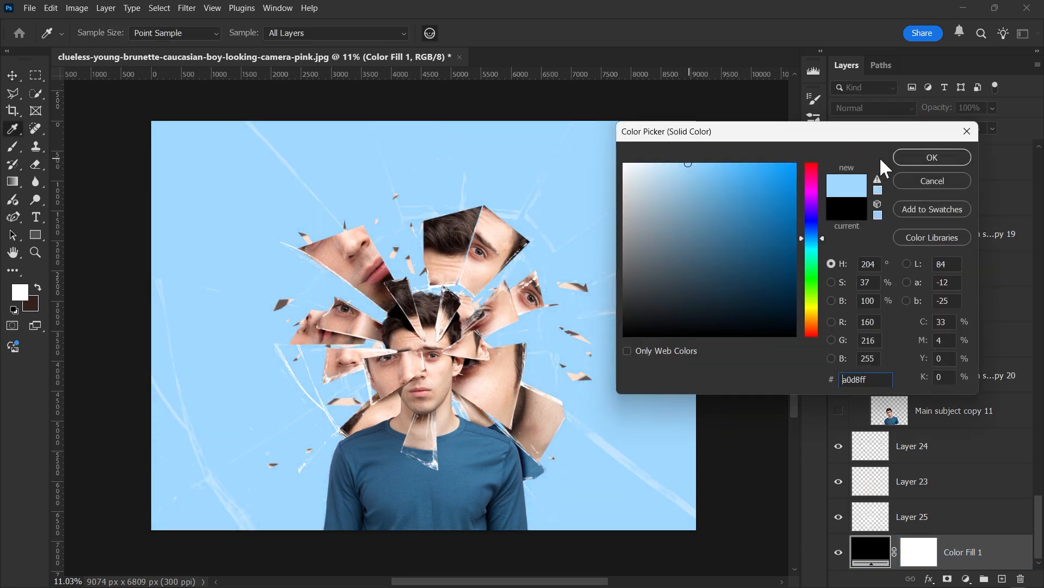
pyautogui.click(932, 157)
pyautogui.press('v')
# - Set the opacity of the glass cracks on Layer 25 to 100%
pyautogui.click(848, 518)
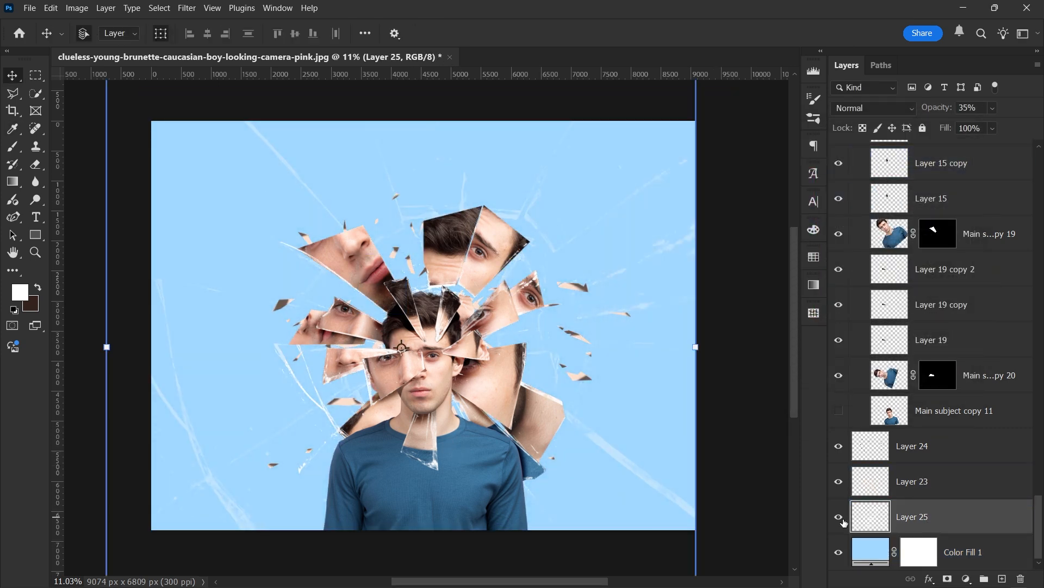
pyautogui.click(993, 128)
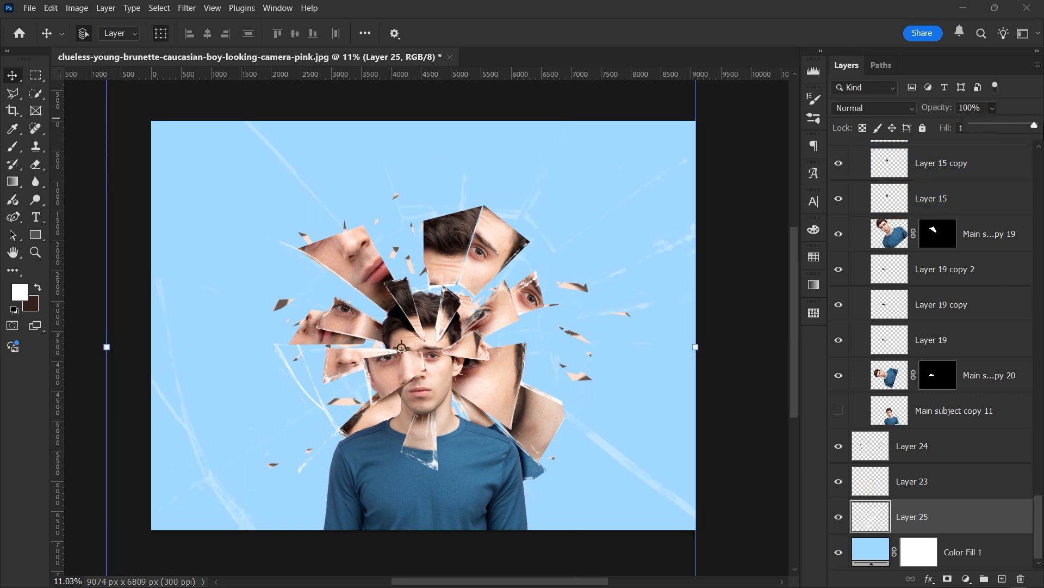
pyautogui.click(745, 338)
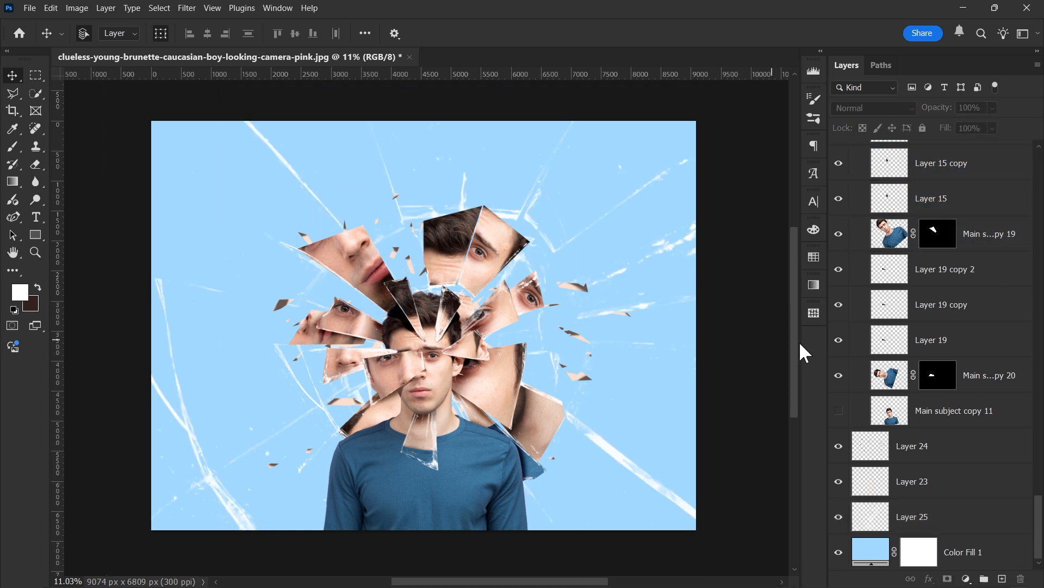
pyautogui.click(873, 337)
pyautogui.click(345, 204)
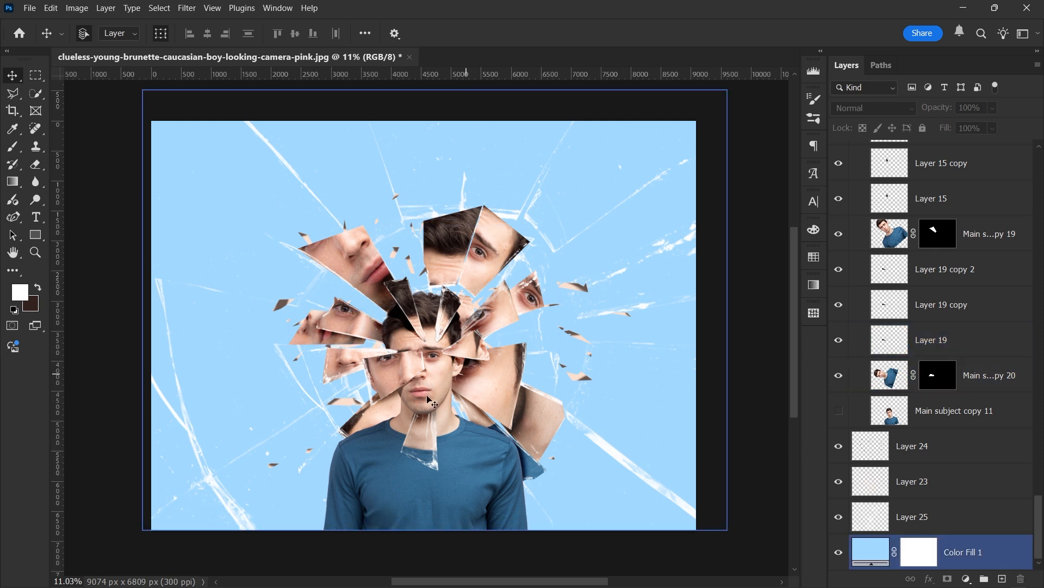